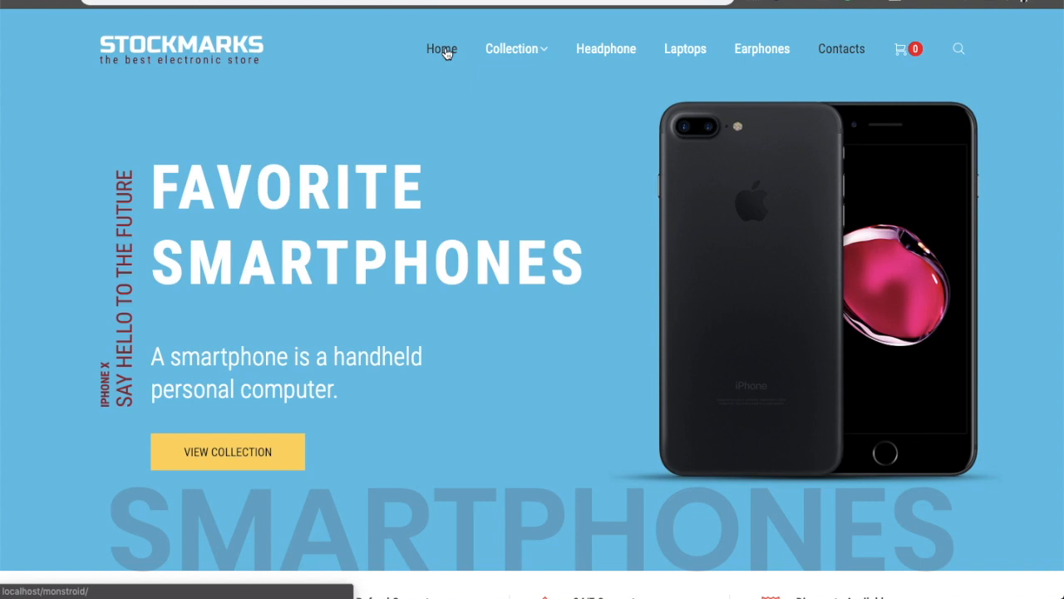
Scroll through the Stockmarks homepage to browse its sections
mouse_move(524, 55)
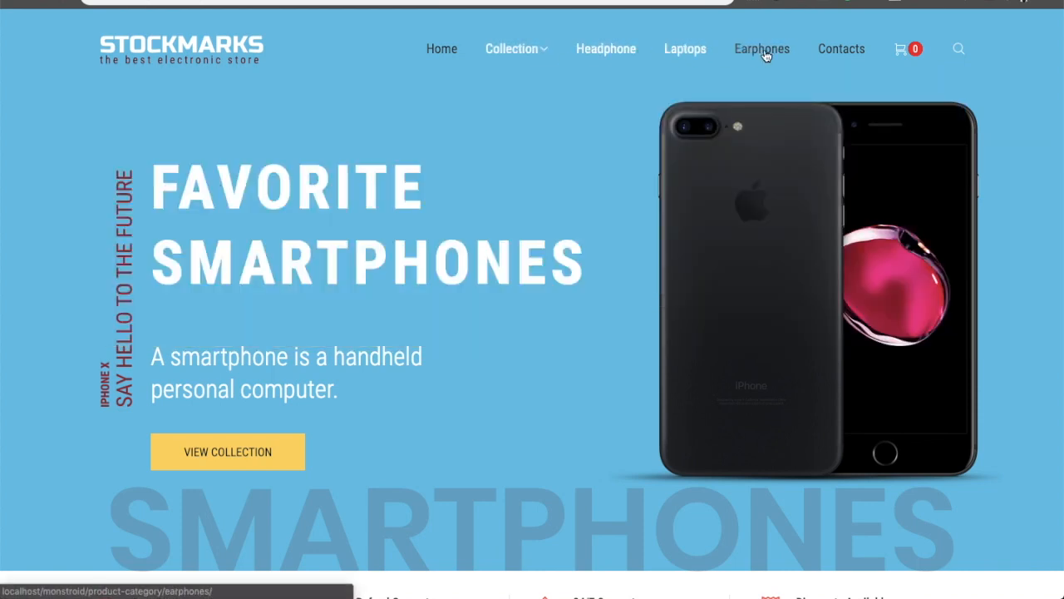
mouse_move(901, 53)
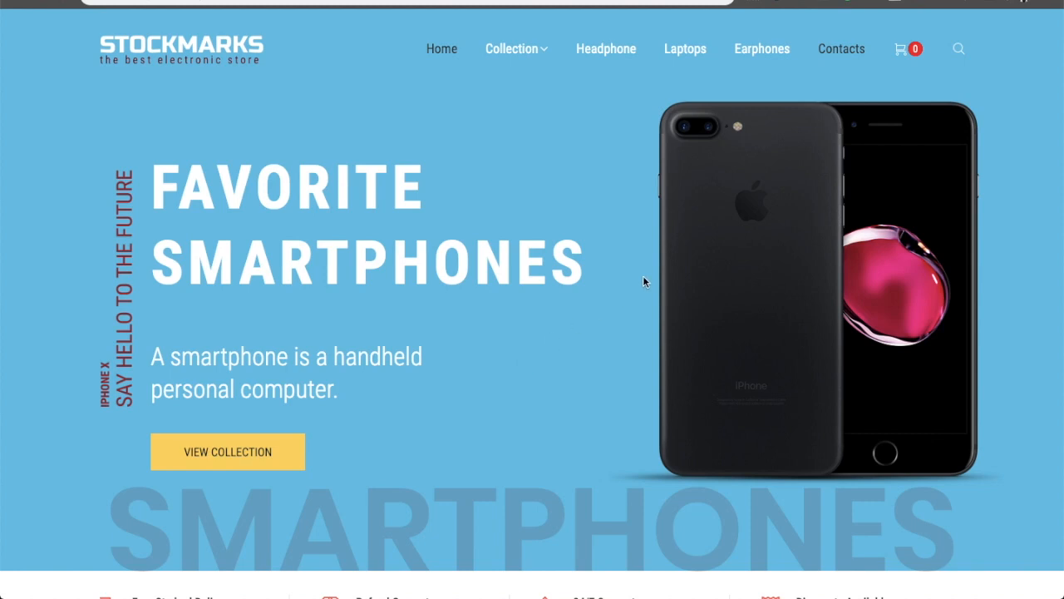
scroll(643, 276, "down", 5)
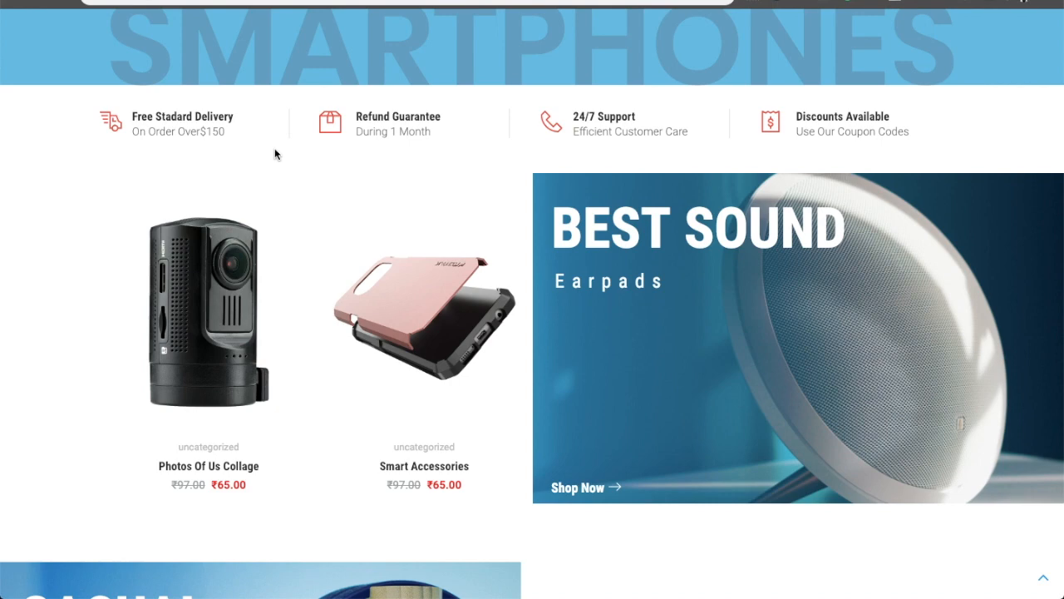
scroll(557, 191, "down", 1)
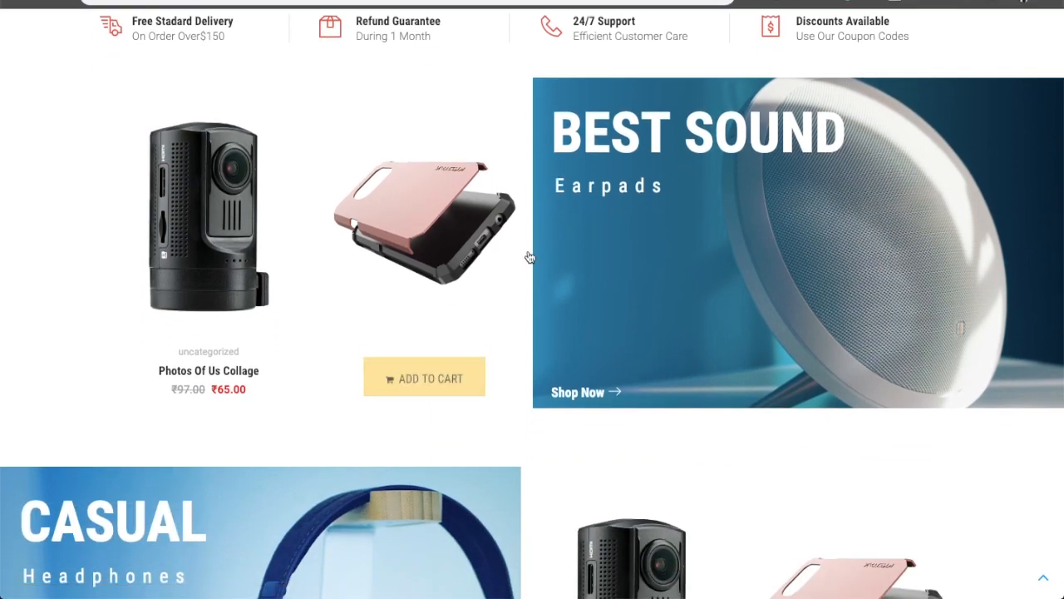
scroll(528, 256, "down", 2)
scroll(531, 258, "down", 5)
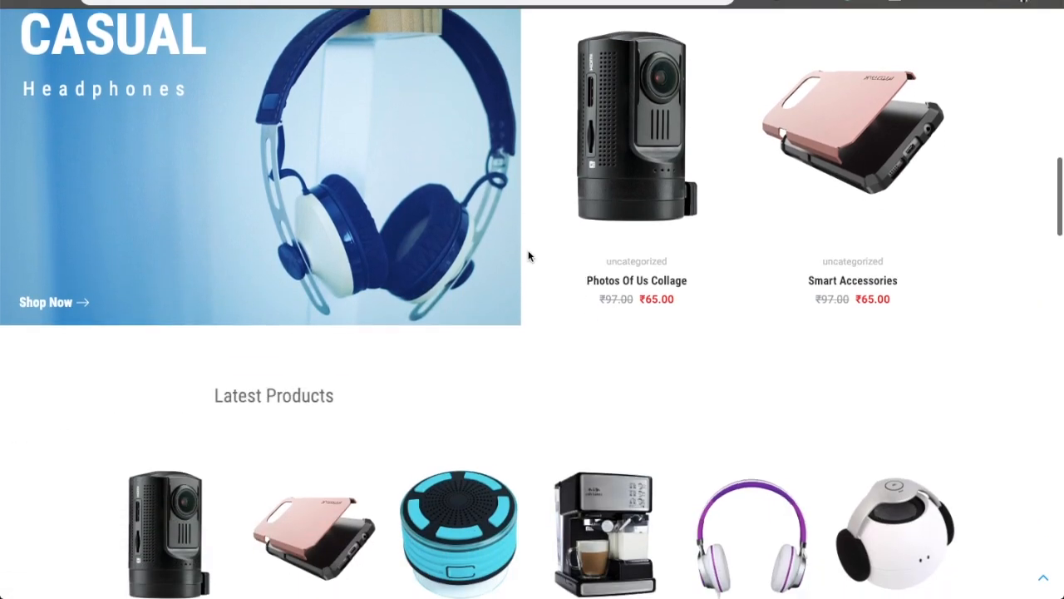
scroll(529, 256, "down", 4)
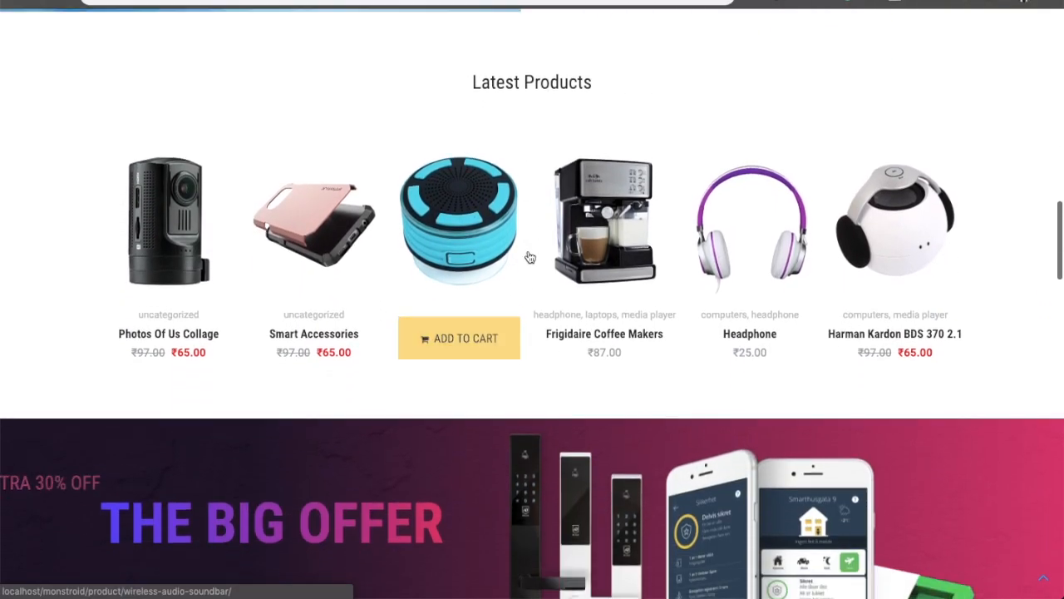
scroll(529, 256, "down", 5)
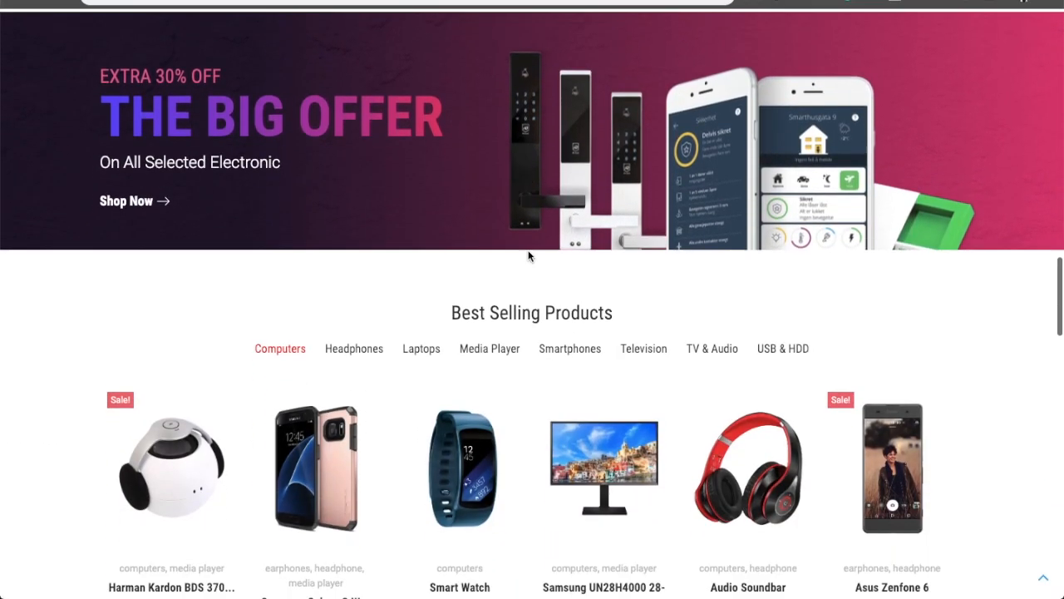
scroll(529, 257, "down", 2)
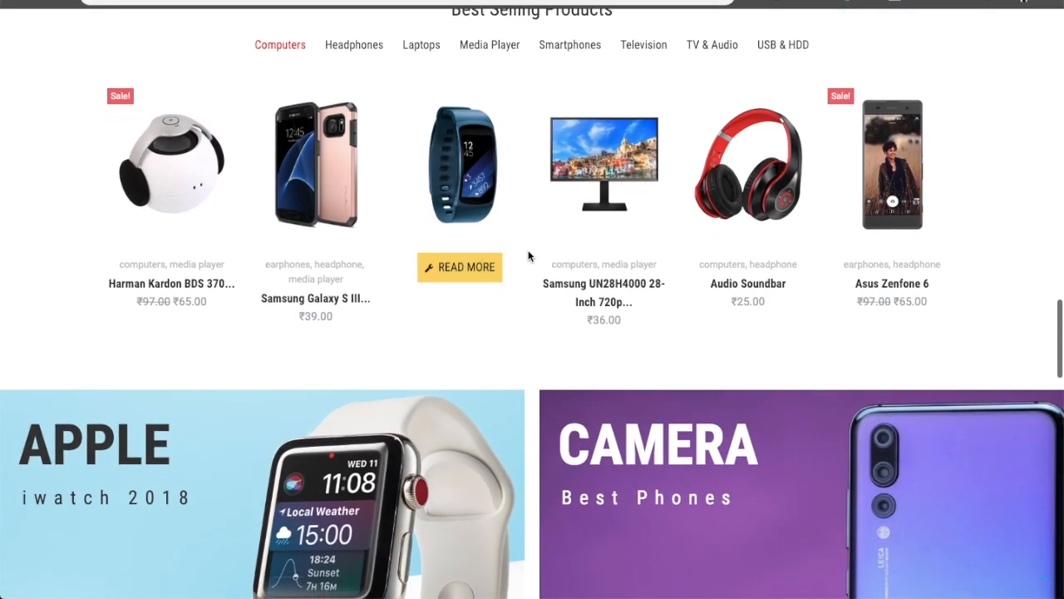
scroll(787, 233, "down", 8)
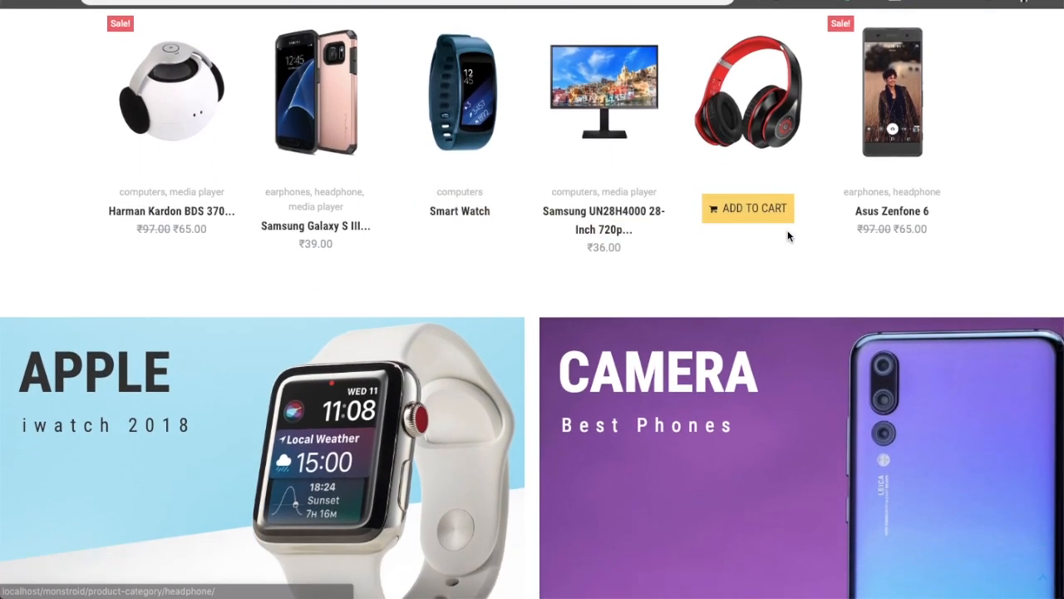
scroll(787, 237, "down", 8)
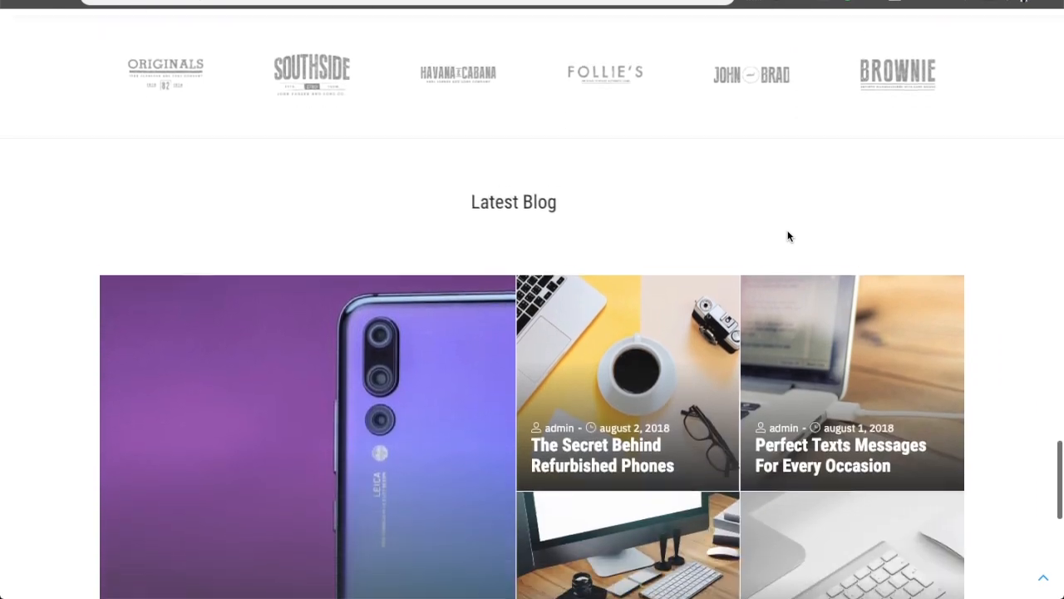
scroll(789, 237, "down", 4)
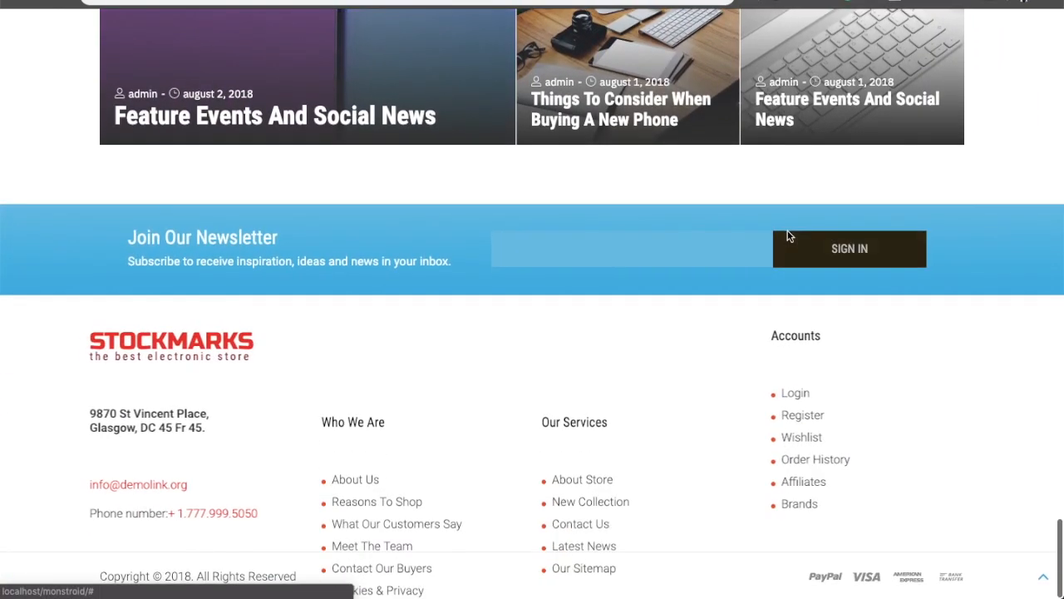
scroll(978, 233, "up", 20)
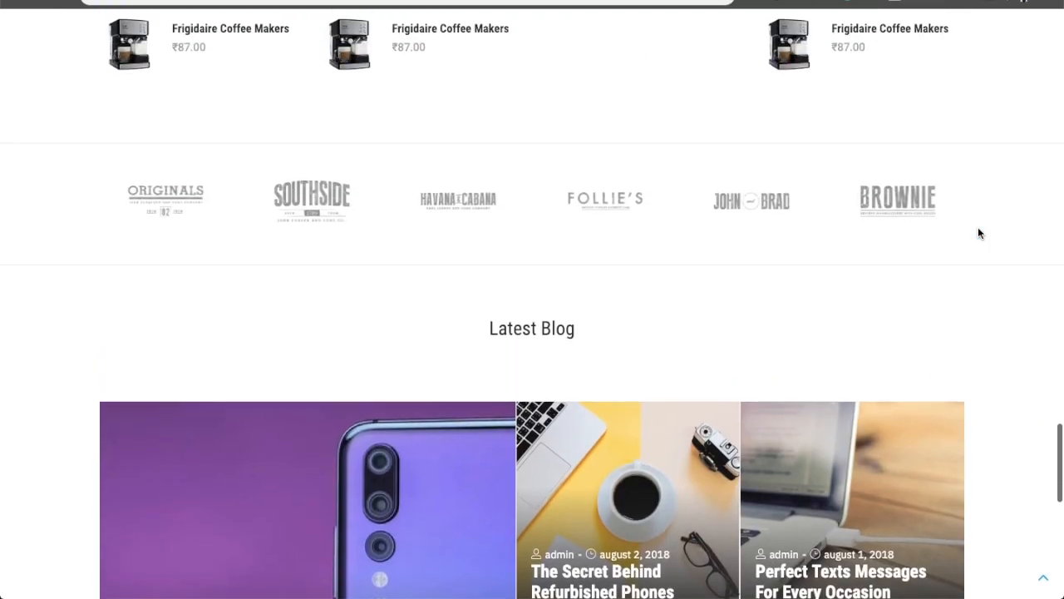
scroll(978, 227, "up", 5)
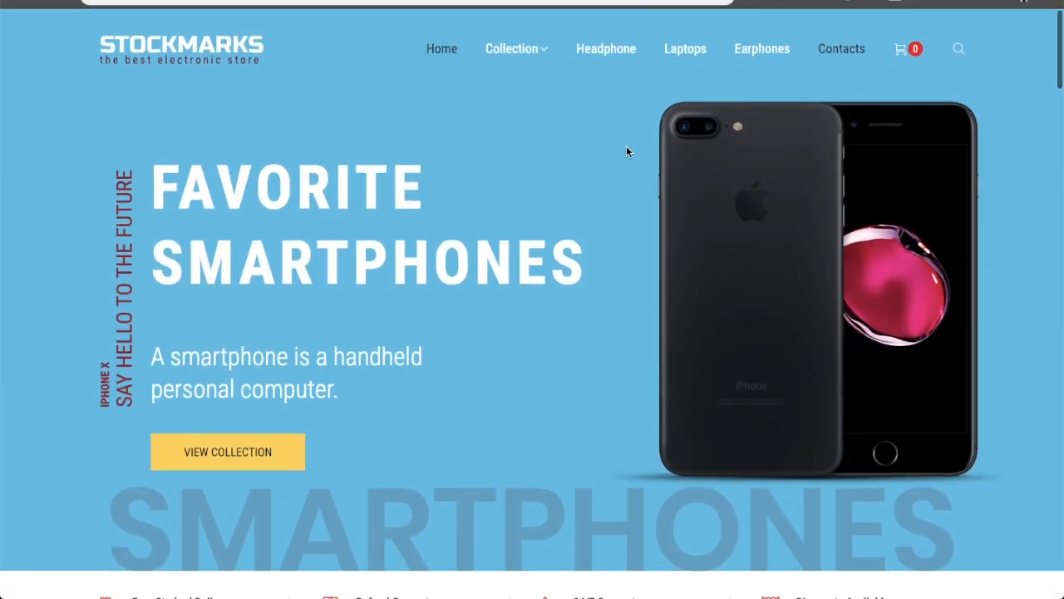
Open the Headphone category and pick the Acer laptop's product page
left_click(593, 55)
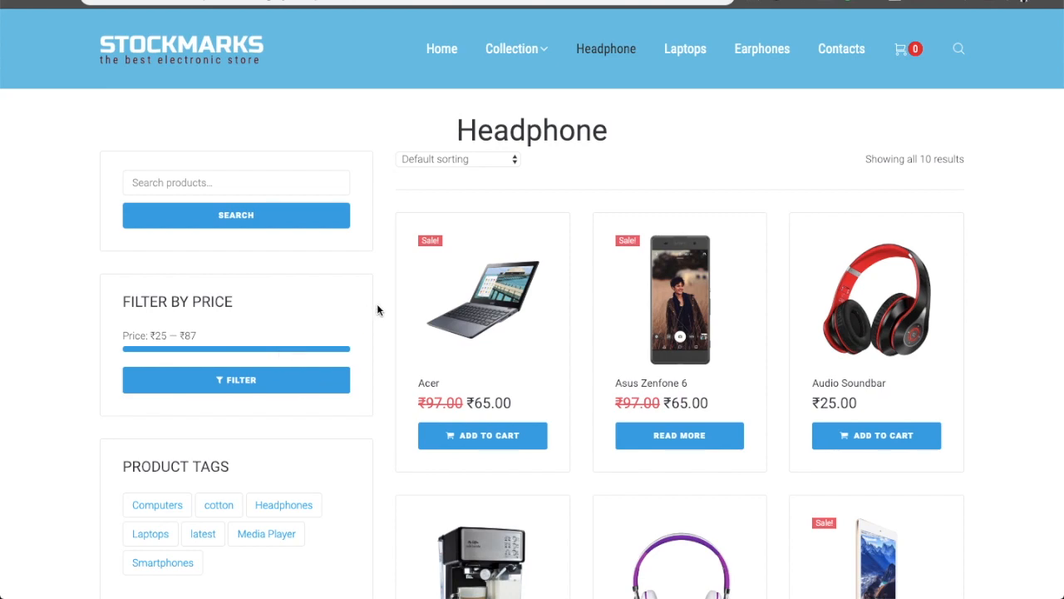
scroll(378, 305, "down", 4)
scroll(377, 305, "up", 4)
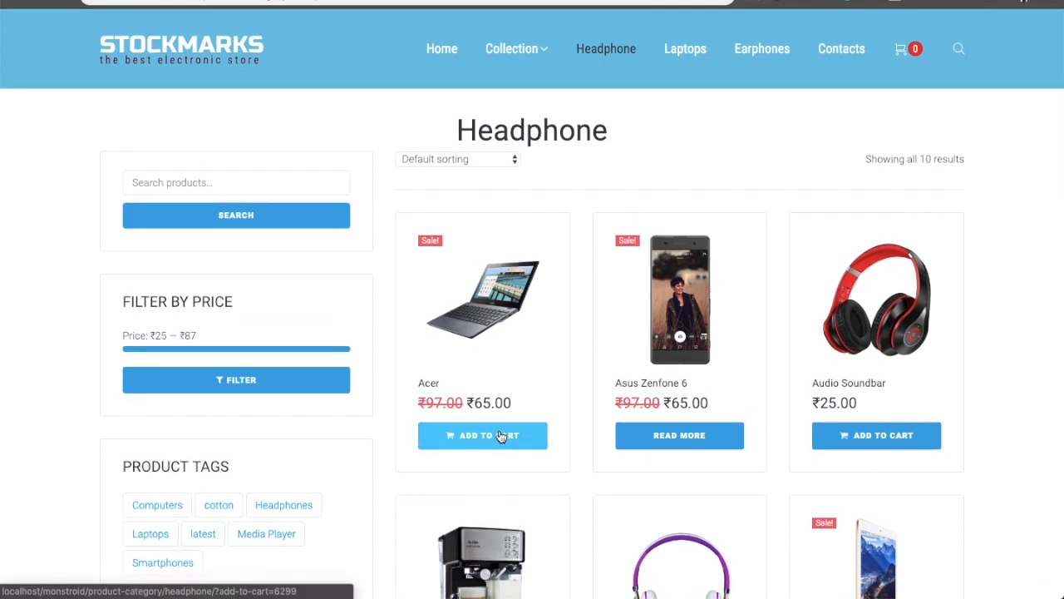
left_click(480, 309)
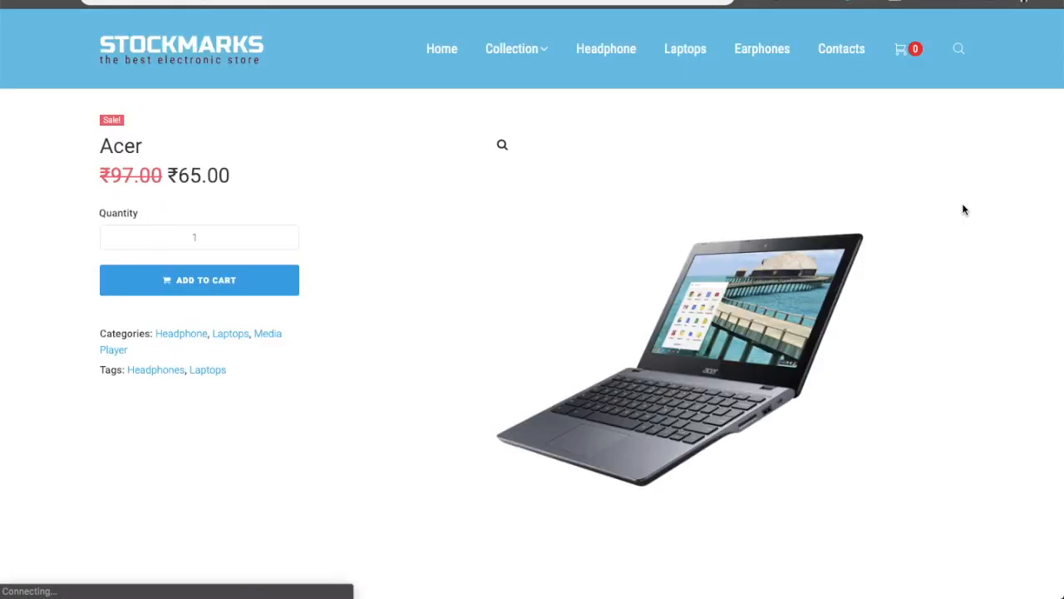
View the Acer laptop's gallery photos: second, closed-laptop and front views
scroll(705, 297, "down", 2)
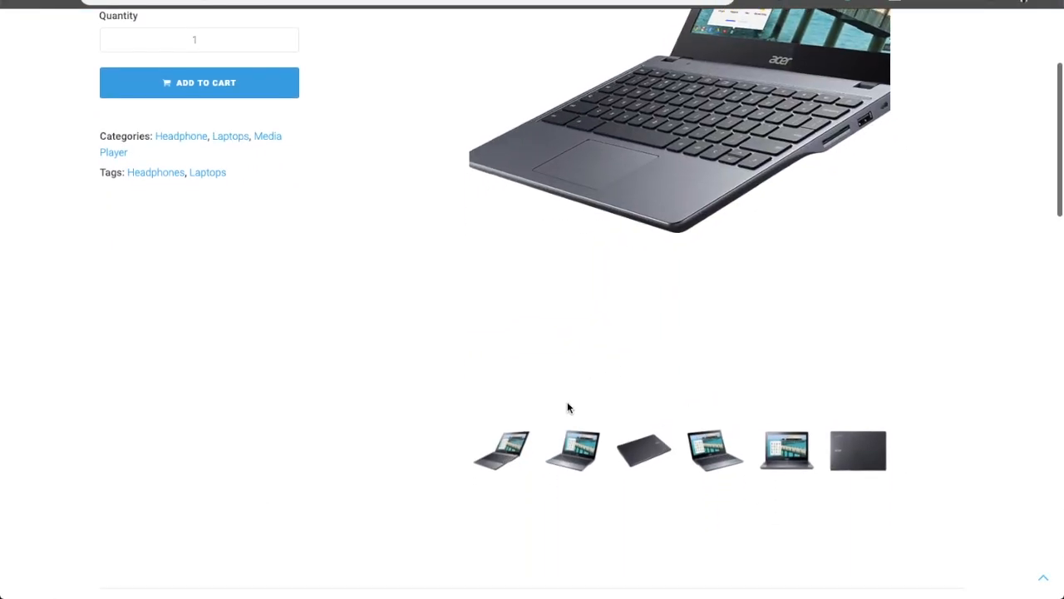
left_click(576, 481)
left_click(645, 477)
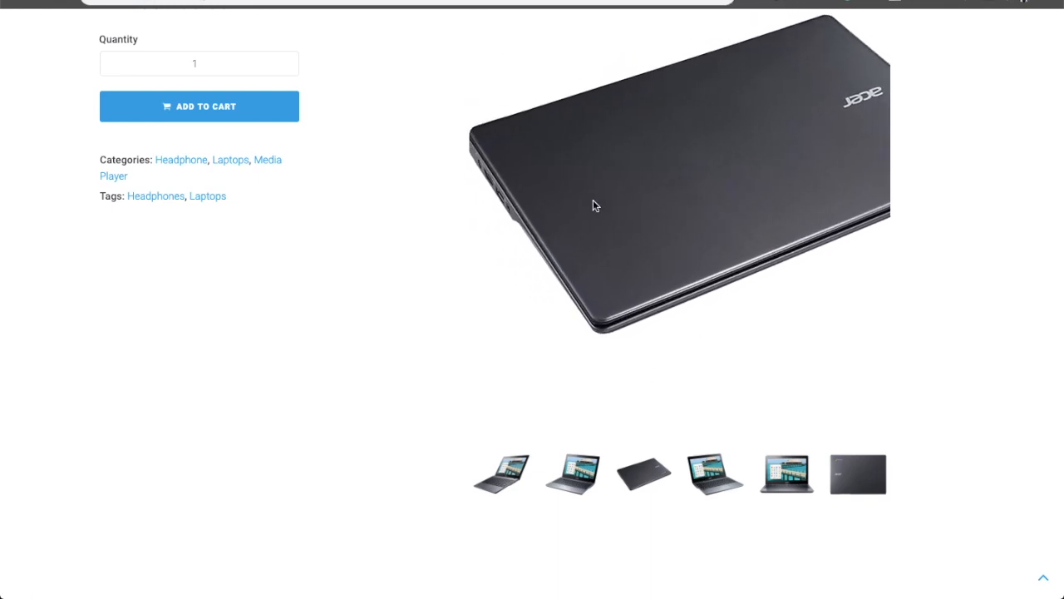
left_click(786, 474)
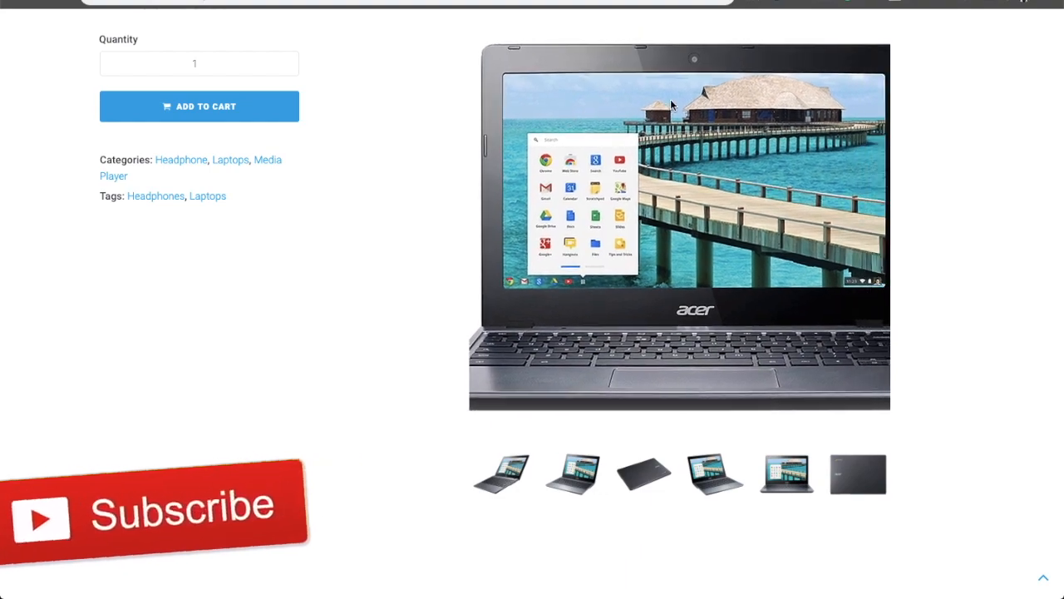
Scroll through the product details, then go back to the Stockmarks homepage
scroll(970, 239, "down", 5)
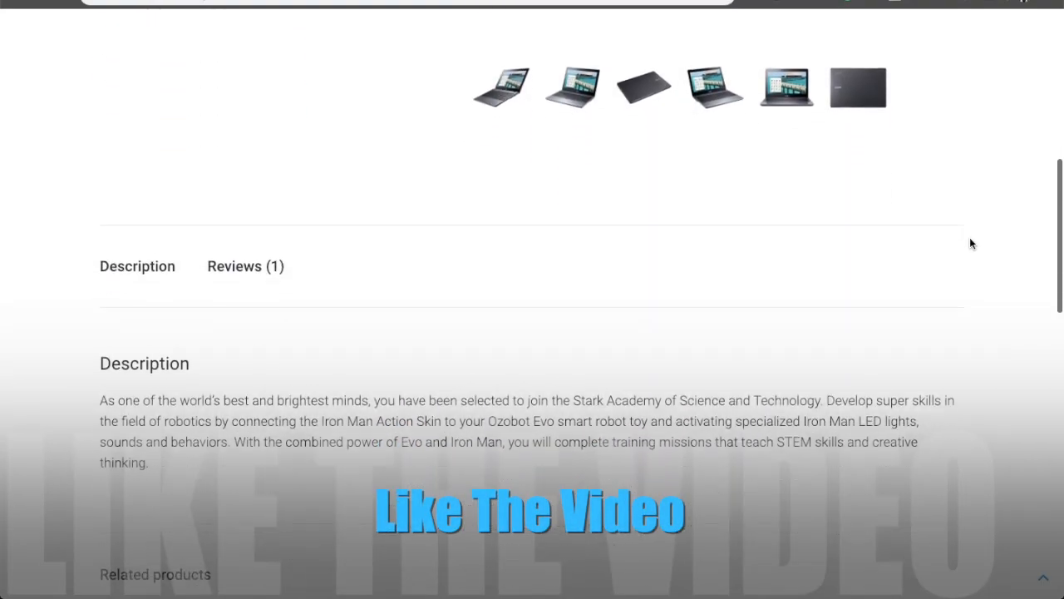
scroll(969, 240, "down", 2)
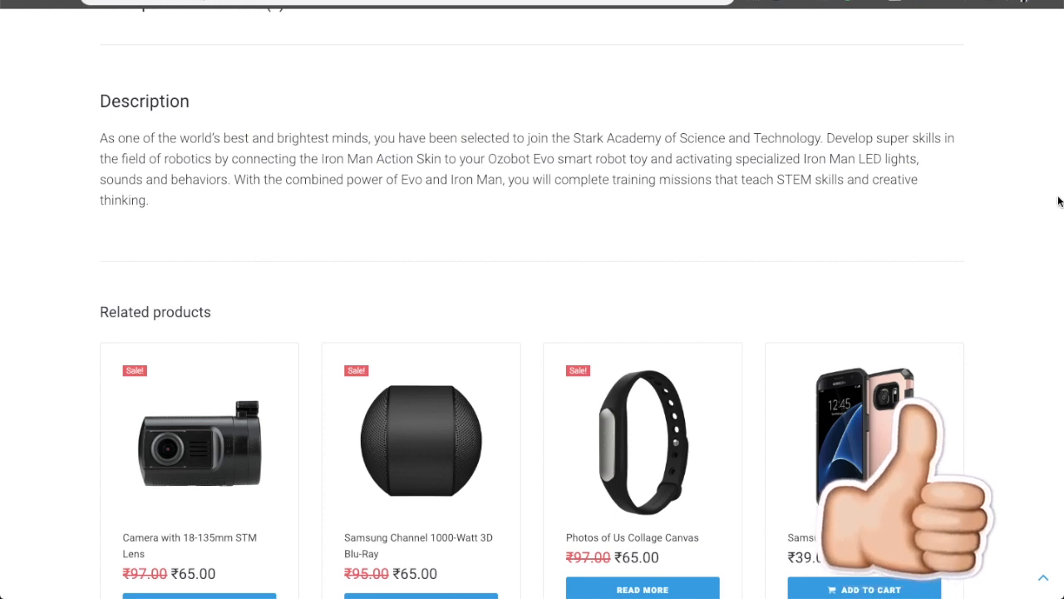
scroll(993, 197, "down", 2)
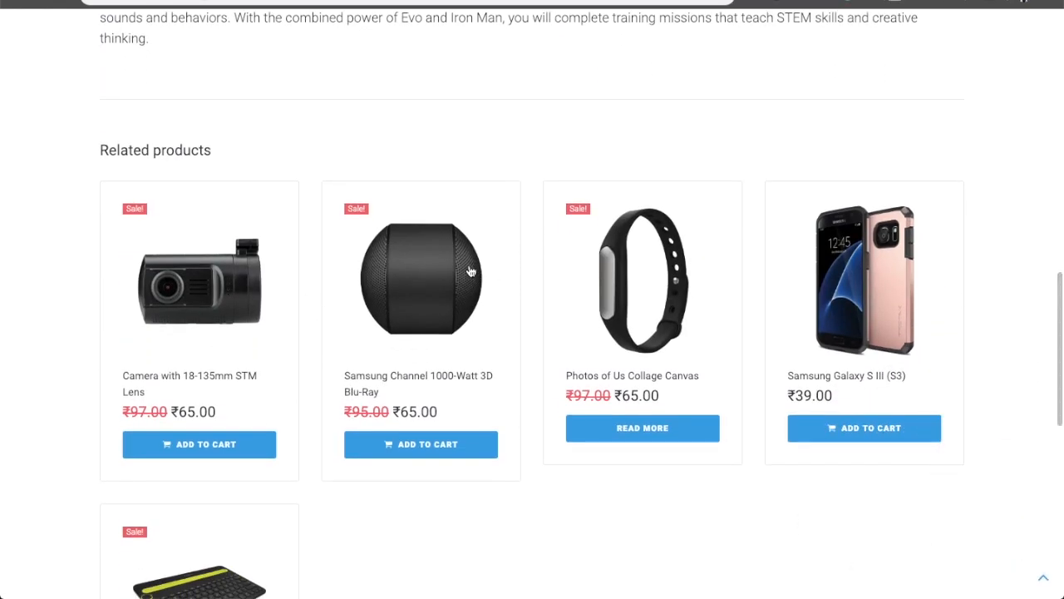
scroll(736, 287, "down", 4)
scroll(962, 266, "down", 3)
scroll(710, 308, "up", 15)
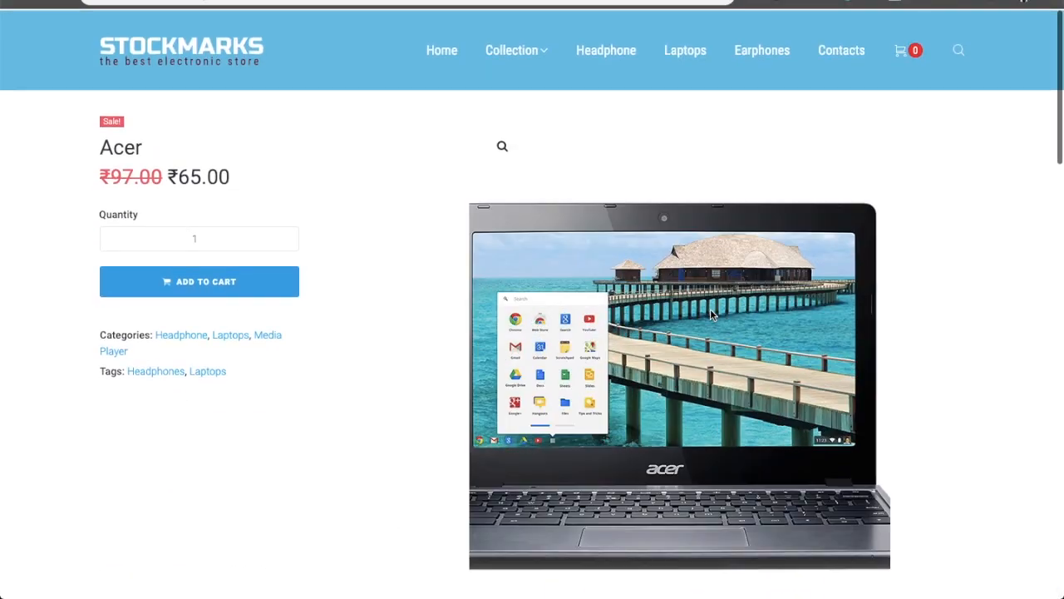
left_click(233, 50)
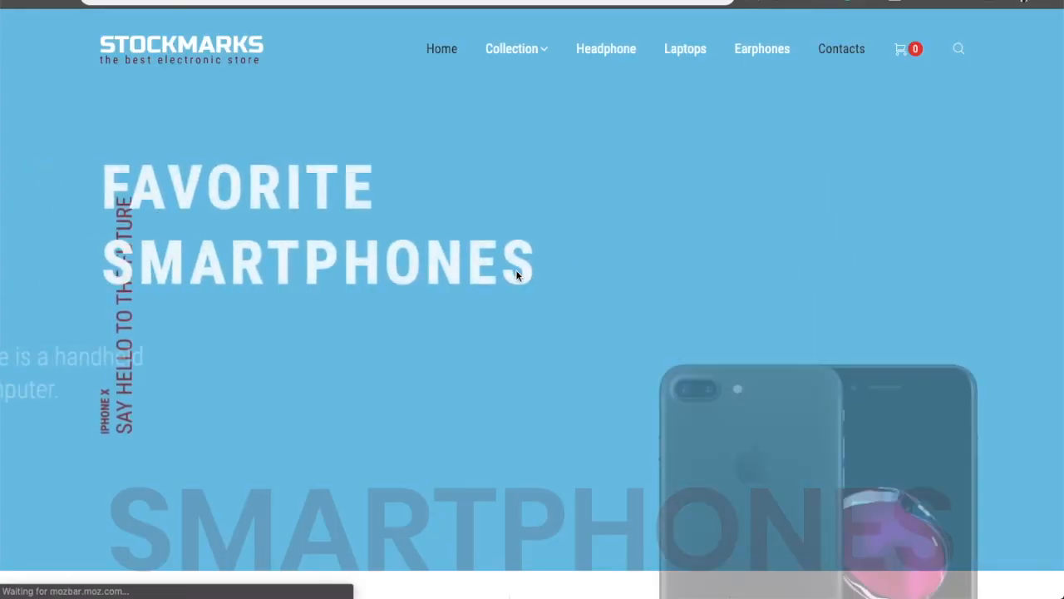
Add the Smart Accessories item (₹65.00) from Headphones best sellers and check My Cart
scroll(516, 270, "down", 10)
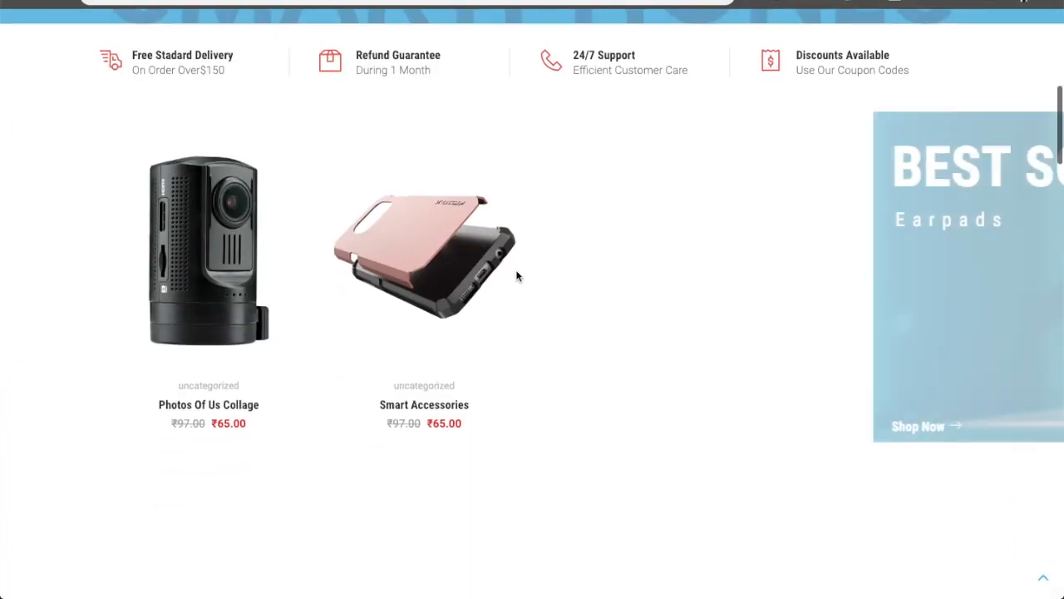
scroll(515, 276, "down", 8)
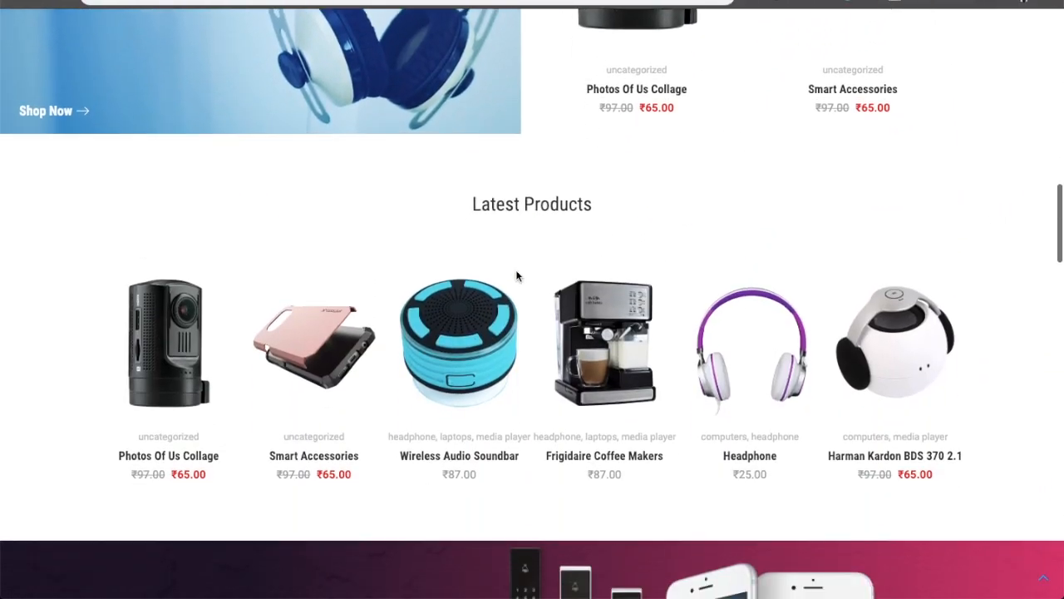
scroll(515, 276, "down", 4)
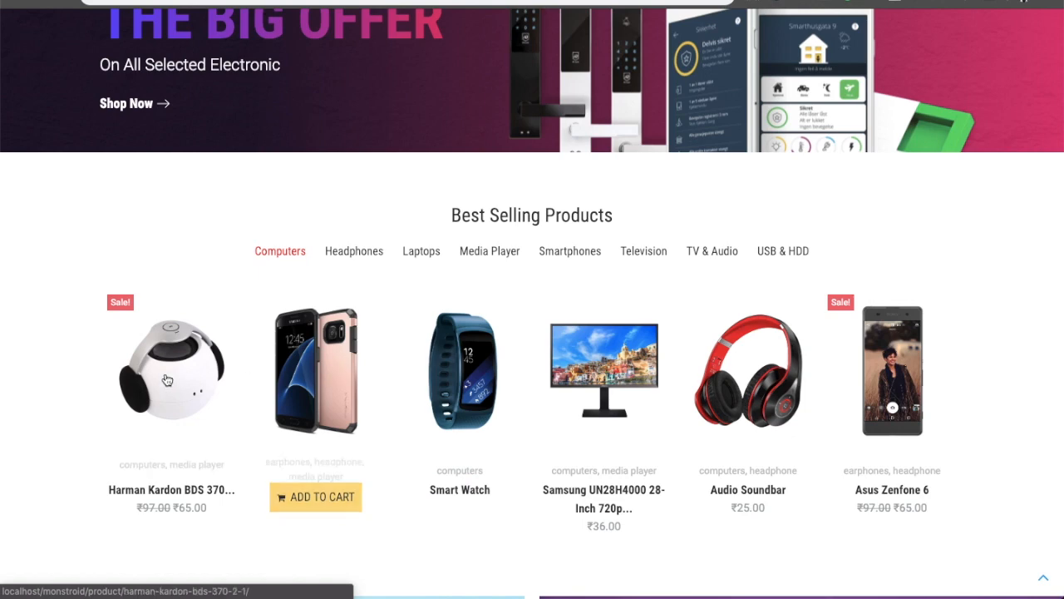
left_click(363, 254)
left_click(321, 484)
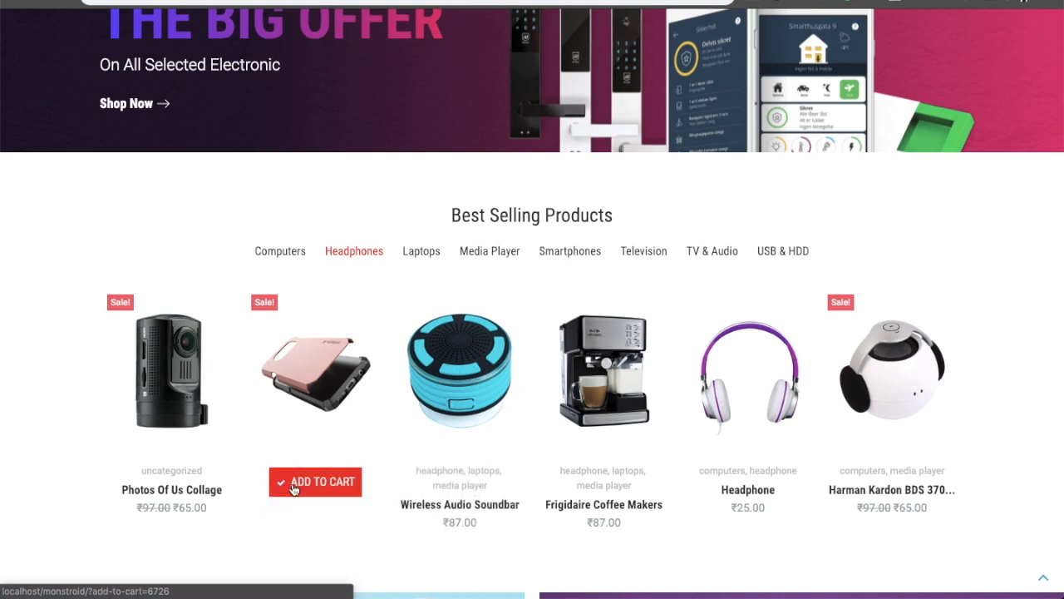
scroll(615, 270, "up", 20)
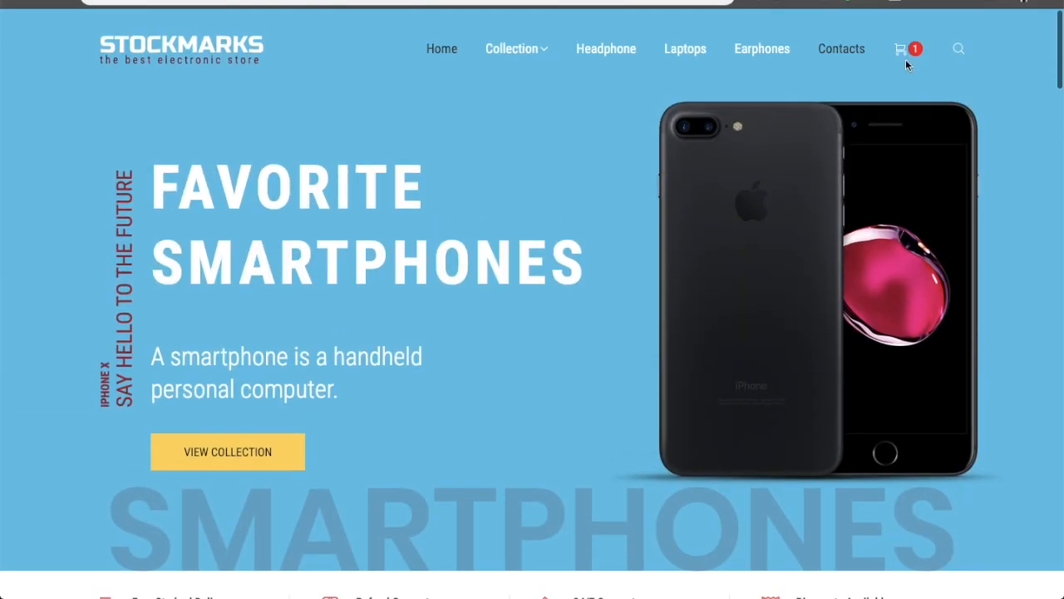
mouse_move(911, 53)
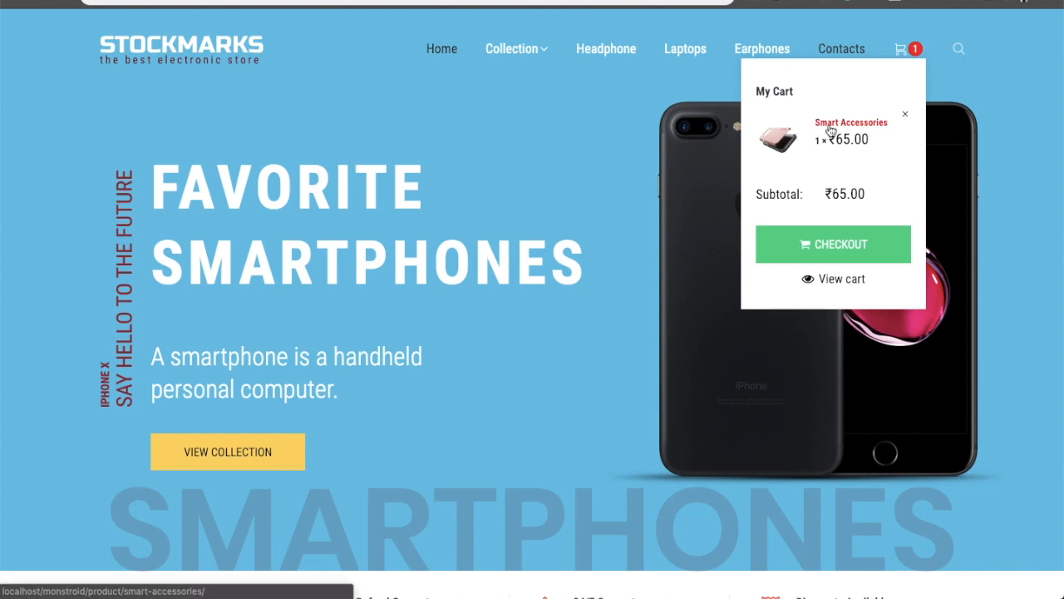
View the full cart page, then return to the Stockmarks home page
left_click(837, 279)
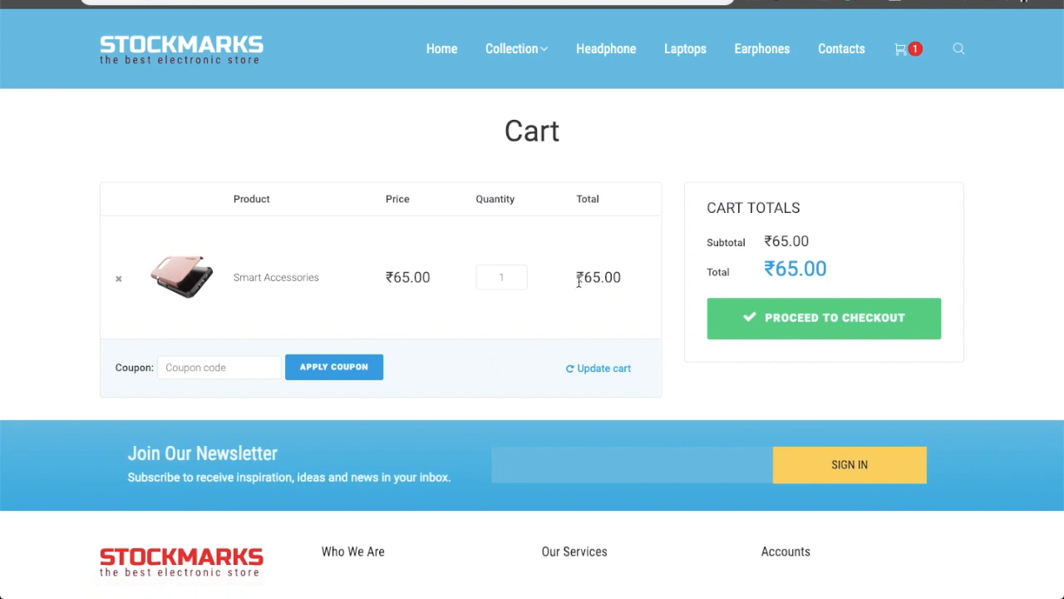
left_click(233, 43)
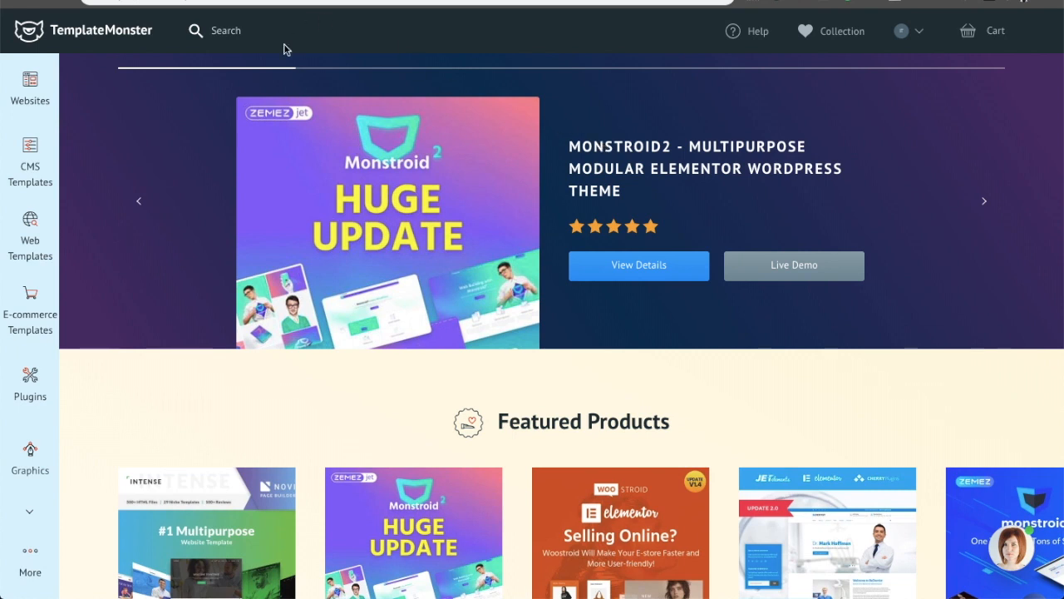
Open the Monstroid2 theme, keep the $75 Single Site License, and add it to the cart
left_click(221, 31)
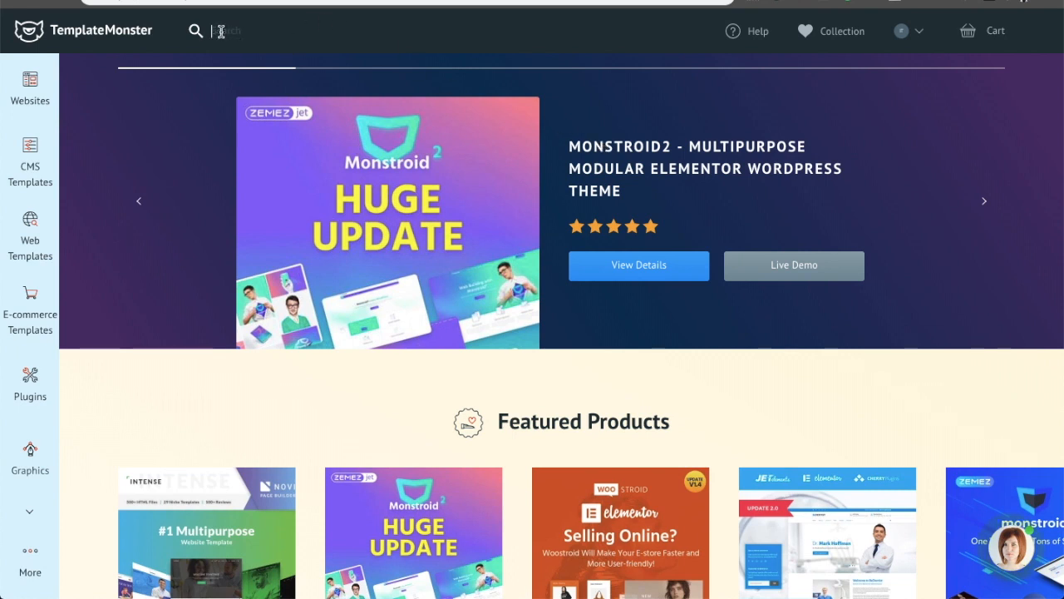
left_click(491, 133)
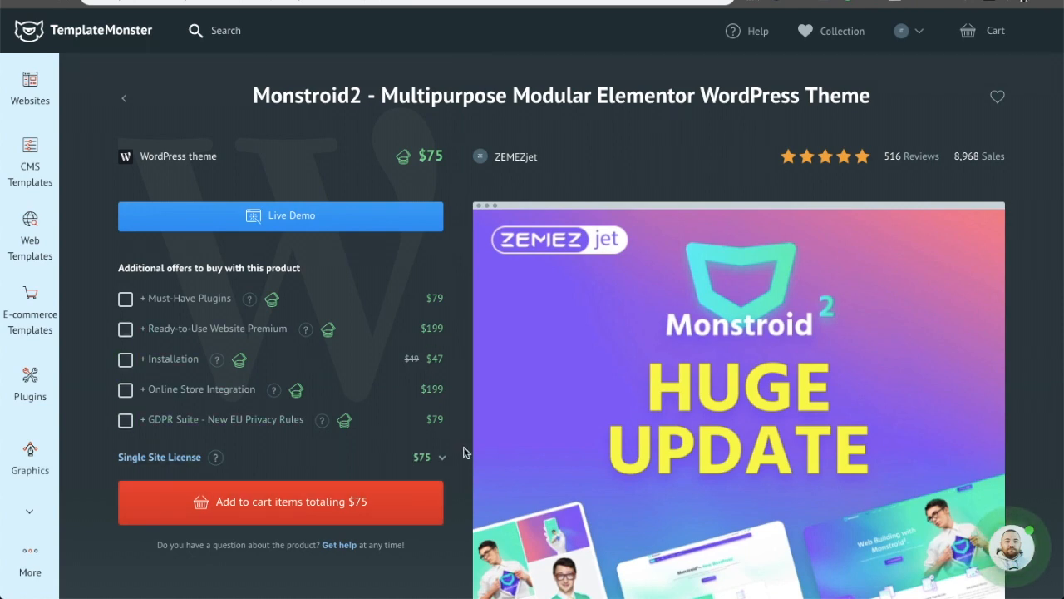
scroll(463, 453, "down", 1)
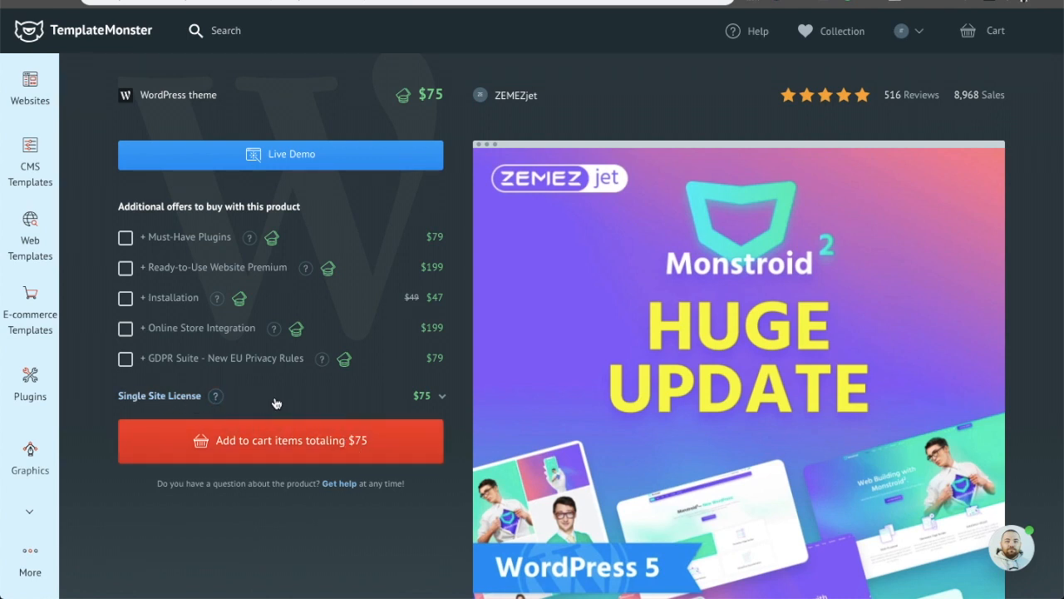
left_click(442, 397)
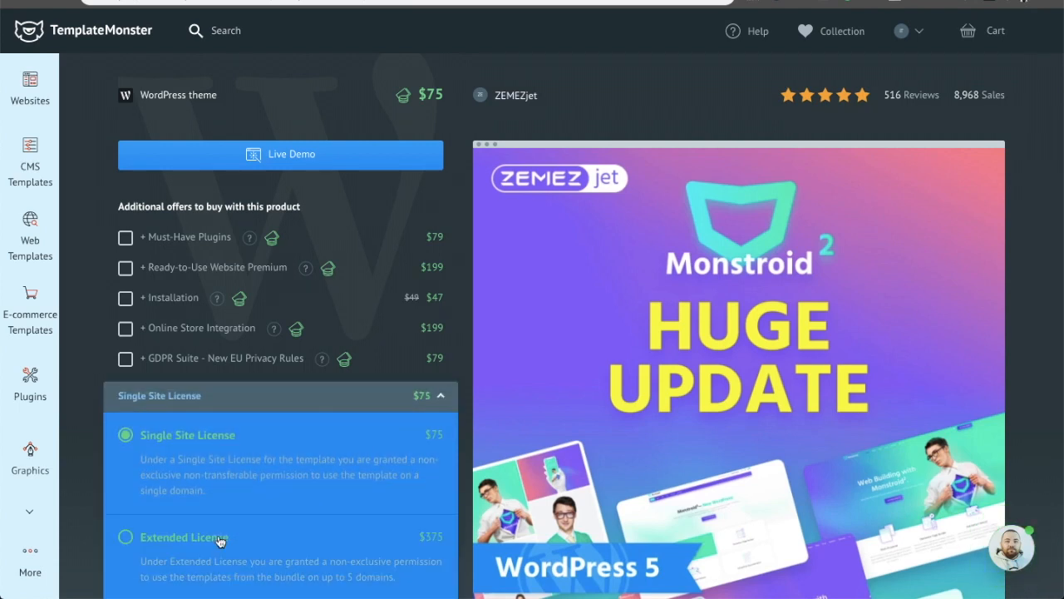
scroll(380, 427, "down", 2)
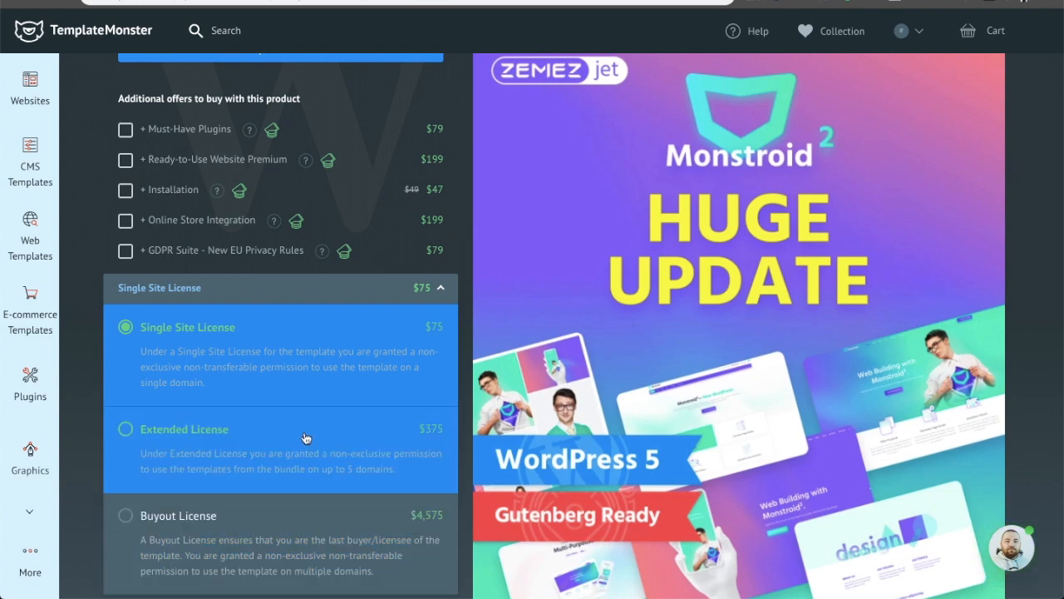
scroll(306, 415, "down", 1)
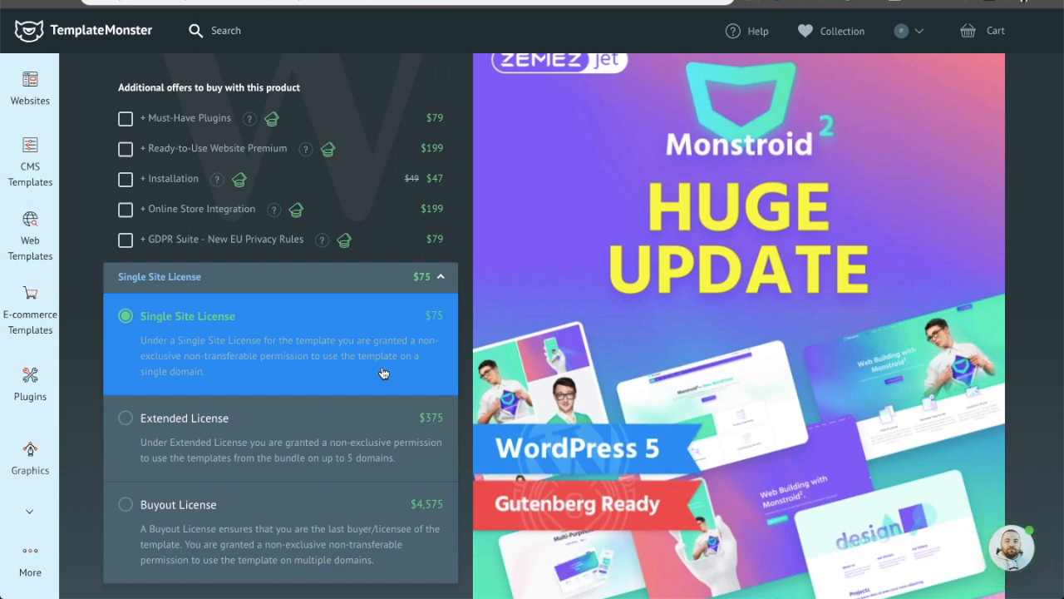
left_click(441, 277)
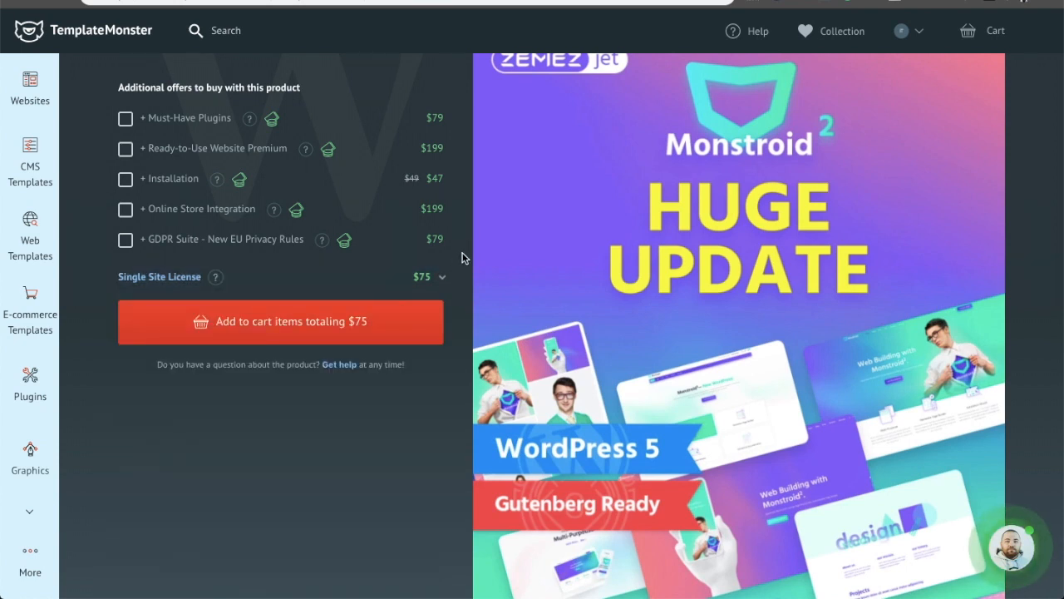
left_click(328, 335)
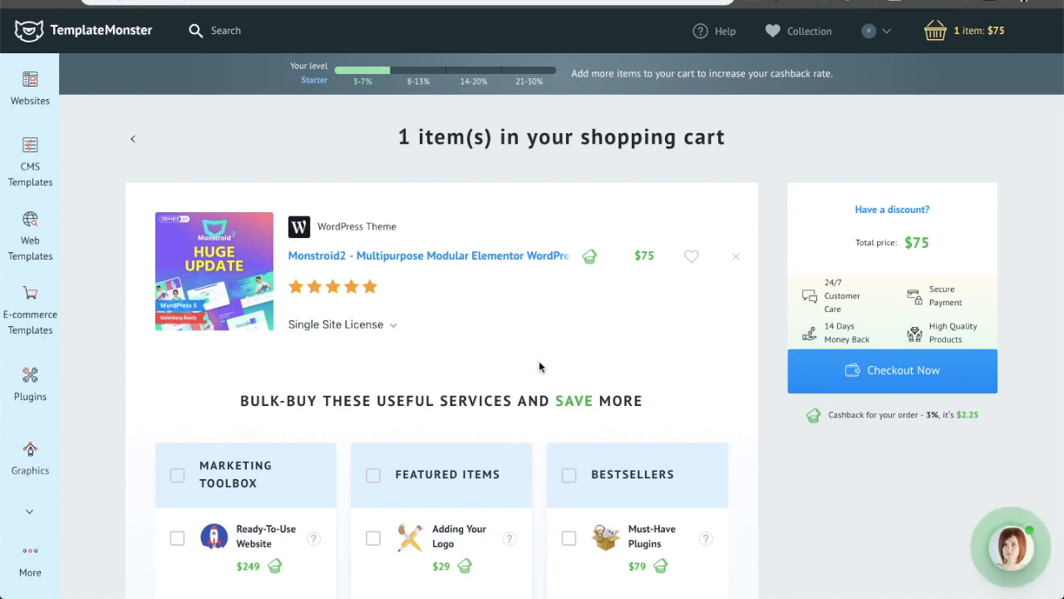
Open the 'Have a discount?' promo-code field and close it again
left_click(891, 212)
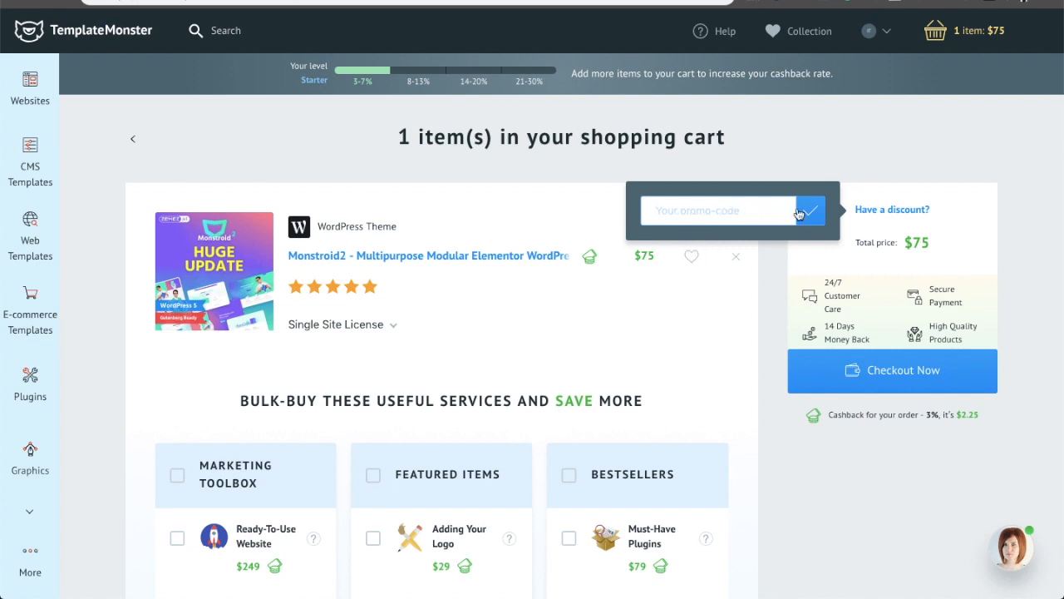
left_click(860, 209)
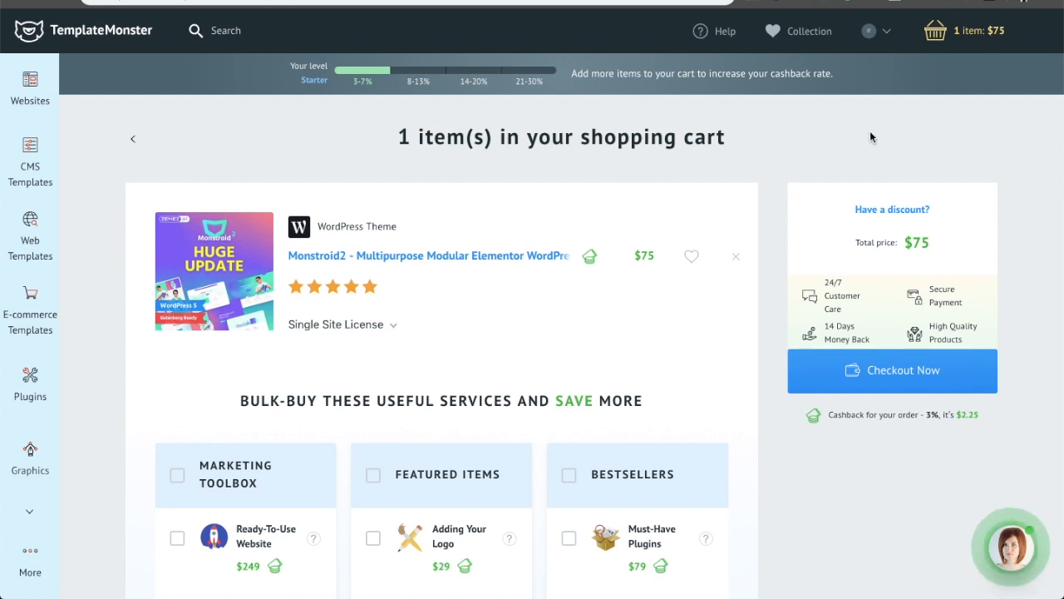
Open the account Downloads page and select the first order's ID
mouse_move(890, 38)
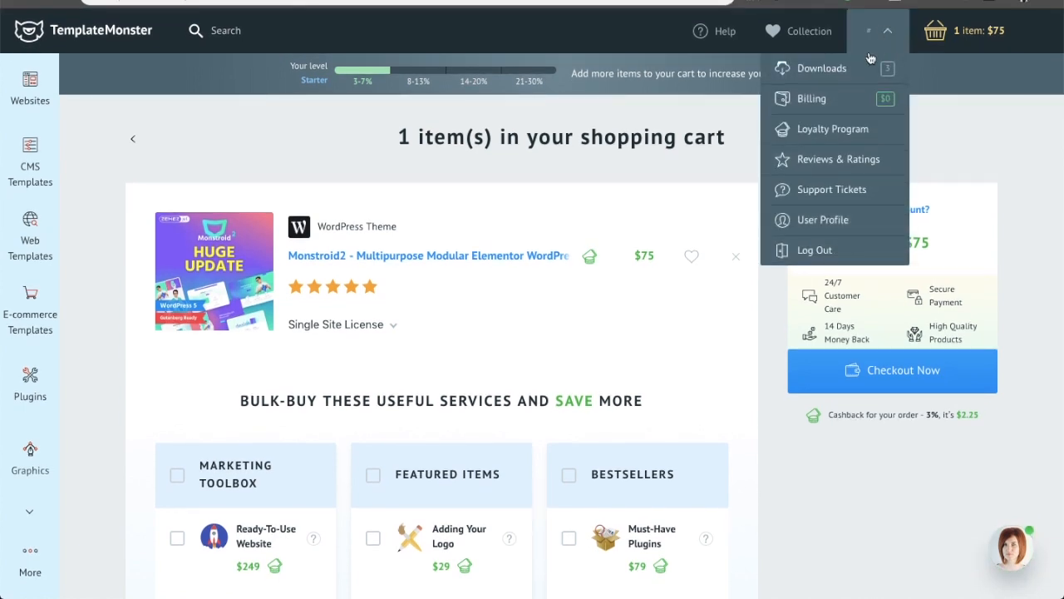
left_click(836, 70)
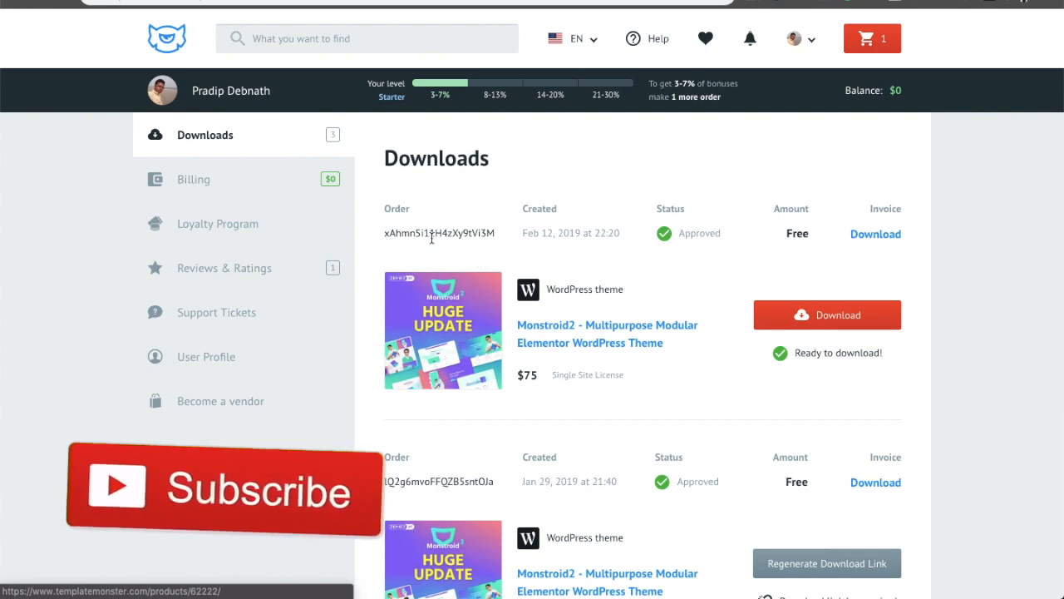
left_click_drag(384, 235, 496, 235)
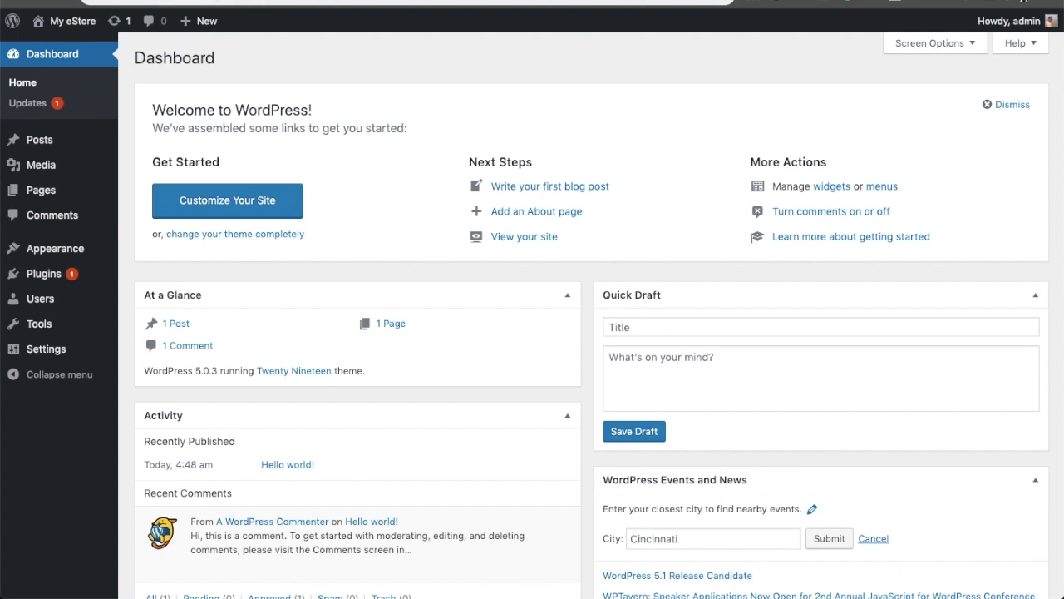
Switch between the browser tabs, then move to the desktop with the Monstroid2 Theme folder
left_click(218, 0)
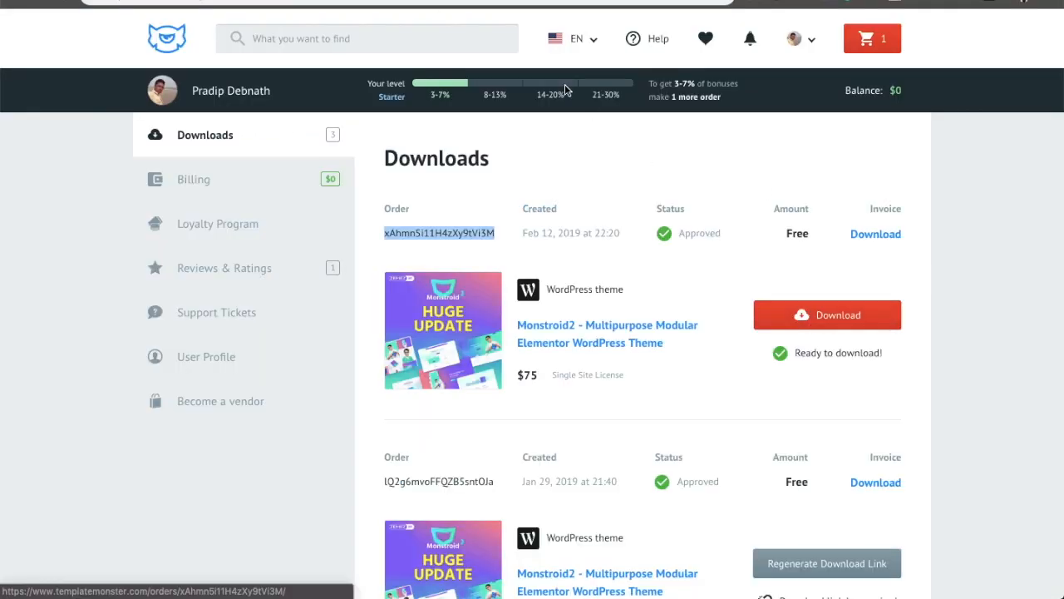
left_click(499, 0)
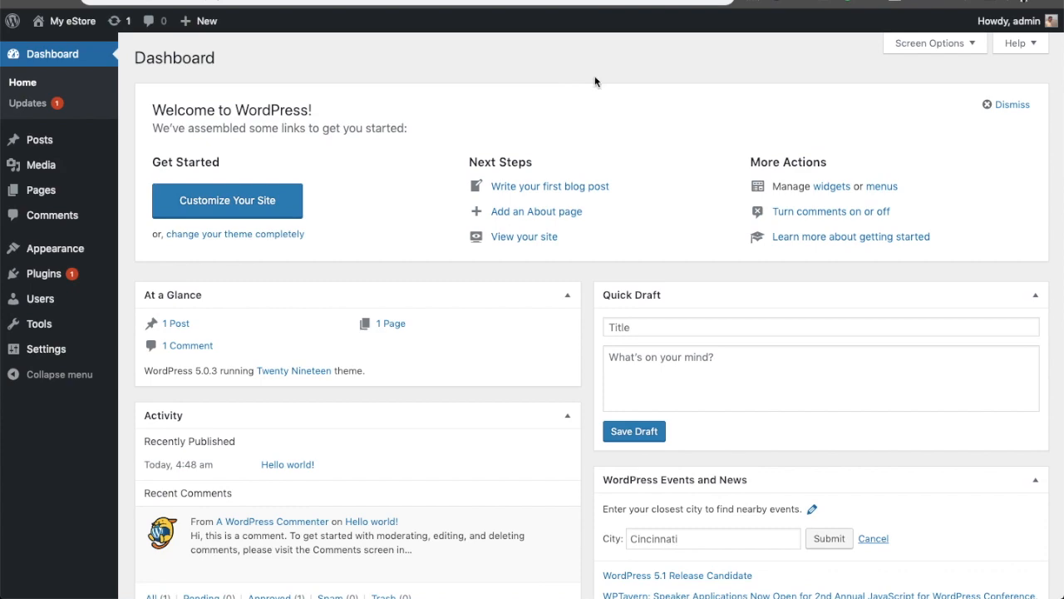
key("ctrl+Right")
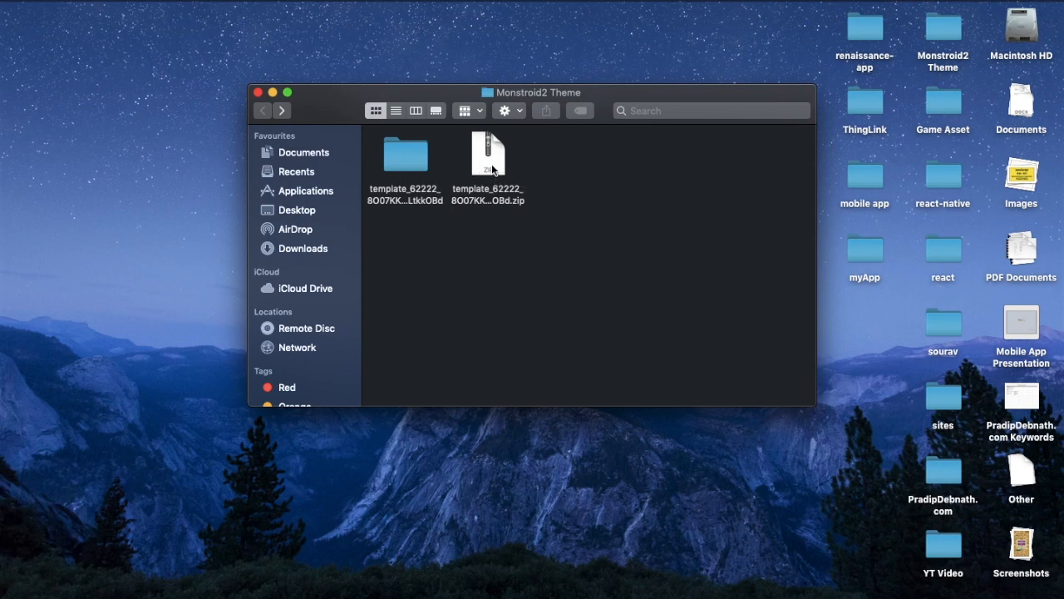
Read documentation.txt in the template's Documentation folder, selecting its link line
double_click(406, 162)
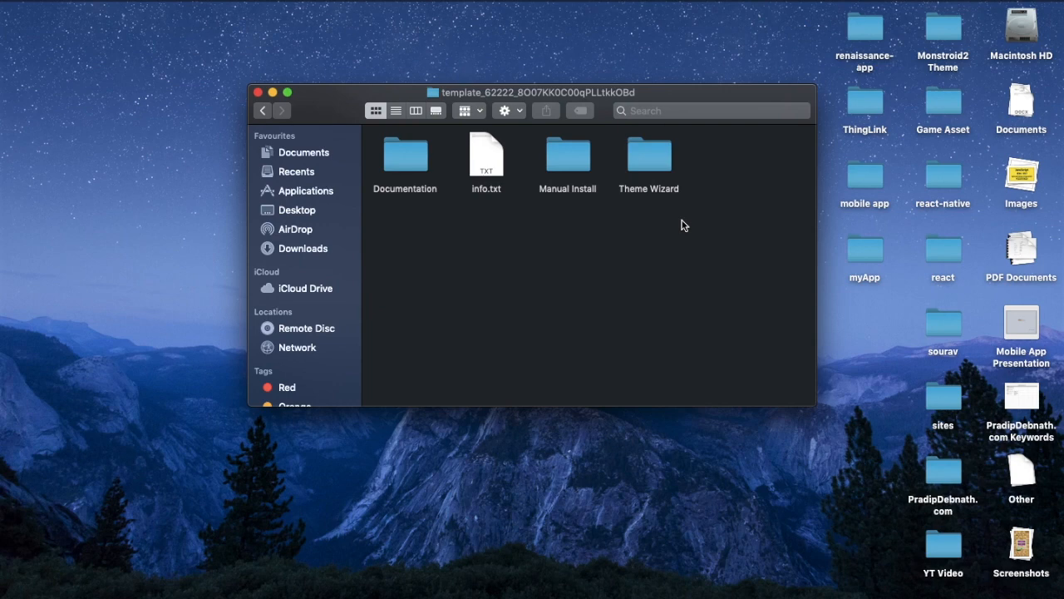
double_click(425, 164)
double_click(408, 161)
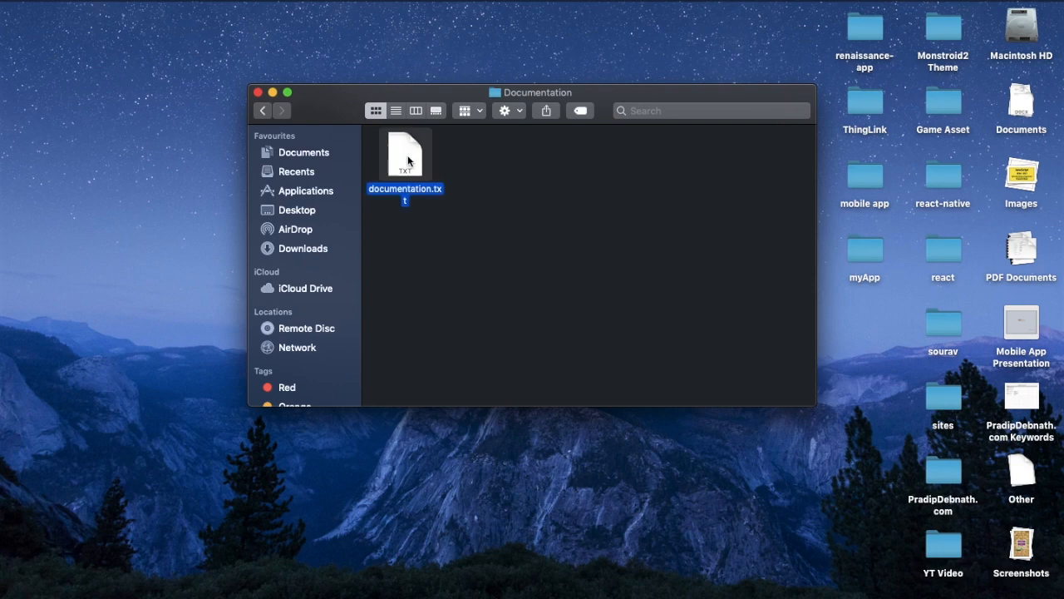
left_click_drag(107, 51, 478, 53)
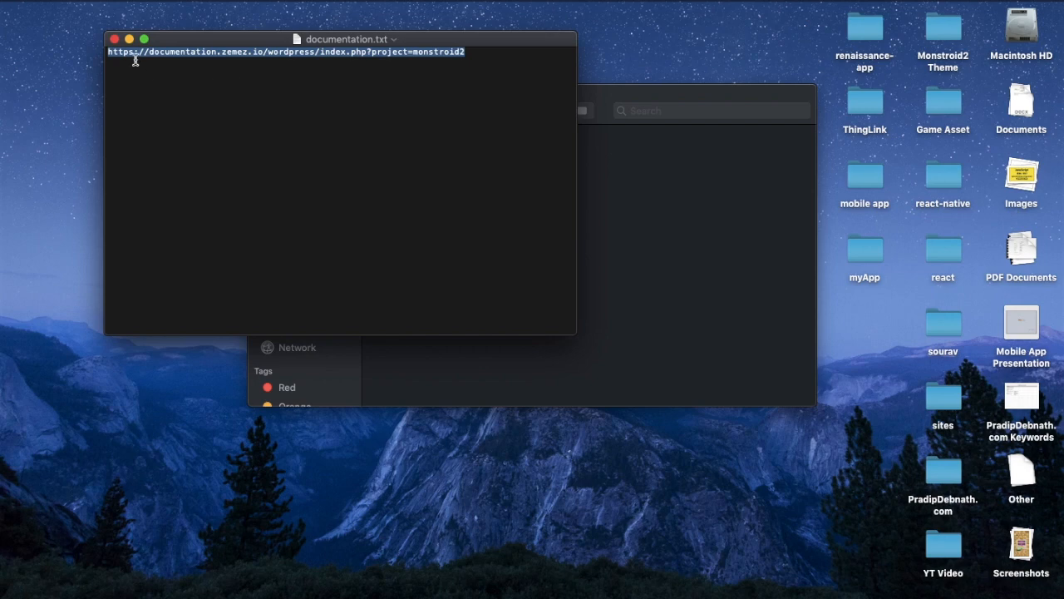
left_click(115, 39)
Open the Theme Wizard folder to find m2-theme-wizard.zip, then return to the WordPress Dashboard
left_click(263, 110)
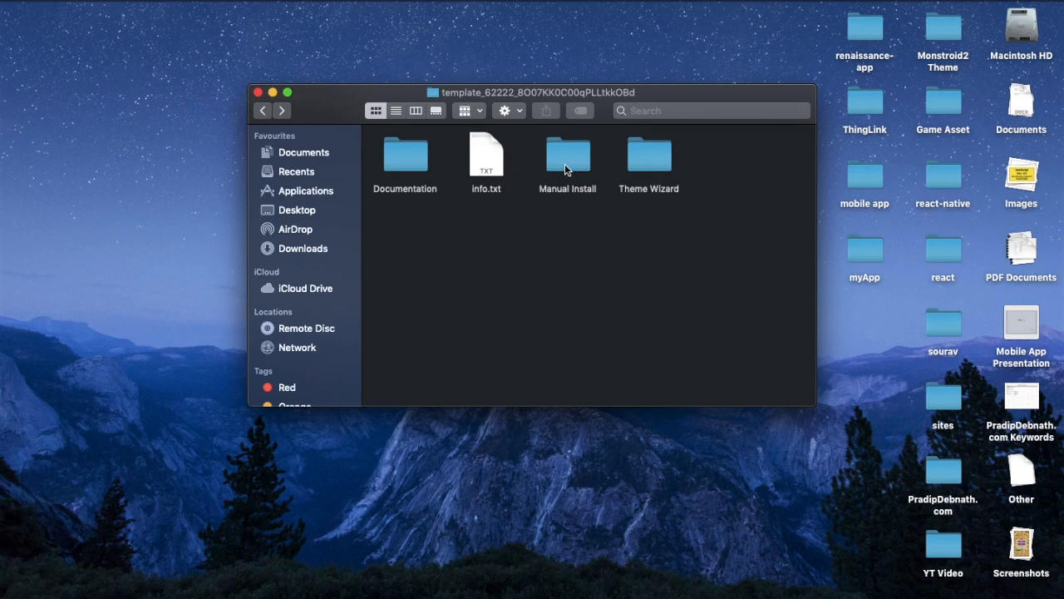
double_click(658, 166)
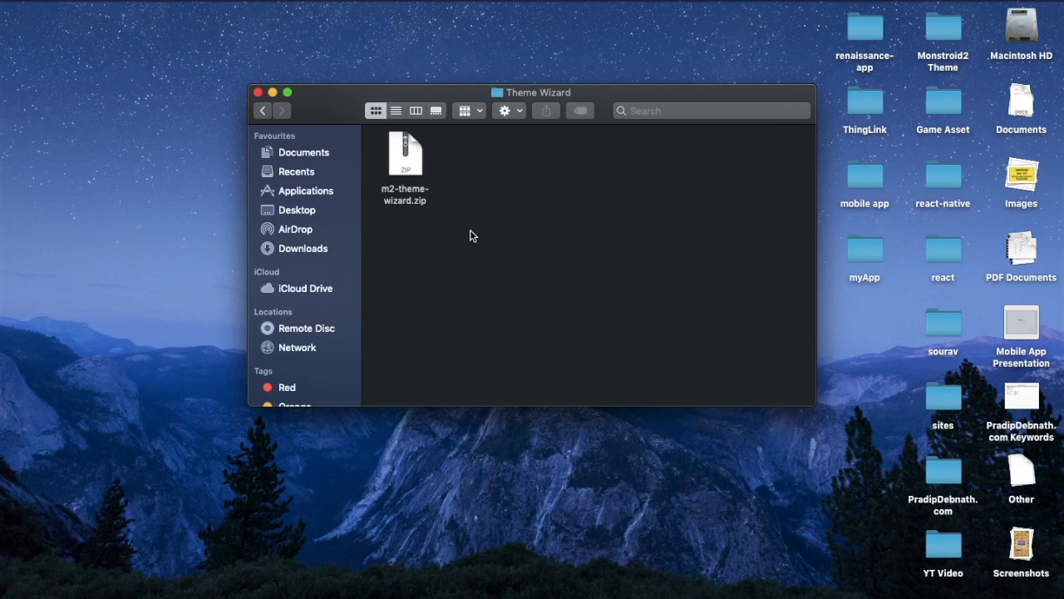
key("ctrl+Left")
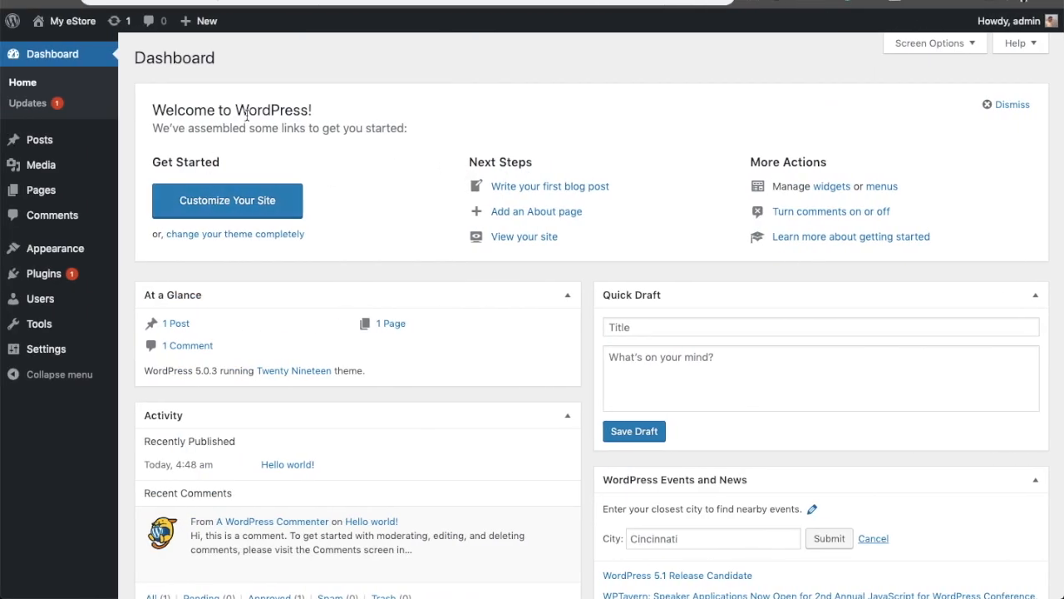
Upload m2-theme-wizard.zip as a new plugin, install it, and activate it
mouse_move(33, 277)
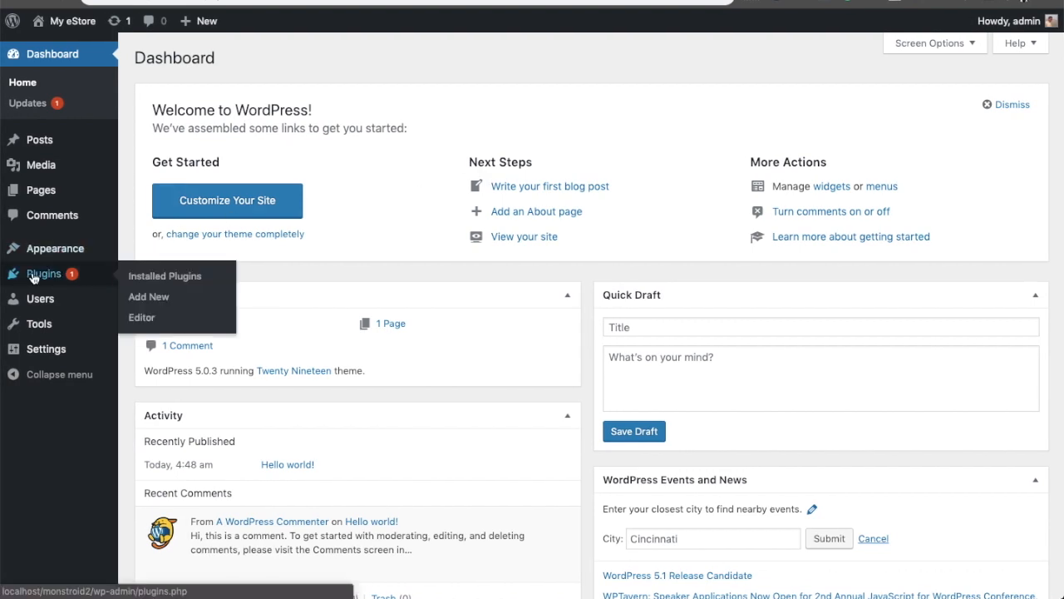
left_click(140, 296)
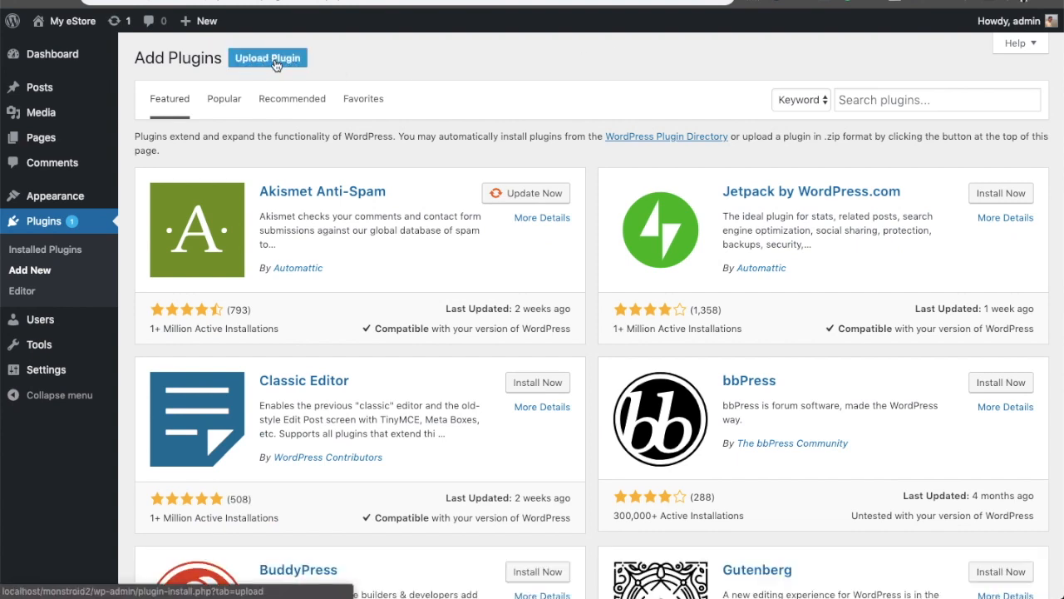
left_click(271, 63)
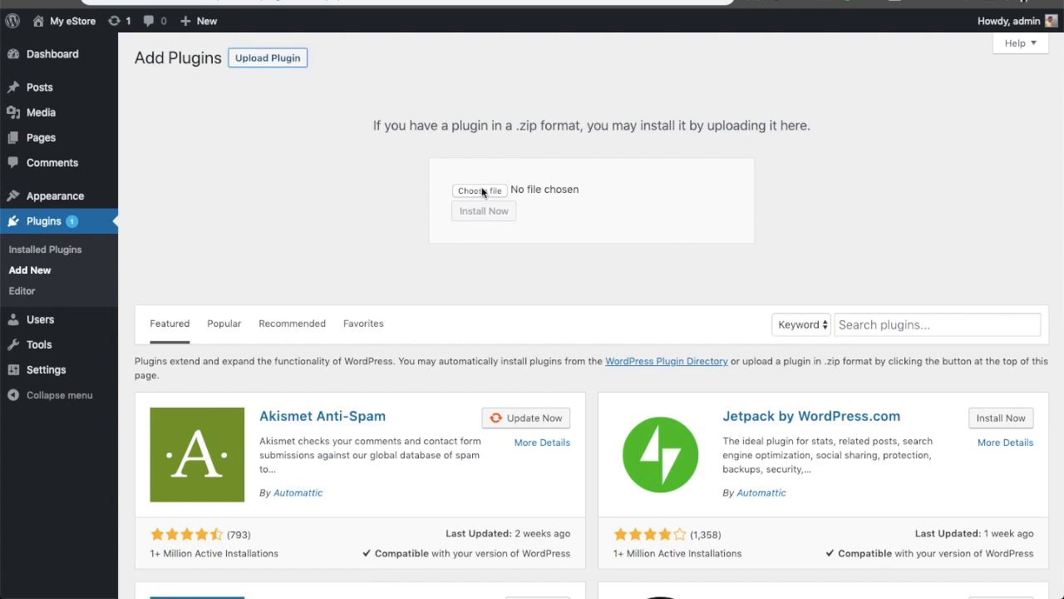
key("ctrl+Right")
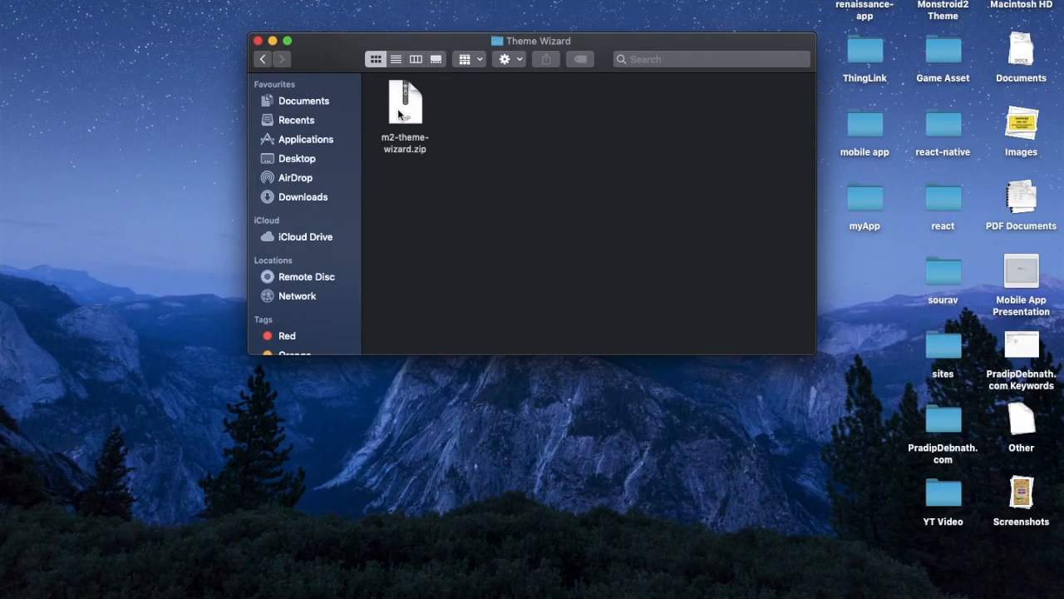
left_click_drag(407, 107, 487, 184)
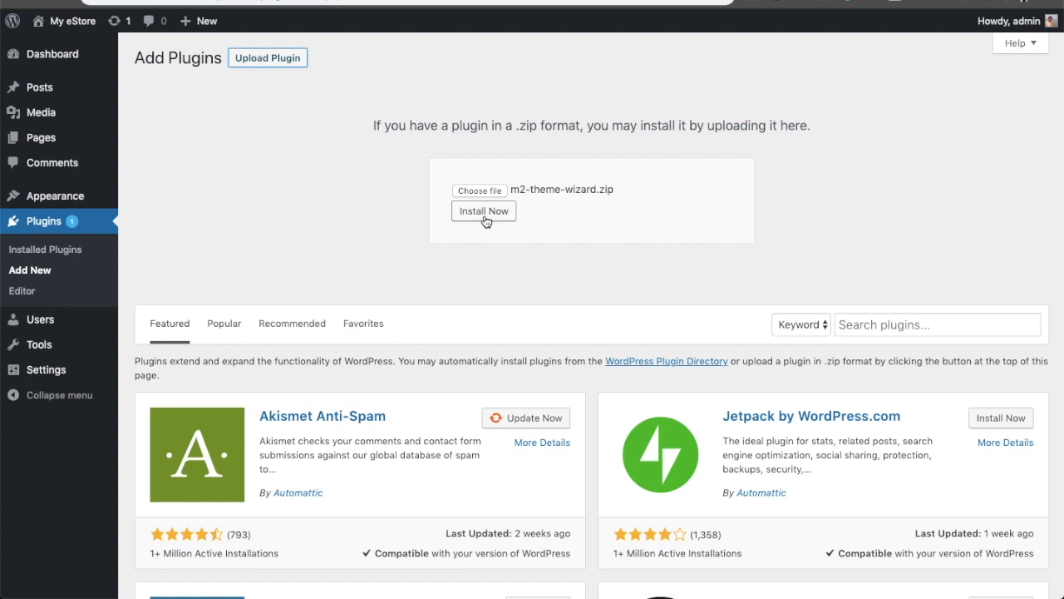
left_click(486, 218)
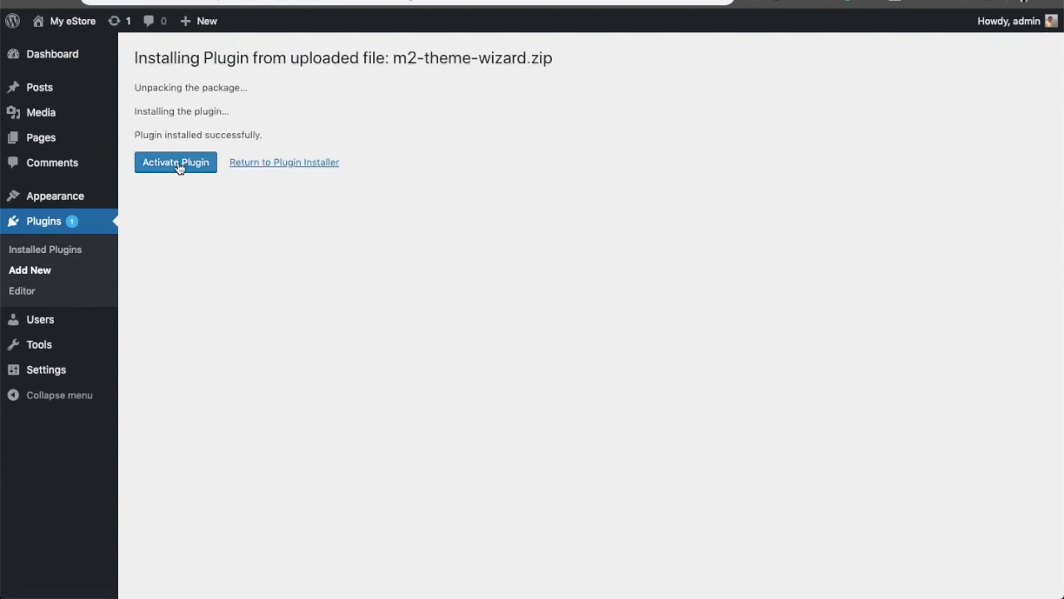
left_click(178, 164)
left_click(178, 166)
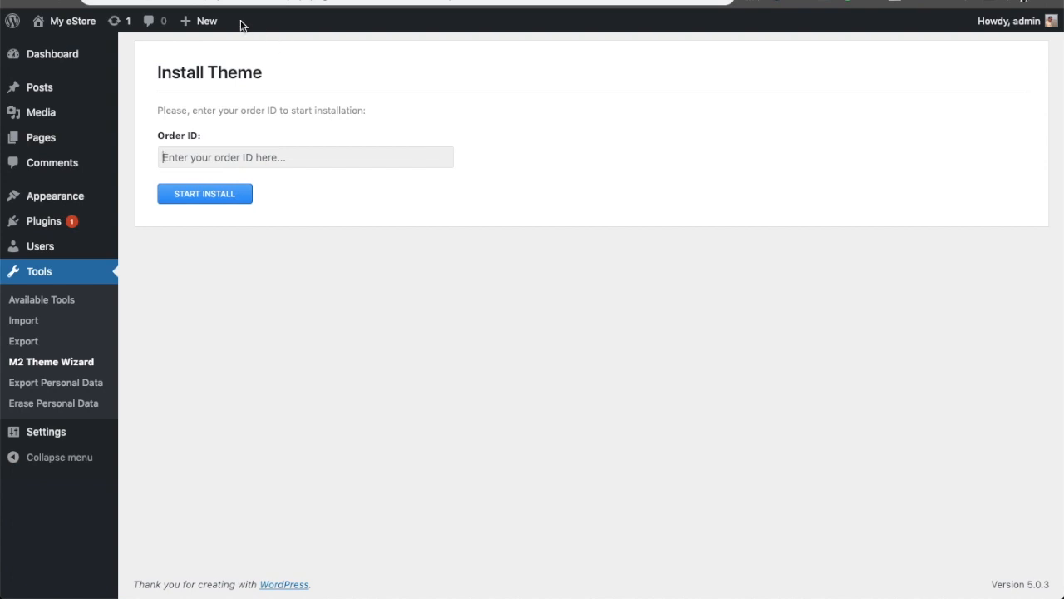
Paste the order ID from TemplateMonster Downloads into the Order ID field and start the install
left_click(208, 1)
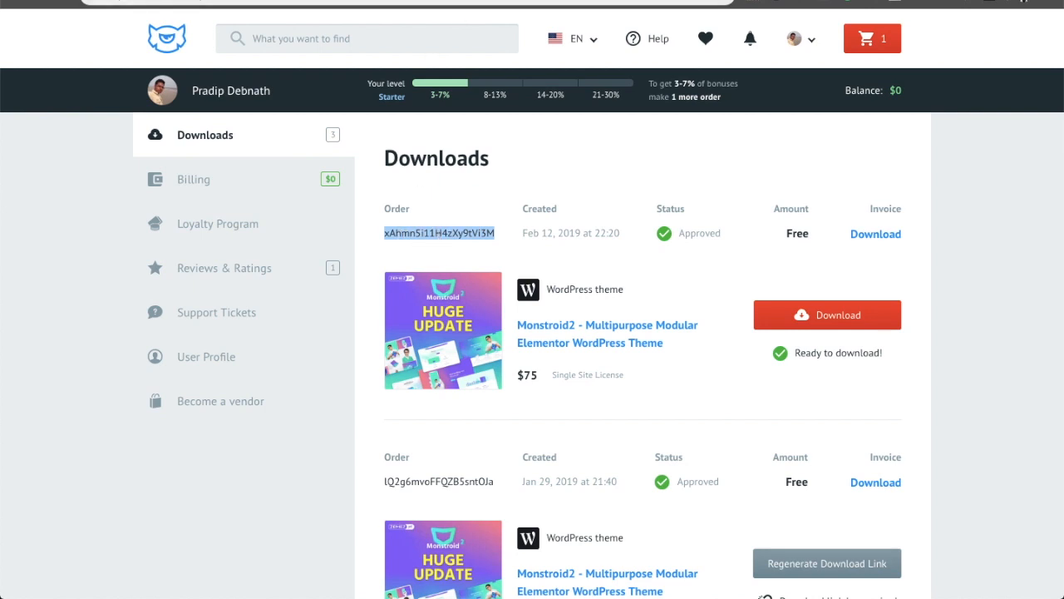
left_click(167, 1)
left_click(286, 157)
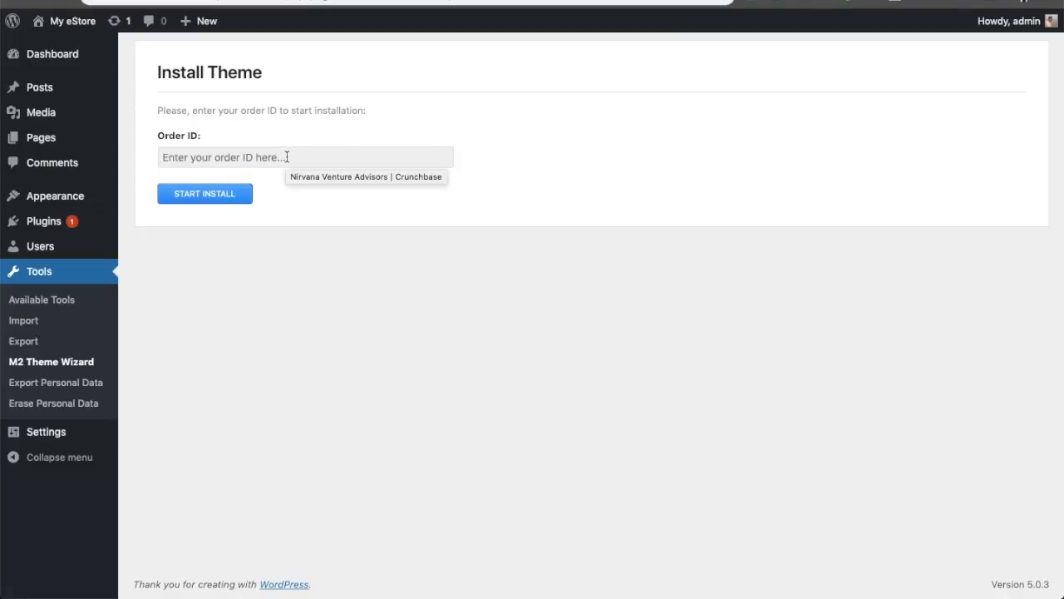
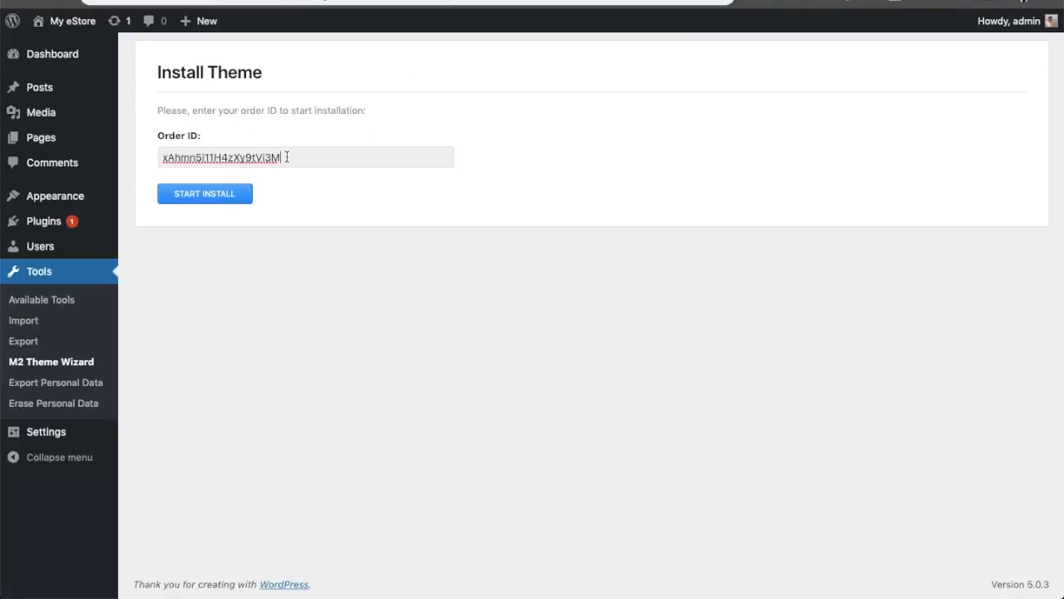
left_click(200, 199)
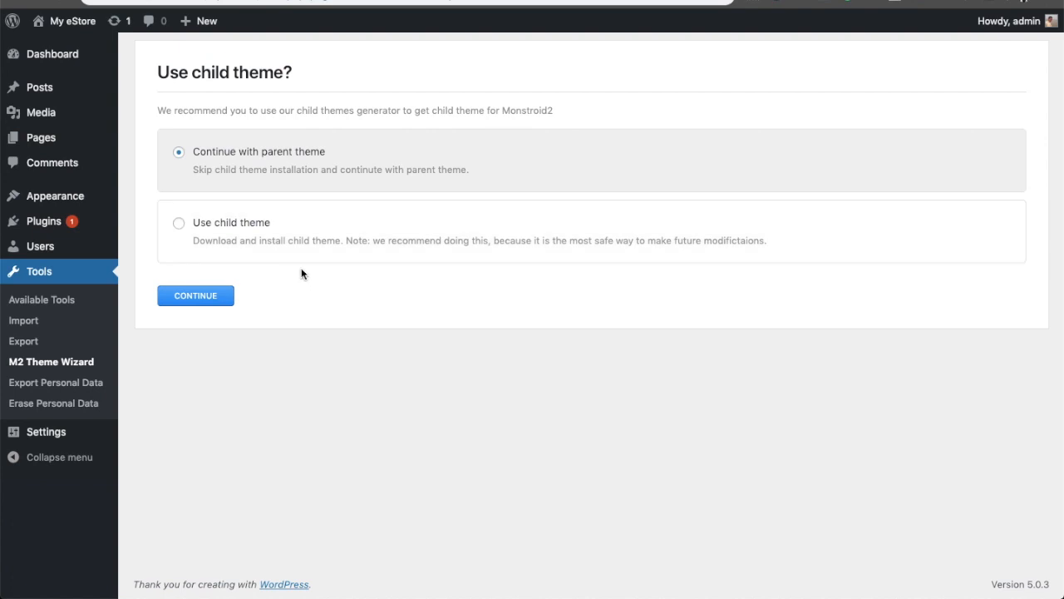
Choose the 'Use child theme' option and continue to the skin selection page
left_click(180, 233)
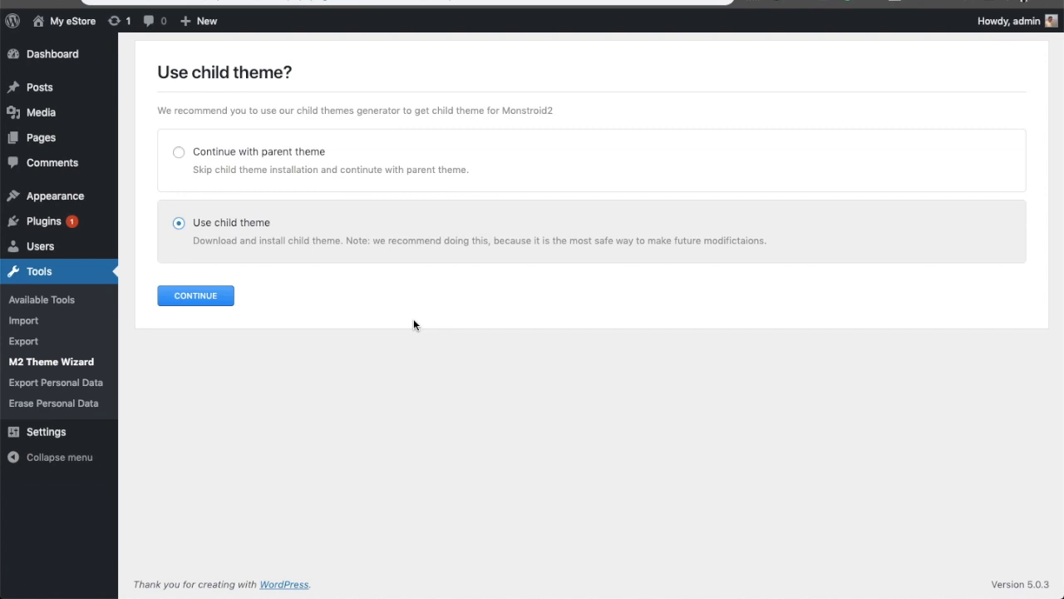
left_click(200, 297)
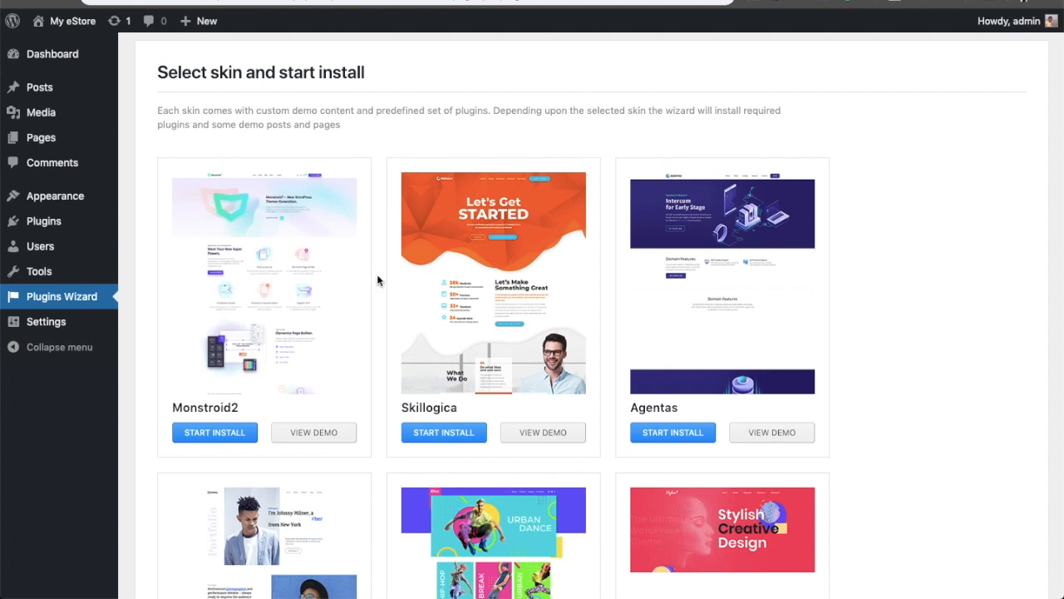
Scroll through the skins list to browse options like Johny, Ritmic and Stylaro
scroll(377, 280, "down", 1)
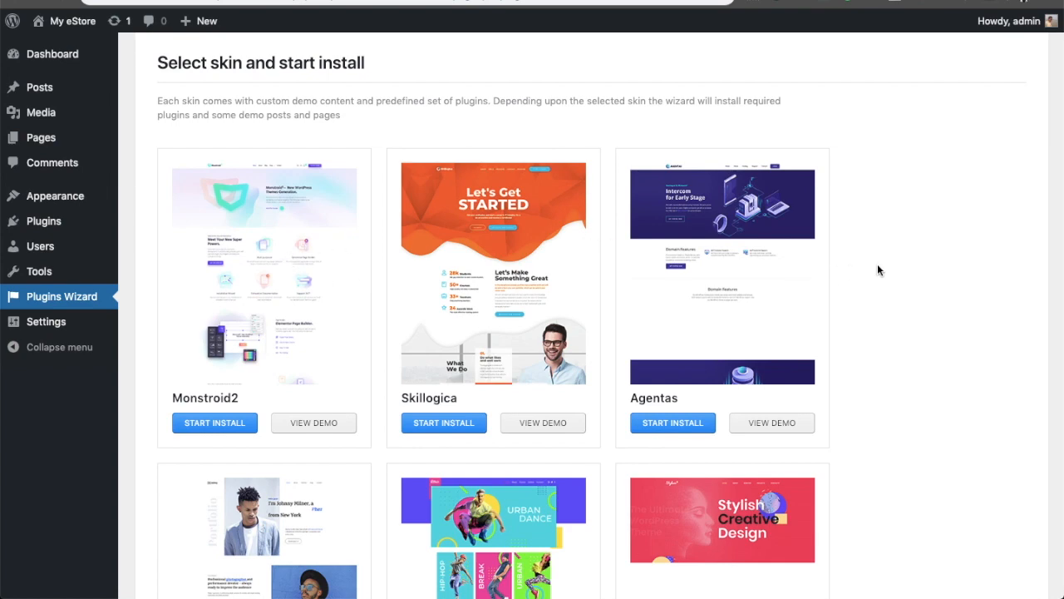
scroll(878, 269, "down", 5)
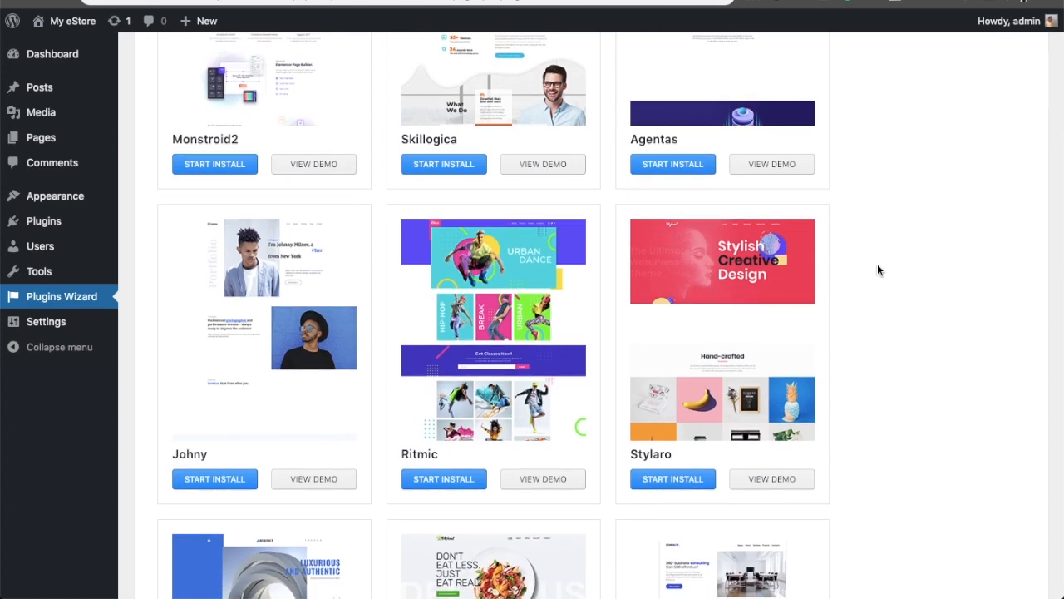
scroll(878, 269, "up", 4)
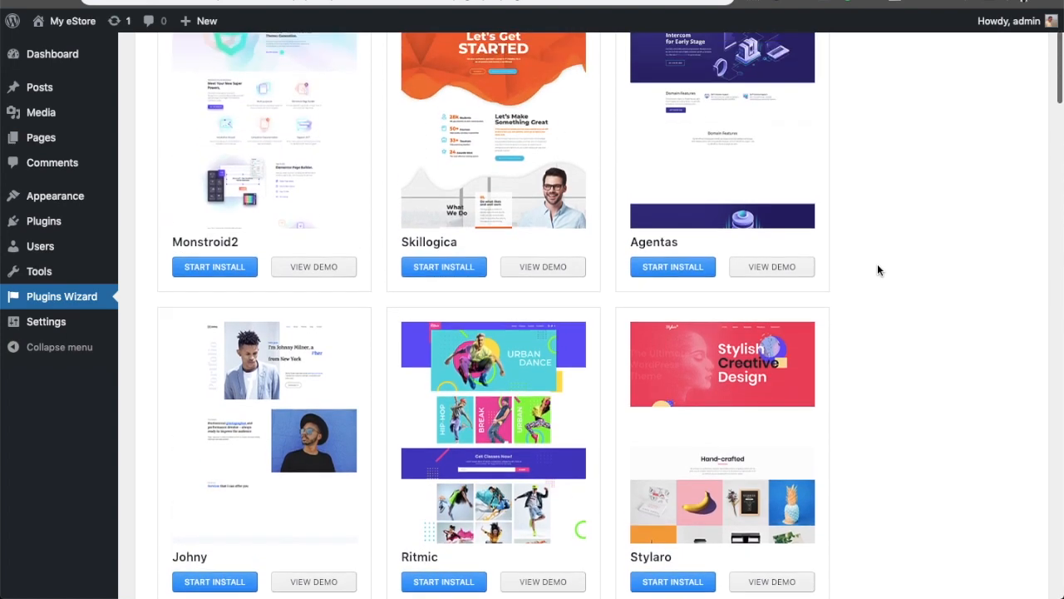
left_click(323, 377)
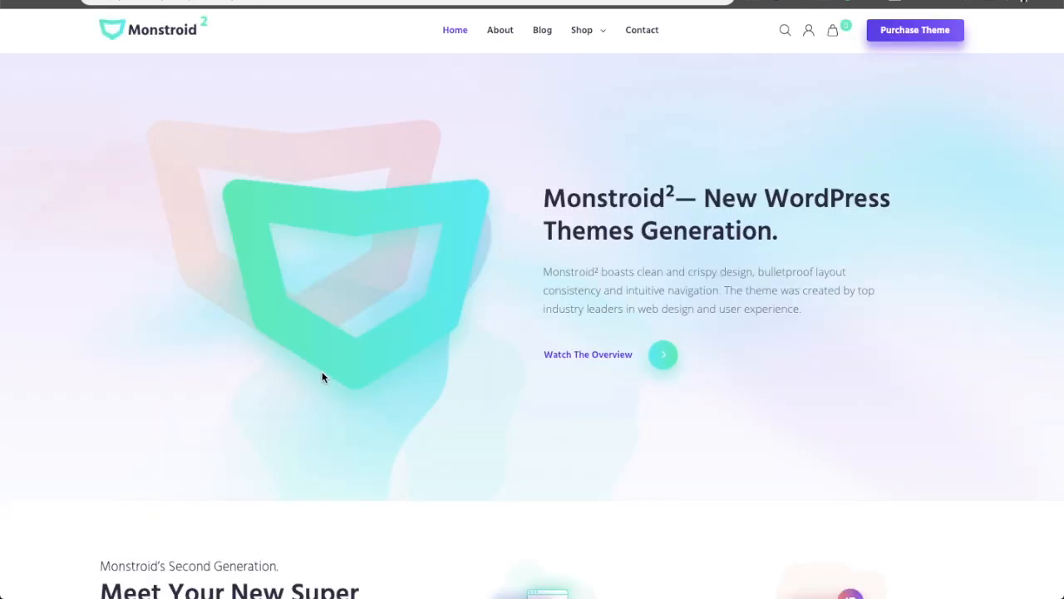
scroll(603, 266, "down", 15)
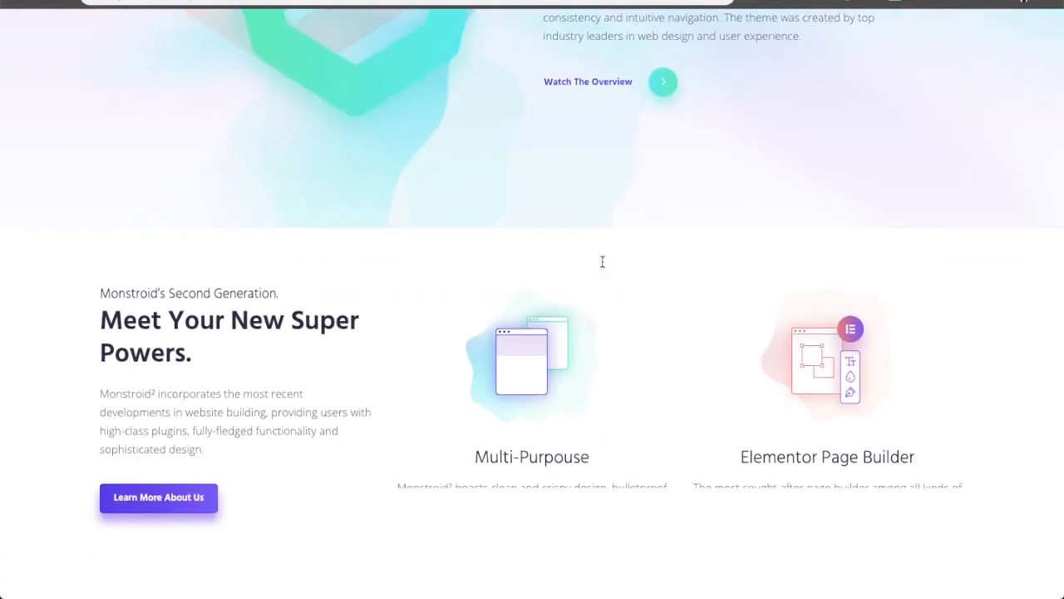
scroll(603, 266, "down", 20)
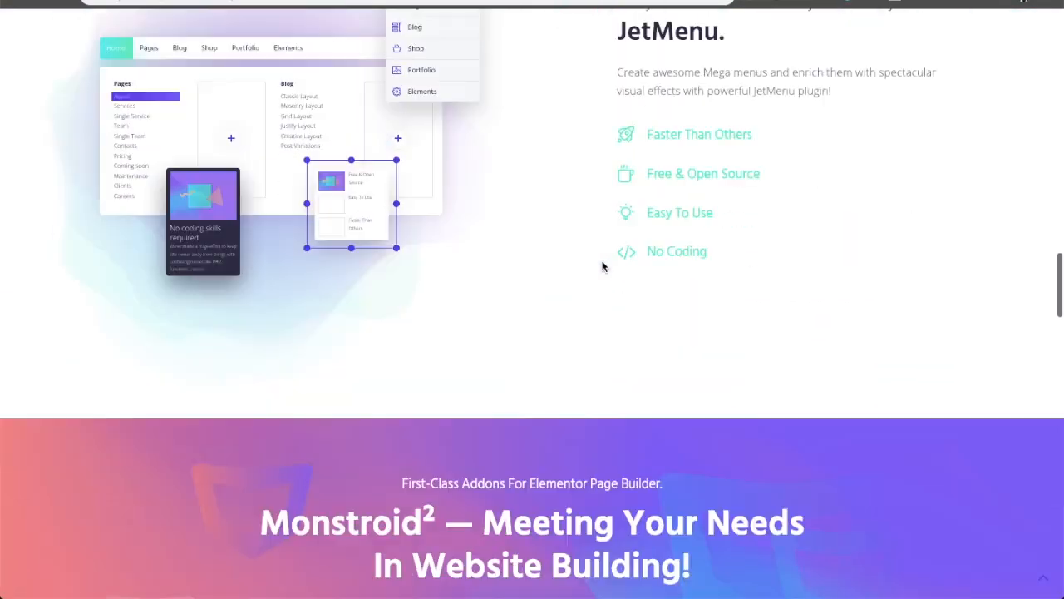
scroll(602, 265, "up", 20)
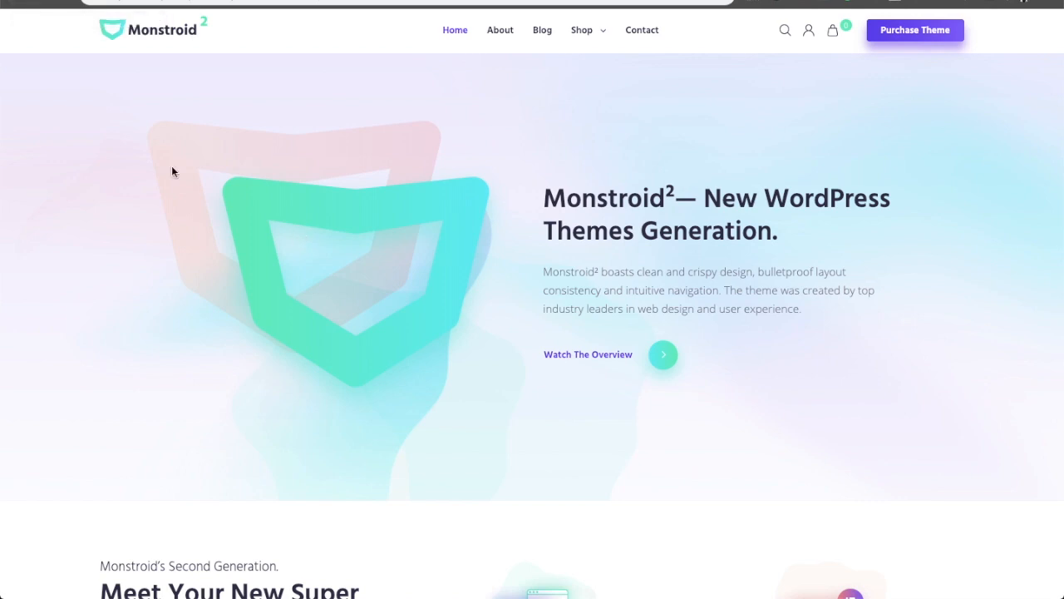
left_click(21, 4)
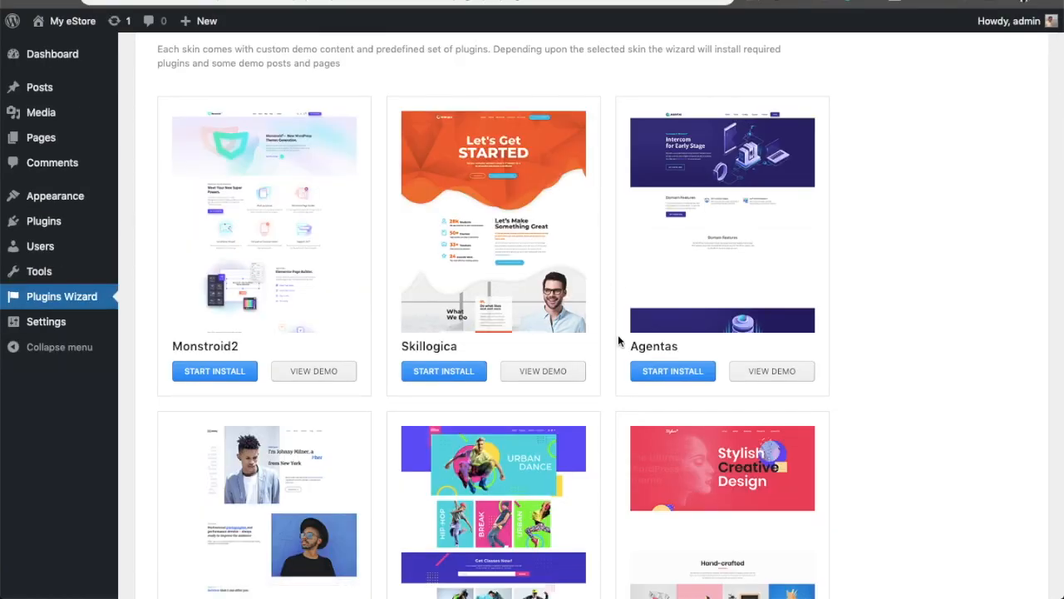
left_click(802, 380)
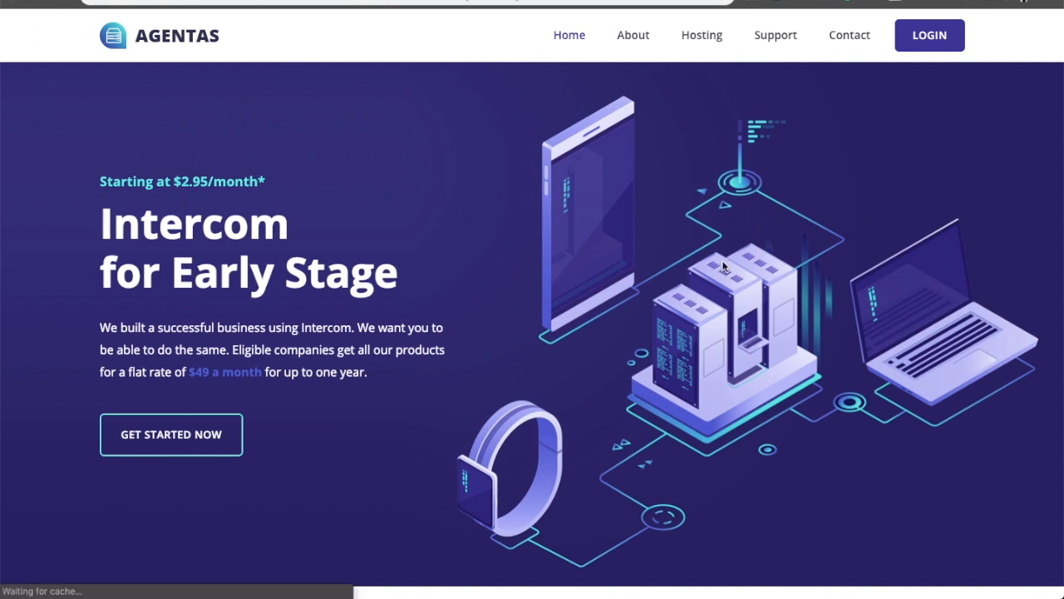
key("super+Left")
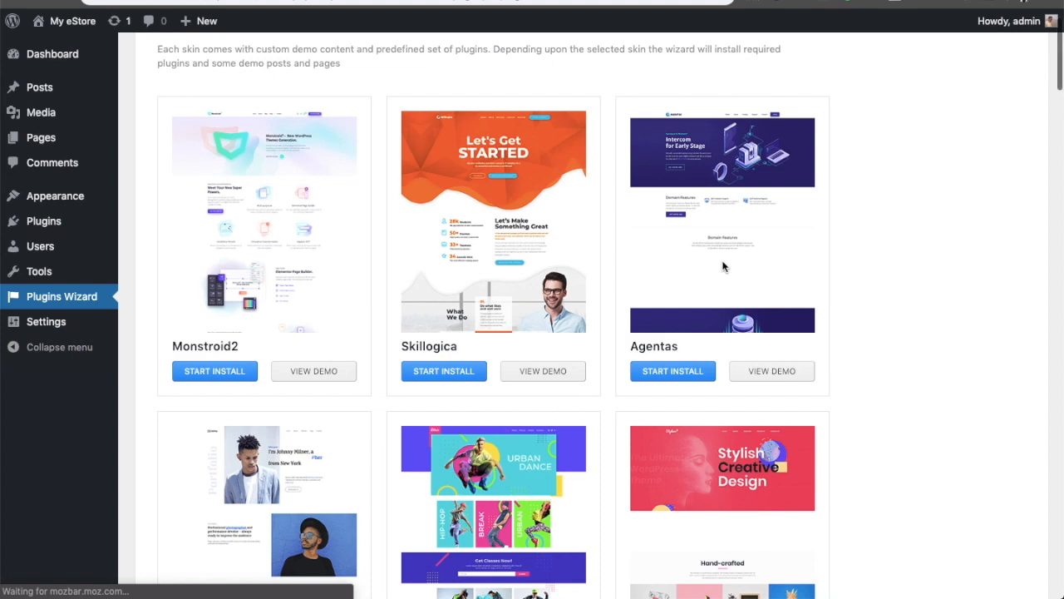
scroll(922, 264, "down", 5)
scroll(922, 270, "down", 6)
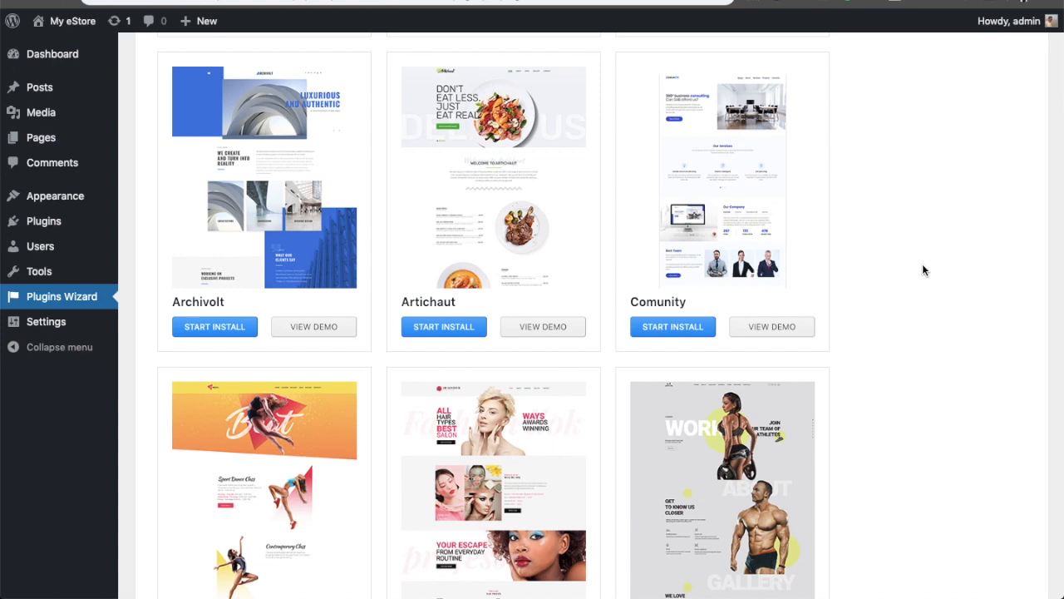
scroll(923, 270, "down", 8)
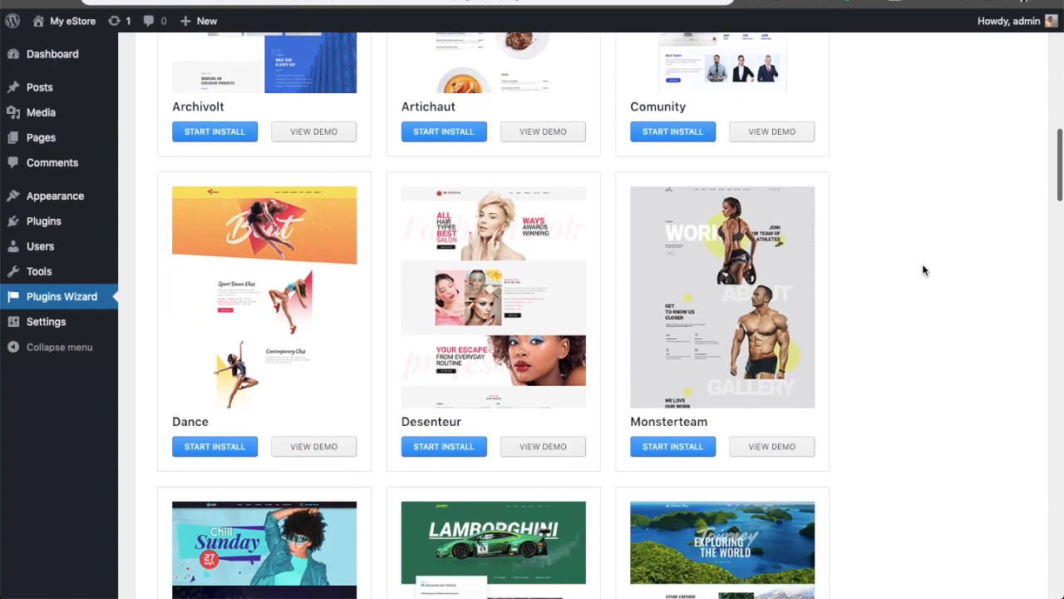
scroll(923, 269, "down", 5)
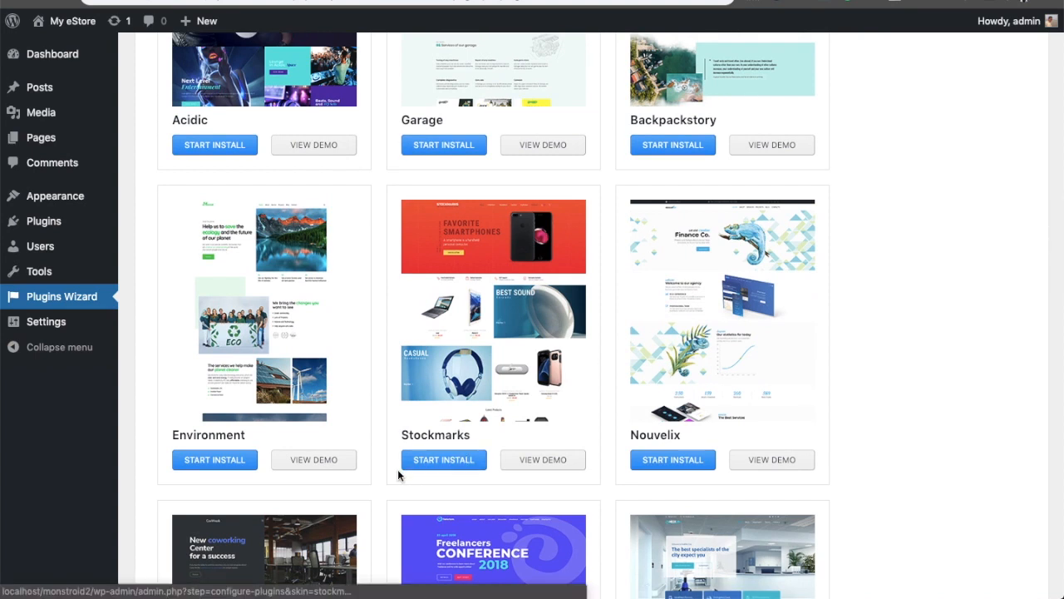
Start installing the Stockmarks skin and review its recommended and extra plugins
left_click(446, 469)
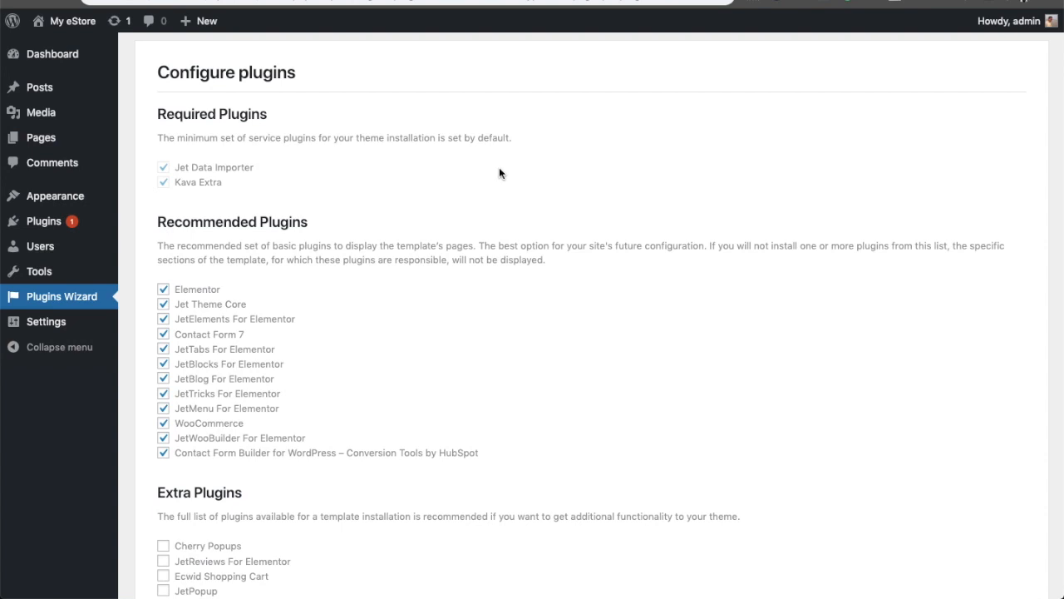
scroll(499, 173, "down", 3)
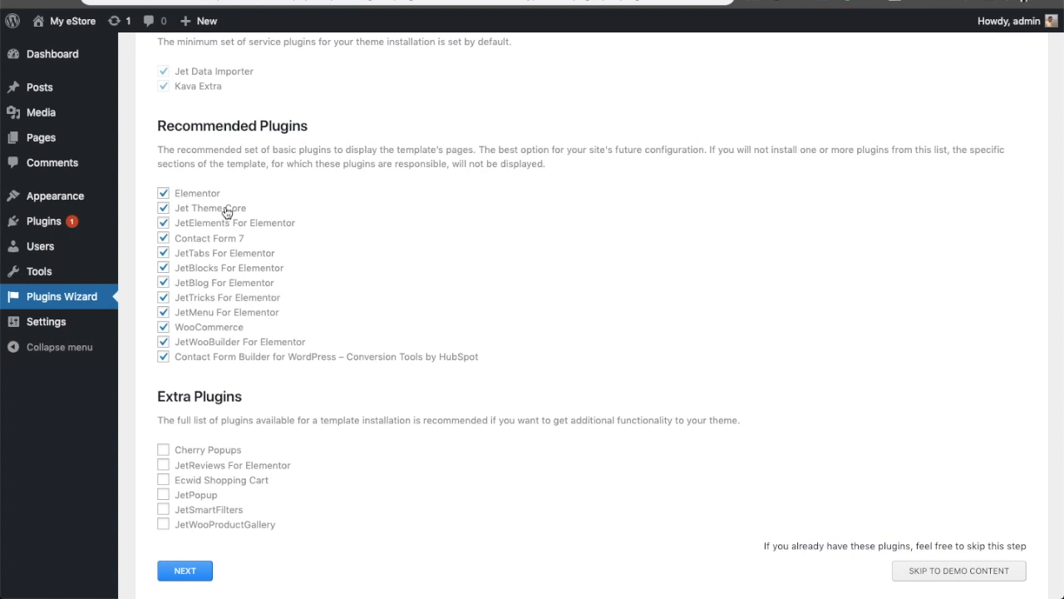
scroll(405, 279, "down", 1)
scroll(404, 280, "down", 2)
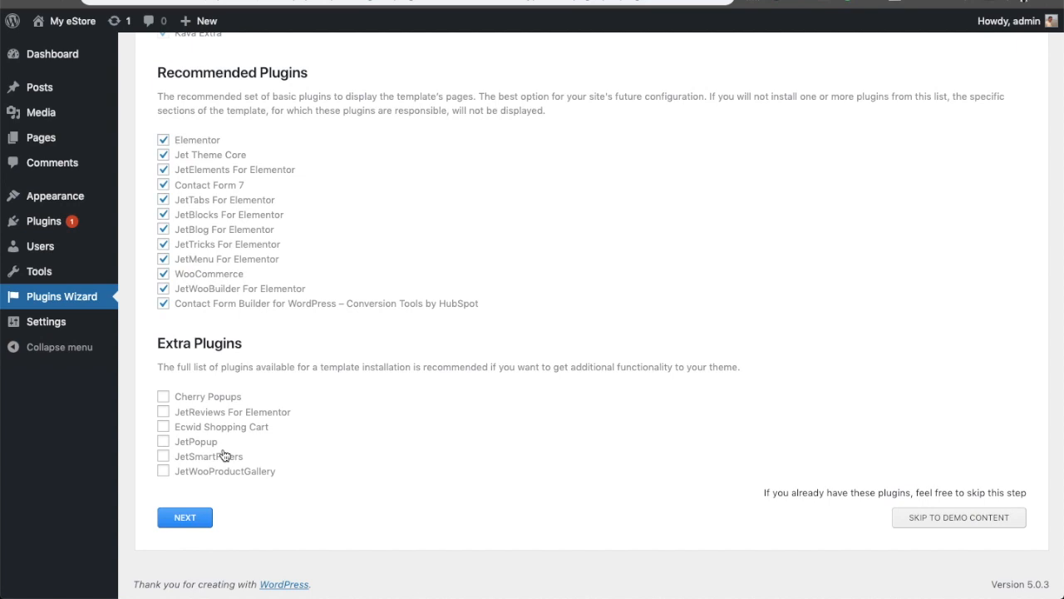
Add extras Cherry Popups, JetReviews, Ecwid Shopping Cart, JetPopup, JetSmartFilters and JetWooProductGallery
left_click(194, 397)
left_click(197, 413)
left_click(199, 434)
left_click(196, 443)
left_click(196, 456)
left_click(195, 472)
Install all the selected plugins and wait for the demo content options
left_click(206, 519)
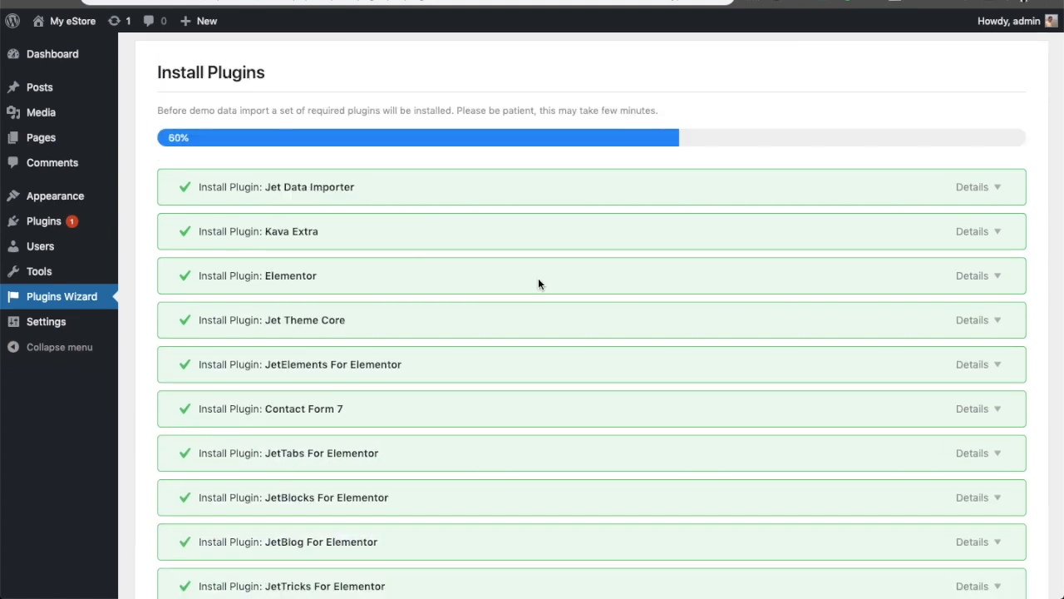
scroll(538, 284, "down", 5)
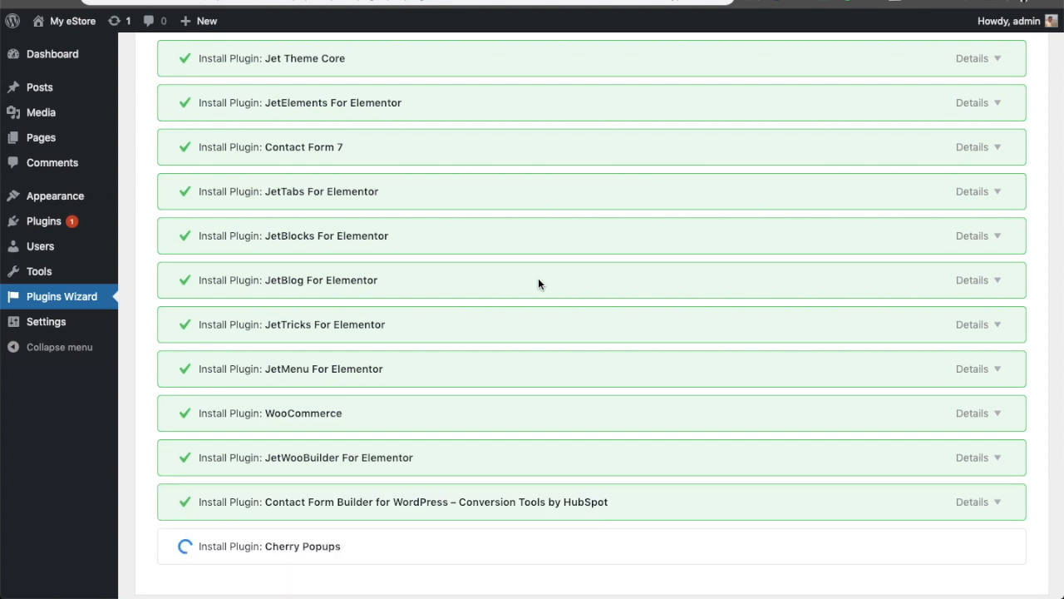
scroll(538, 283, "up", 5)
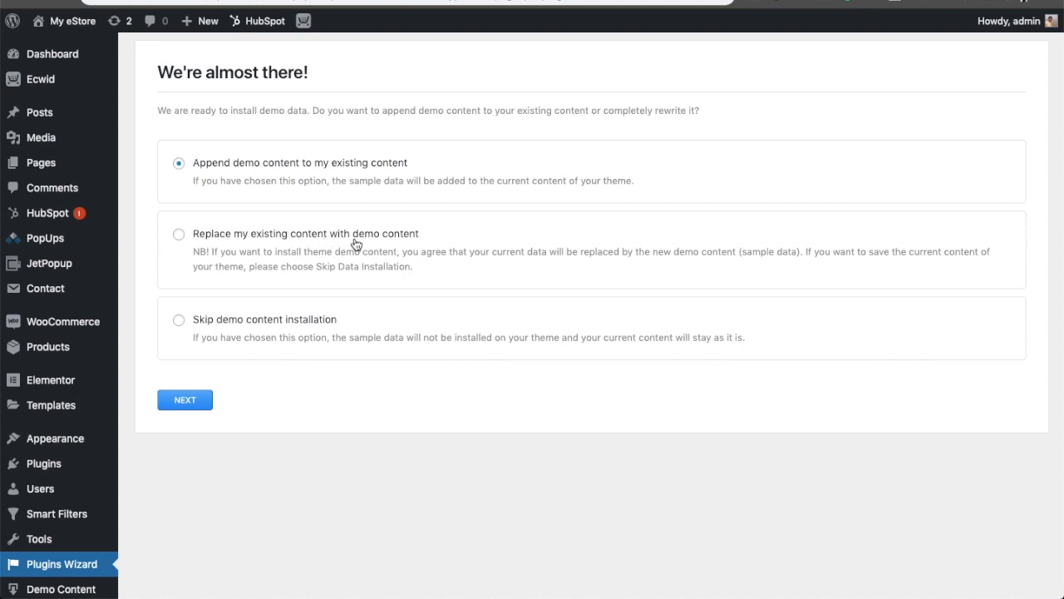
Choose 'Replace my existing content with demo content' and continue to the import
left_click(180, 236)
left_click(201, 405)
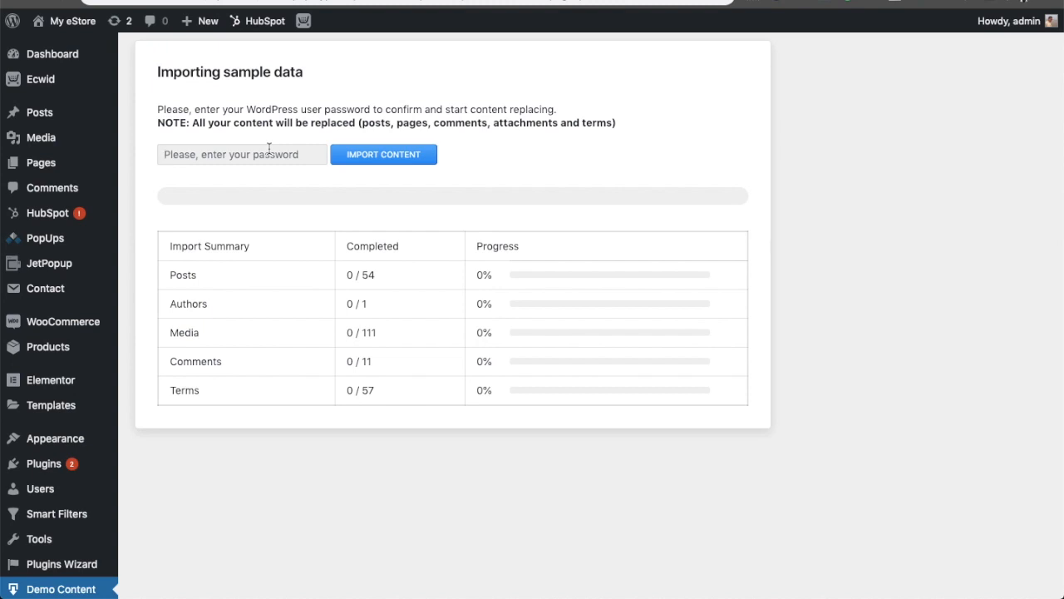
Enter the WordPress password and import the Stockmarks demo content
type("••••••••")
left_click(405, 158)
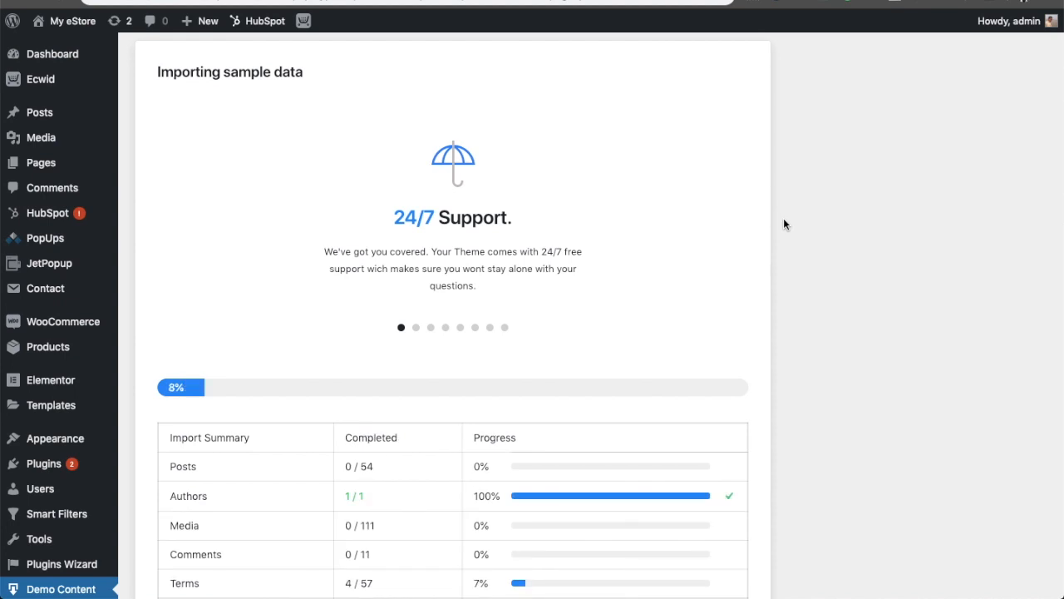
scroll(774, 249, "down", 1)
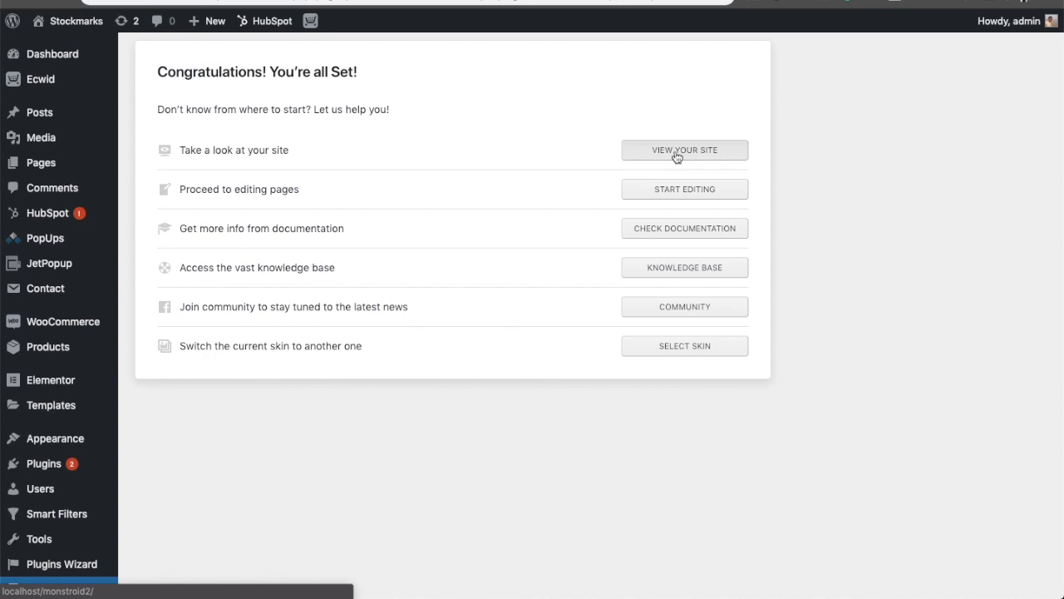
View the live Stockmarks site, scrolling the homepage down to the footer and back up
left_click(724, 157)
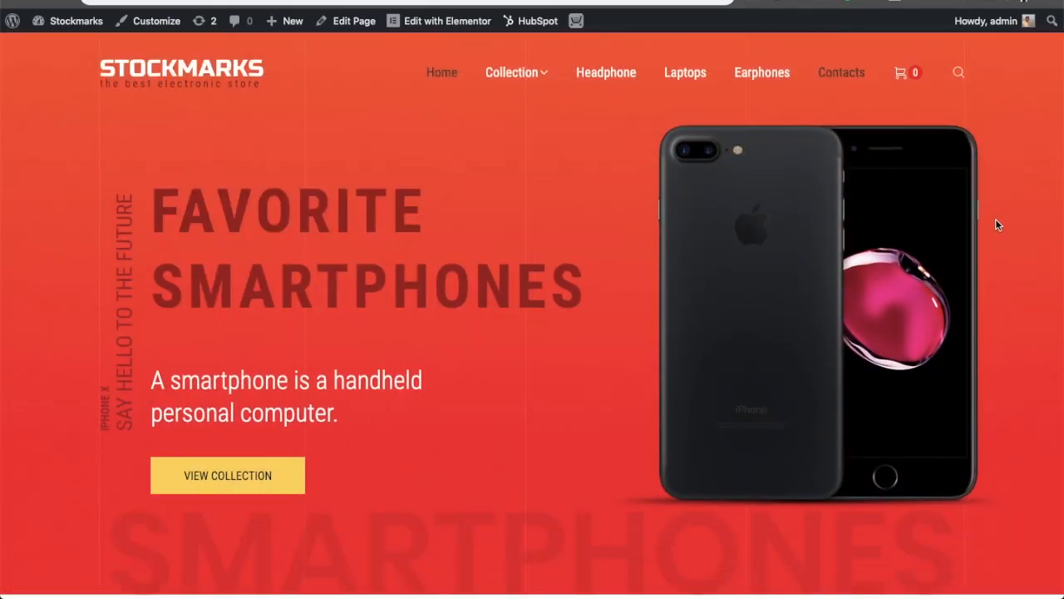
scroll(997, 225, "down", 6)
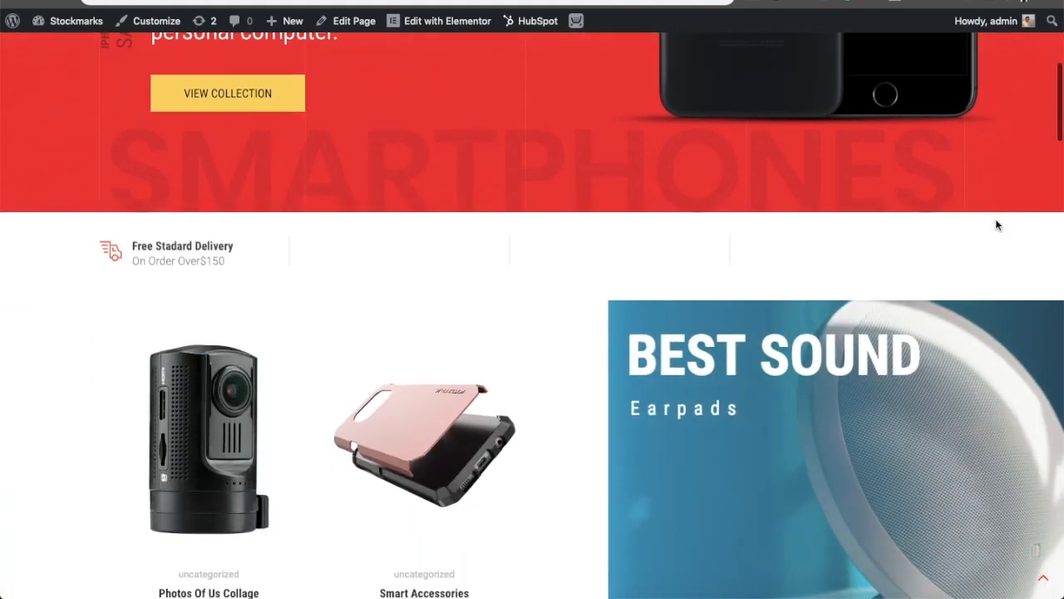
scroll(997, 224, "down", 7)
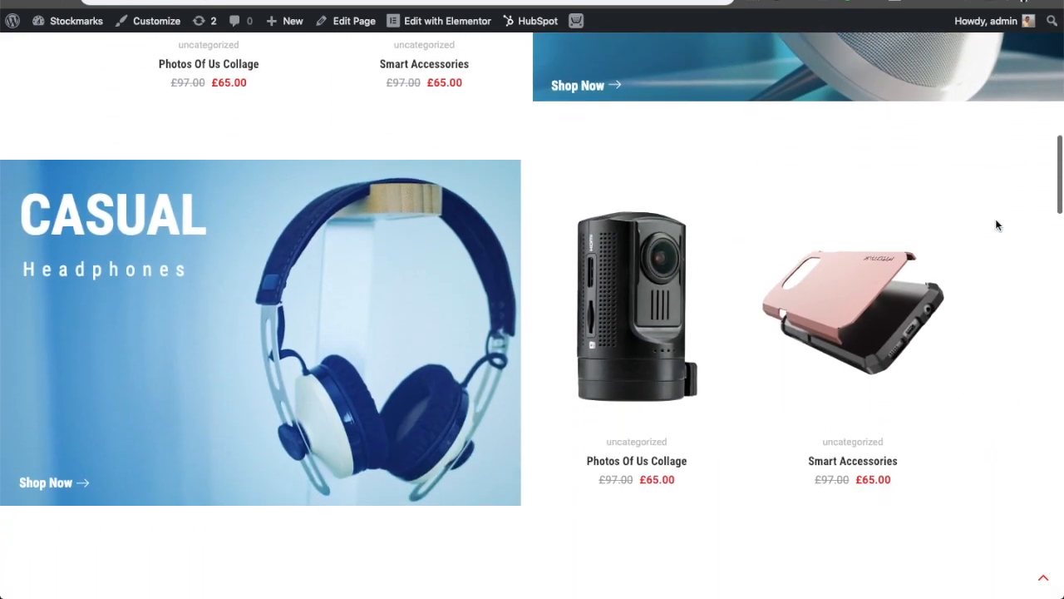
scroll(997, 224, "down", 8)
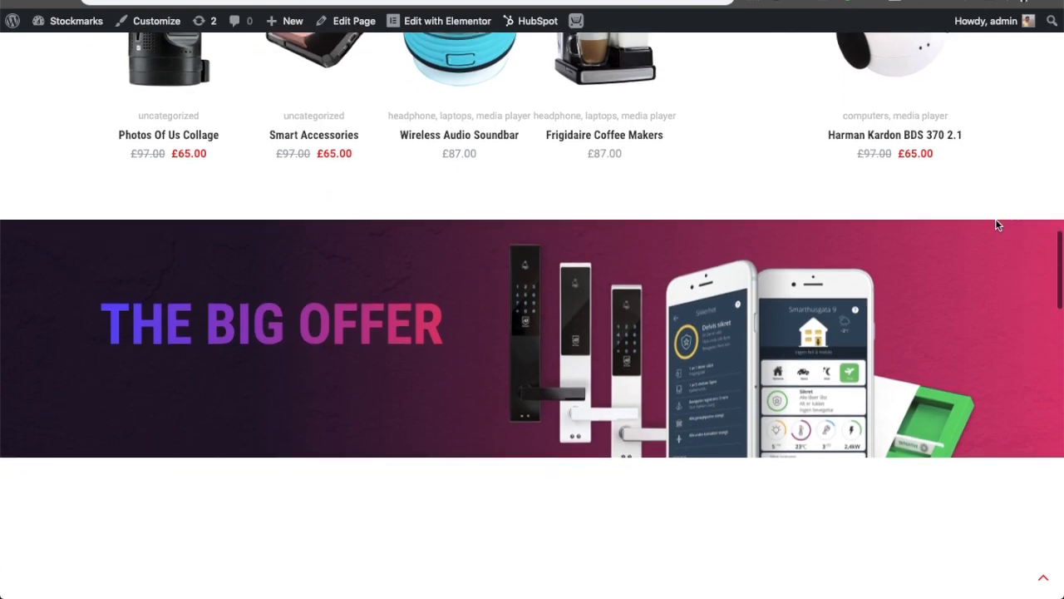
scroll(997, 224, "down", 8)
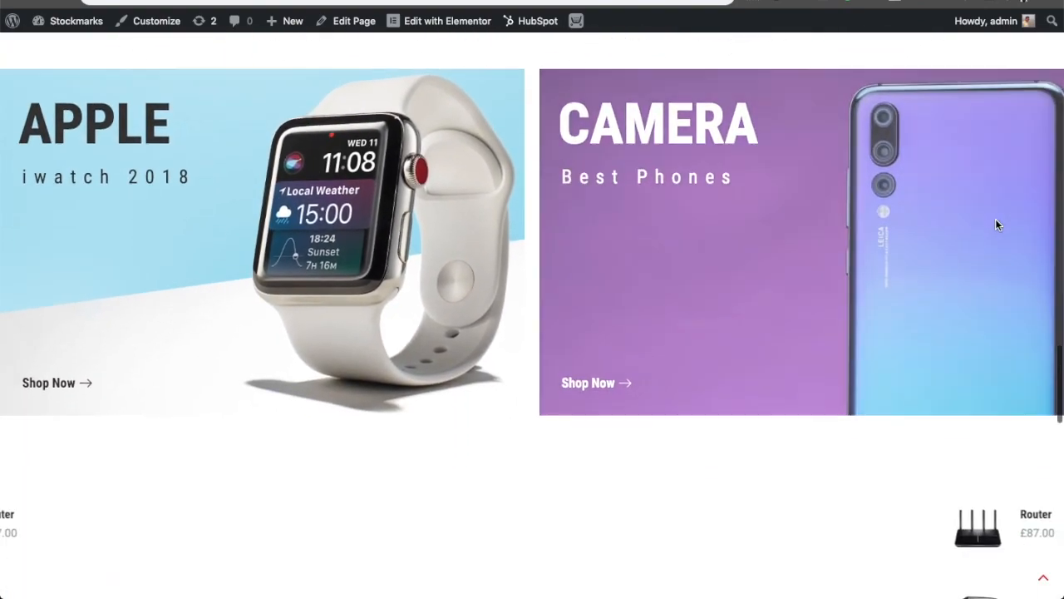
scroll(997, 224, "down", 8)
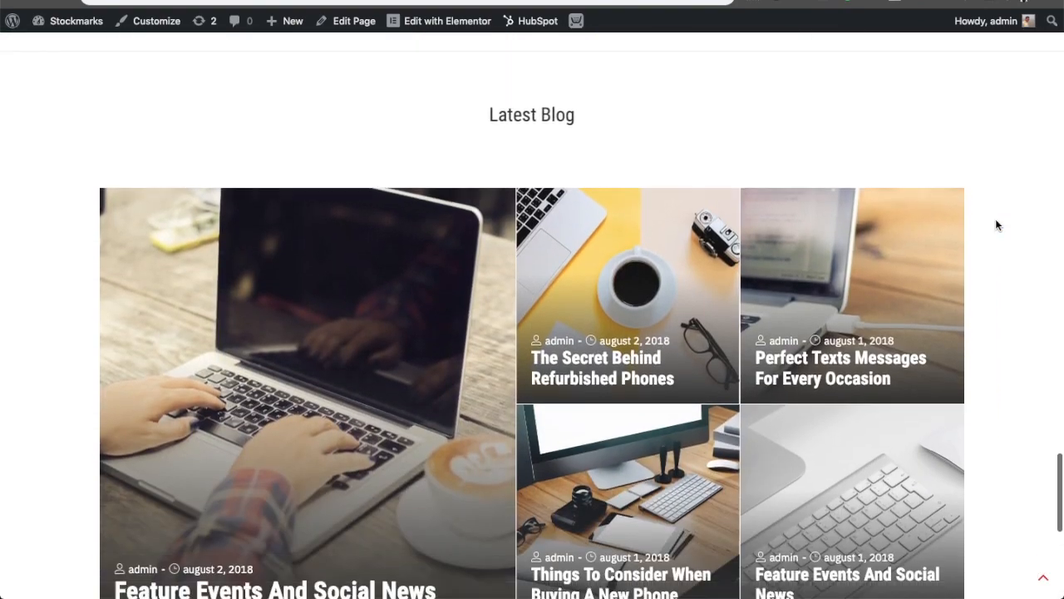
scroll(997, 225, "down", 5)
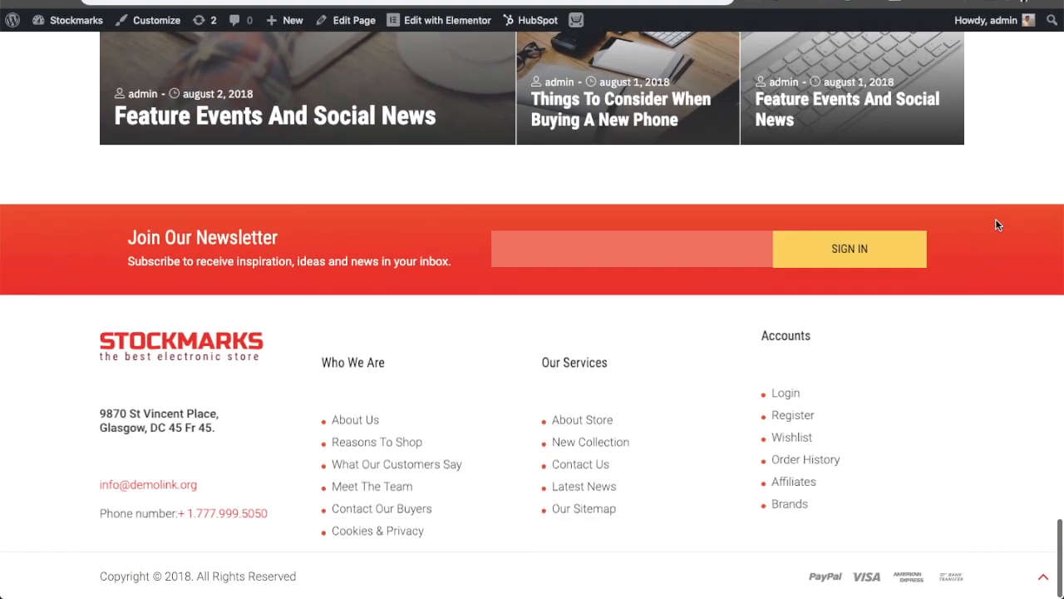
scroll(996, 218, "up", 20)
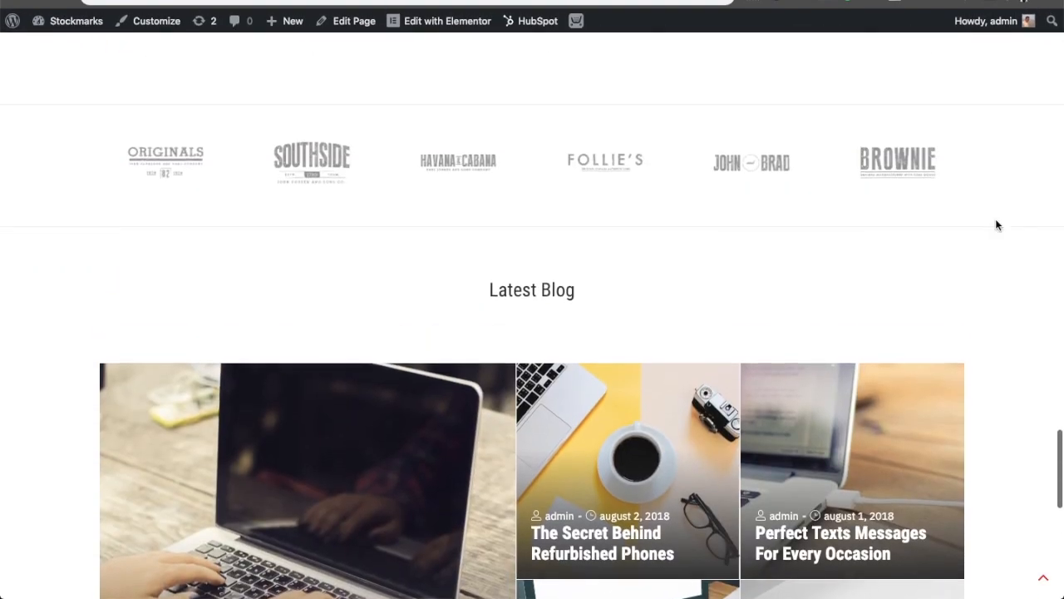
scroll(996, 224, "up", 18)
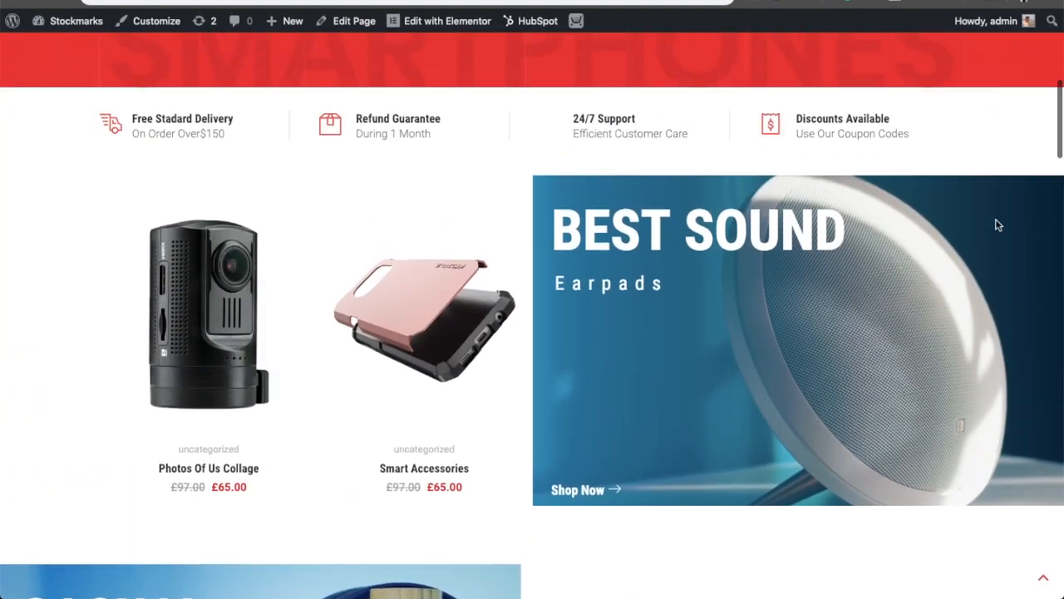
scroll(996, 223, "up", 5)
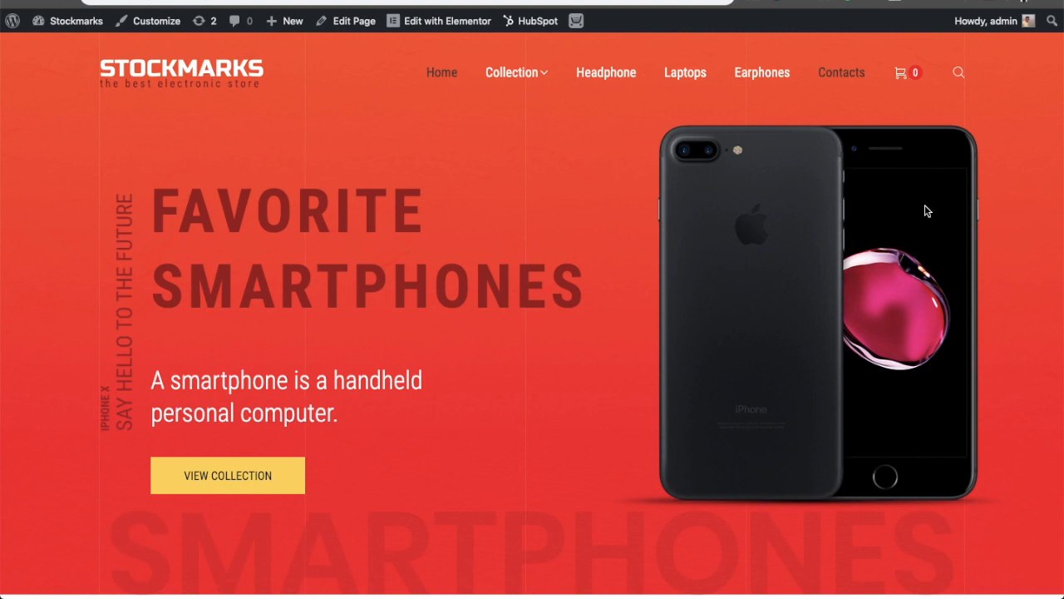
Open the Headphone category and scroll through its 10 products
left_click(607, 76)
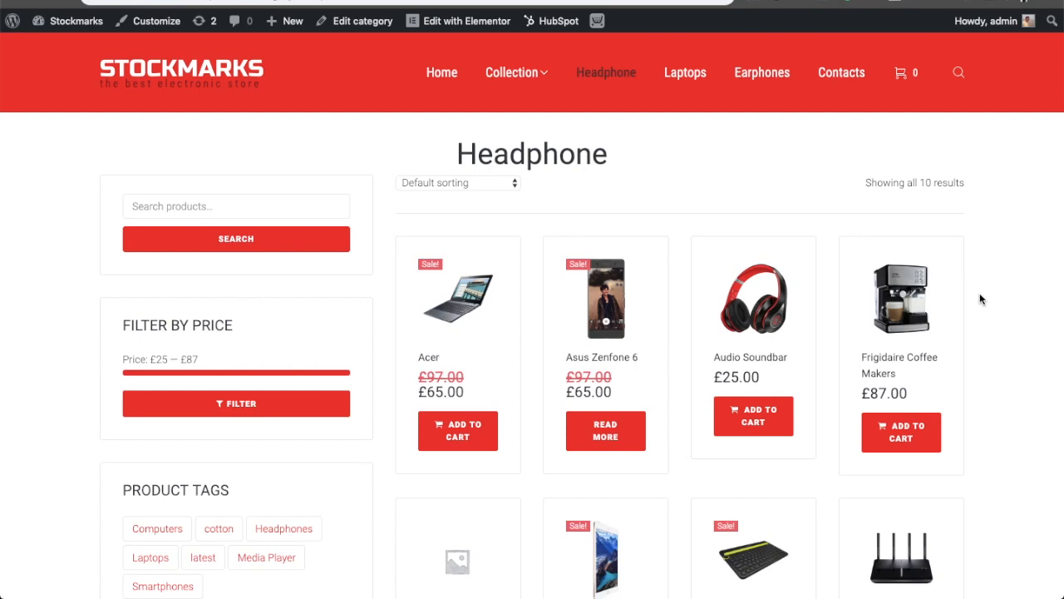
scroll(1007, 304, "down", 7)
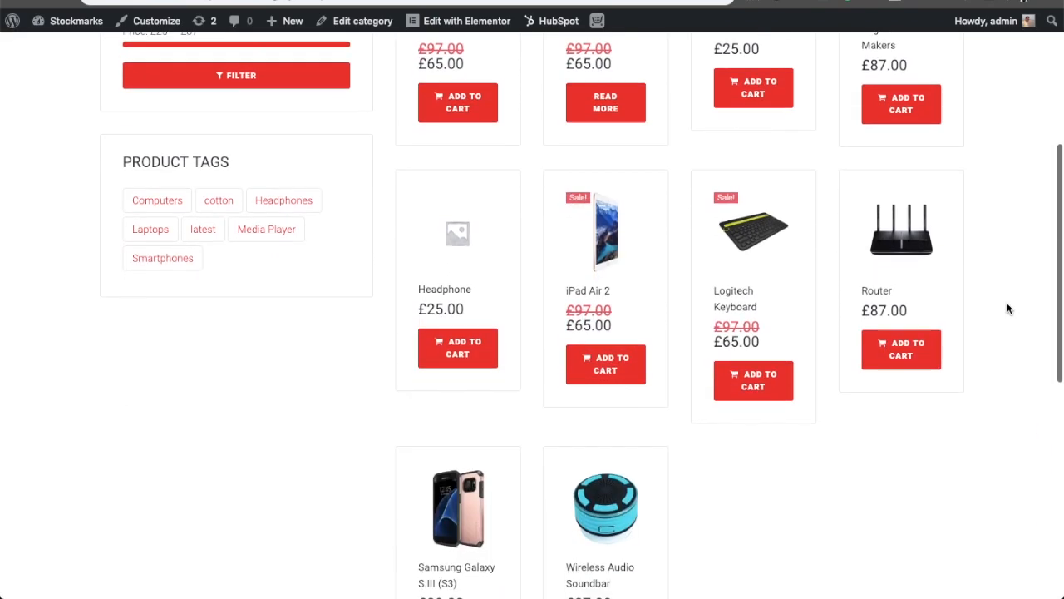
scroll(1007, 310, "down", 4)
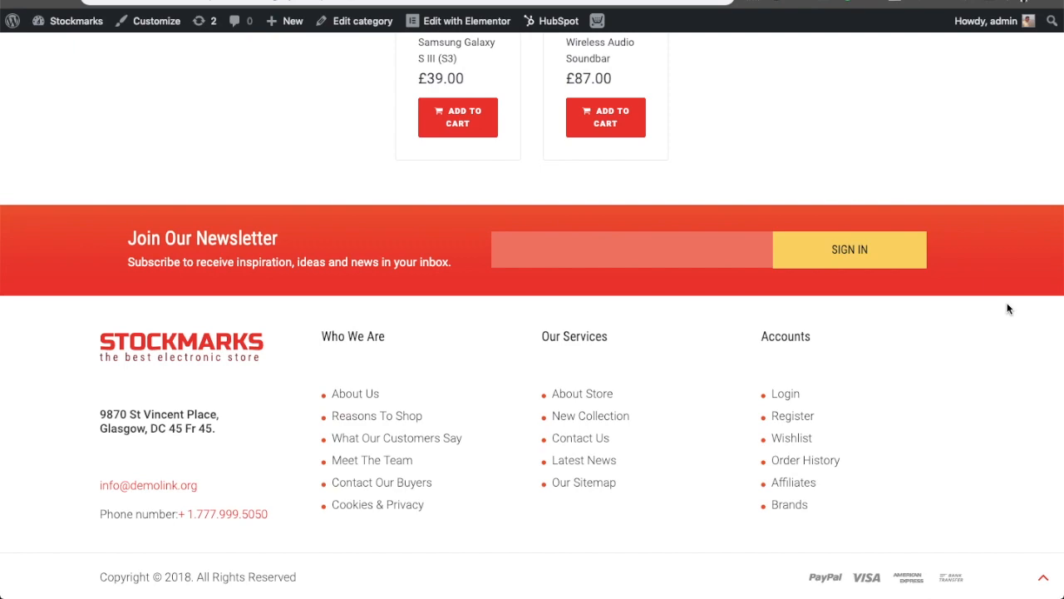
scroll(1008, 309, "up", 15)
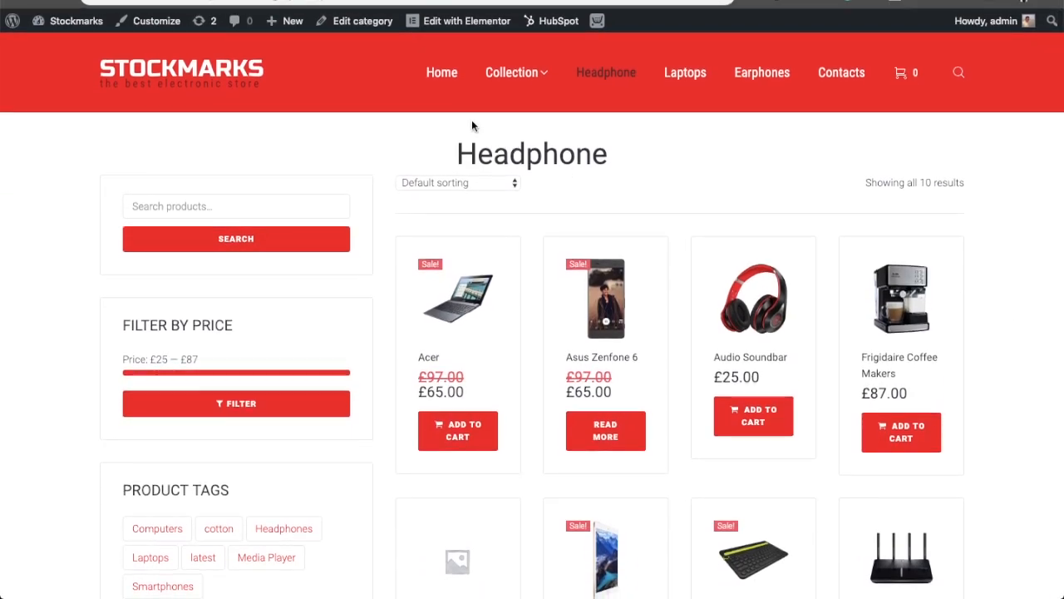
Return to the Stockmarks homepage via the Home menu link
left_click(439, 79)
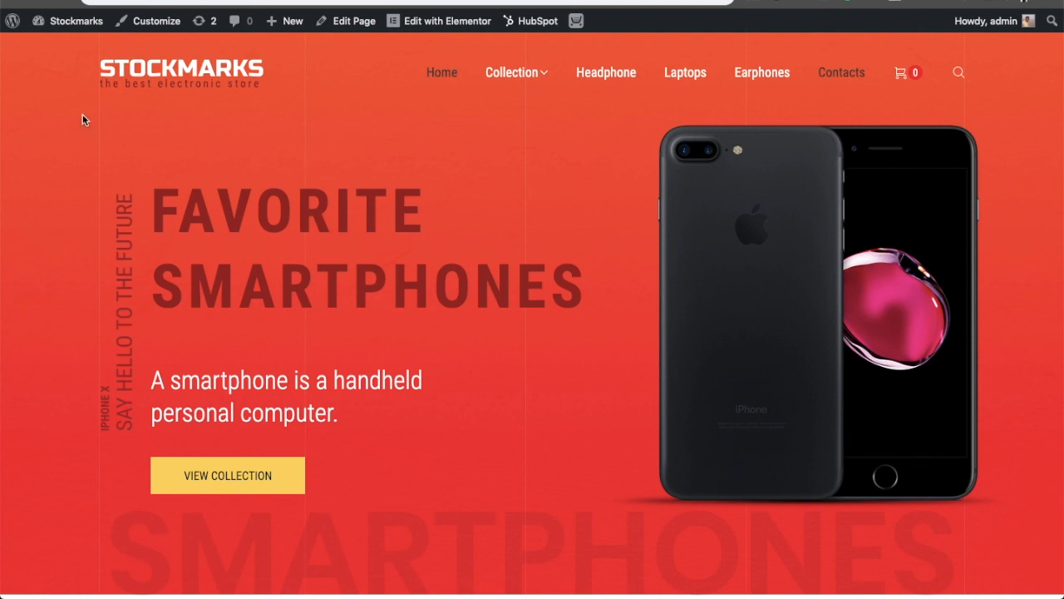
Go to the WordPress admin Dashboard from the site name in the admin bar
left_click(70, 30)
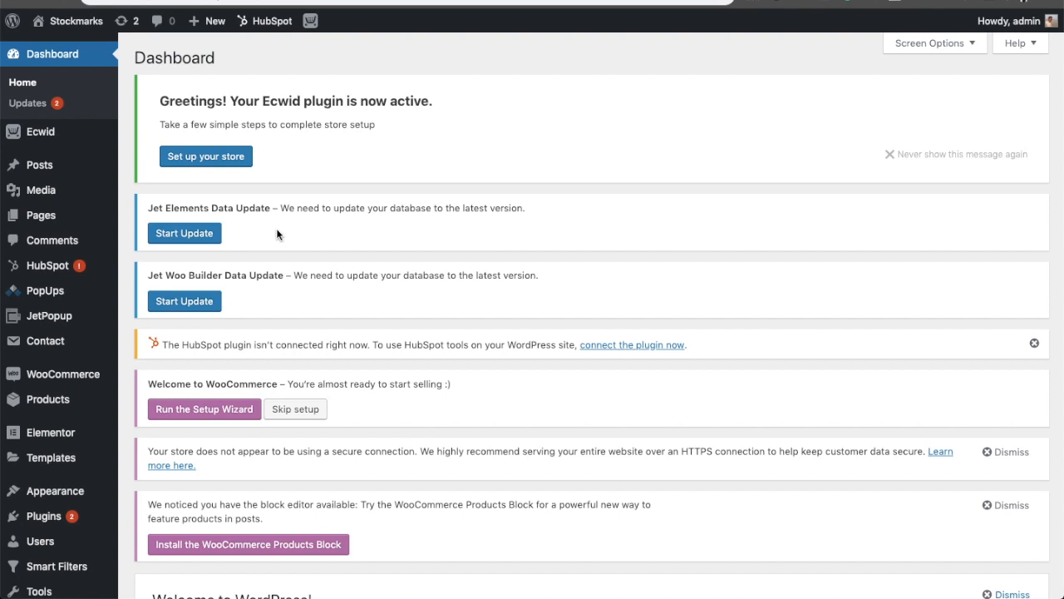
Run both Jet database updates, skip WooCommerce setup, and install the WooCommerce Blocks 1.3.1 plugin
left_click(199, 243)
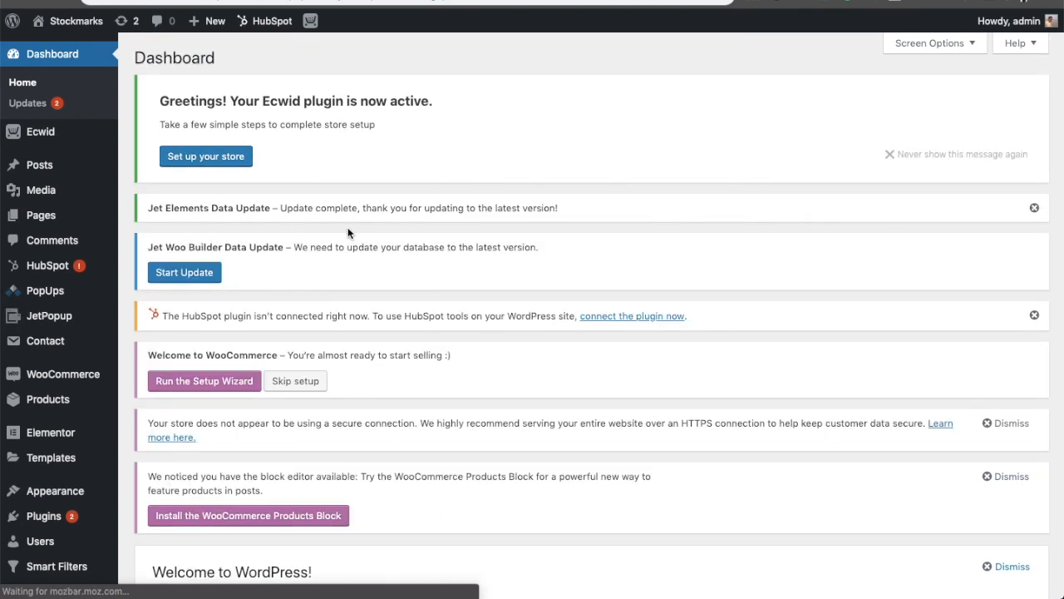
left_click(199, 276)
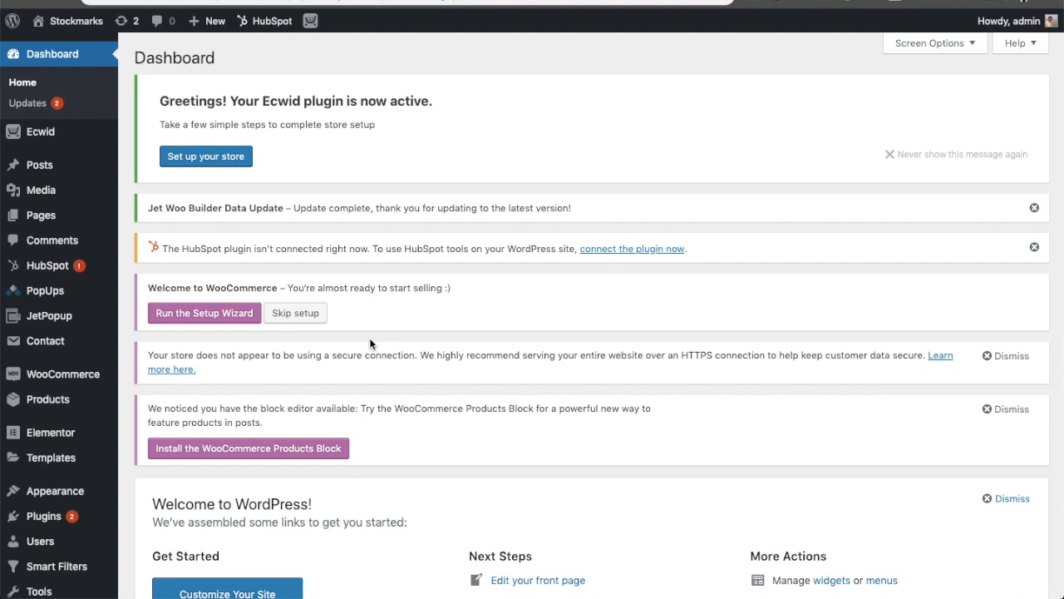
left_click(303, 322)
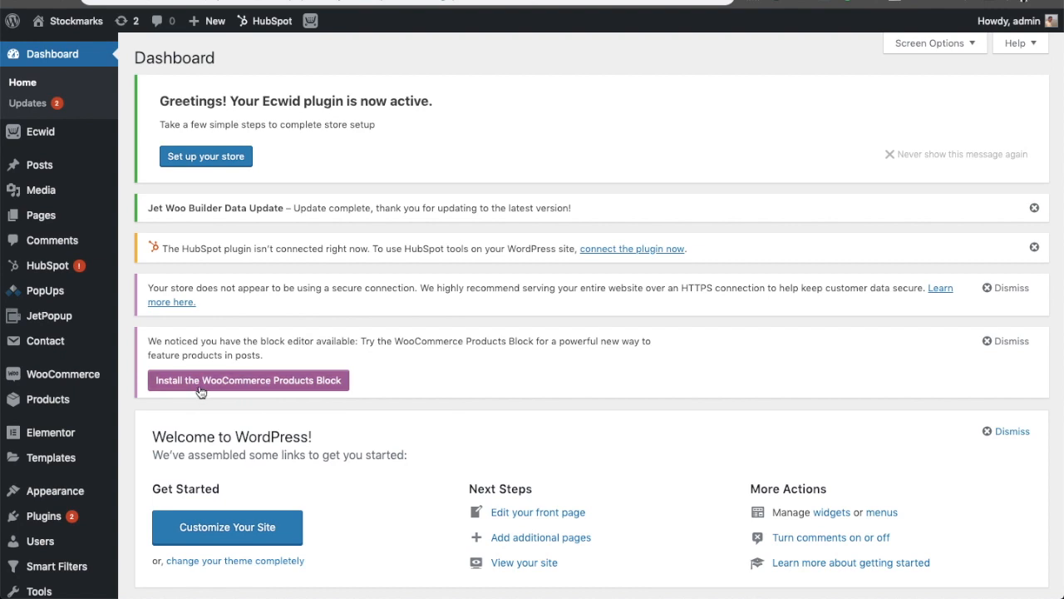
left_click(298, 382)
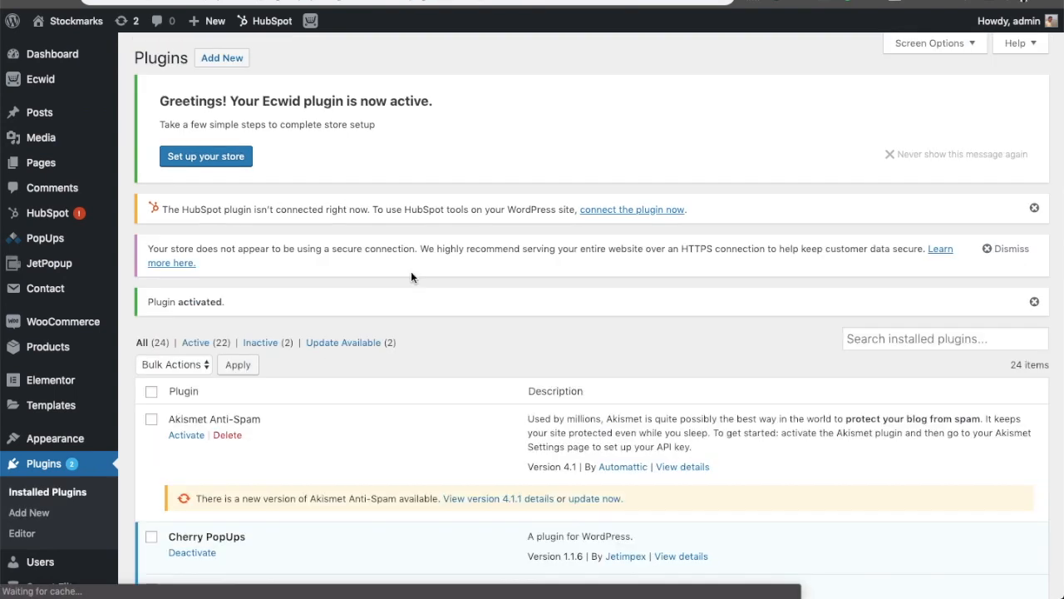
Dismiss the Ecwid notice on the dashboard and open the Plugins Wizard installation checks
left_click(53, 53)
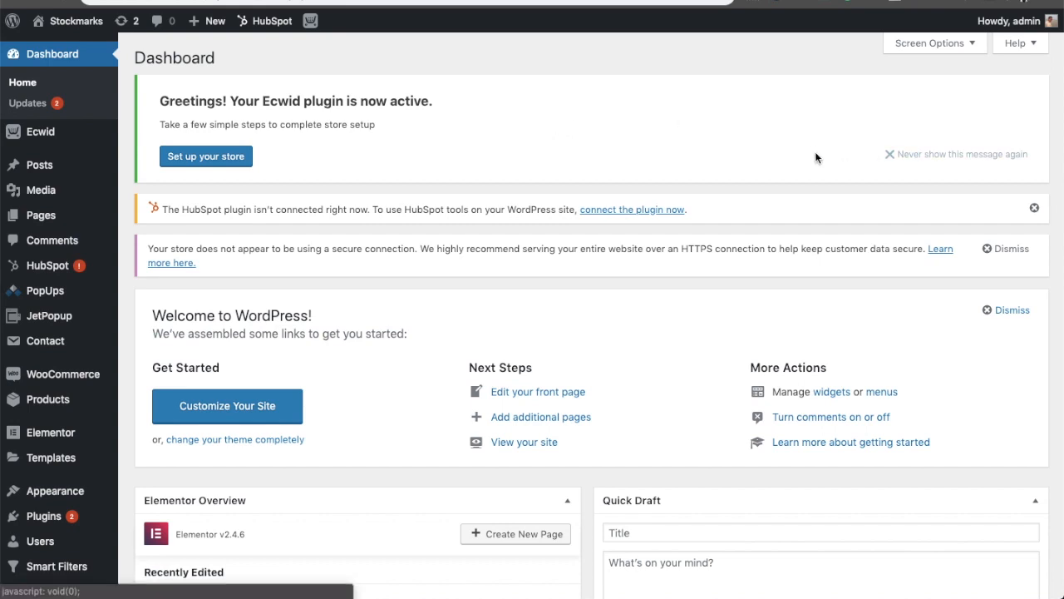
left_click(901, 160)
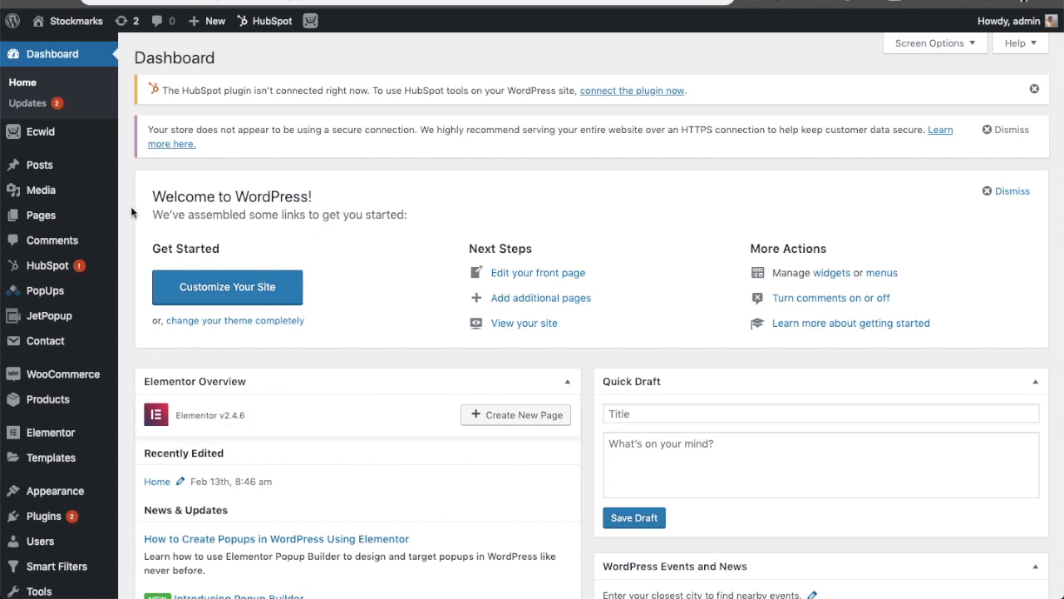
scroll(131, 206, "down", 2)
scroll(130, 208, "up", 2)
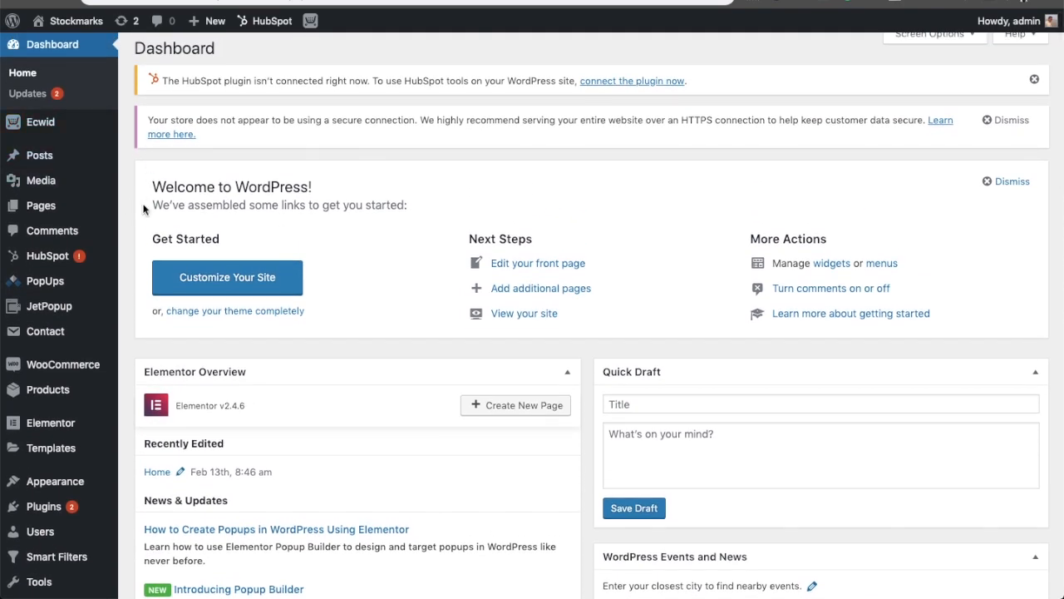
scroll(141, 220, "down", 2)
scroll(141, 220, "down", 2)
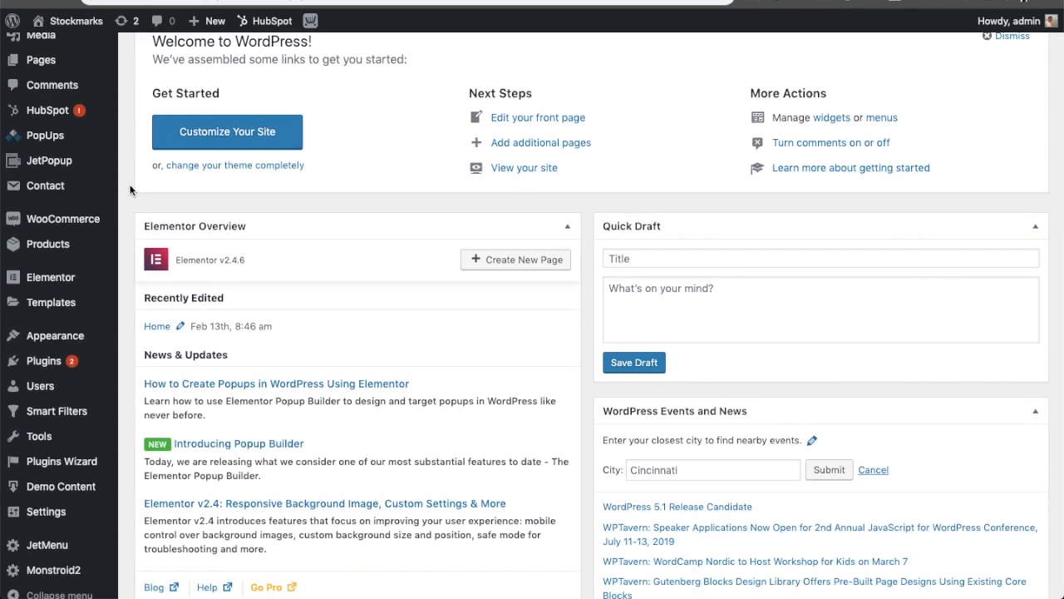
scroll(131, 190, "down", 2)
scroll(131, 191, "down", 1)
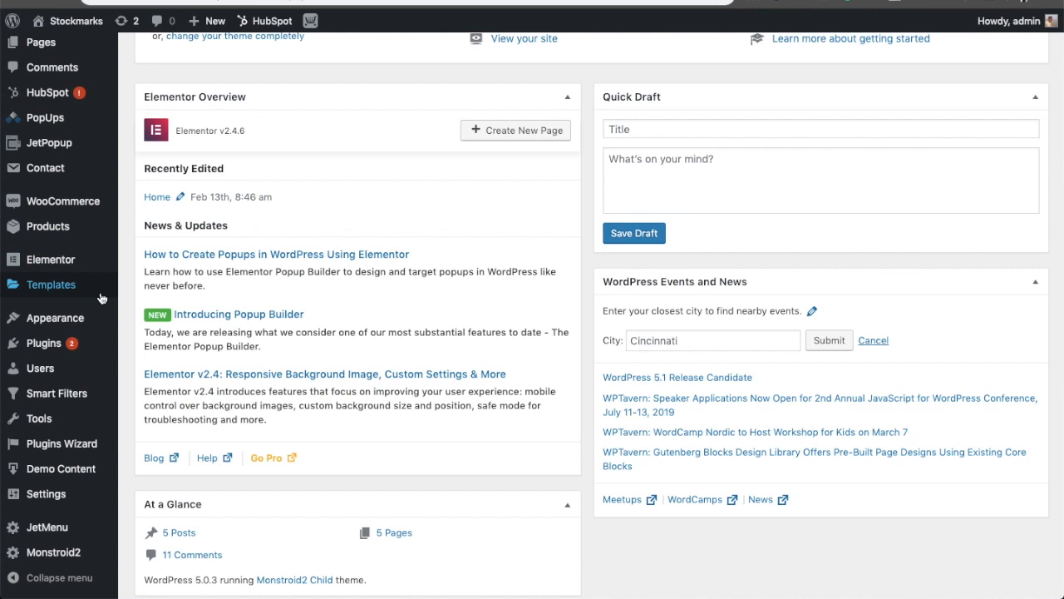
mouse_move(76, 291)
scroll(157, 405, "down", 1)
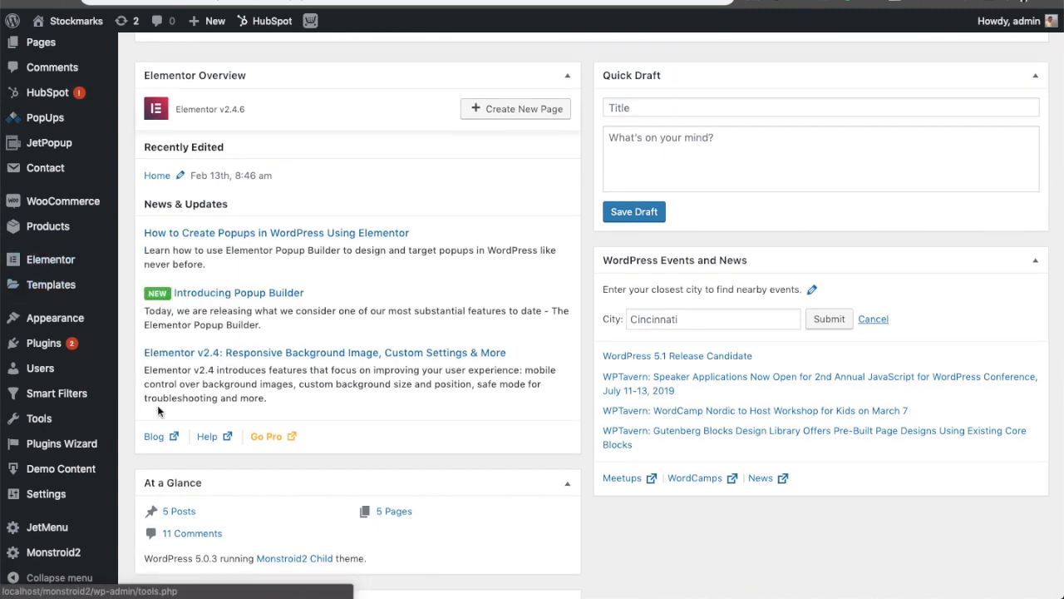
left_click(73, 445)
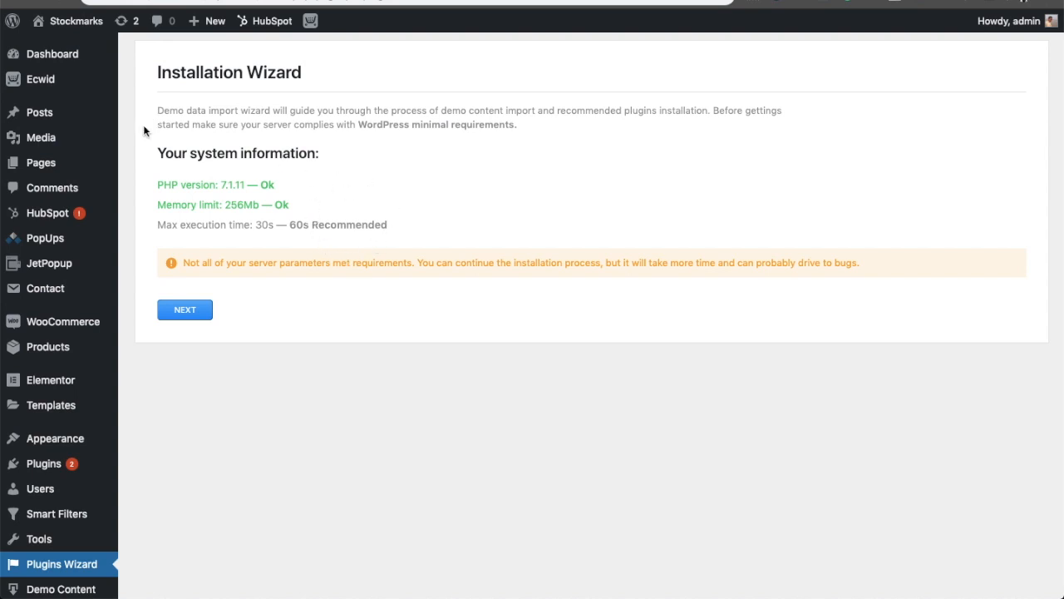
Check the site's five published pages, then visit the Stockmarks homepage on the front end
left_click(50, 169)
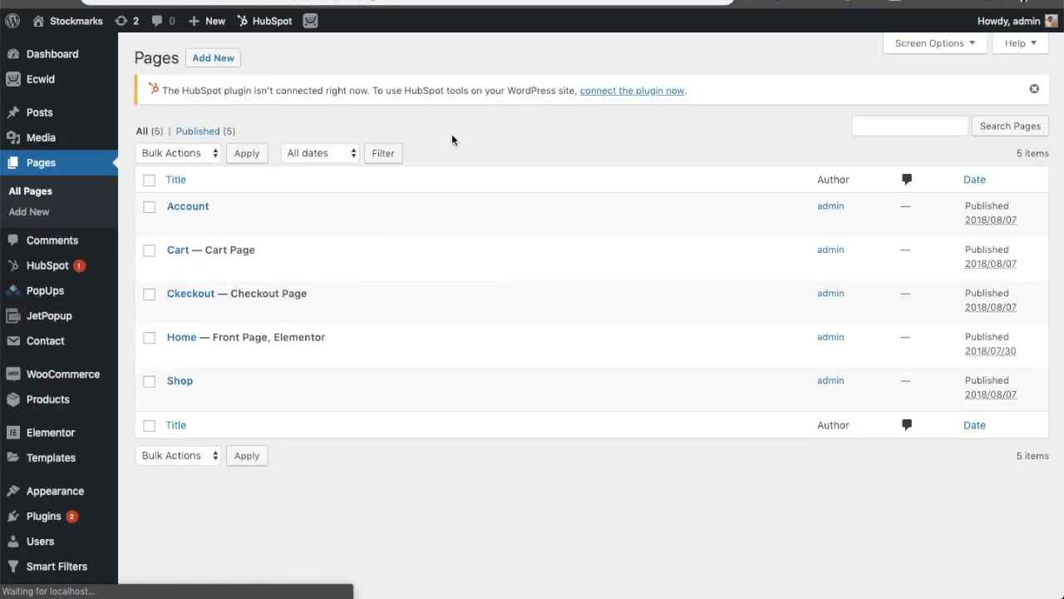
mouse_move(375, 202)
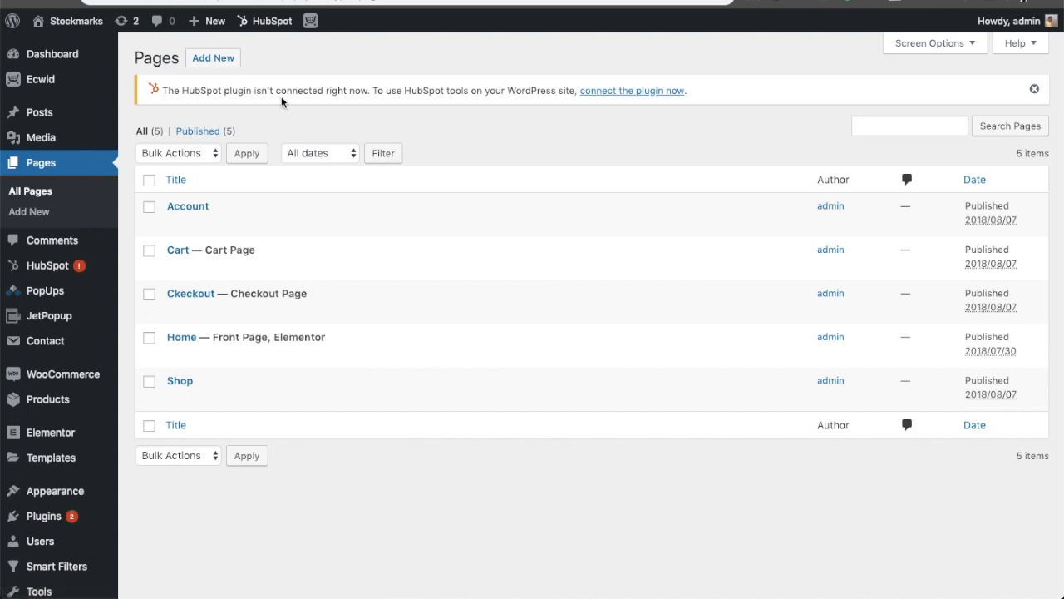
left_click(77, 24)
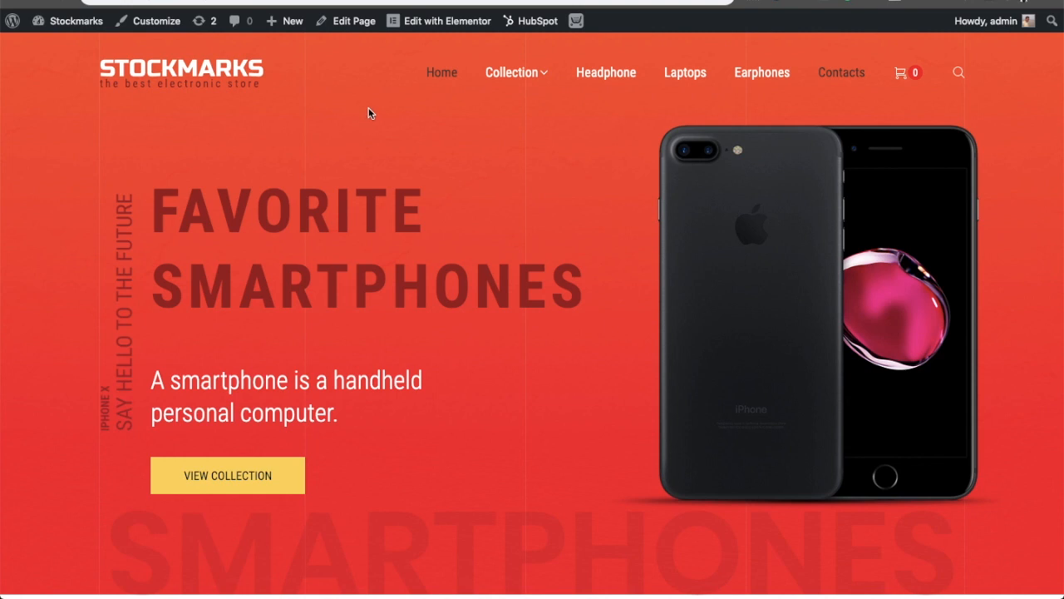
Launch Edit with Elementor from the admin bar for the Stockmarks homepage
mouse_move(426, 25)
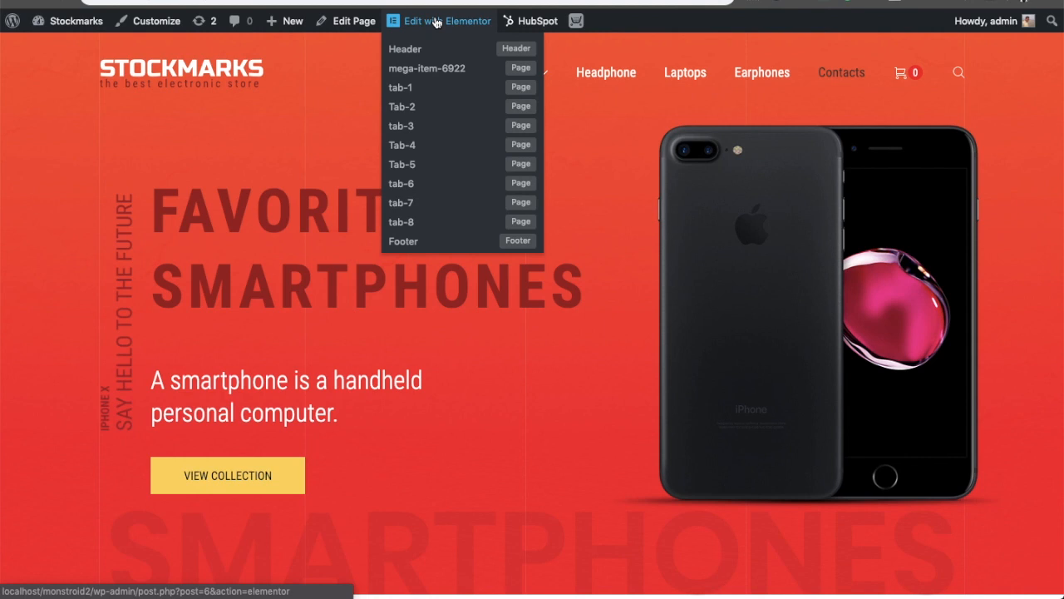
left_click(436, 23)
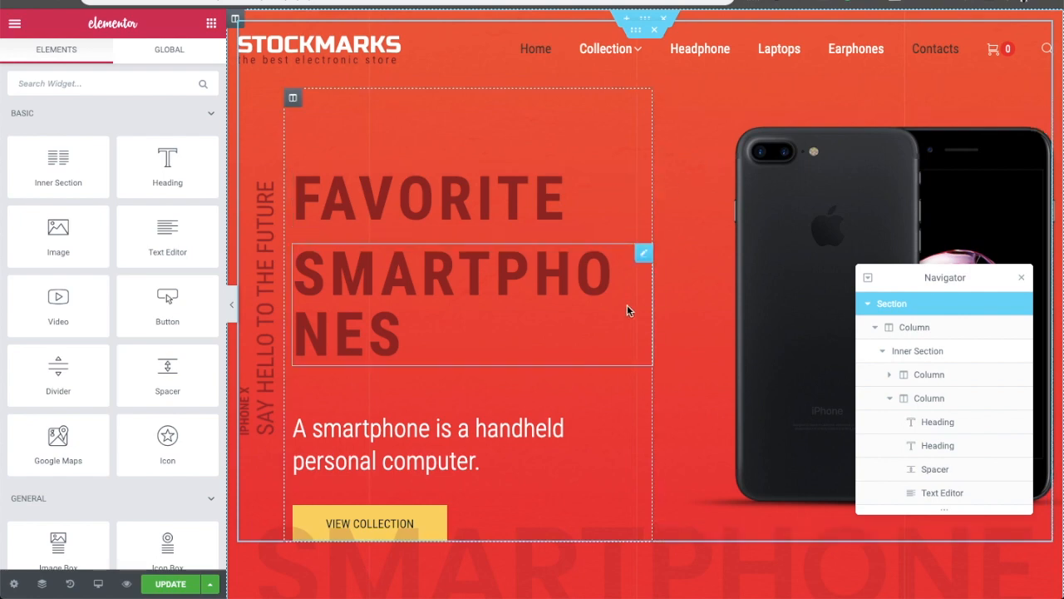
scroll(627, 310, "down", 6)
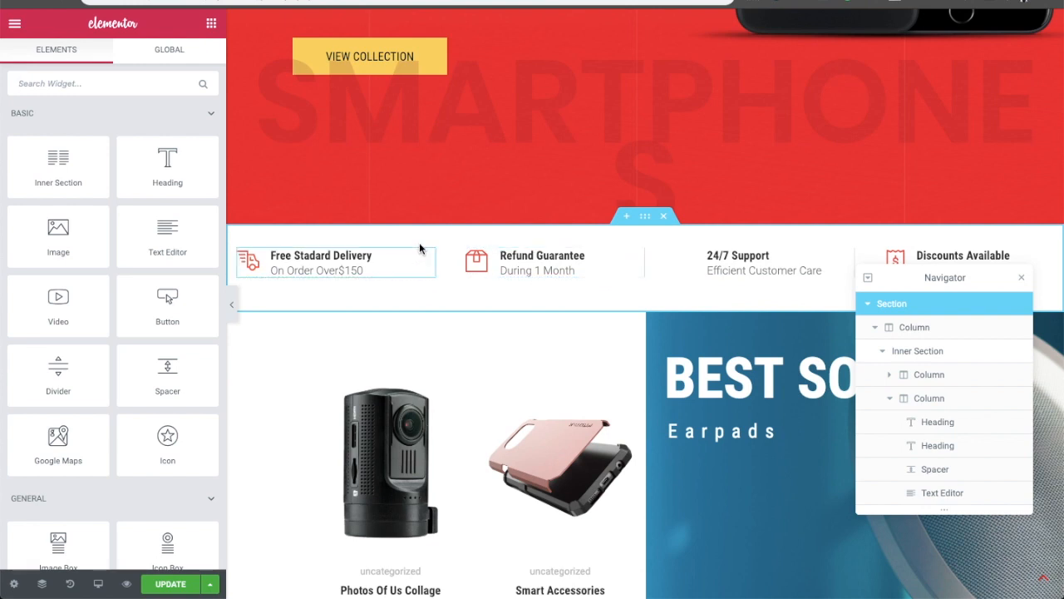
scroll(706, 269, "down", 1)
scroll(712, 272, "down", 3)
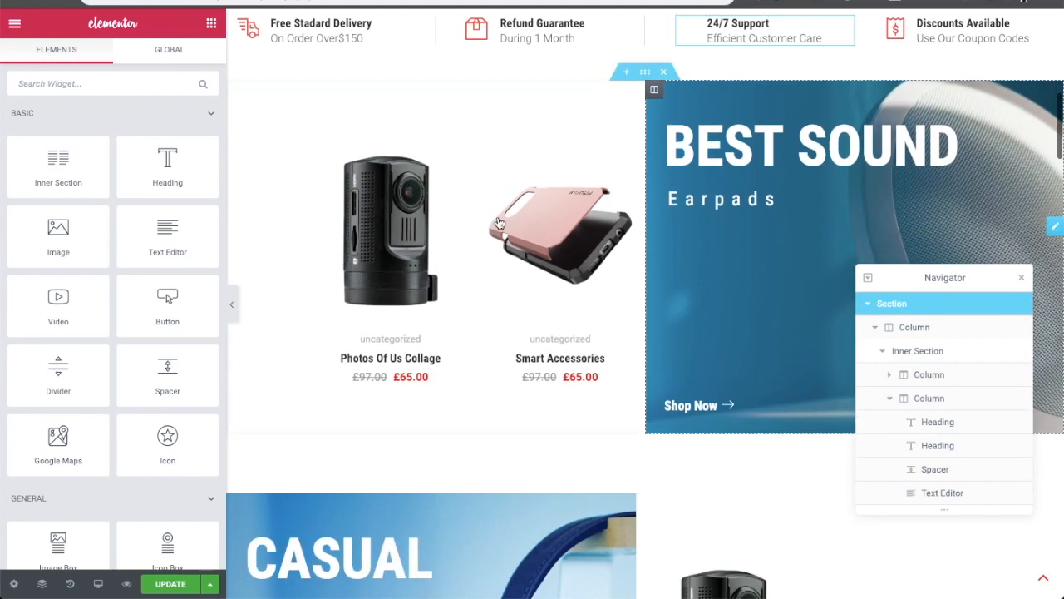
scroll(763, 258, "up", 2)
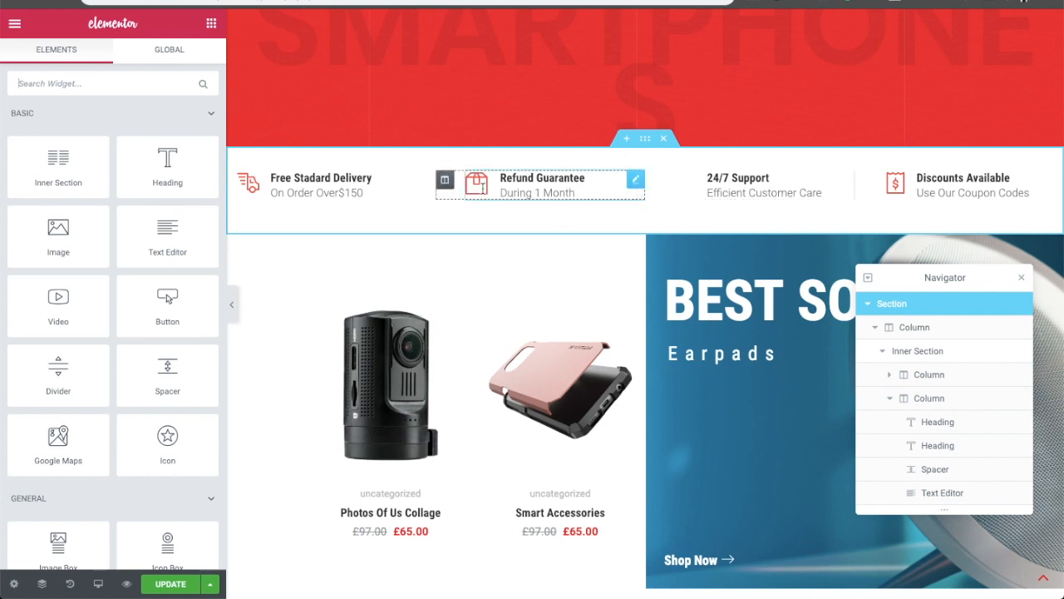
Add a new section above the features row and drop a two-column Inner Section into it
left_click(627, 140)
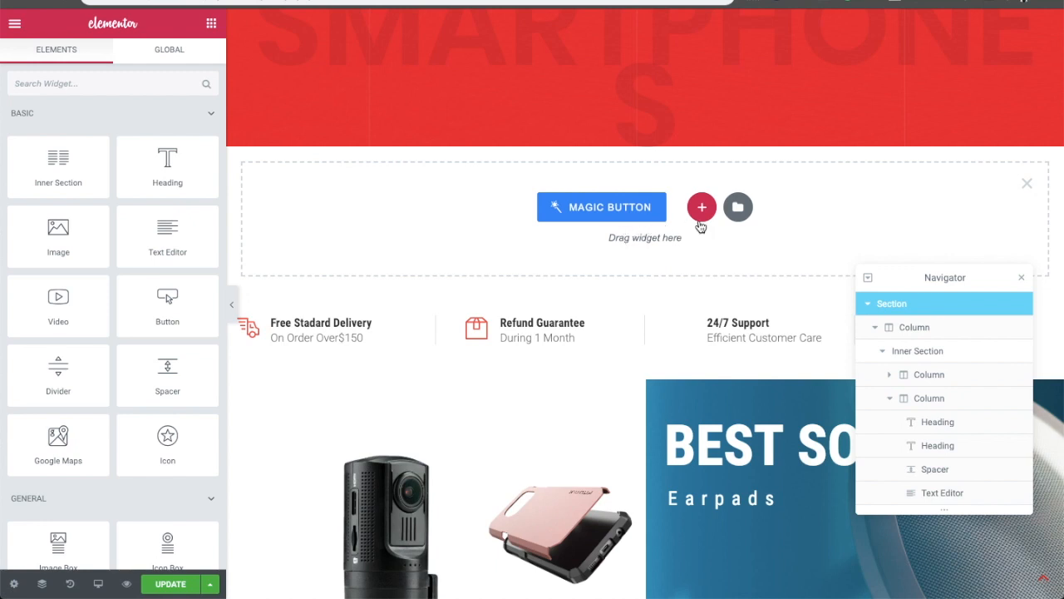
left_click(701, 207)
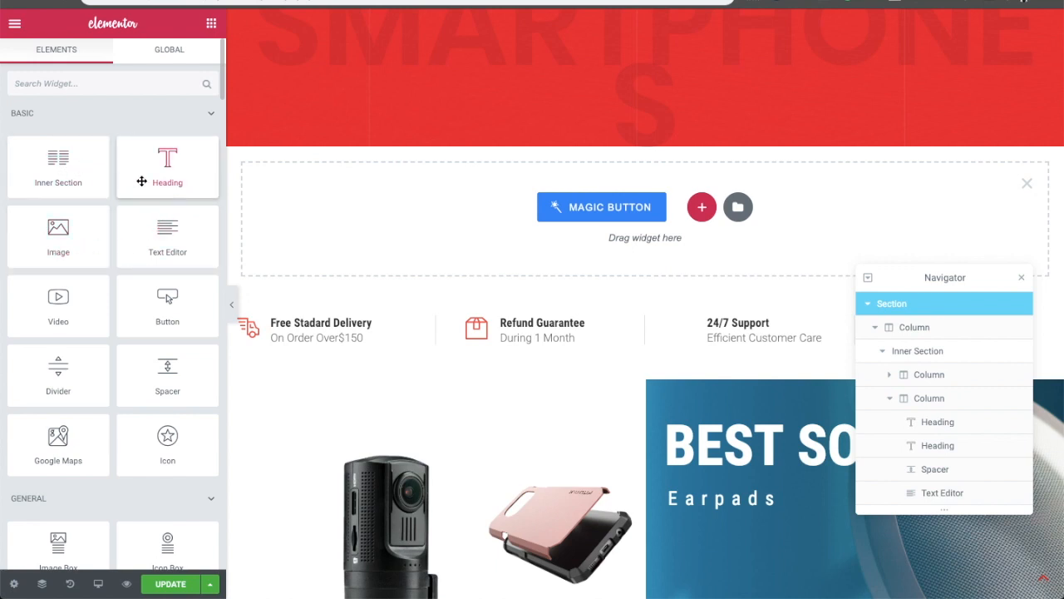
left_click_drag(54, 164, 577, 225)
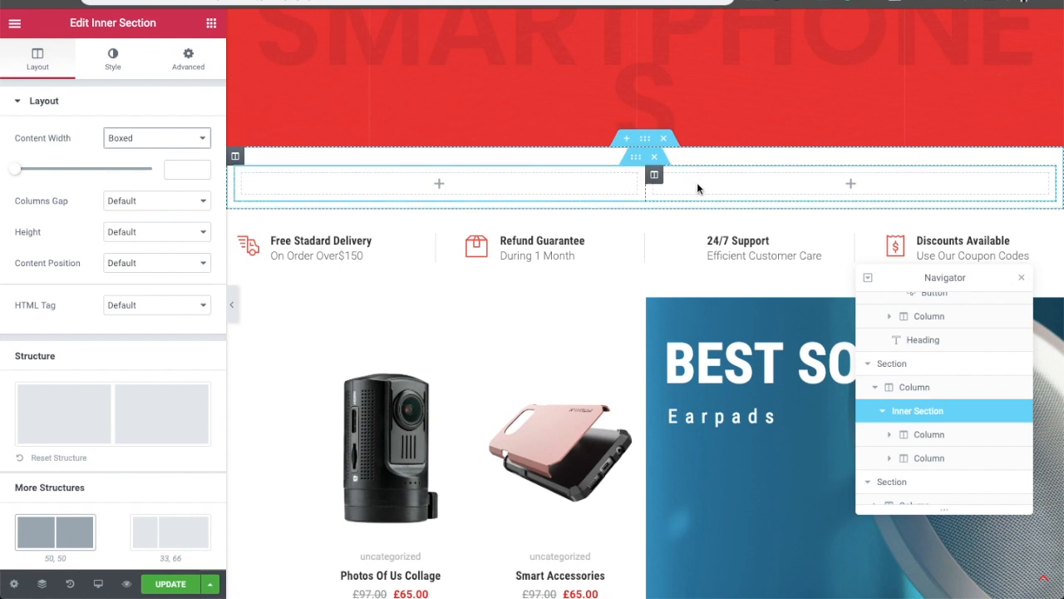
right_click(244, 182)
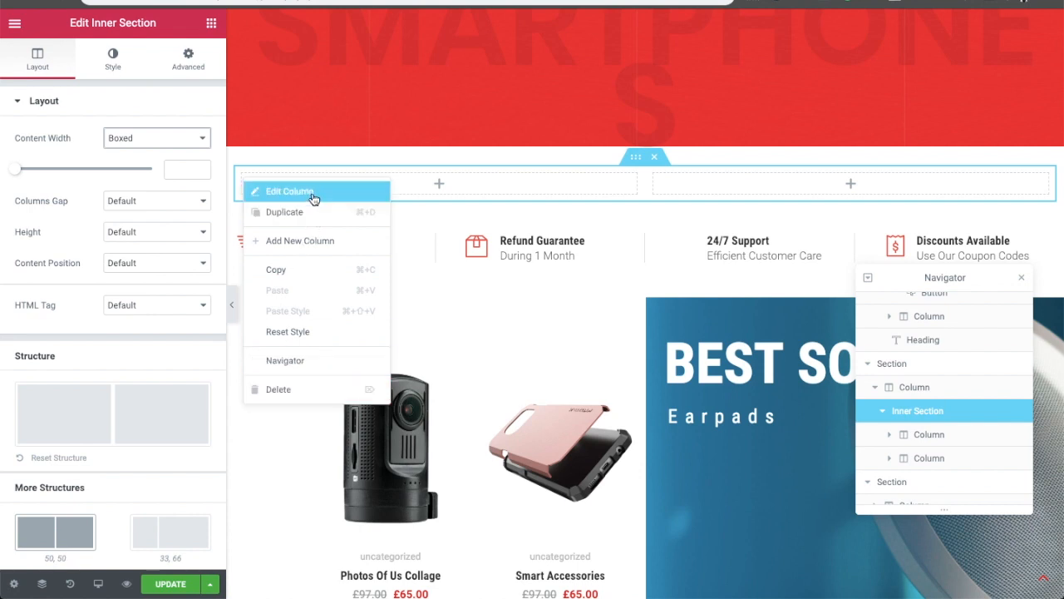
left_click(296, 393)
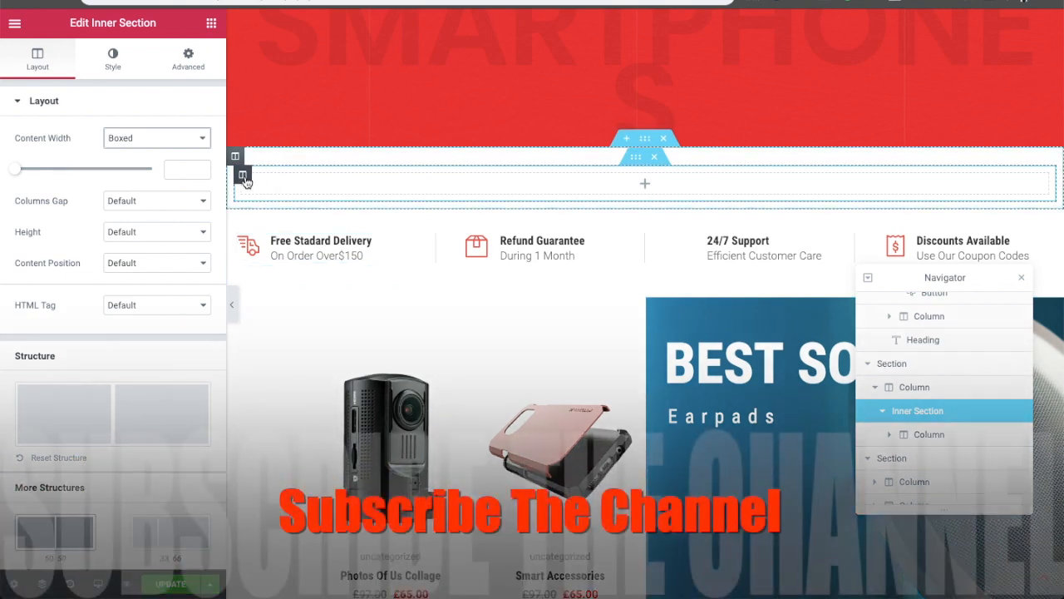
right_click(246, 181)
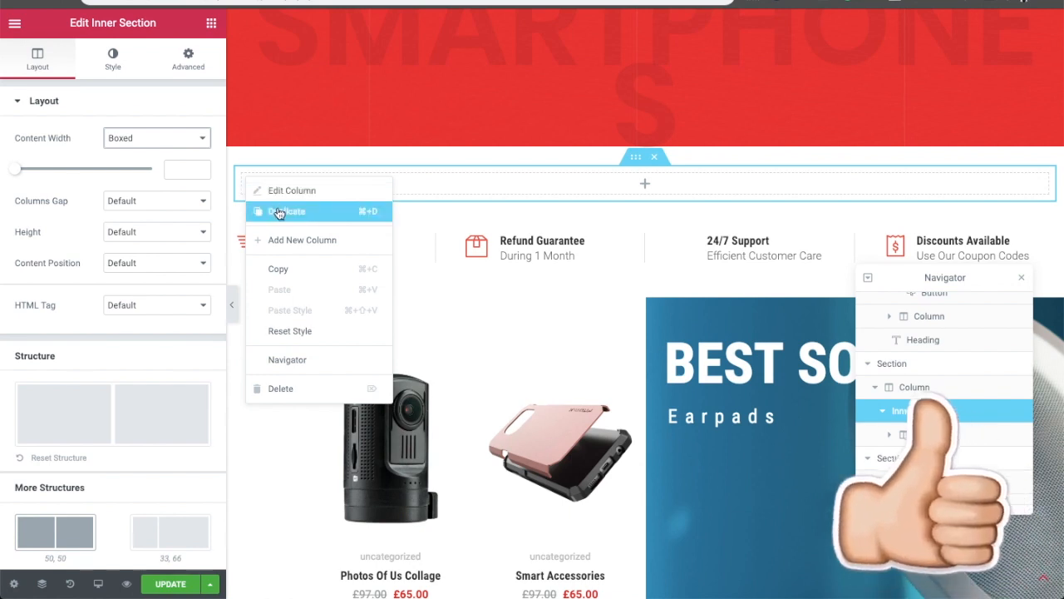
left_click(281, 212)
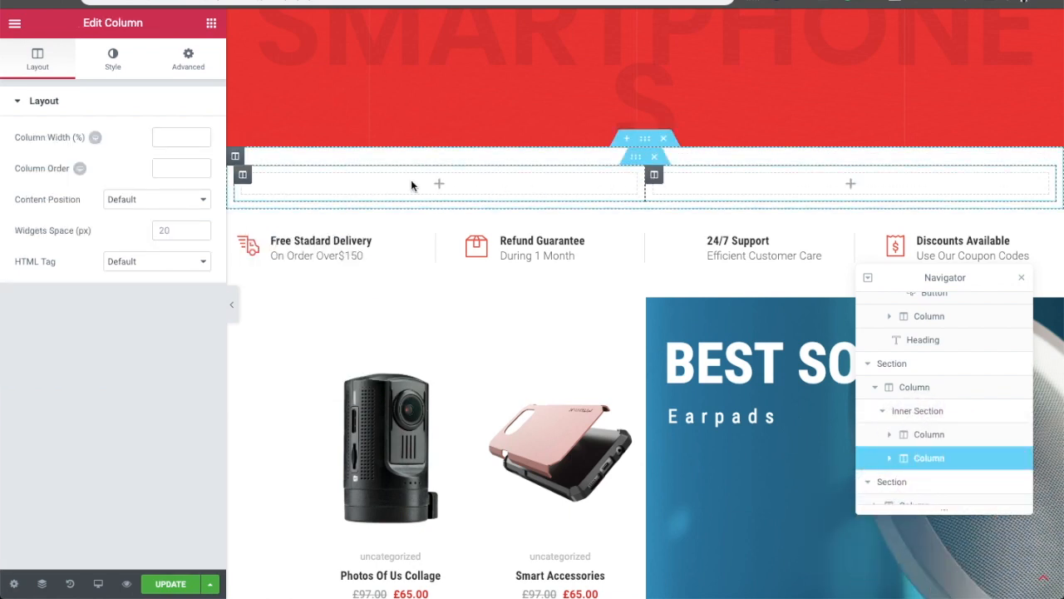
left_click(243, 177)
right_click(243, 177)
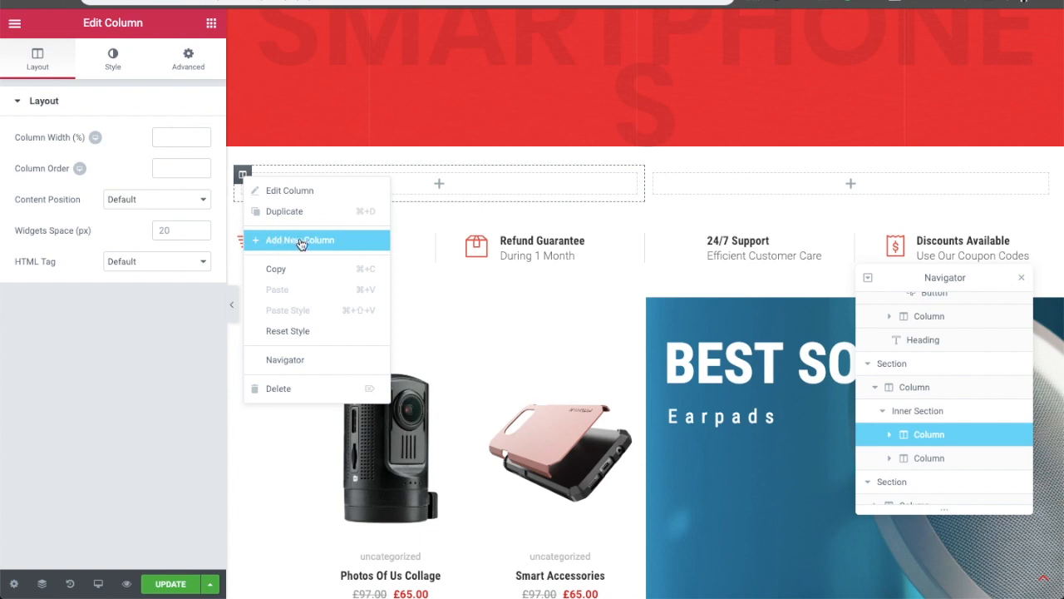
left_click(335, 242)
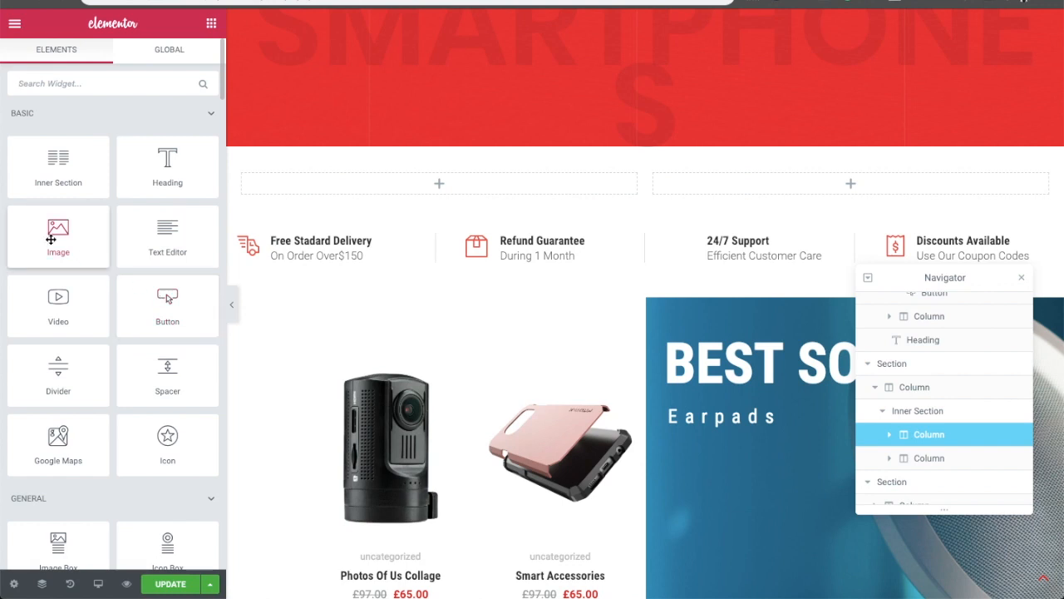
left_click_drag(51, 234, 403, 178)
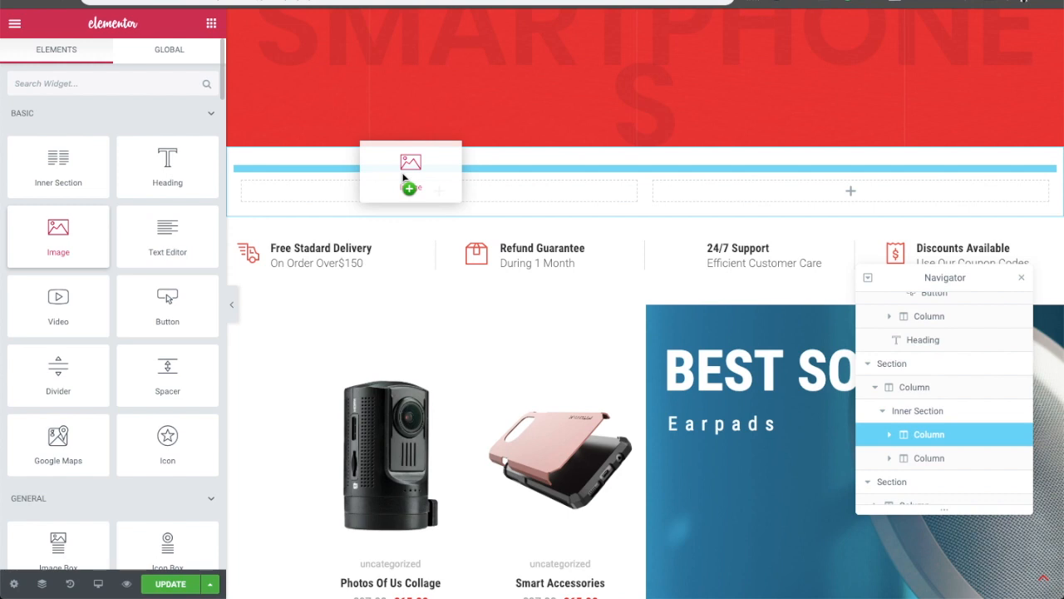
Drop an Image widget into the inner section's left column and remove its placeholder image
left_click_drag(403, 177, 404, 188)
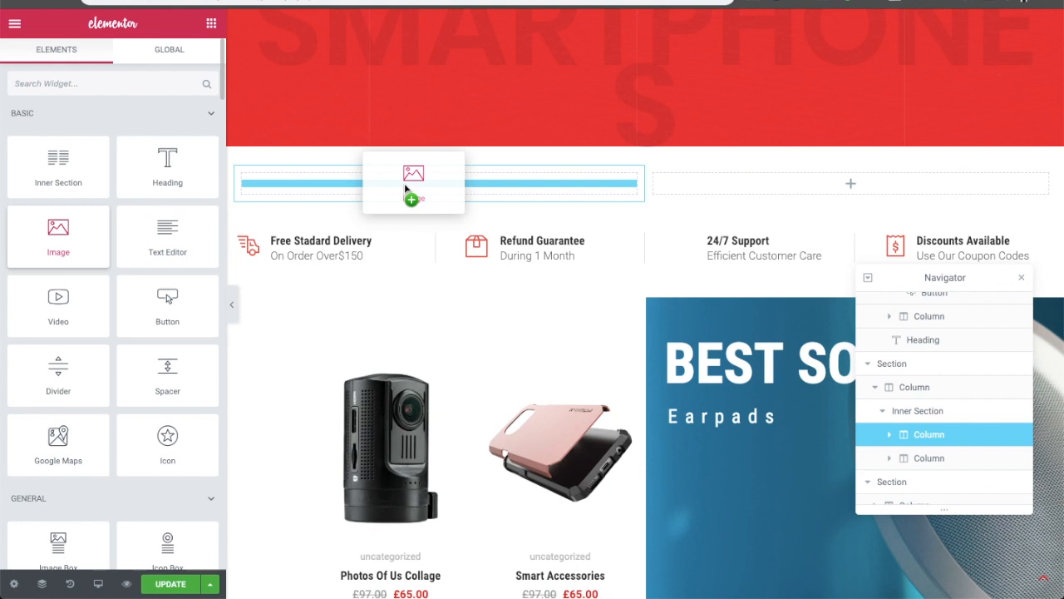
left_click_drag(405, 190, 404, 188)
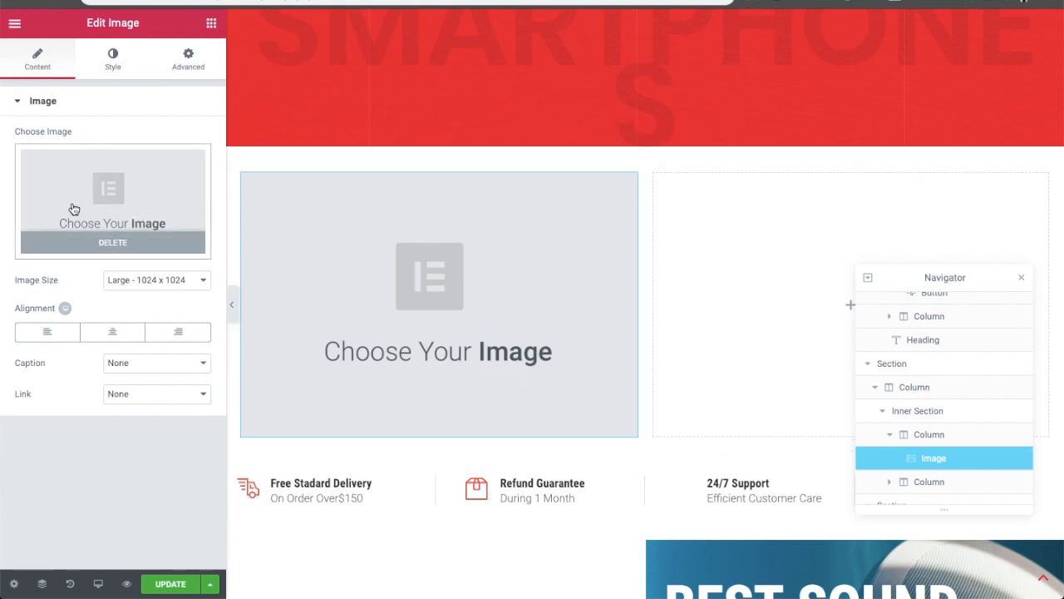
left_click(117, 242)
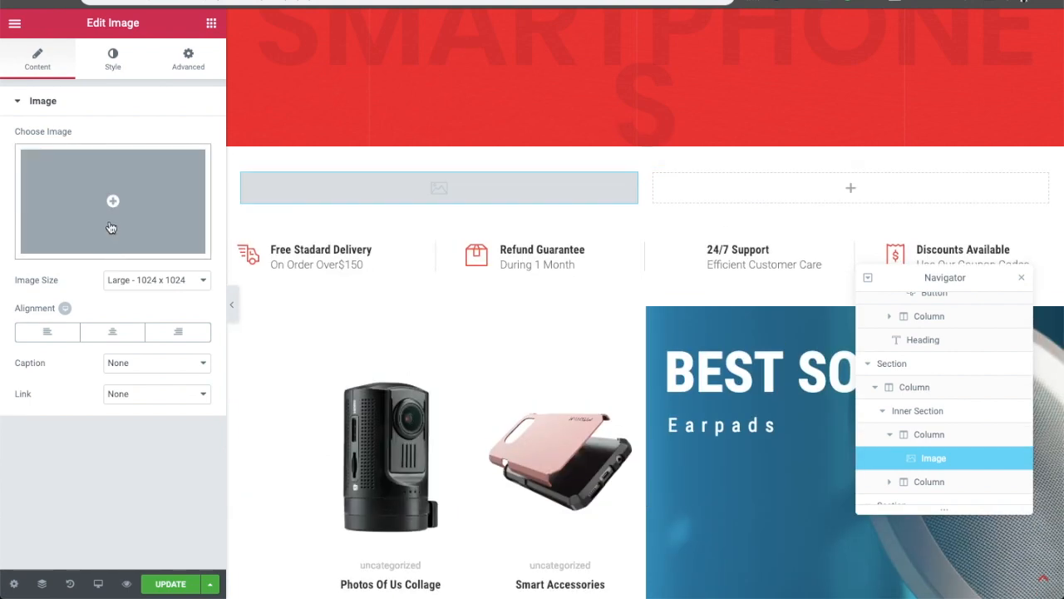
Insert the purple-and-white Sound Intone Ms200 headphone image from the Media Library
left_click(114, 196)
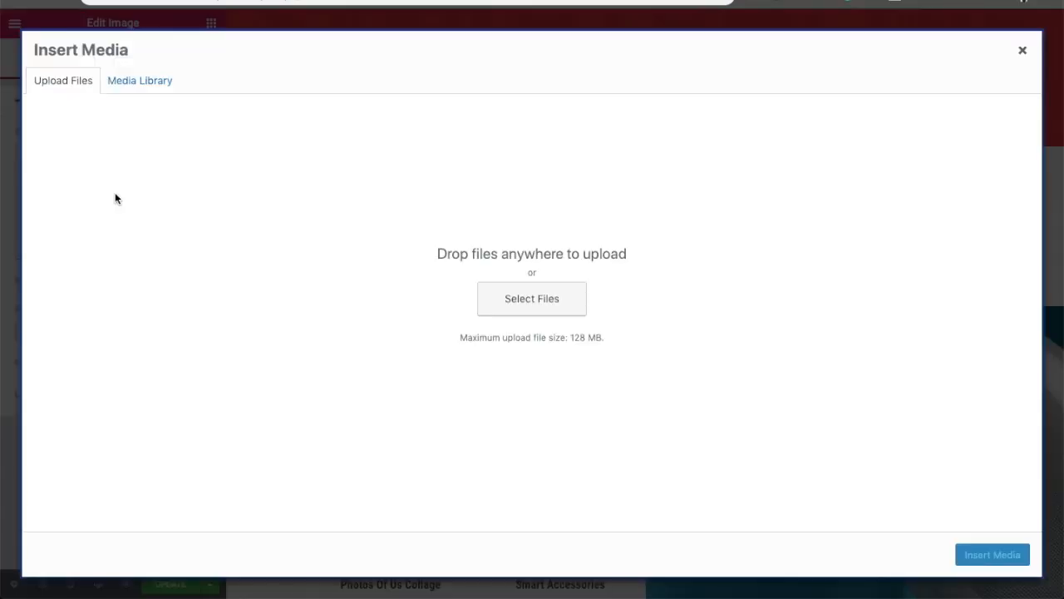
left_click(136, 83)
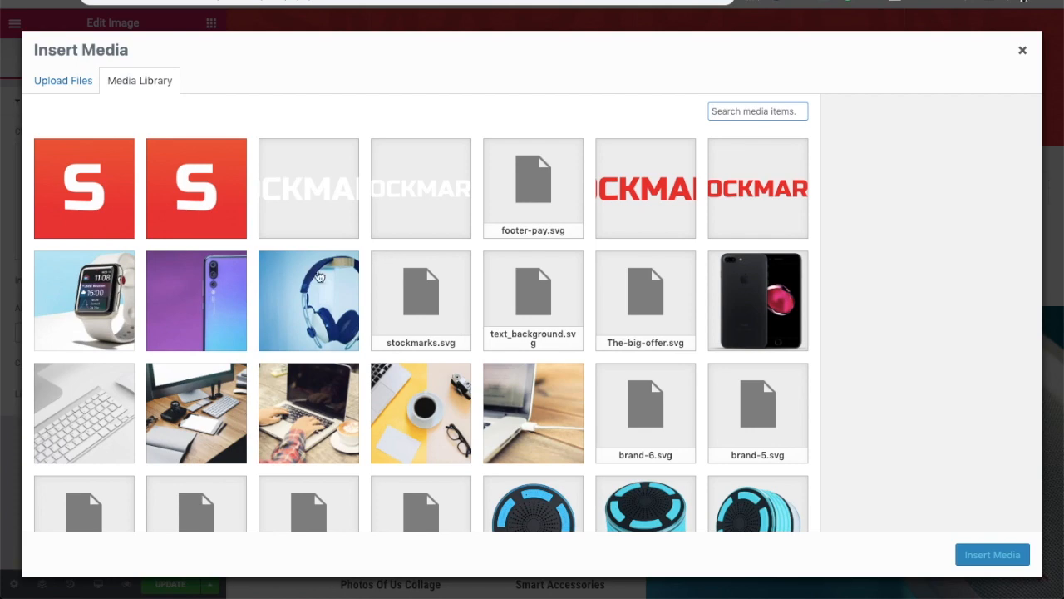
scroll(326, 354, "down", 1)
scroll(327, 354, "down", 2)
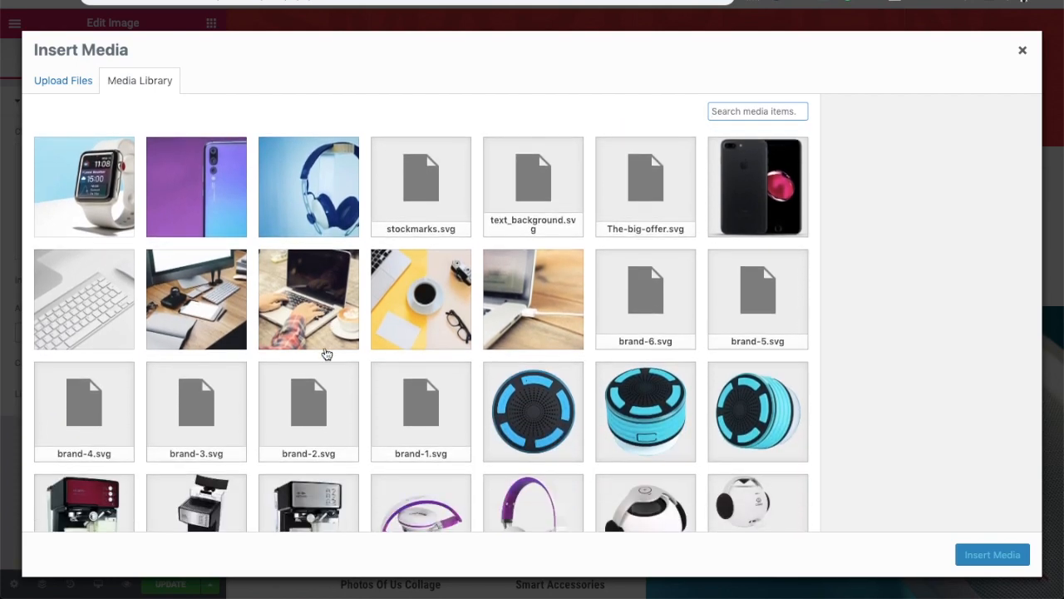
scroll(327, 353, "down", 3)
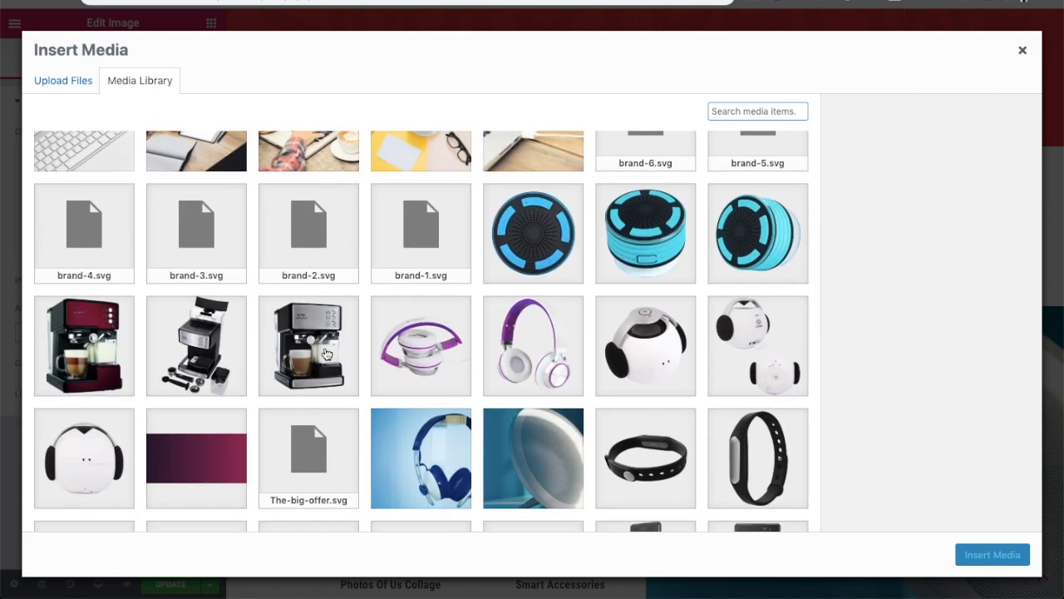
left_click(448, 339)
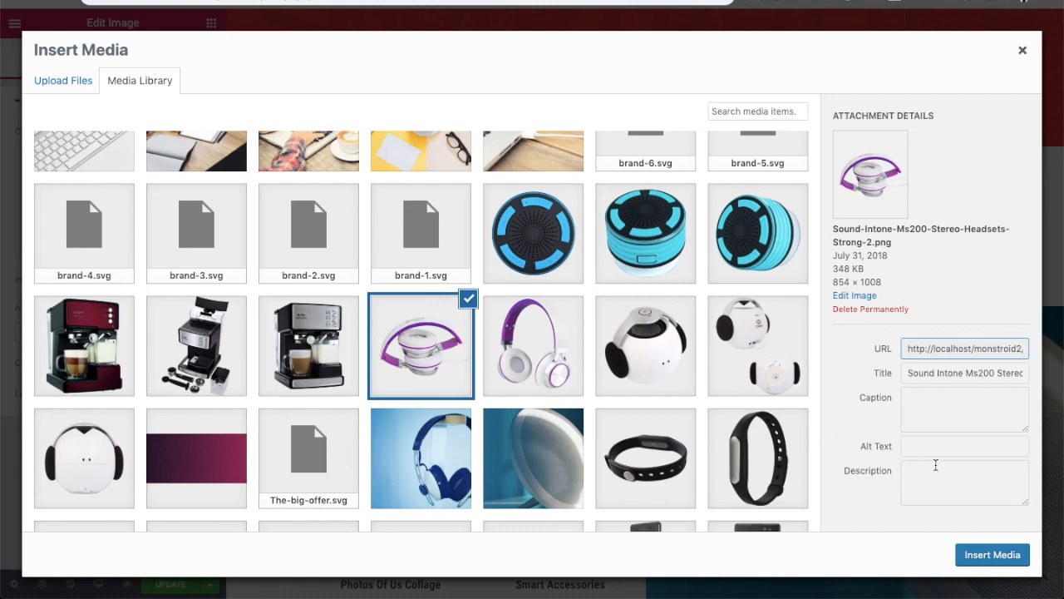
left_click(998, 555)
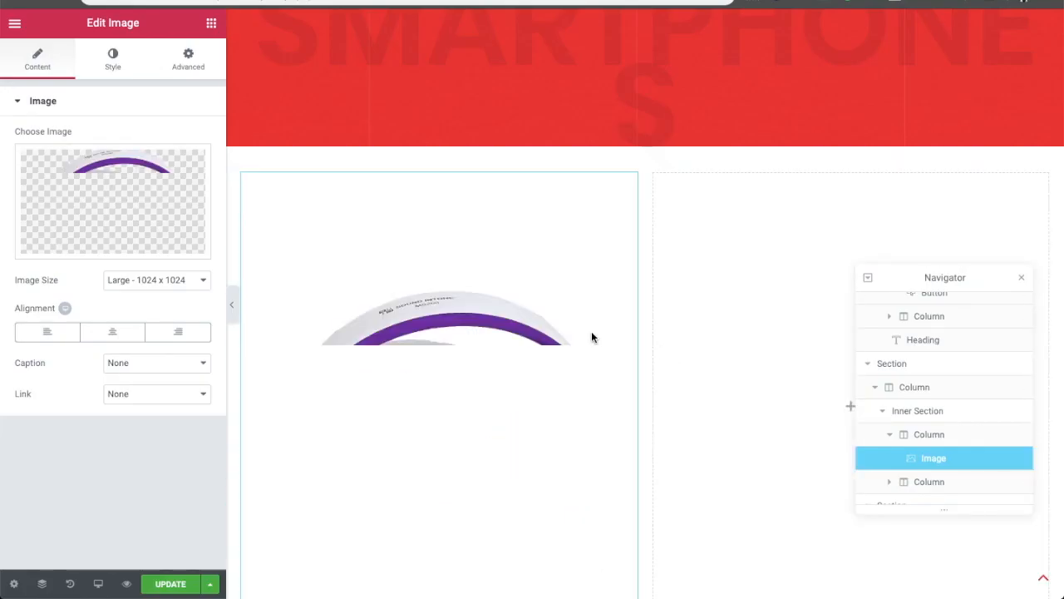
Set the headphone image size to Thumbnail - 150 x 150
scroll(442, 377, "down", 3)
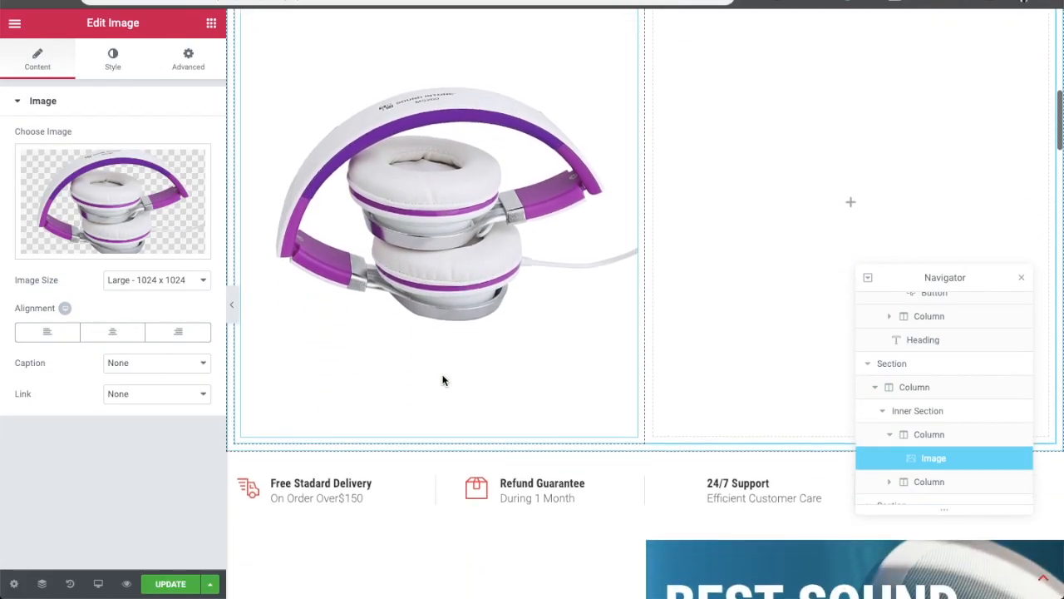
scroll(422, 239, "up", 1)
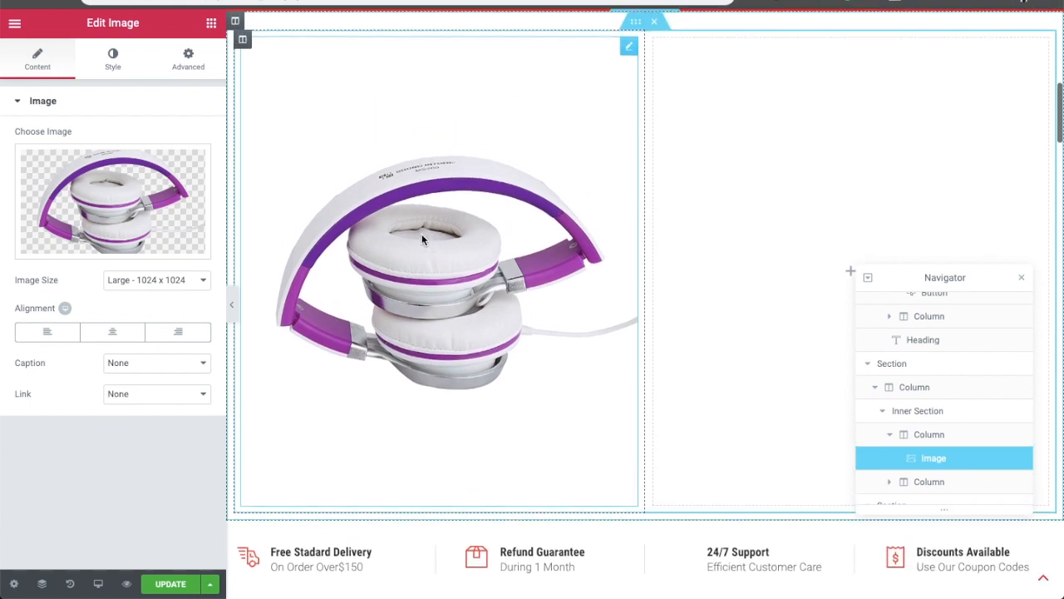
left_click(192, 286)
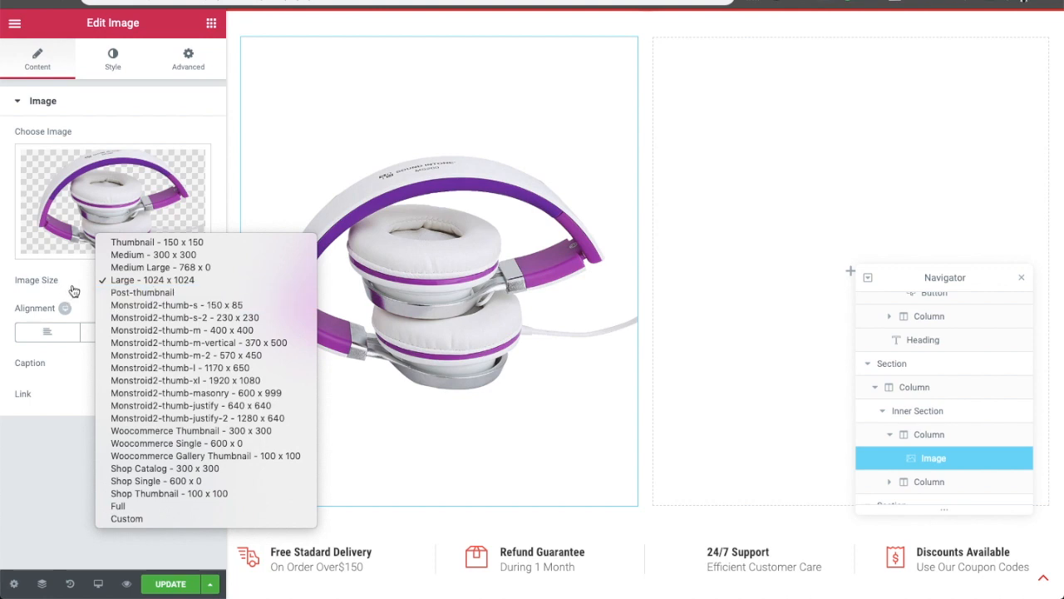
left_click(187, 256)
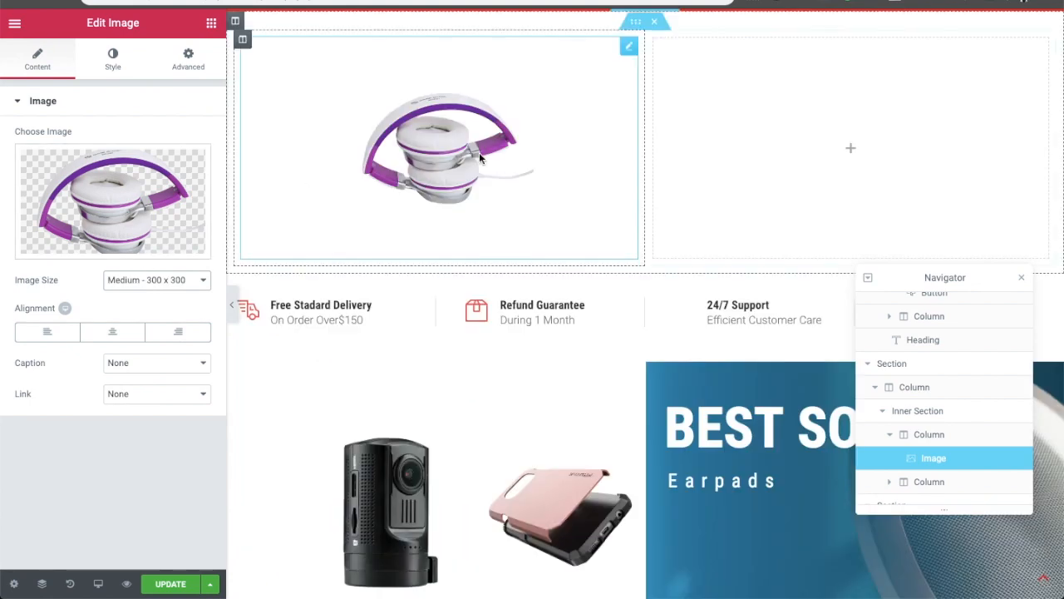
left_click(176, 279)
left_click(166, 266)
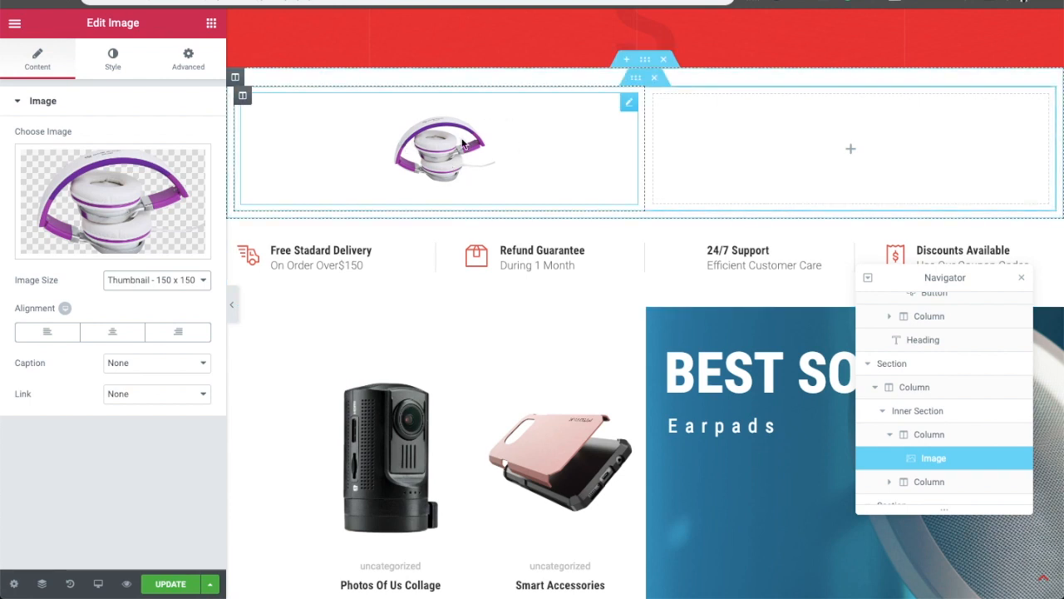
Center-align the headphone image within its column
scroll(463, 144, "up", 1)
scroll(462, 144, "up", 1)
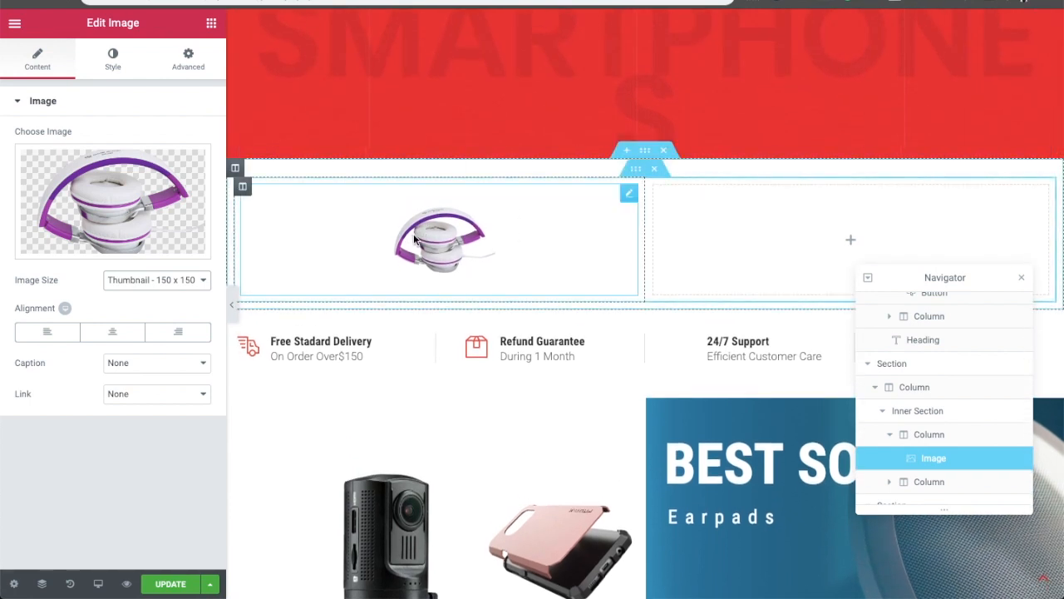
left_click(122, 341)
left_click(178, 335)
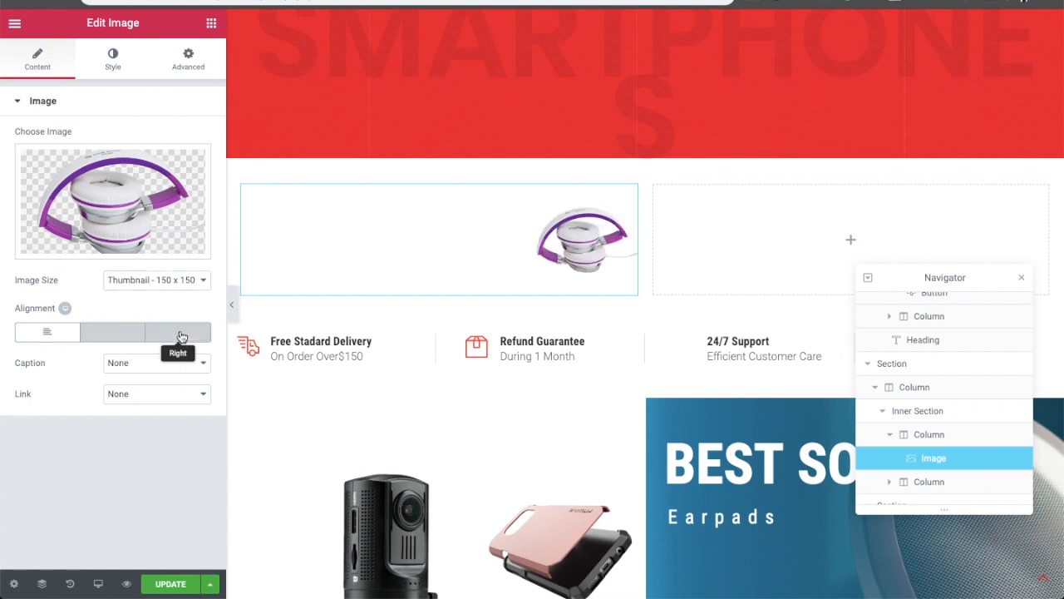
left_click(24, 336)
left_click(103, 333)
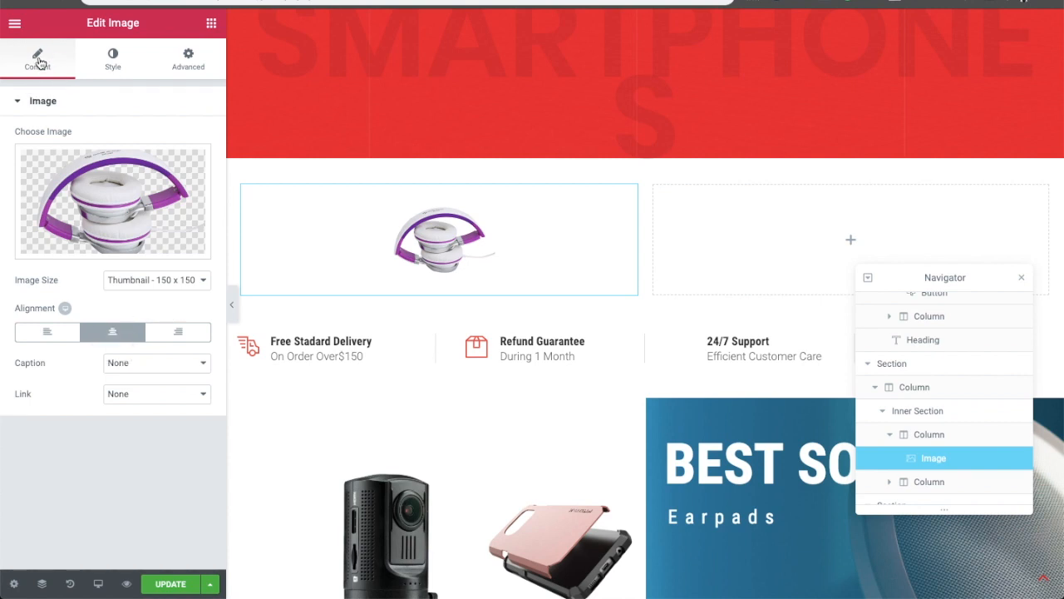
left_click(14, 27)
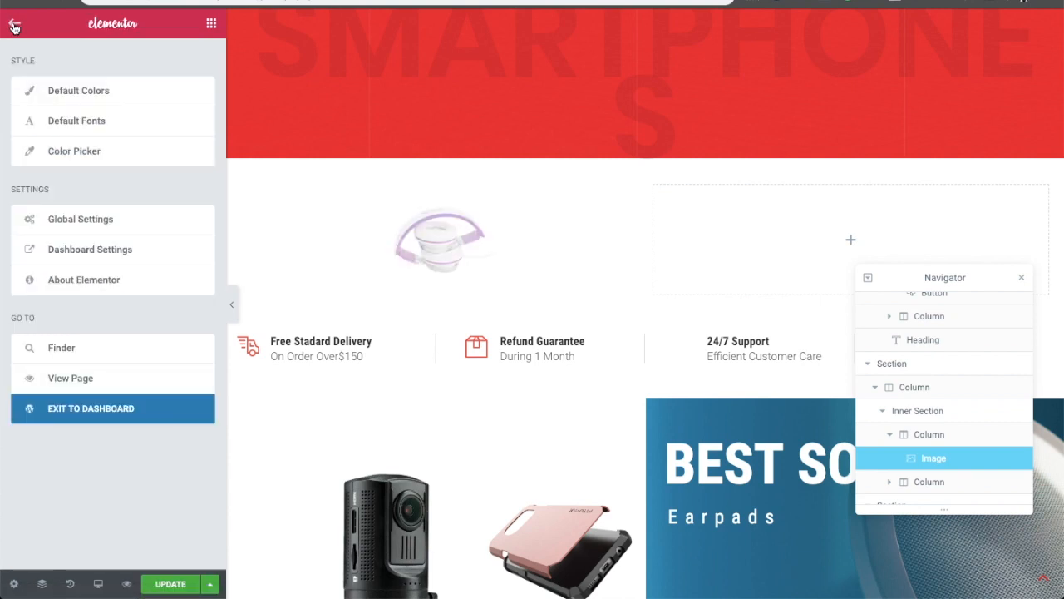
Add a Heading widget beneath the headphone image in the left column
left_click(14, 27)
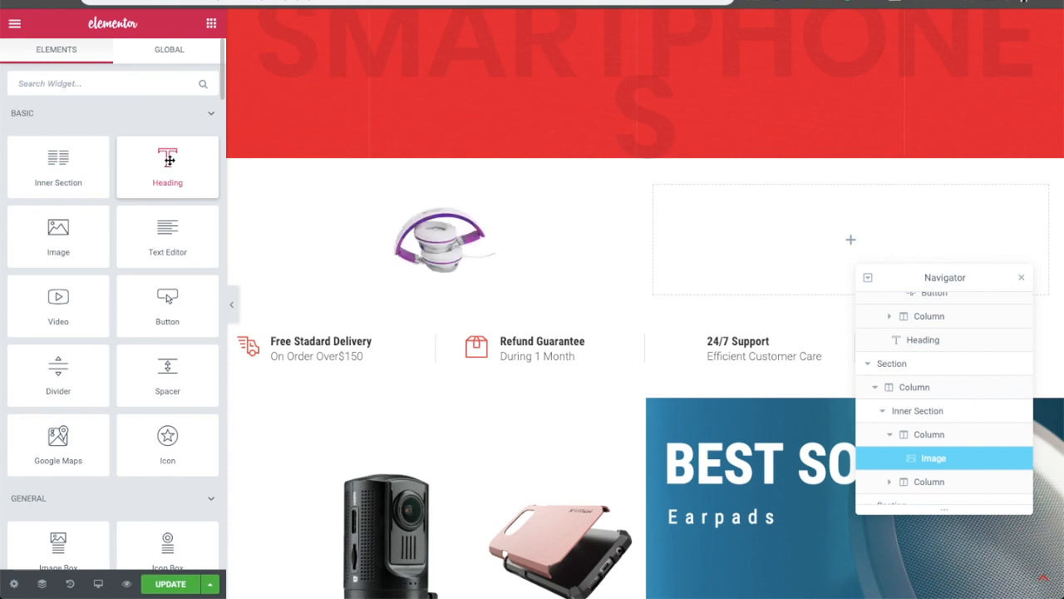
left_click_drag(153, 181, 418, 290)
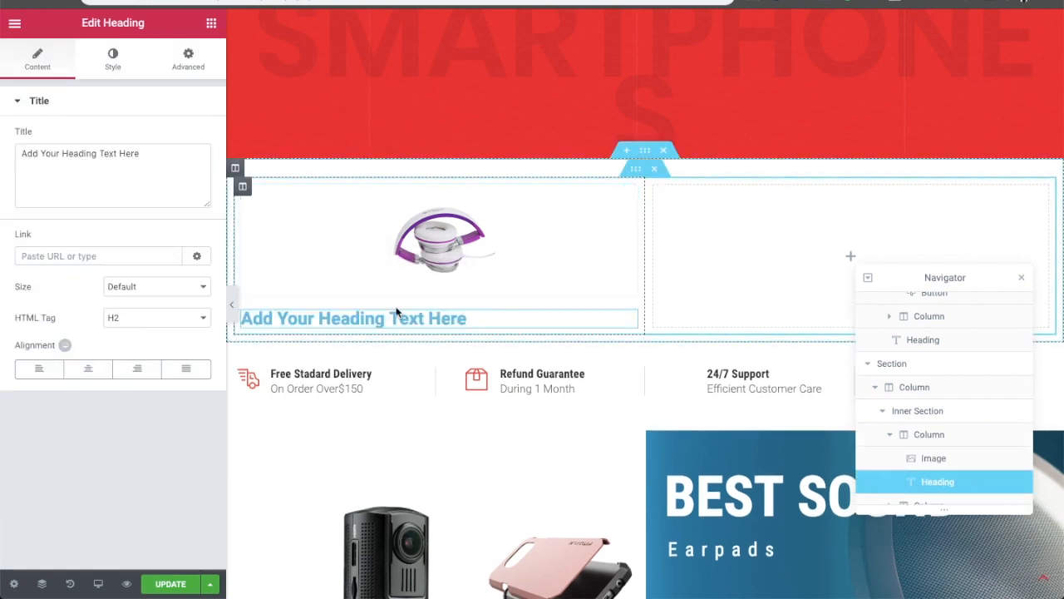
Replace the heading's placeholder text with 'Start Editing'
triple_click(378, 317)
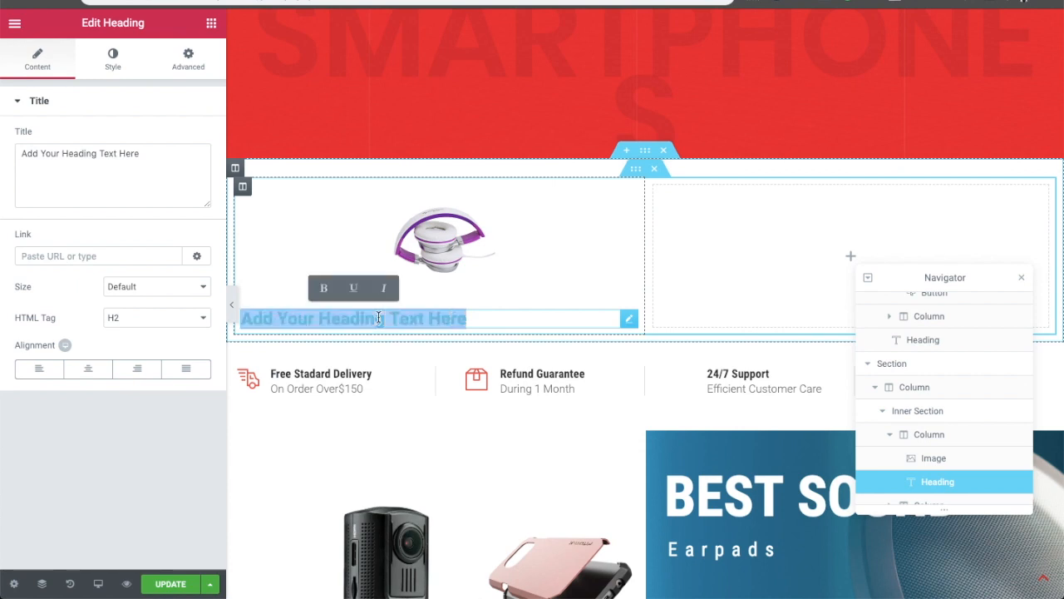
type("Start Ed")
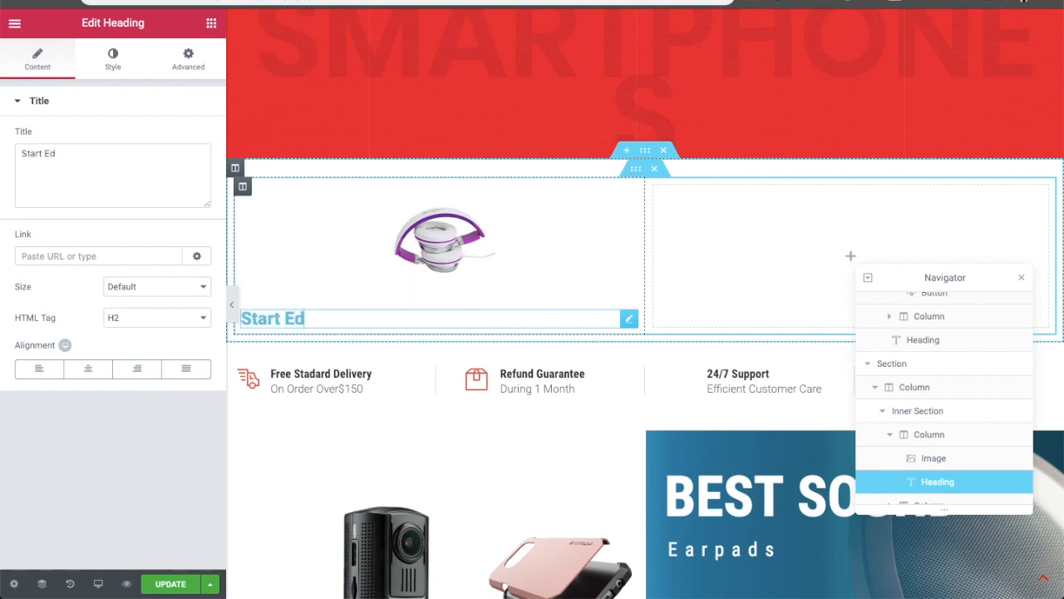
type("iting")
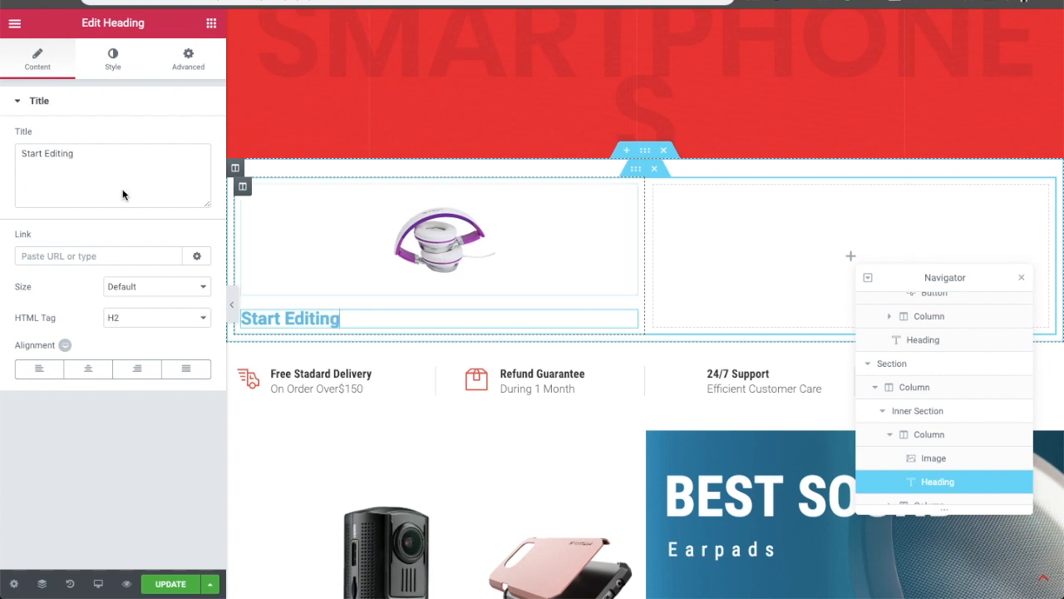
left_click(102, 164)
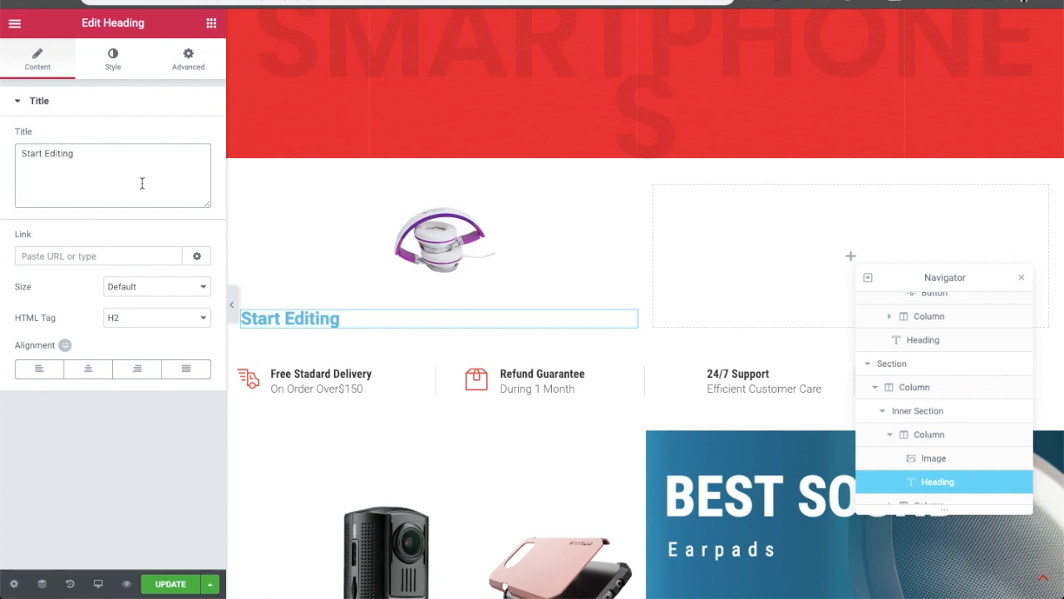
left_click(308, 316)
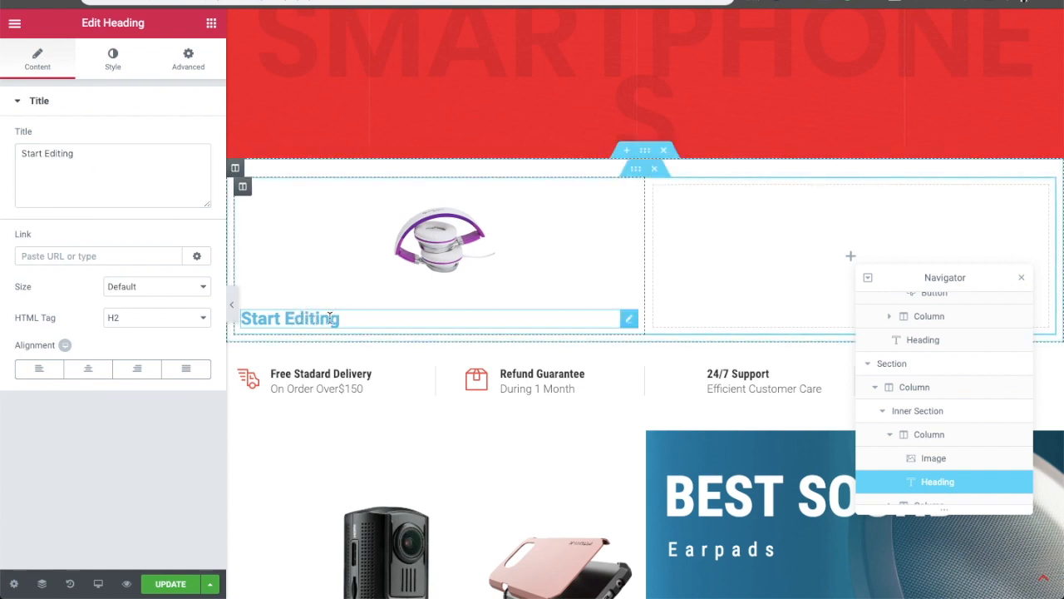
Make the word 'Editing' in the heading bold, underlined and italic
double_click(327, 318)
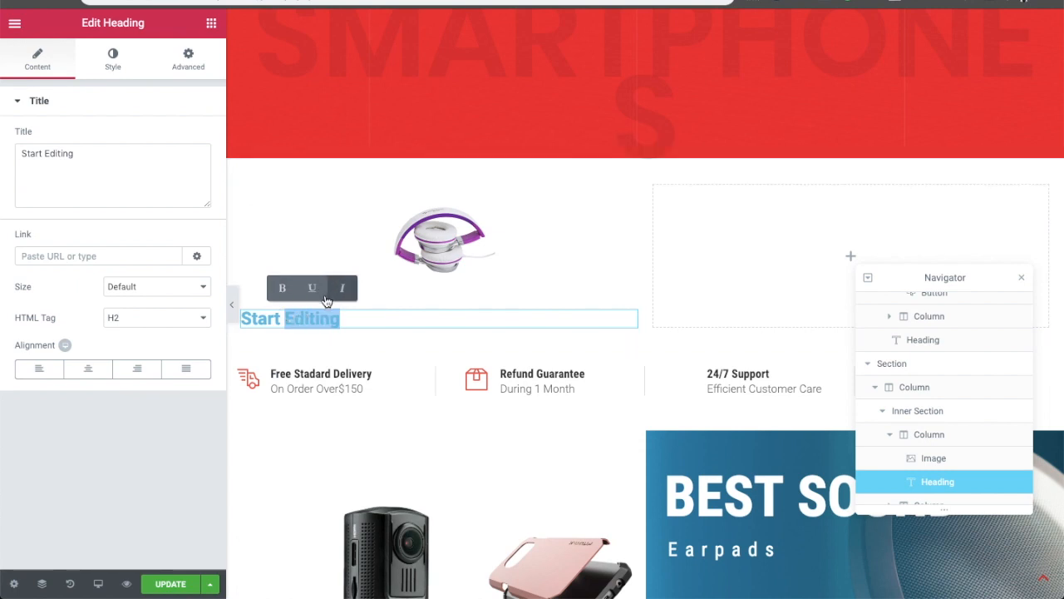
left_click(289, 296)
left_click(311, 290)
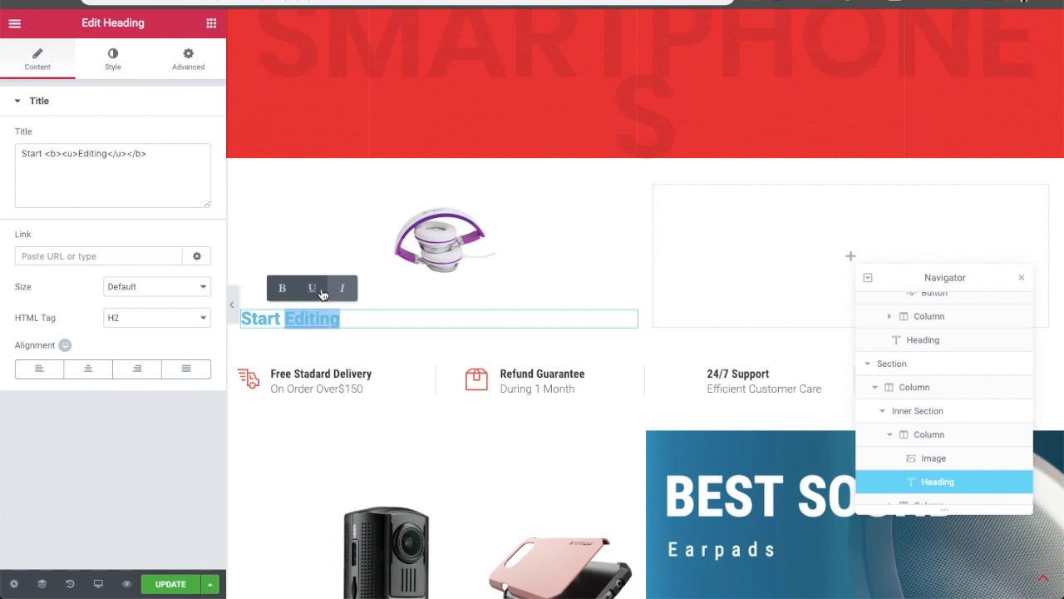
left_click(344, 289)
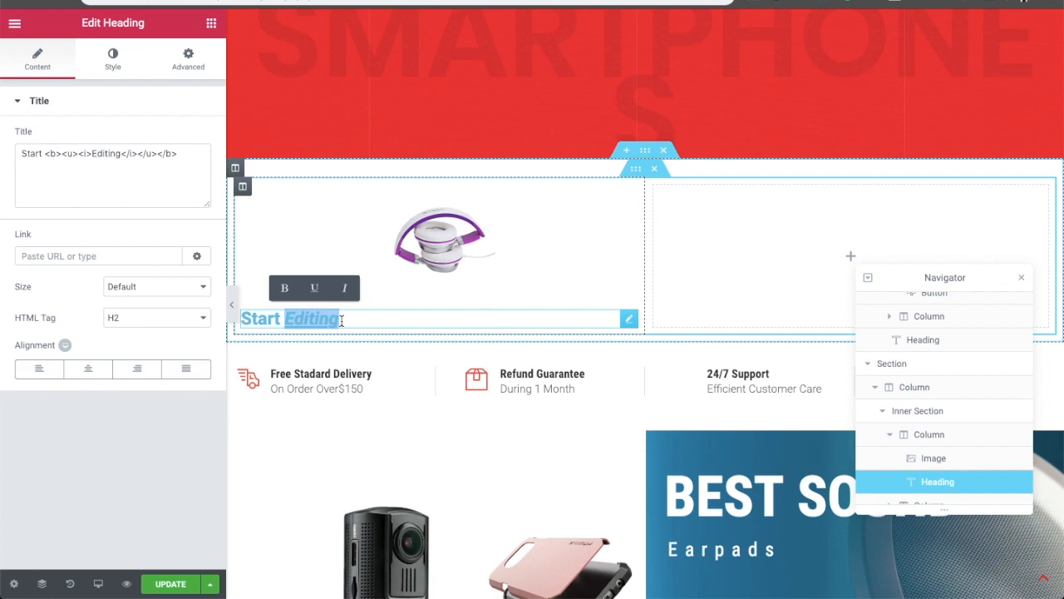
Check the title markup for the formatting tags, then select the whole 'Start Editing' heading text
left_click(341, 320)
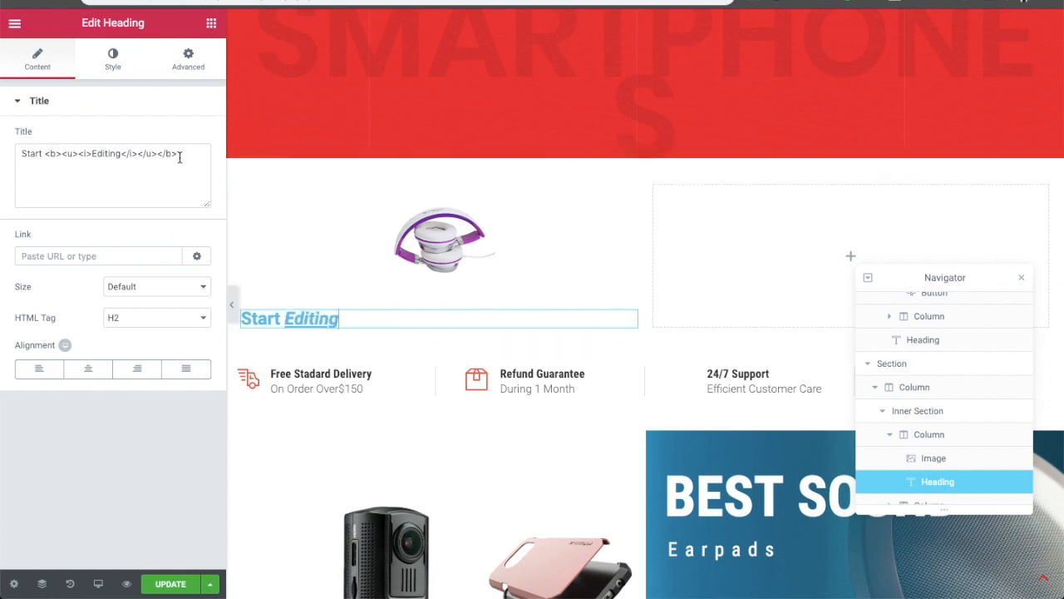
left_click_drag(181, 158, 18, 154)
left_click(80, 155)
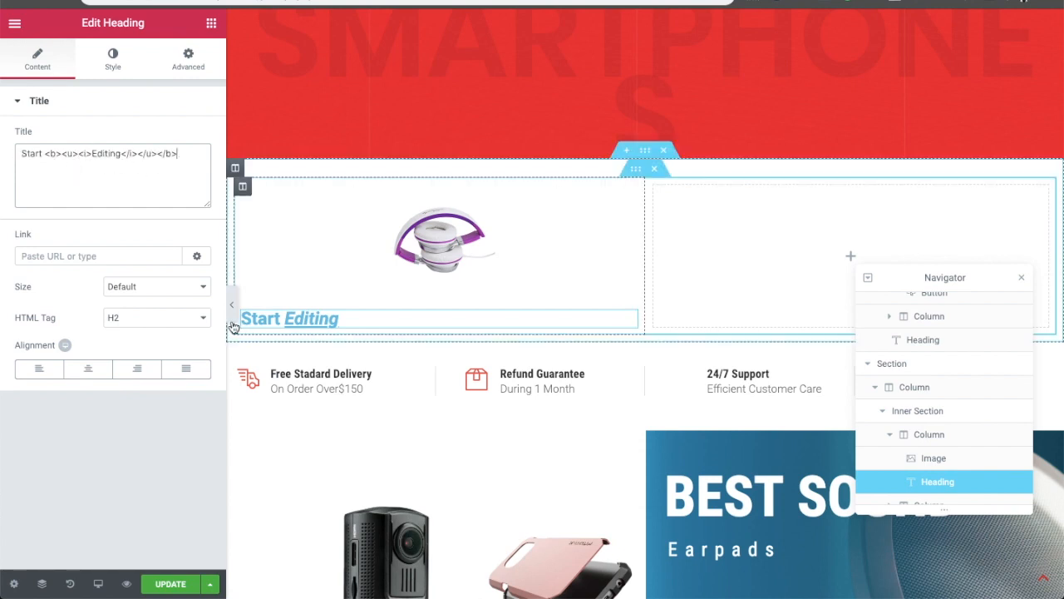
left_click(347, 315)
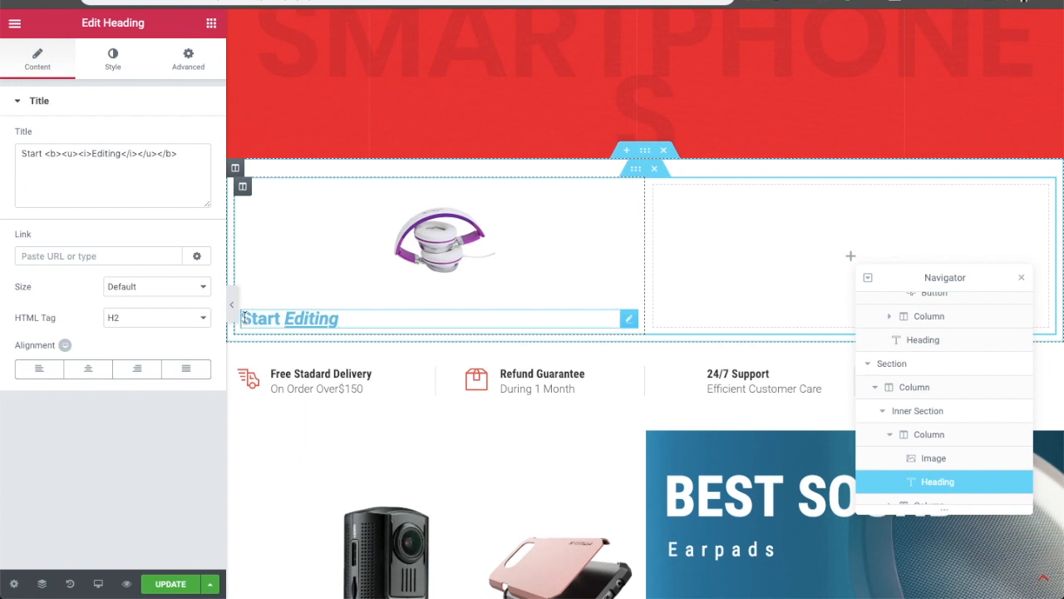
left_click_drag(244, 317, 345, 317)
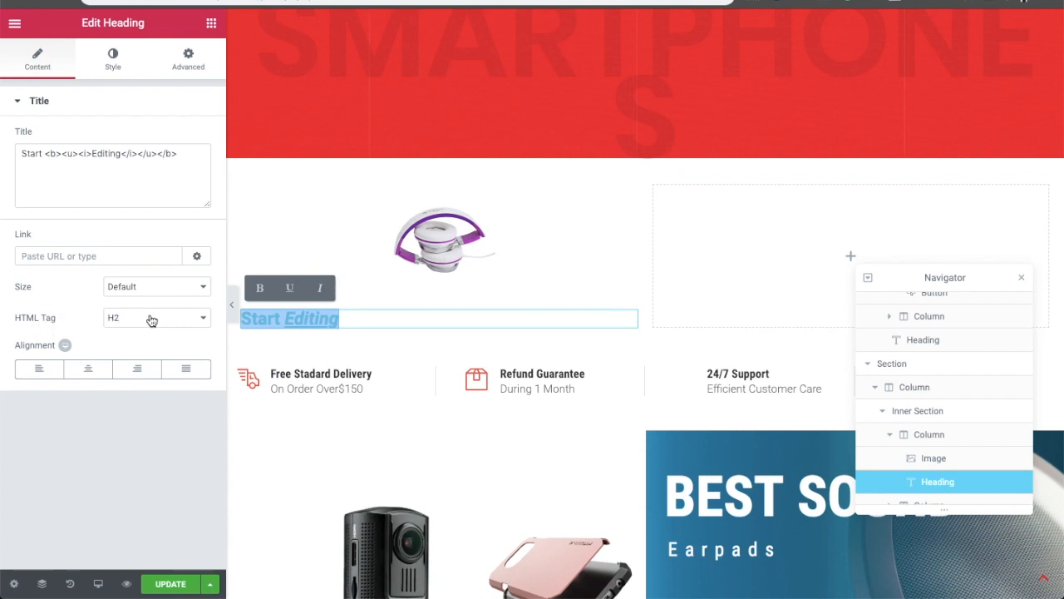
Show the HTML tag levels for the 'Start Editing' heading, leaving H2 selected
left_click(193, 326)
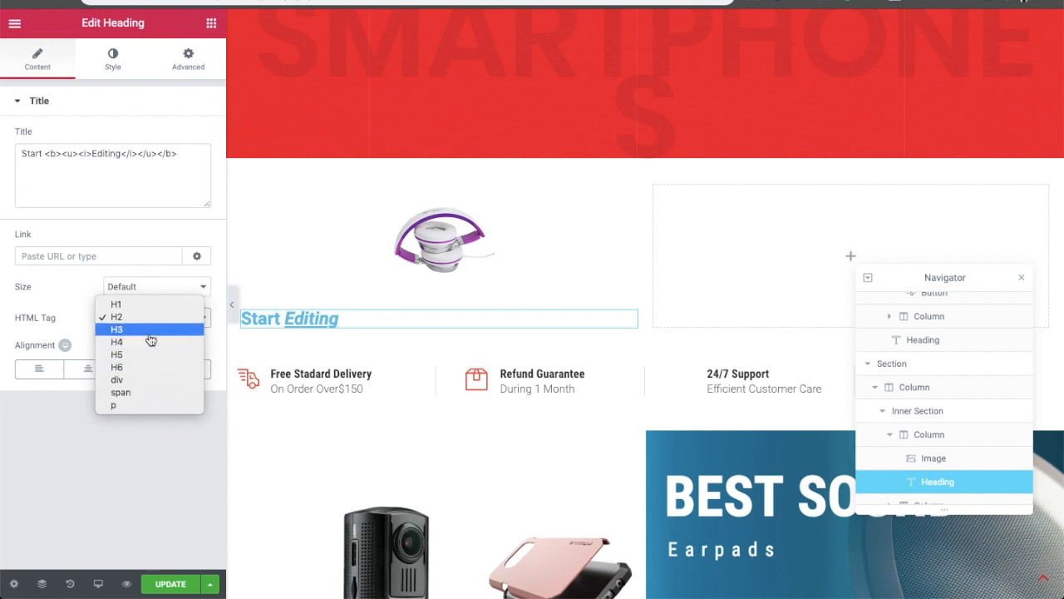
After trying H3 and H1, set the Start Editing heading to H2 and centre-align it
left_click(149, 332)
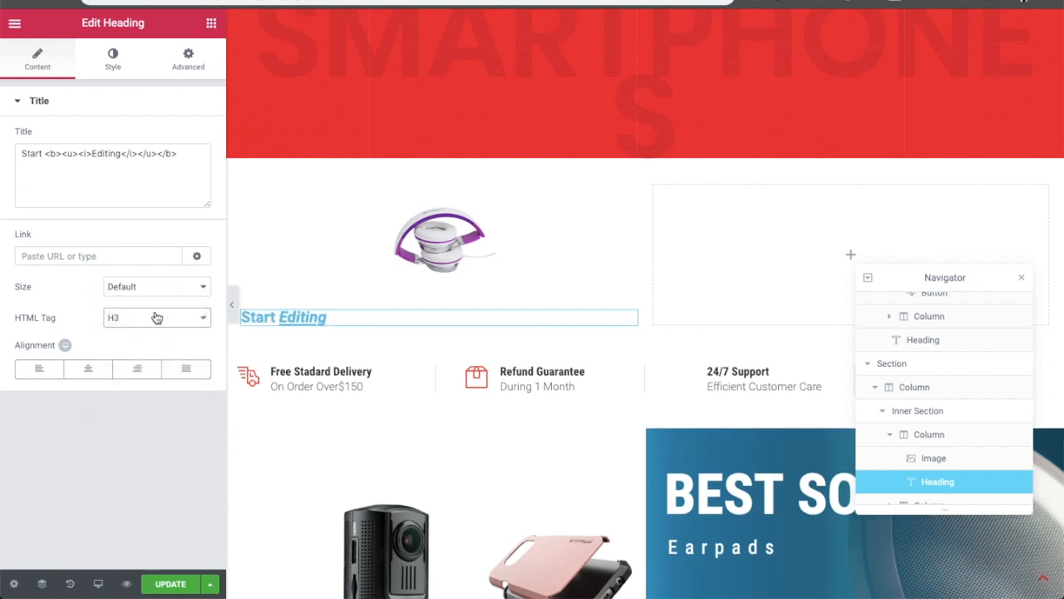
left_click(156, 316)
left_click(143, 293)
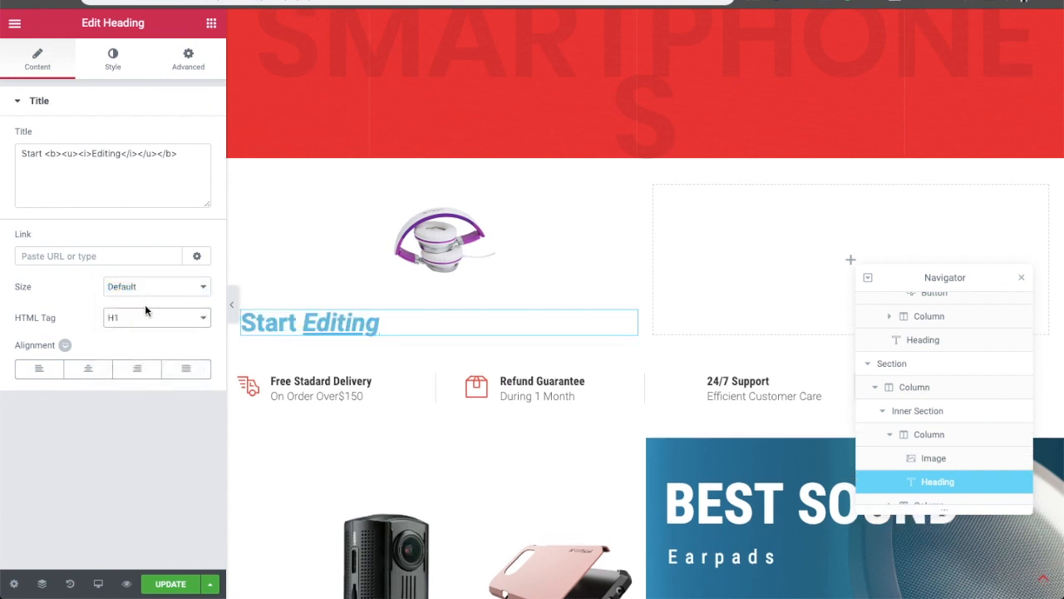
left_click(148, 324)
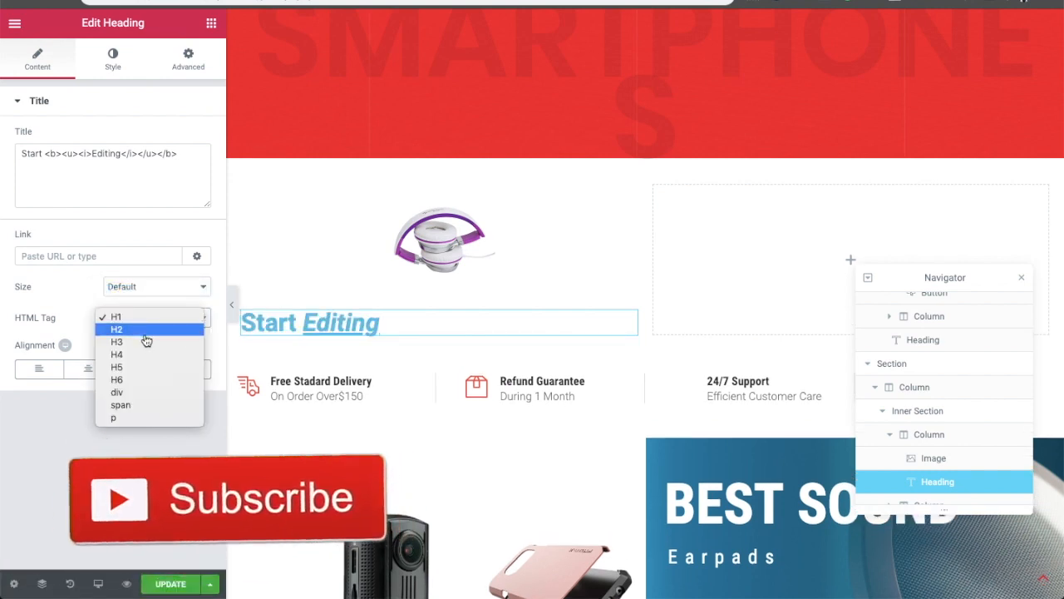
left_click(145, 333)
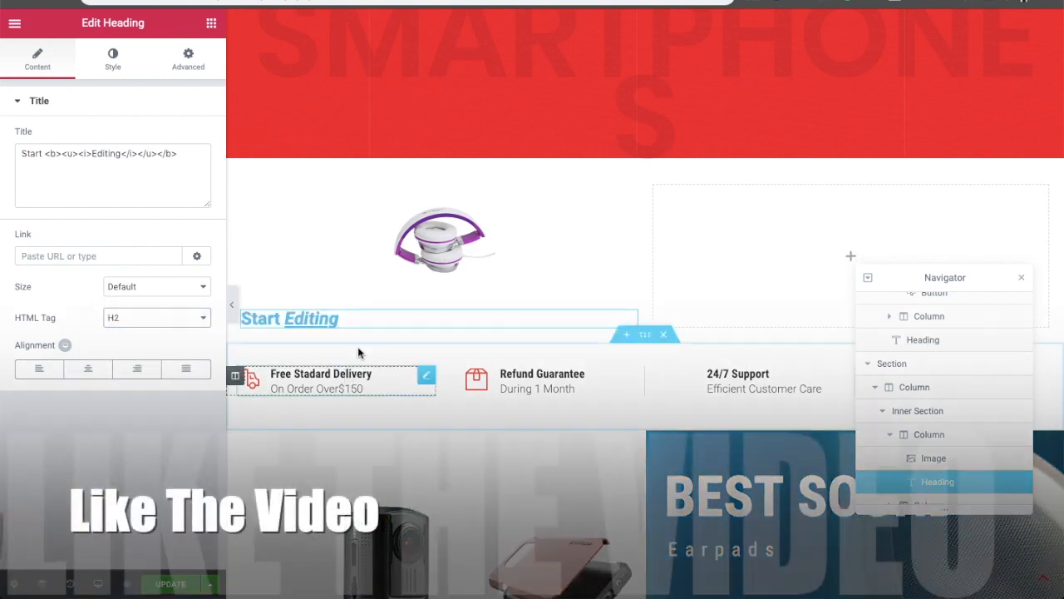
left_click(88, 368)
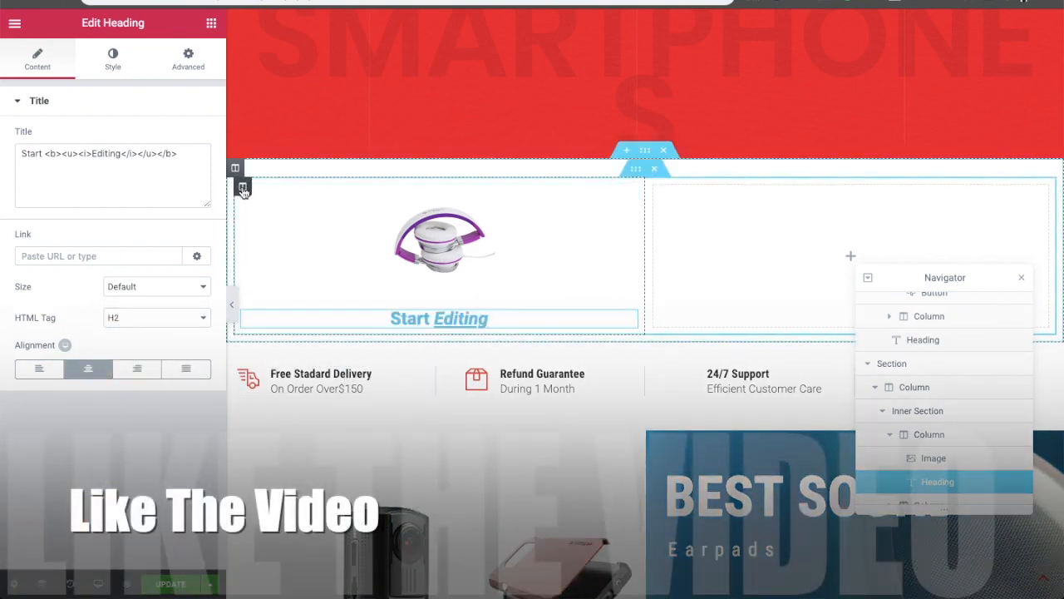
Duplicate the headphones column, then delete the empty third column
right_click(243, 188)
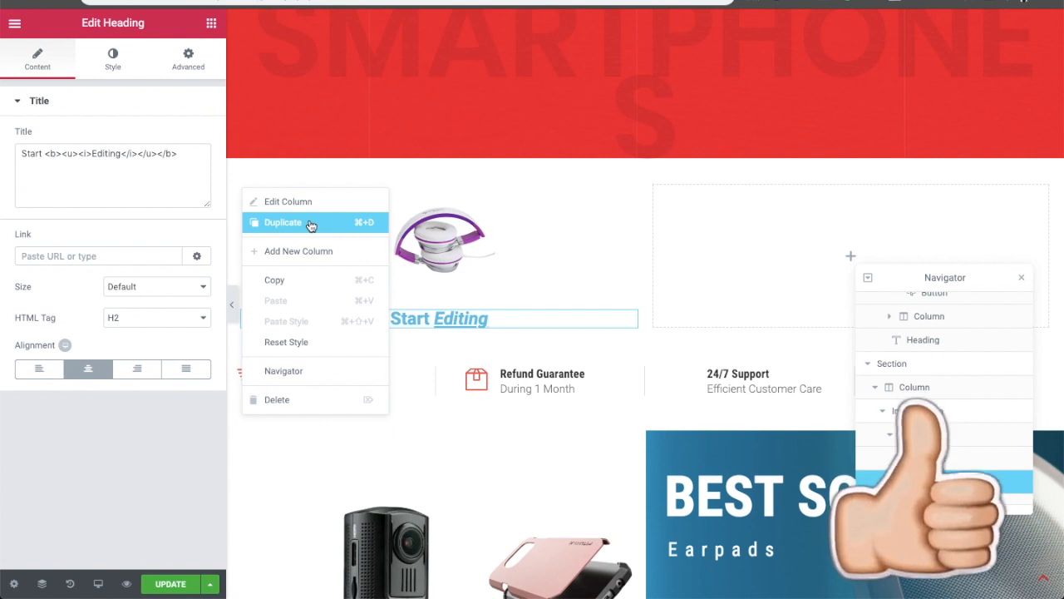
left_click(309, 222)
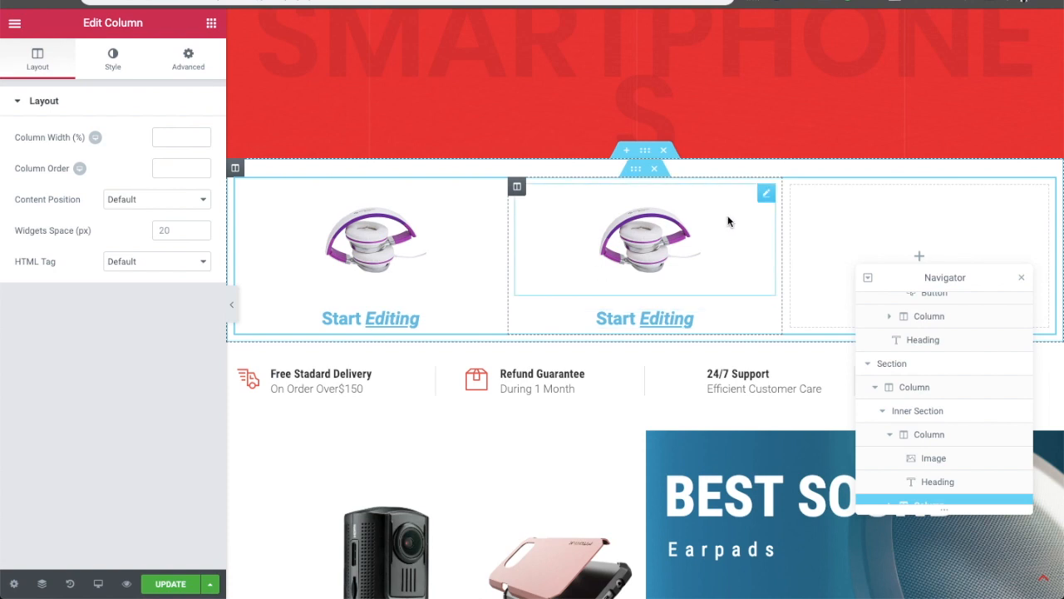
right_click(792, 190)
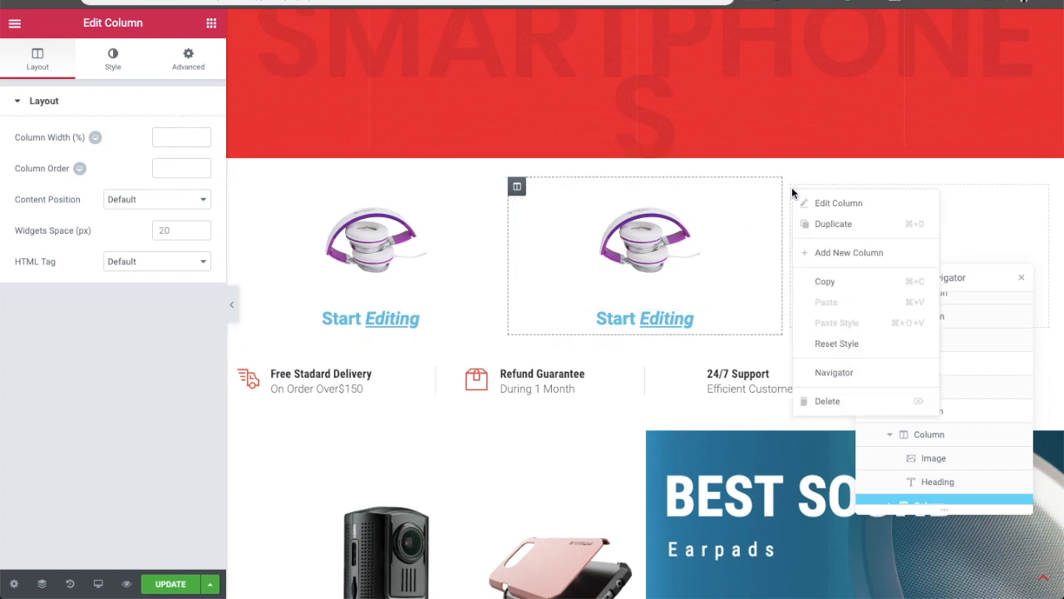
left_click(844, 402)
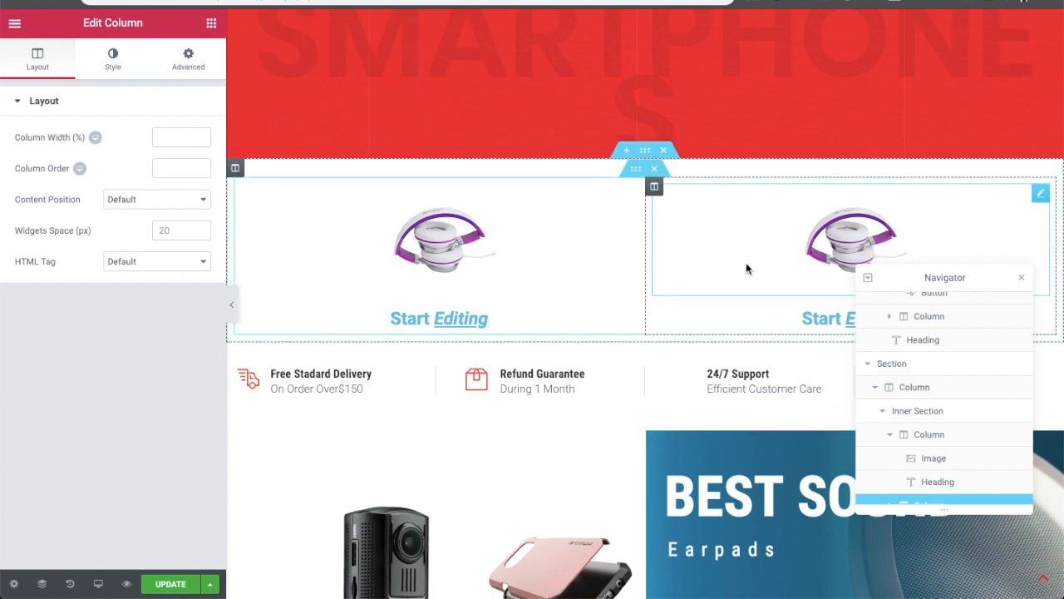
Replace the right column's image with the upright purple-and-white headphones from the Media Library
left_click(841, 251)
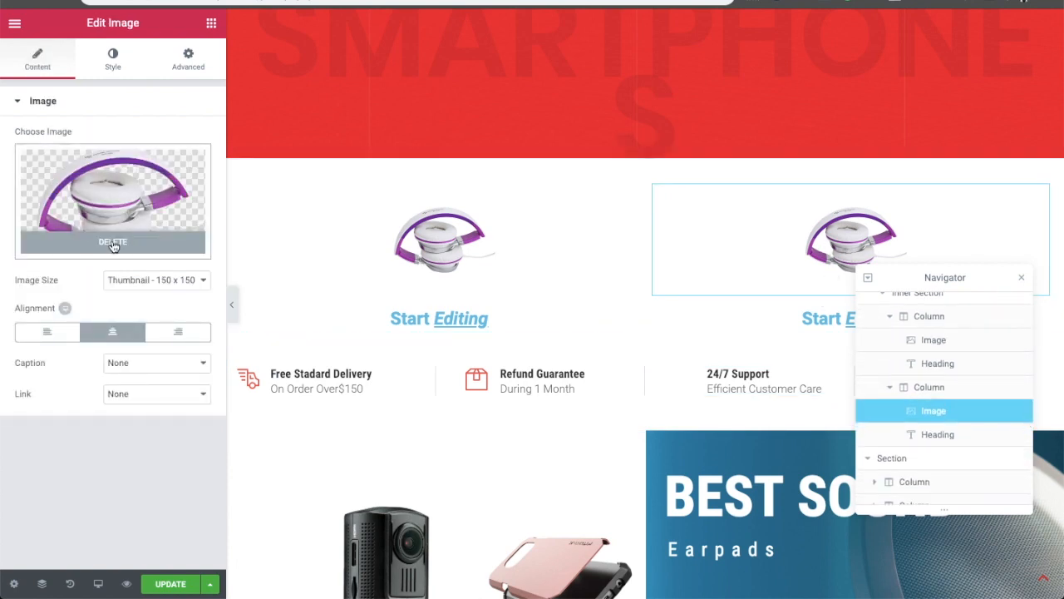
left_click(97, 239)
left_click(113, 201)
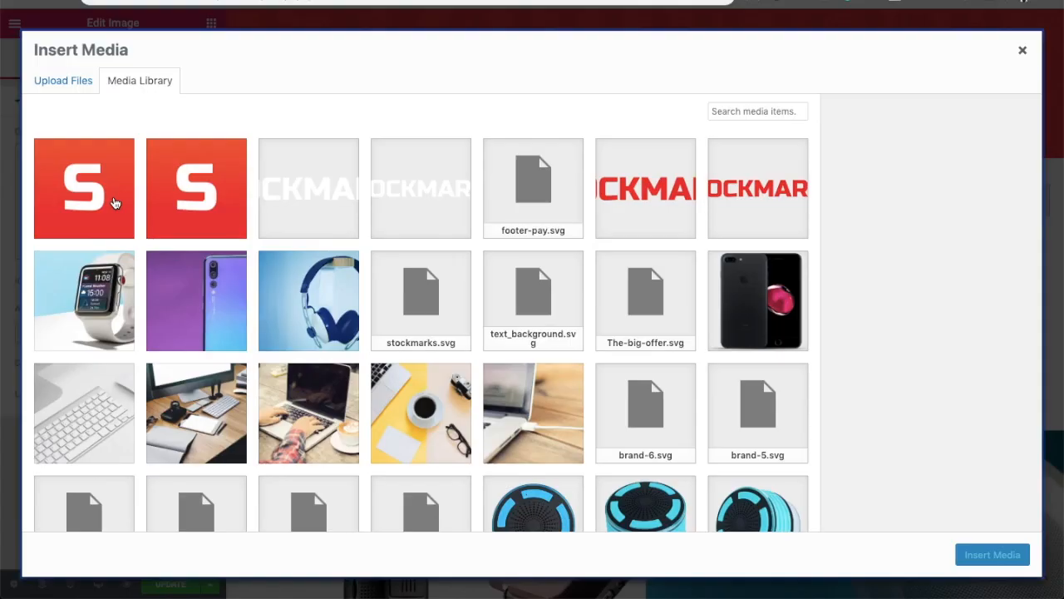
scroll(314, 331, "down", 1)
scroll(314, 331, "down", 3)
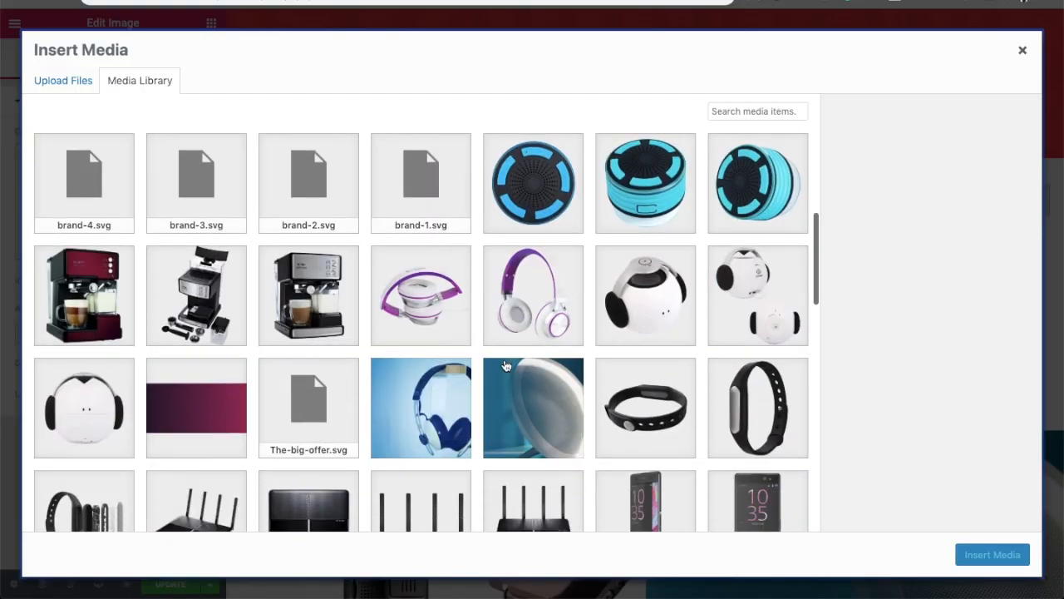
left_click(529, 291)
left_click(992, 555)
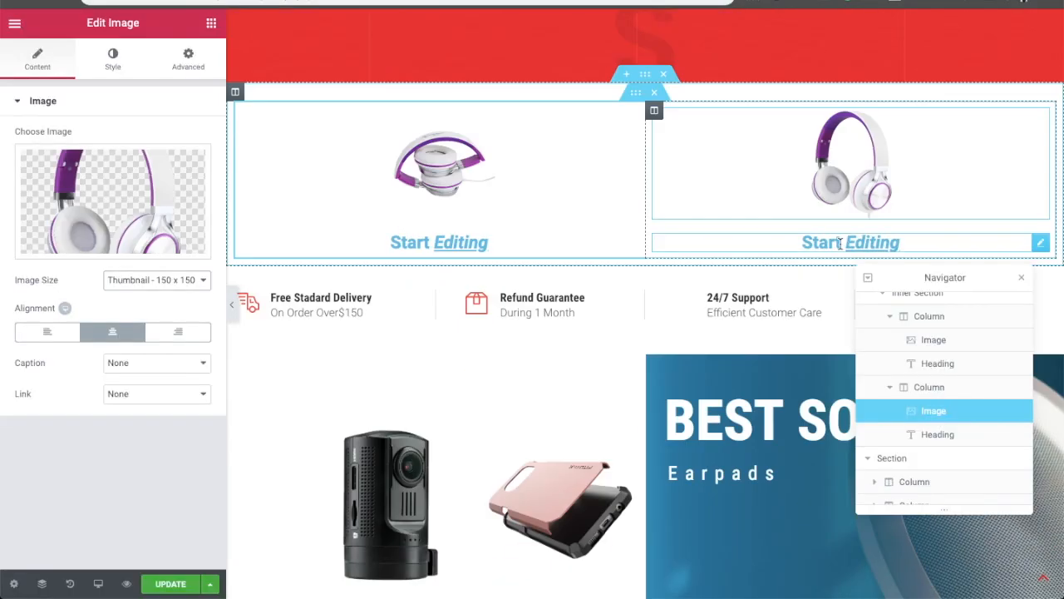
left_click(798, 242)
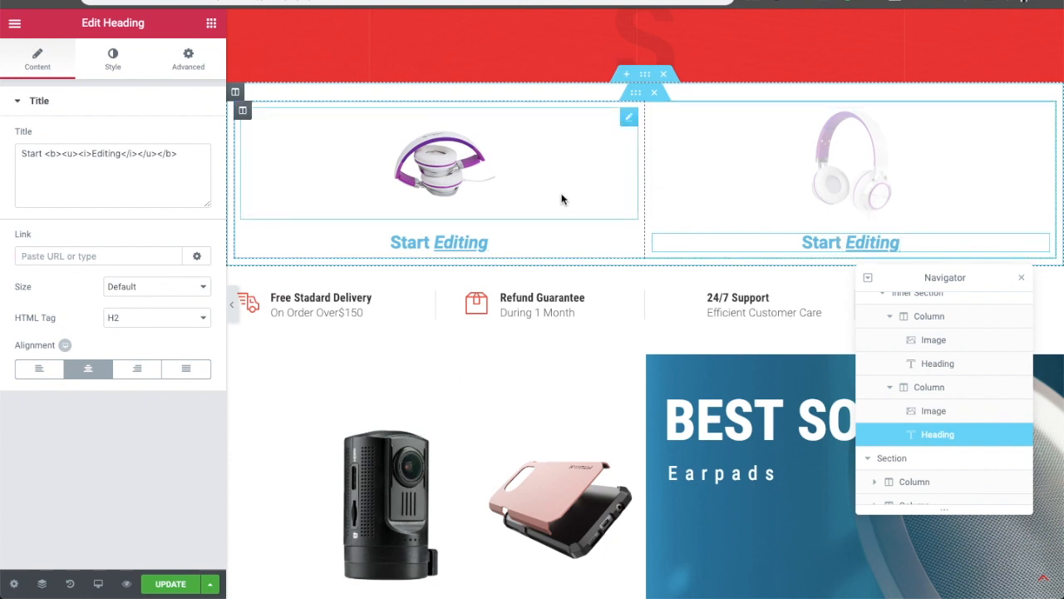
left_click(471, 237)
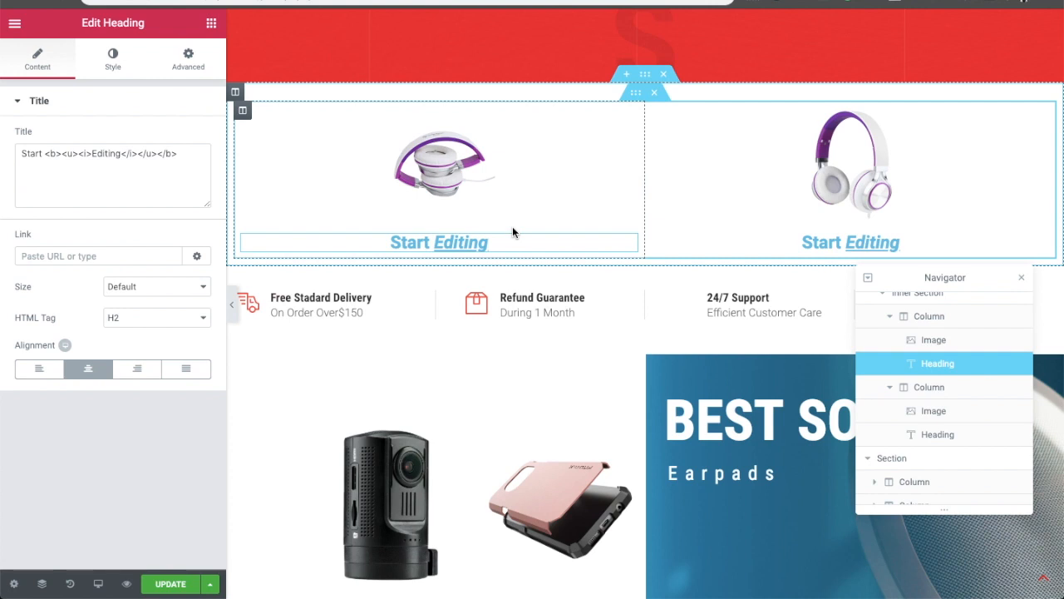
Delete the two-column headphones section, then select the Free Standard Delivery feature box
left_click(664, 75)
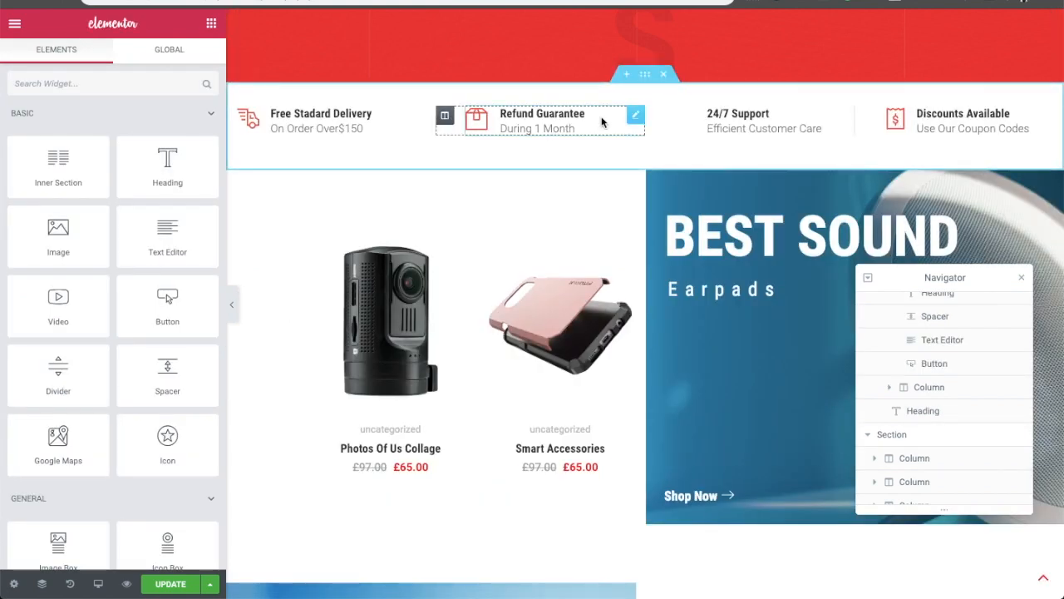
left_click(645, 75)
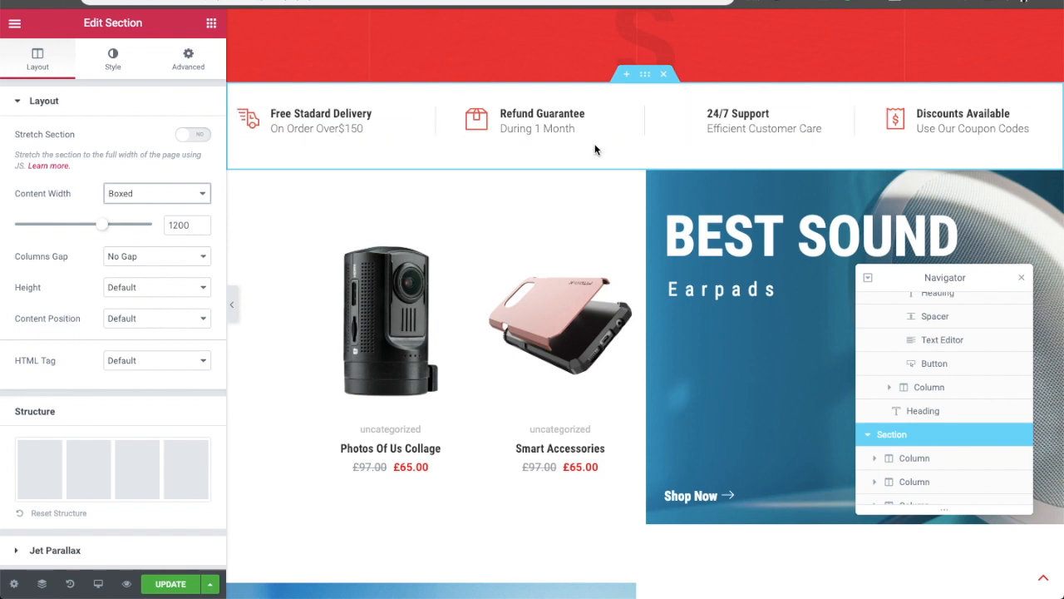
left_click(767, 114)
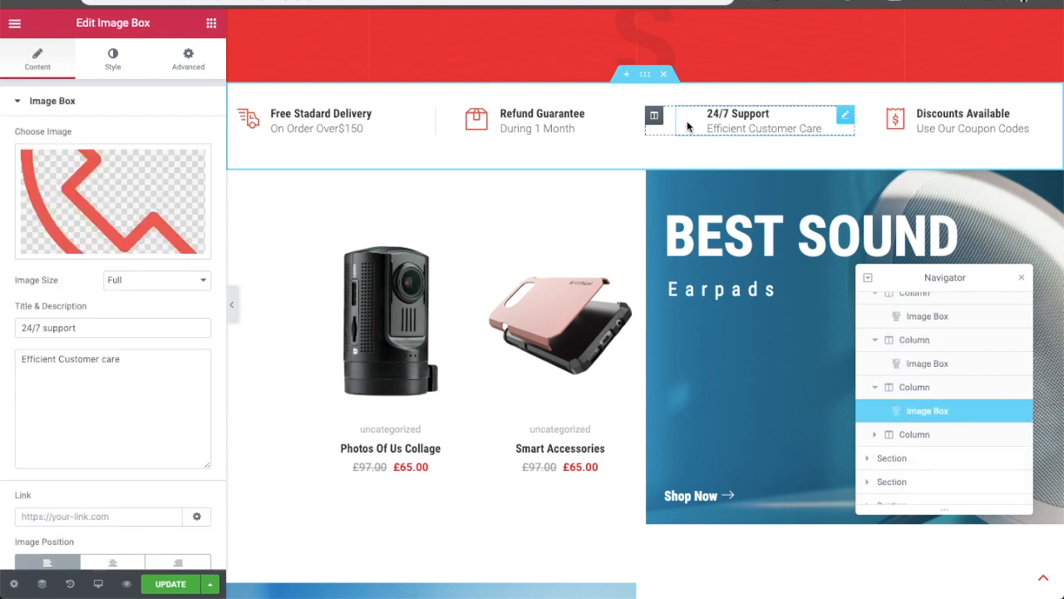
right_click(864, 117)
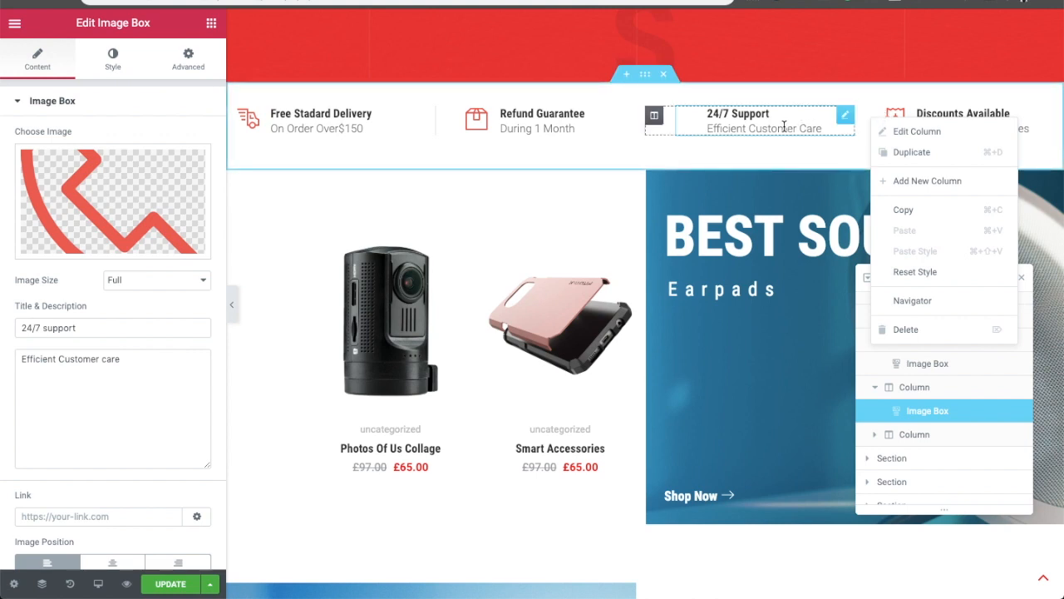
left_click(259, 128)
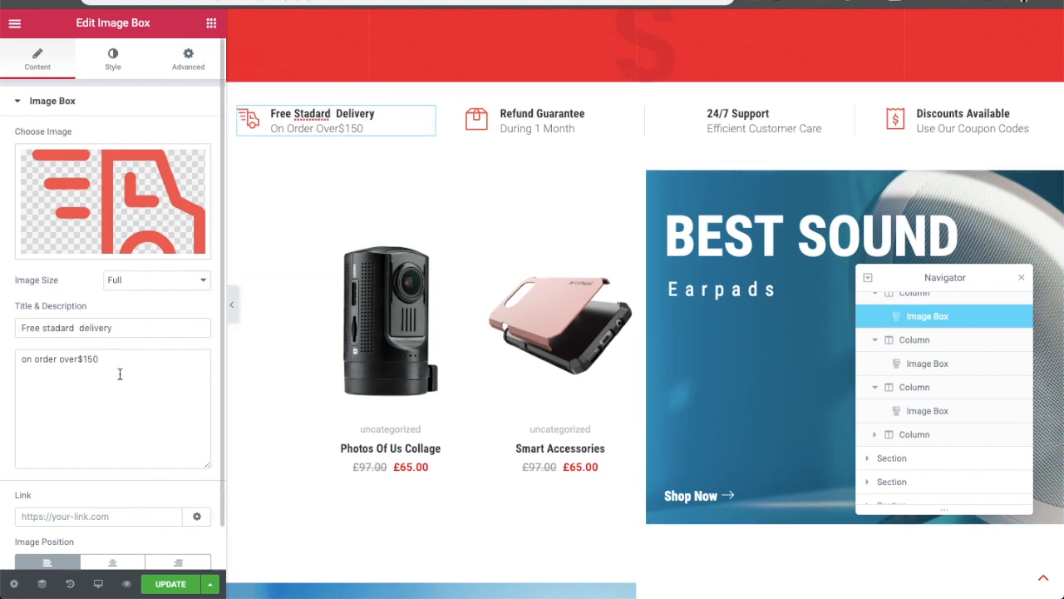
scroll(120, 374, "down", 1)
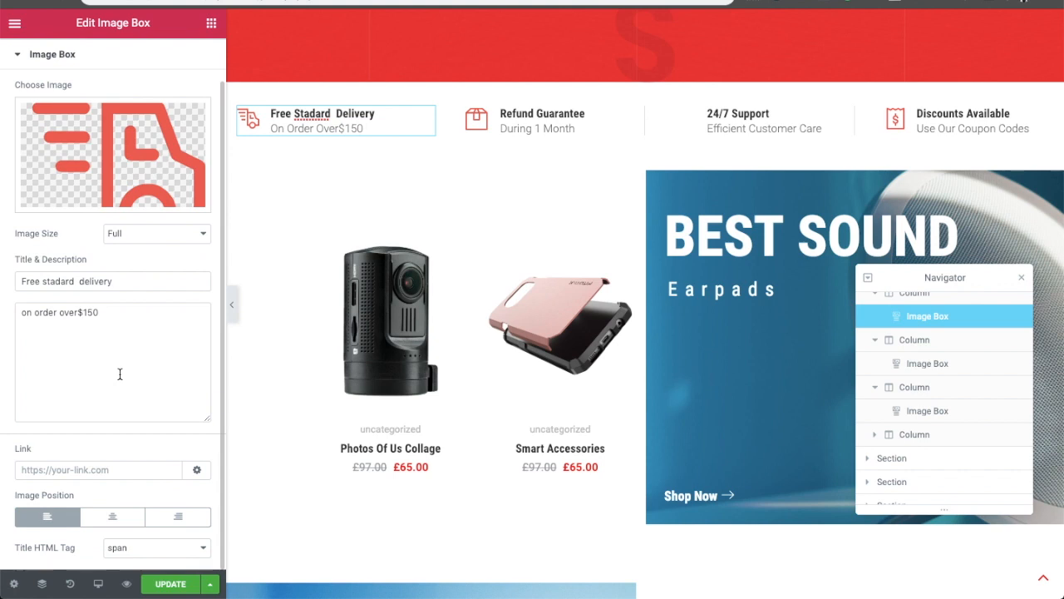
left_click(96, 469)
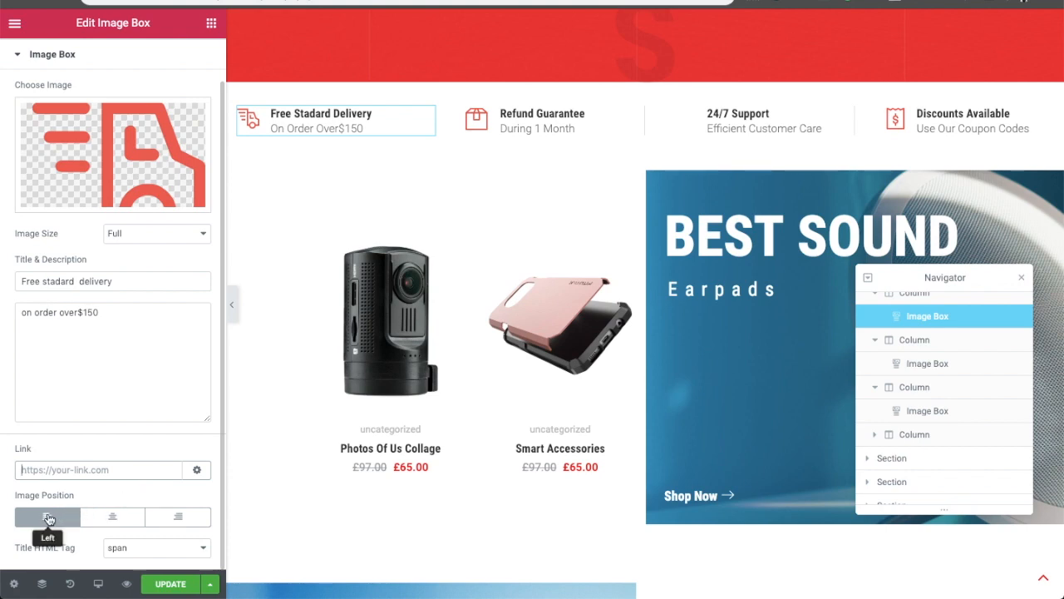
scroll(597, 149, "down", 2)
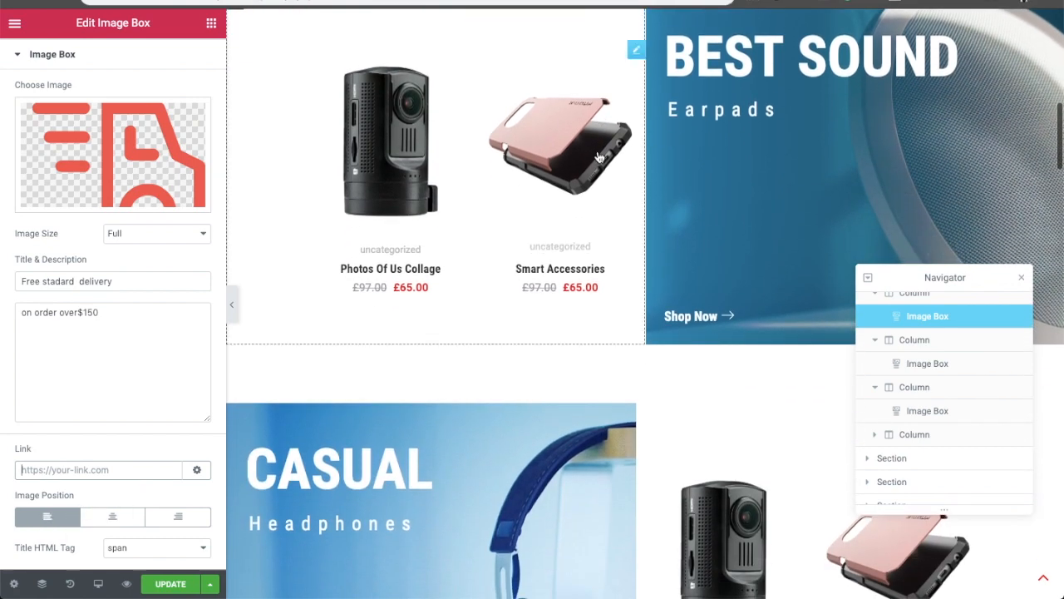
scroll(597, 150, "up", 3)
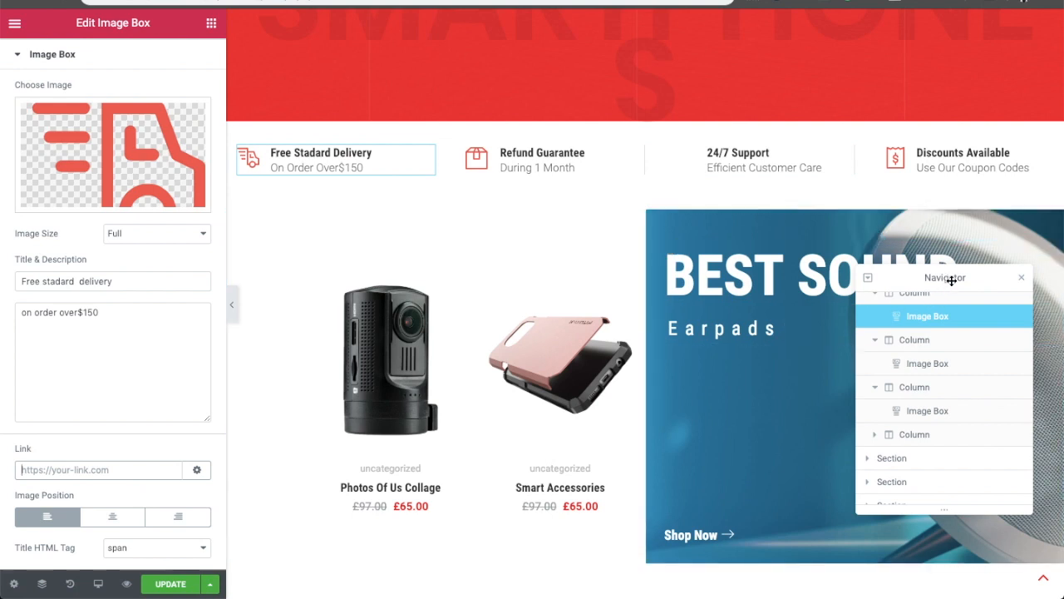
left_click_drag(952, 281, 951, 312)
scroll(952, 361, "up", 5)
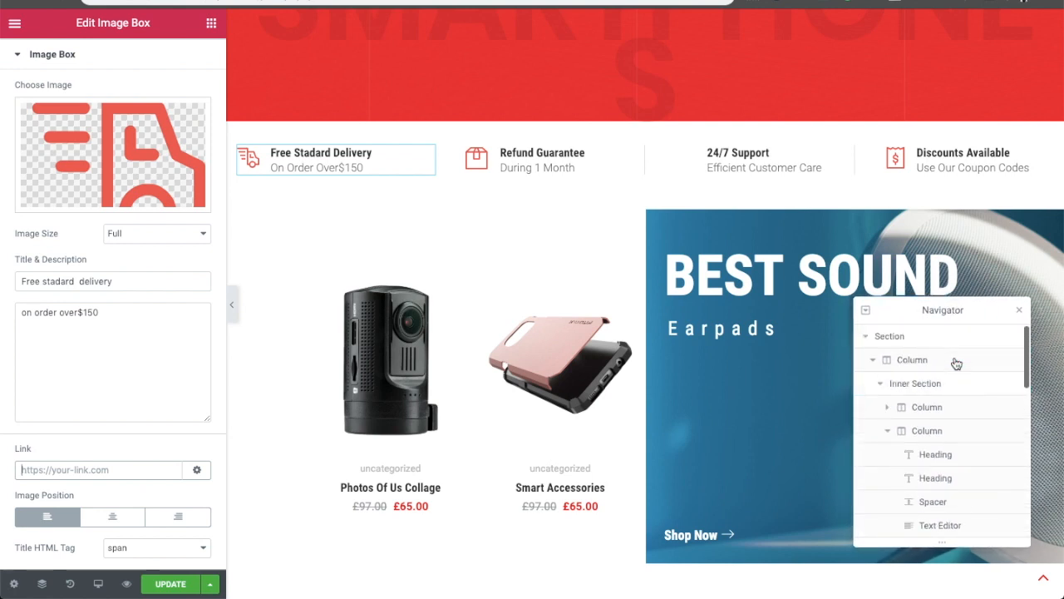
scroll(938, 403, "down", 10)
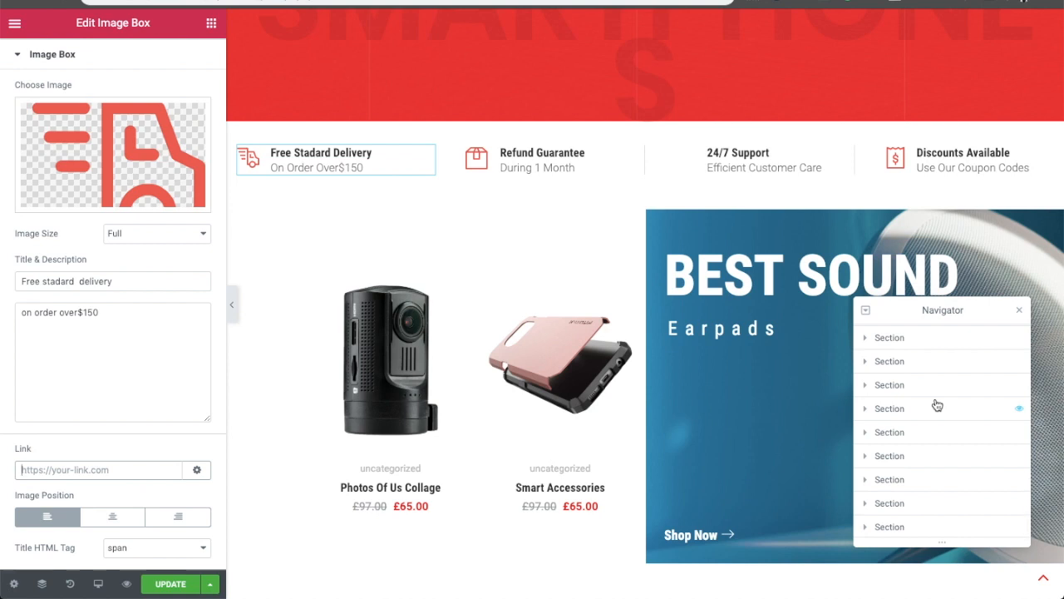
scroll(910, 371, "up", 10)
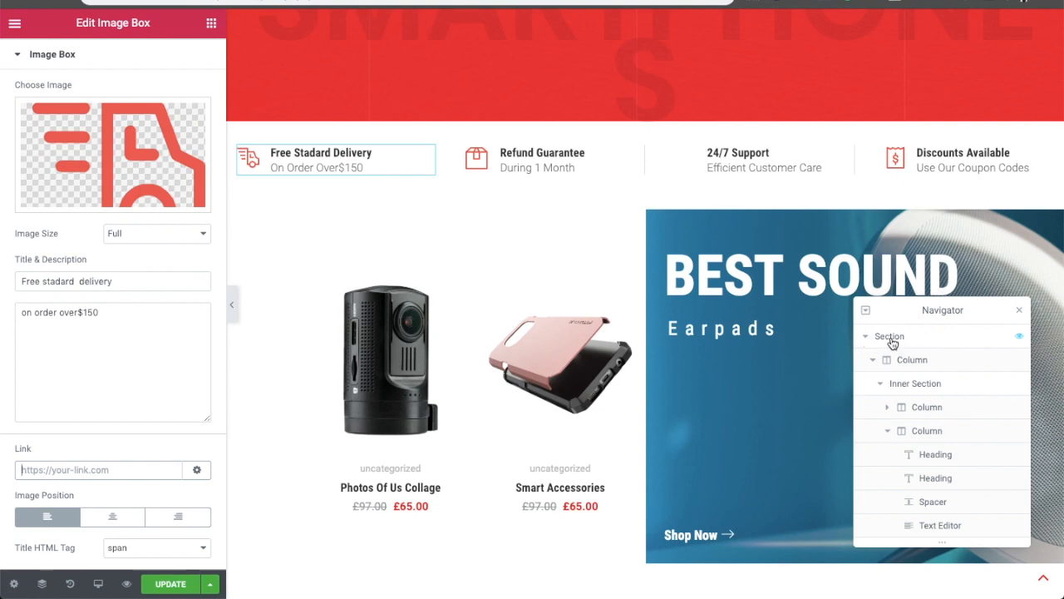
Remove the hero section's red background image and set its background to light blue #6ec1e4
left_click(890, 337)
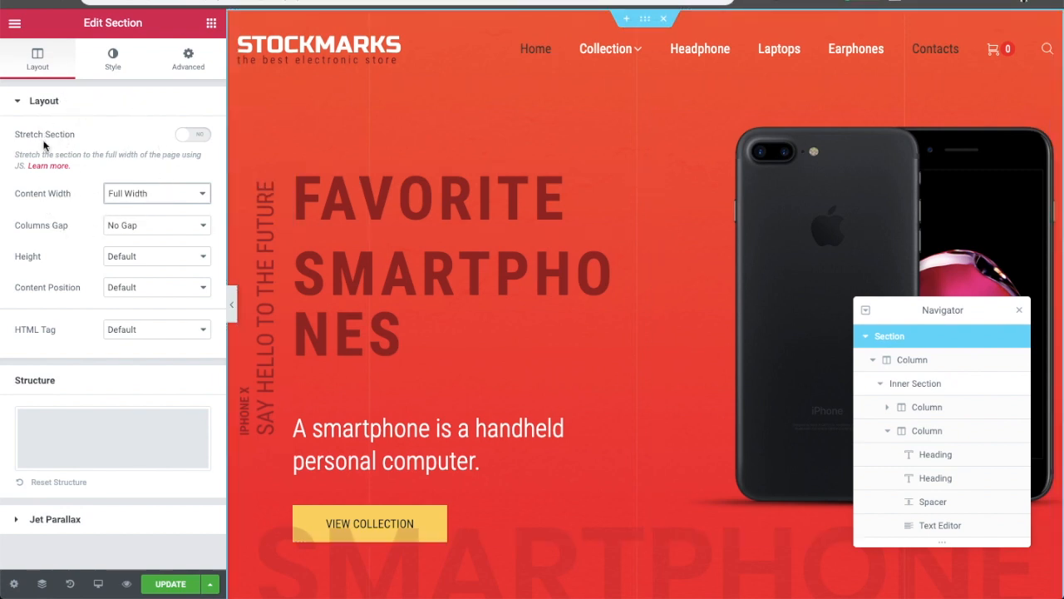
left_click(110, 71)
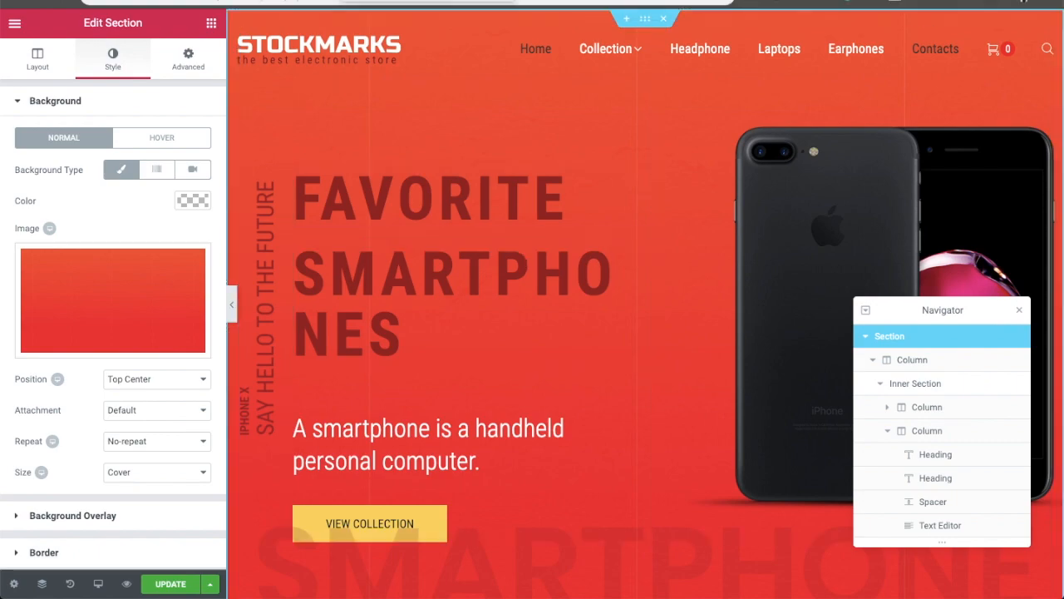
left_click(332, 2)
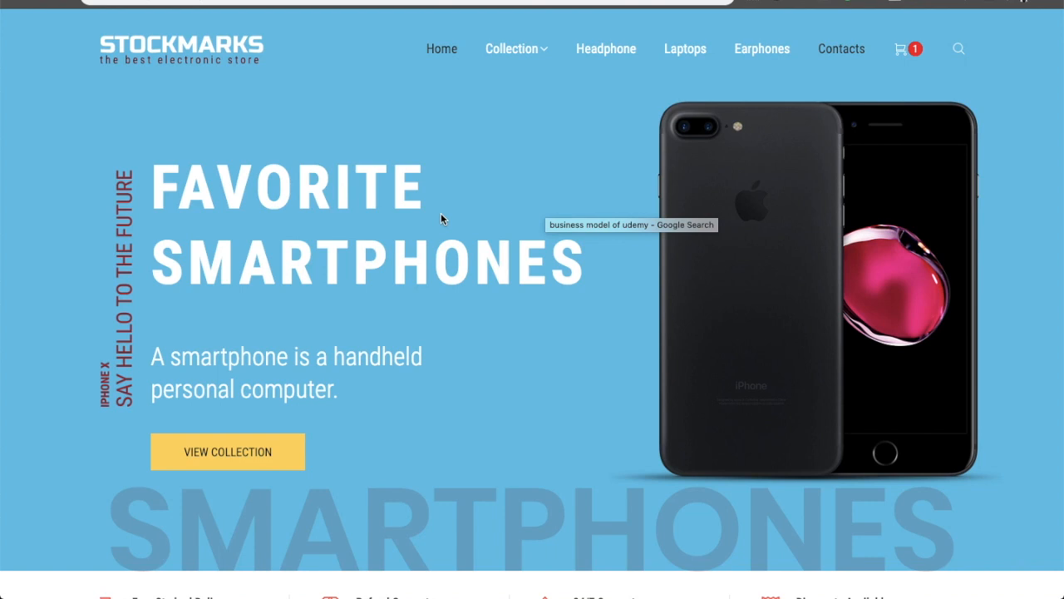
left_click(466, 1)
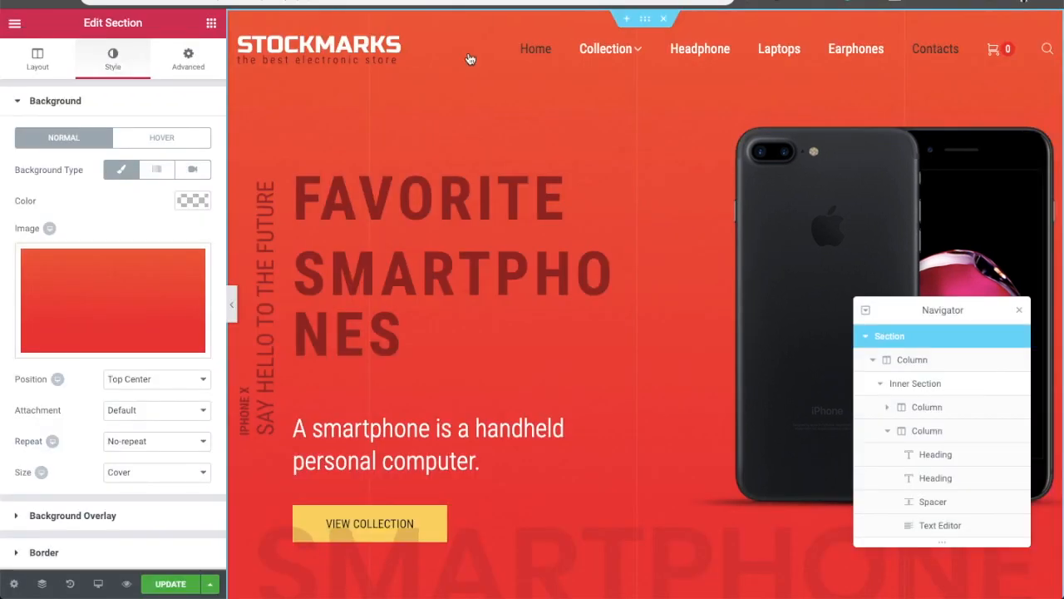
mouse_move(159, 356)
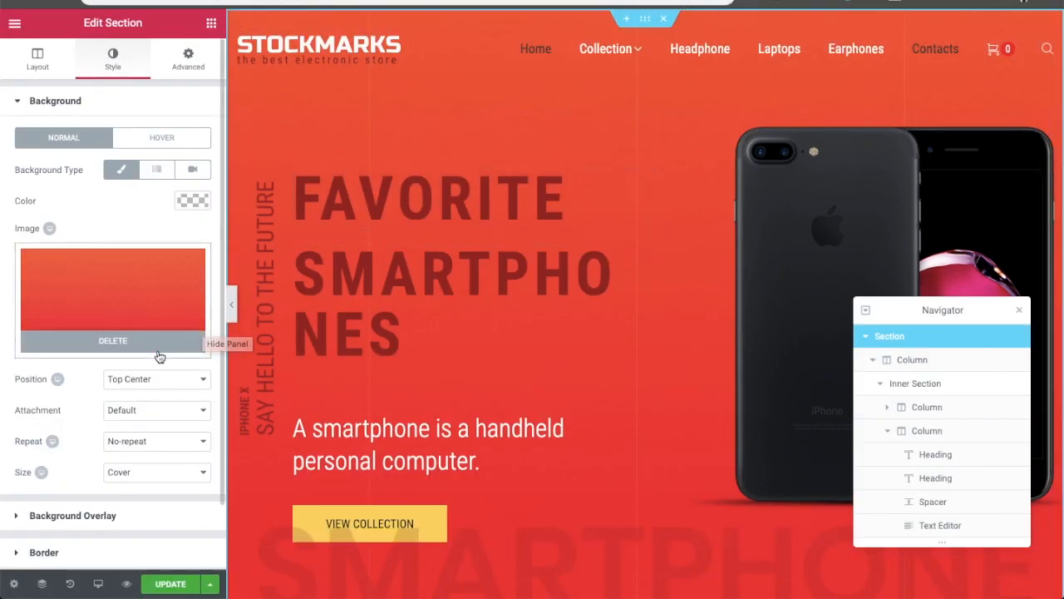
left_click(113, 341)
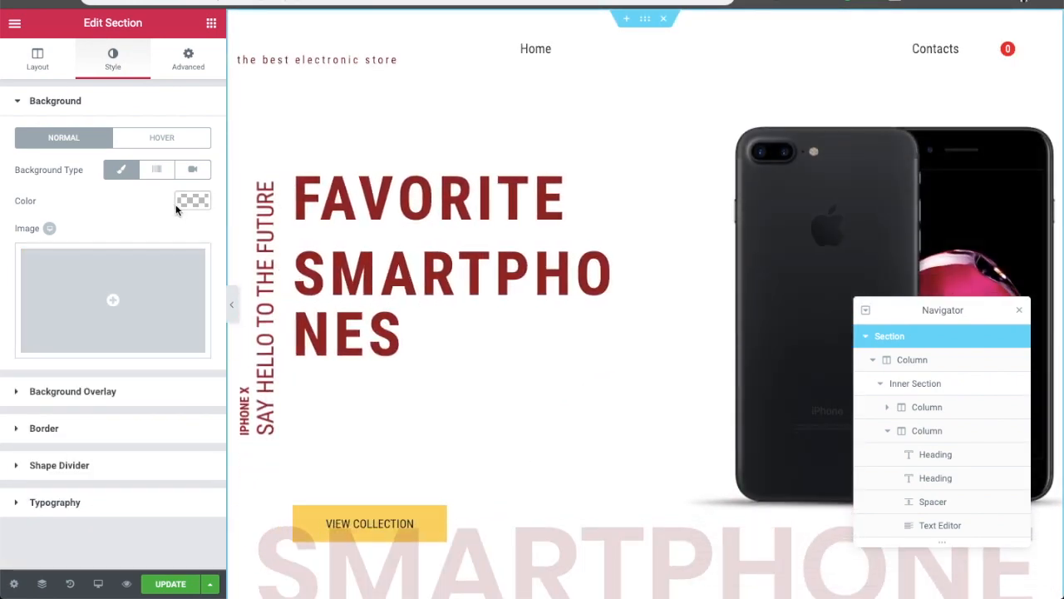
left_click(192, 200)
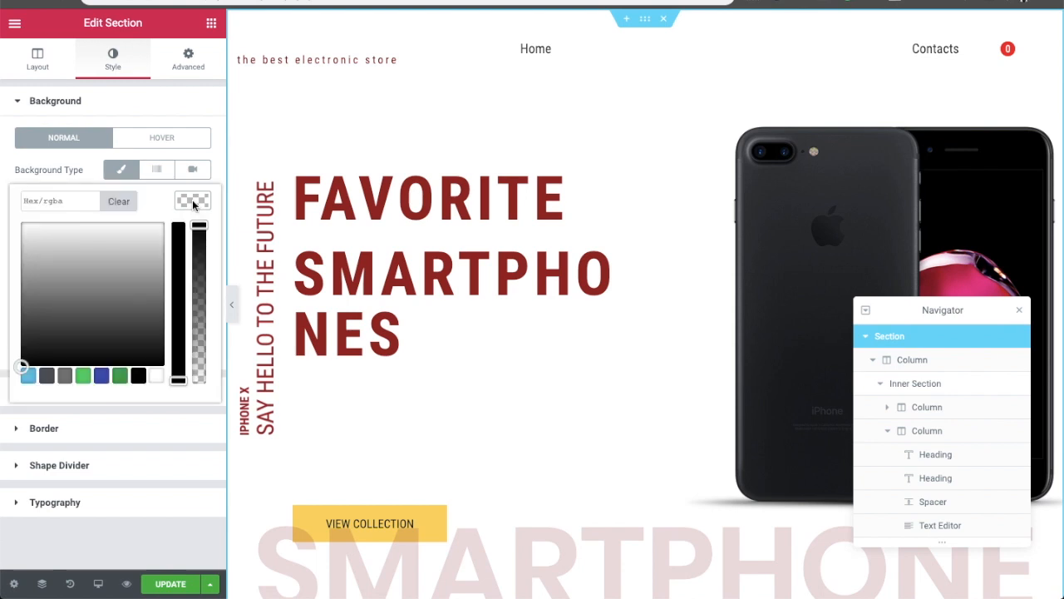
left_click(28, 376)
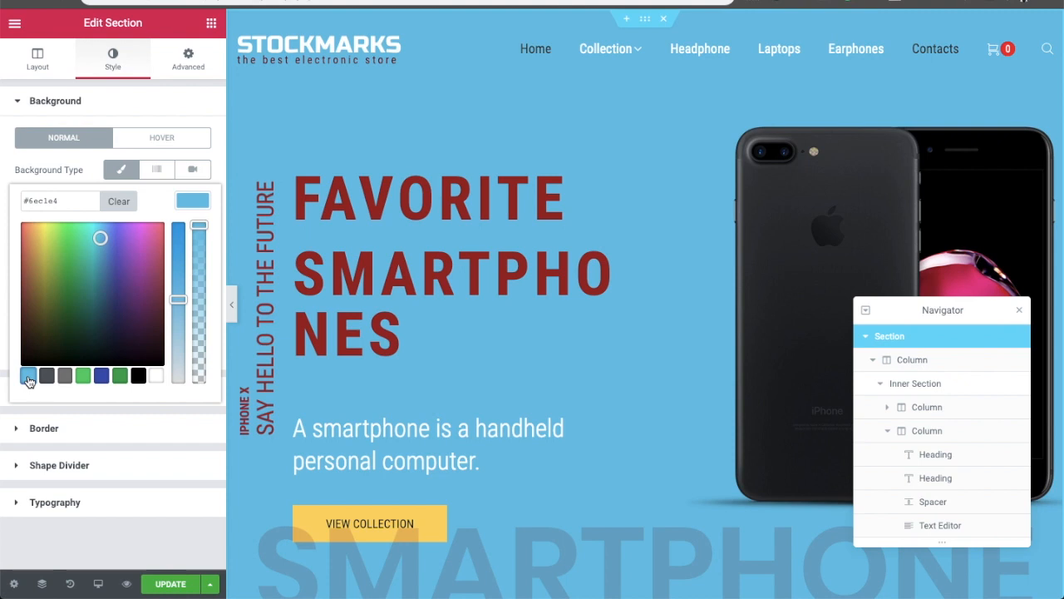
Change the FAVORITE hero heading's text colour to white #ffffff
left_click(362, 181)
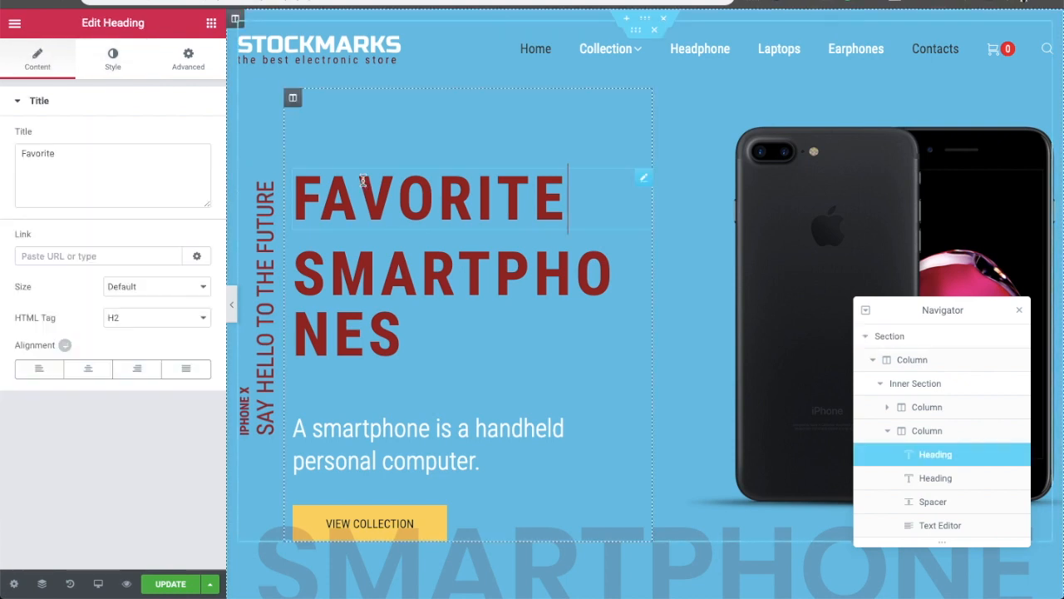
double_click(416, 198)
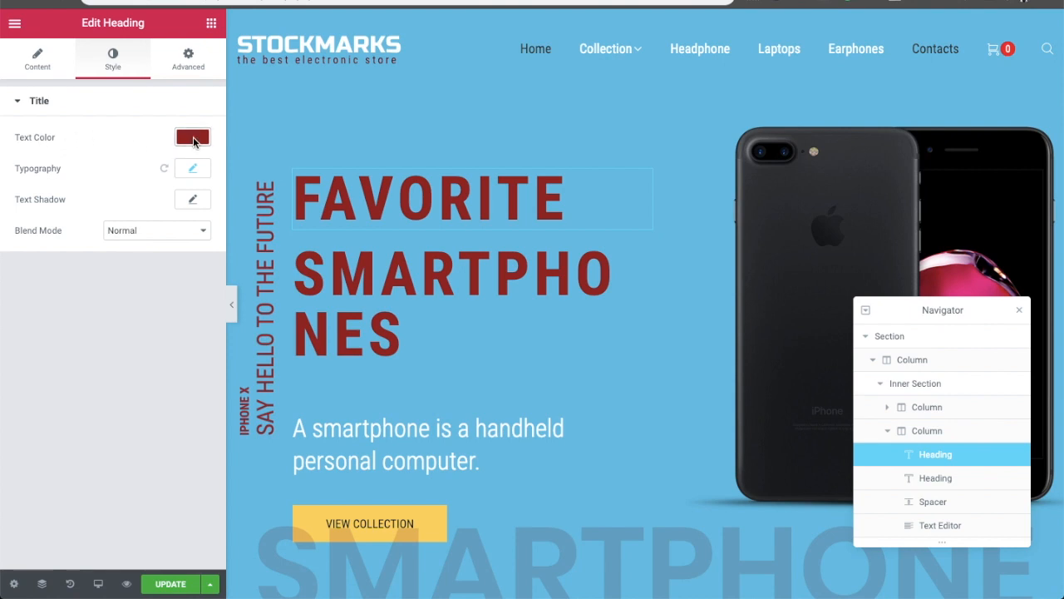
left_click(193, 138)
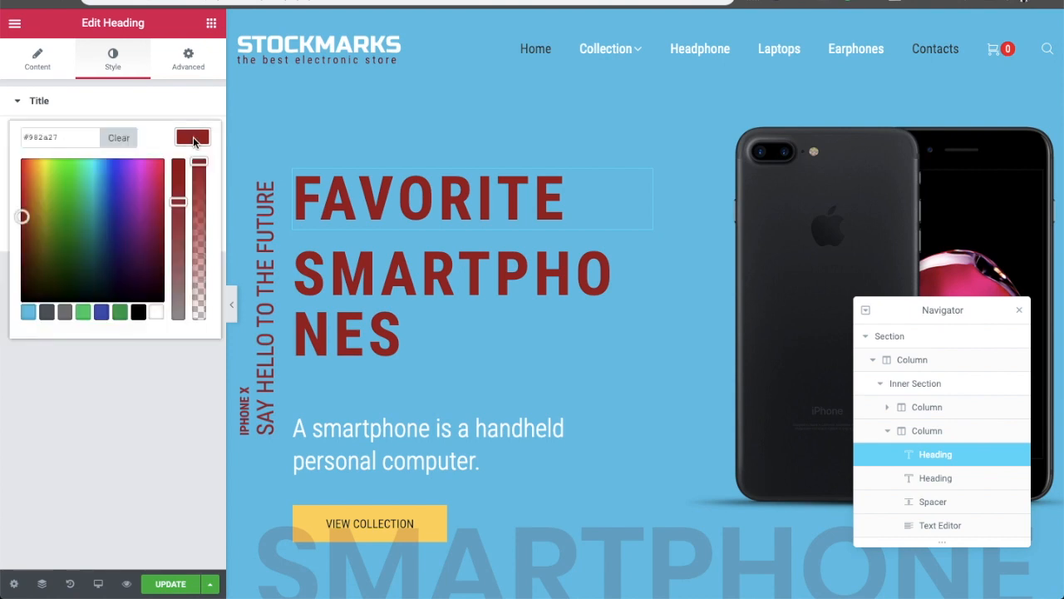
left_click(156, 313)
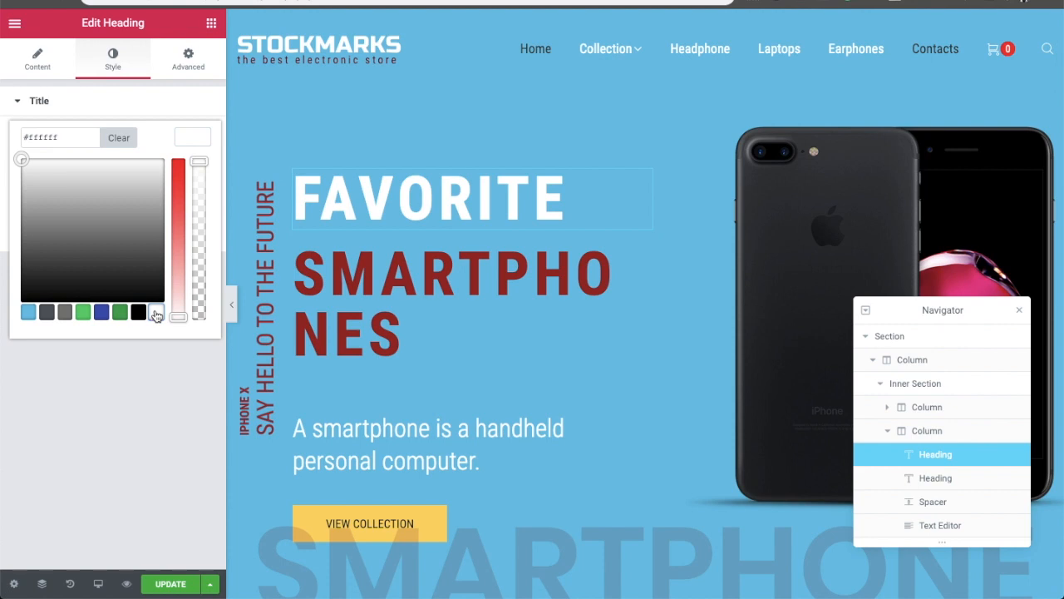
Change the SMARTPHONES heading's text colour to white as well
left_click(359, 272)
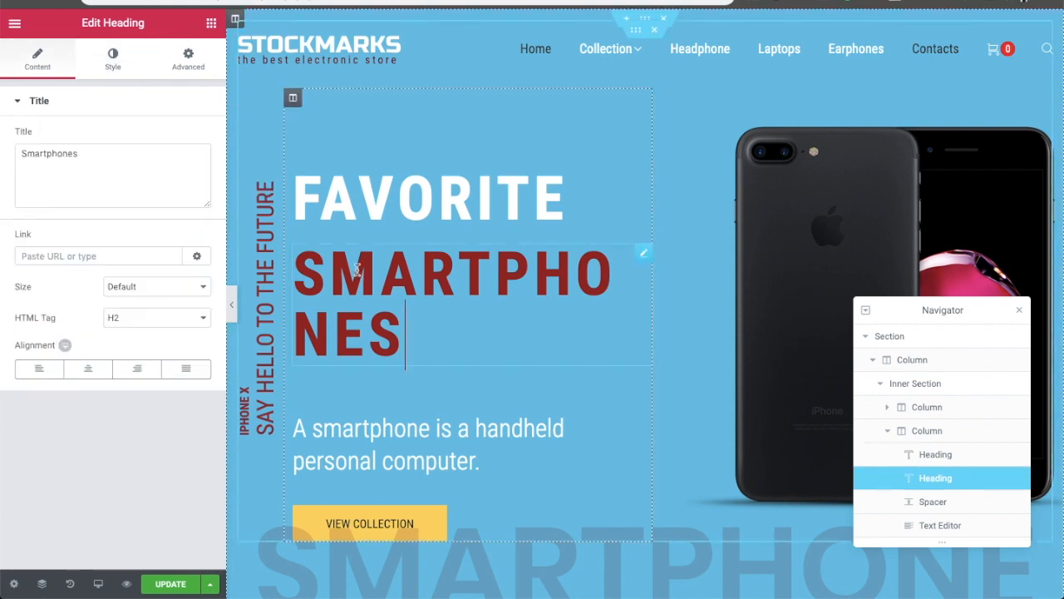
left_click(113, 70)
left_click(192, 137)
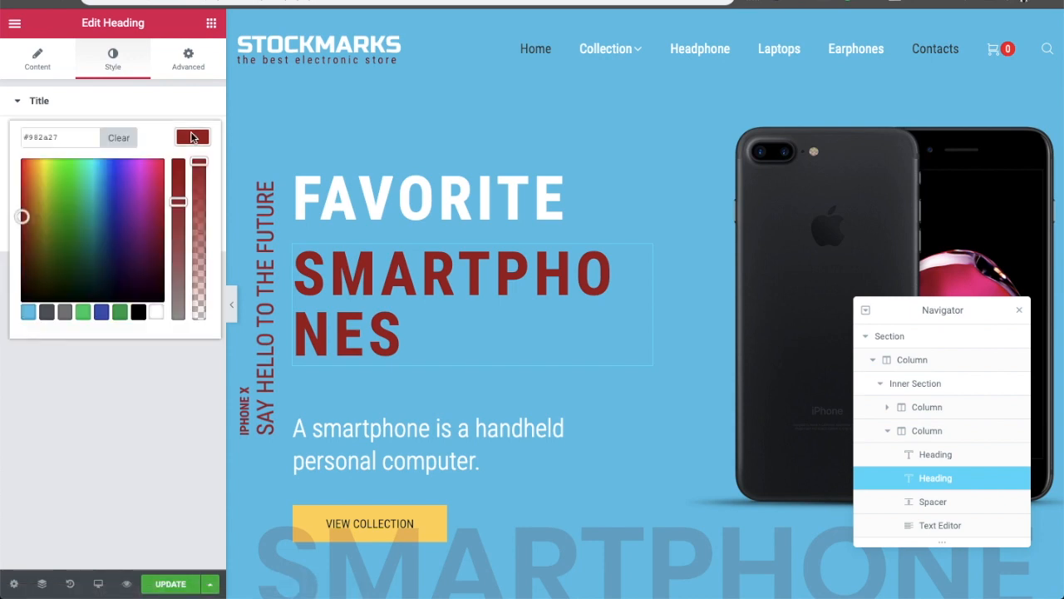
left_click(157, 312)
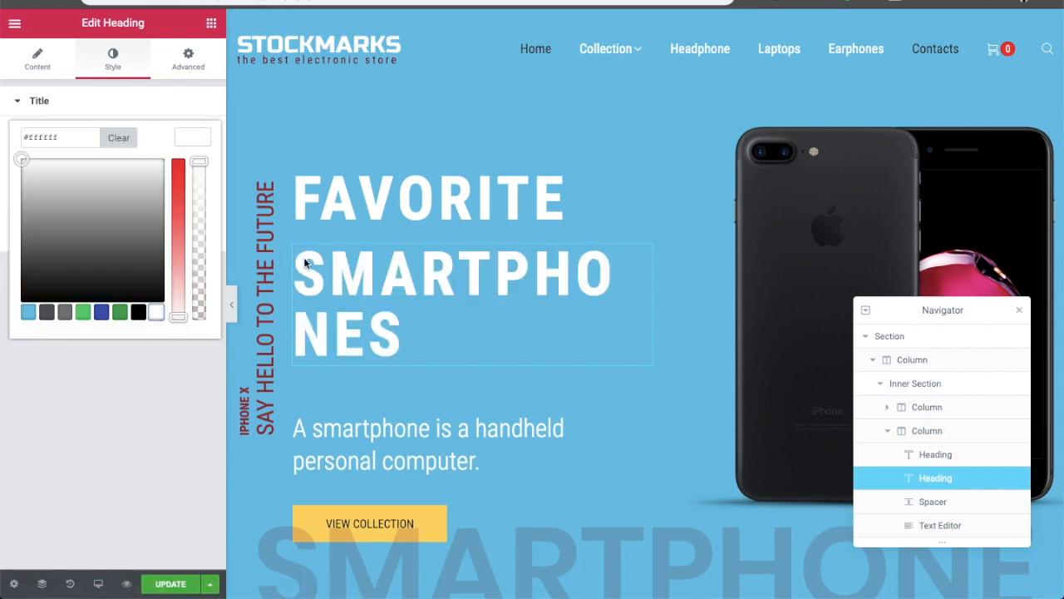
left_click(375, 212)
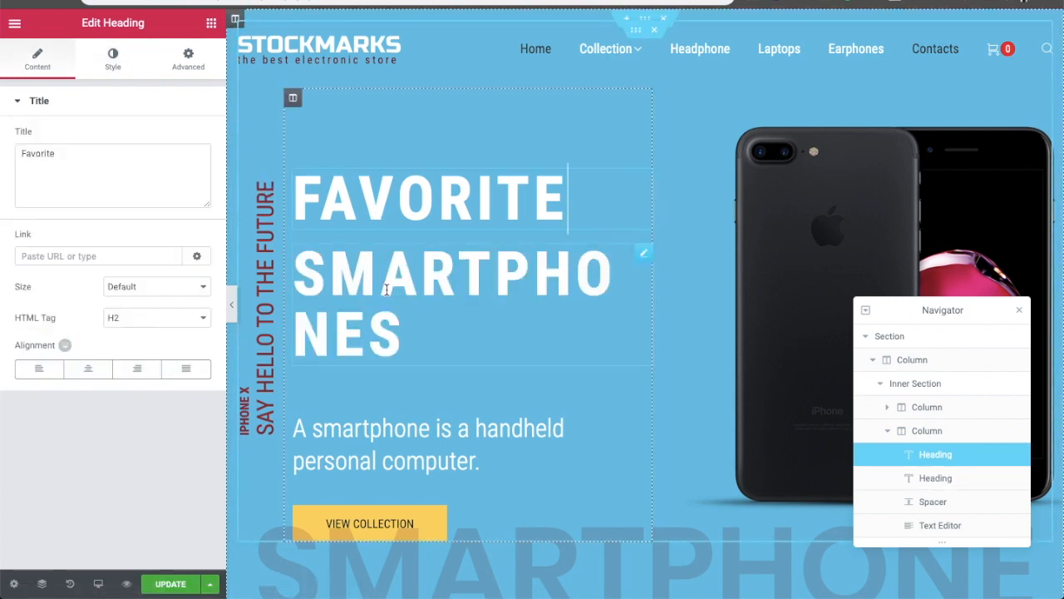
left_click(257, 225)
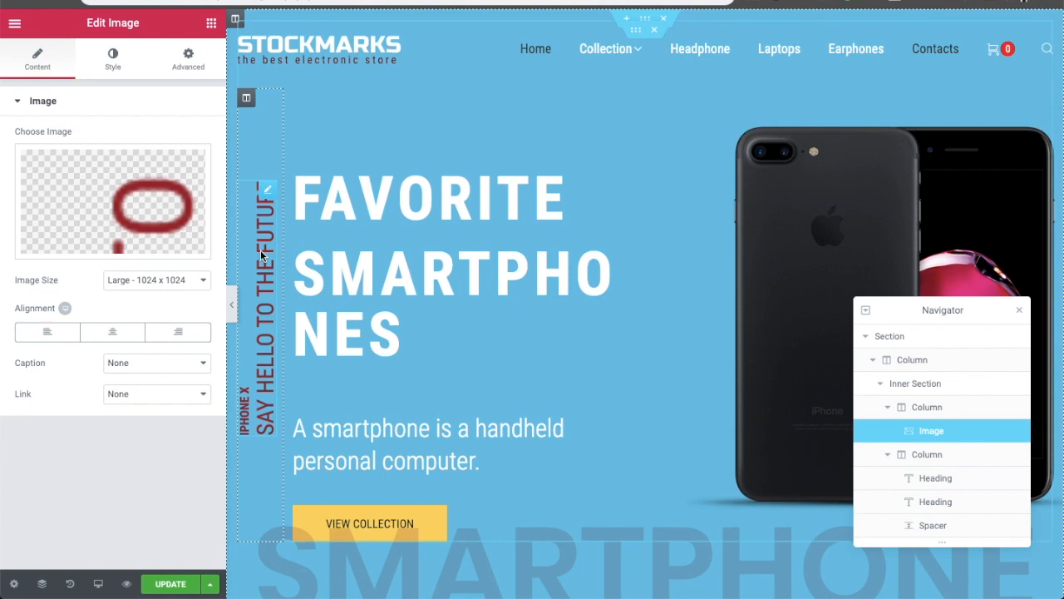
Select the hero's black iPhone image and check its Image Size options, keeping Full
mouse_move(166, 226)
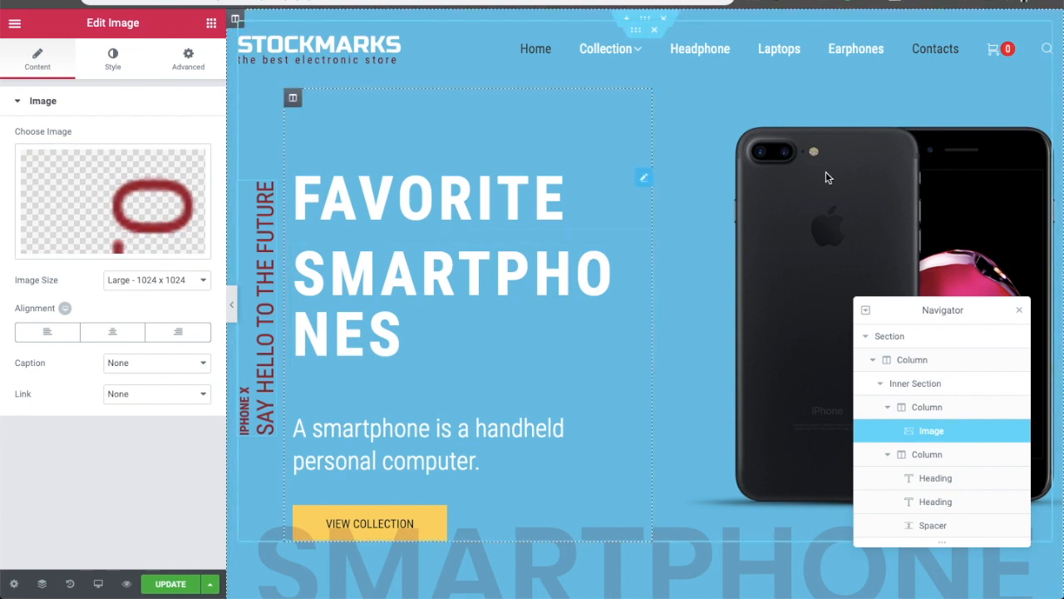
left_click(848, 183)
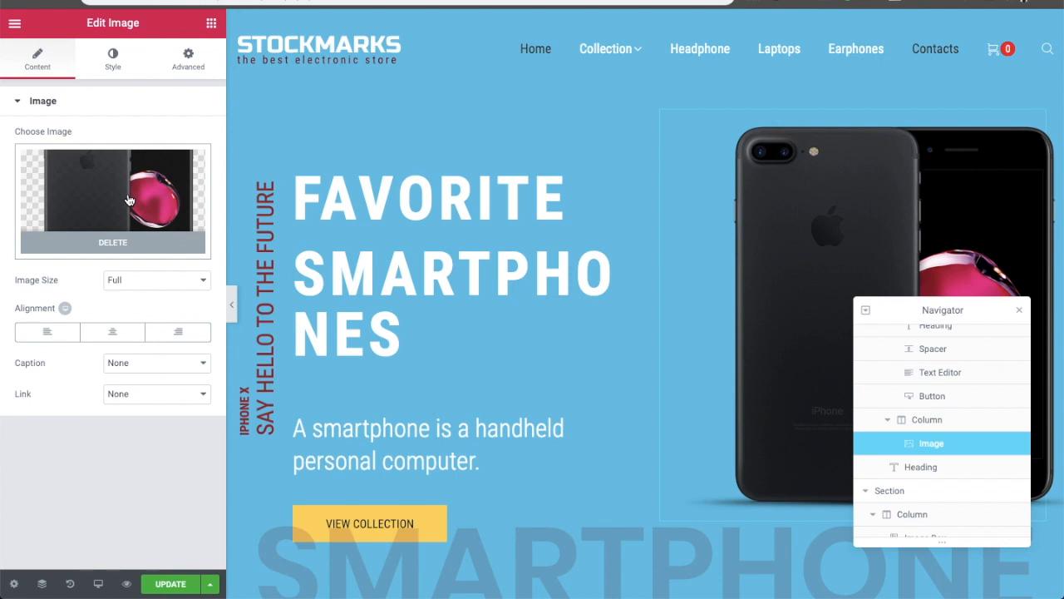
left_click(158, 280)
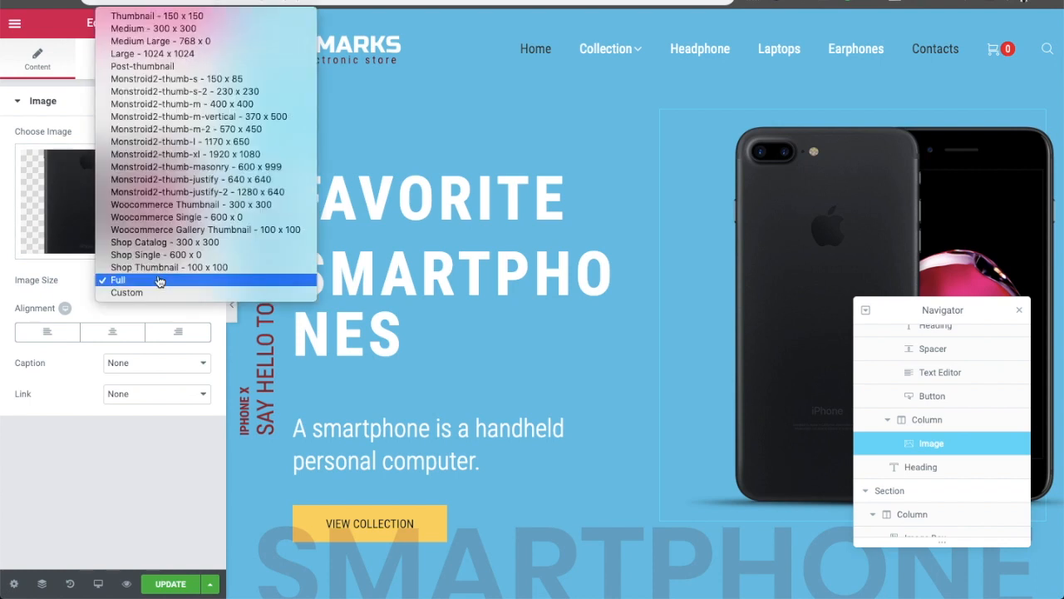
left_click(62, 290)
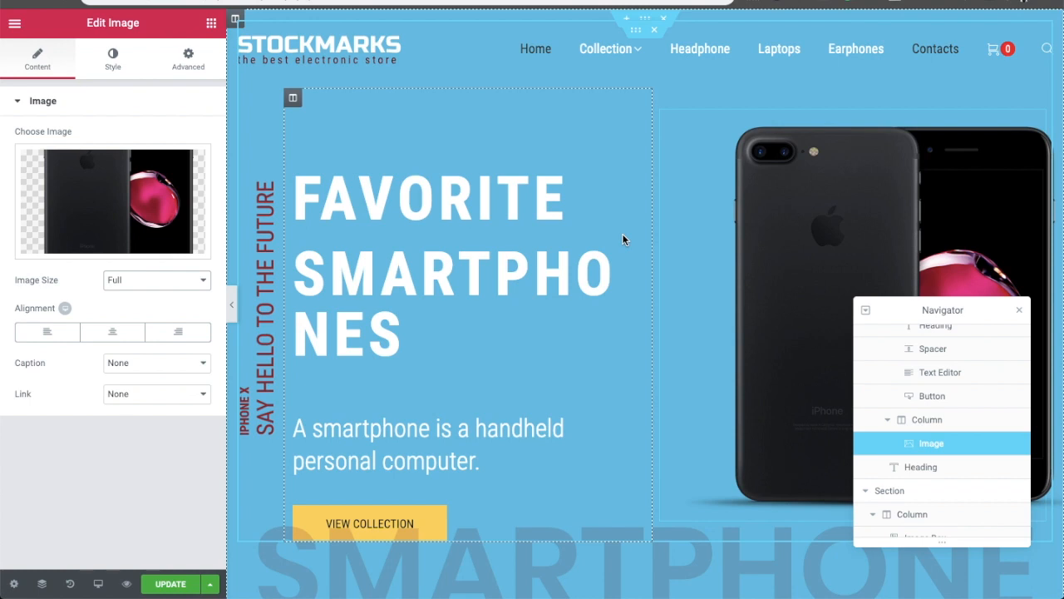
scroll(622, 236, "down", 10)
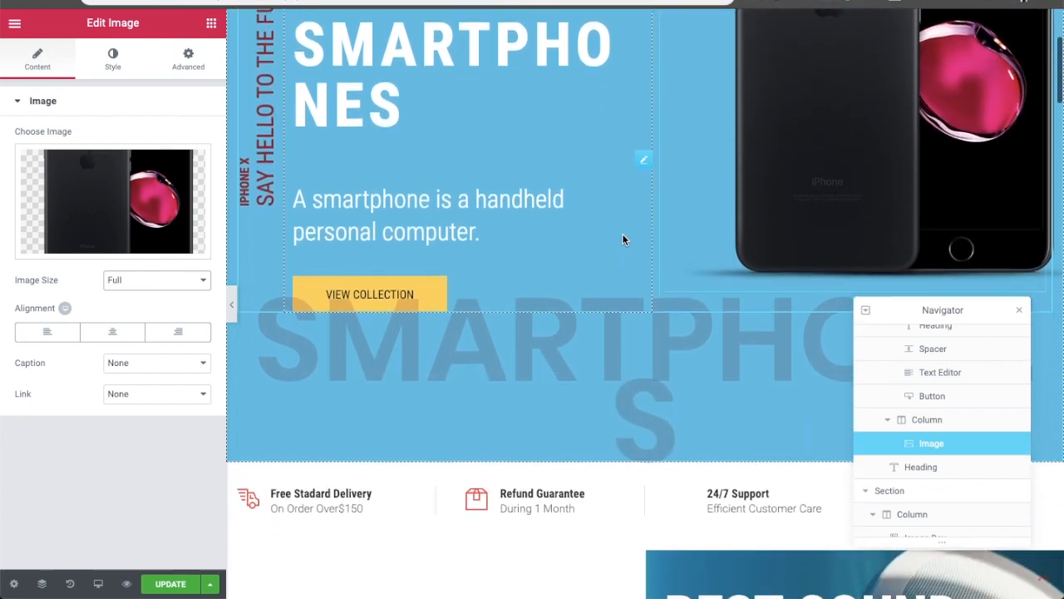
scroll(622, 240, "down", 10)
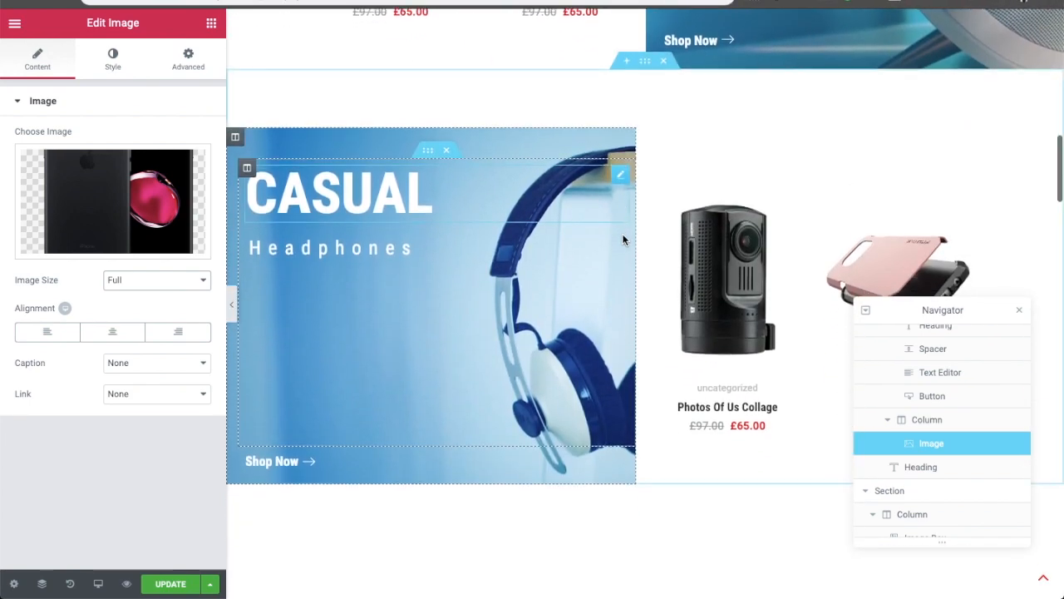
scroll(623, 241, "down", 10)
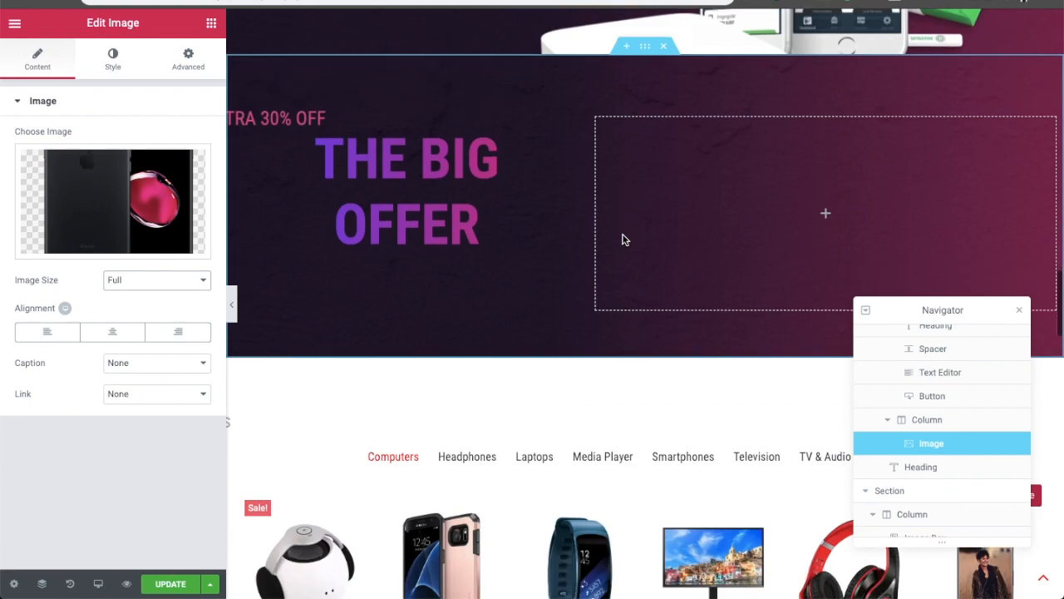
scroll(622, 240, "down", 10)
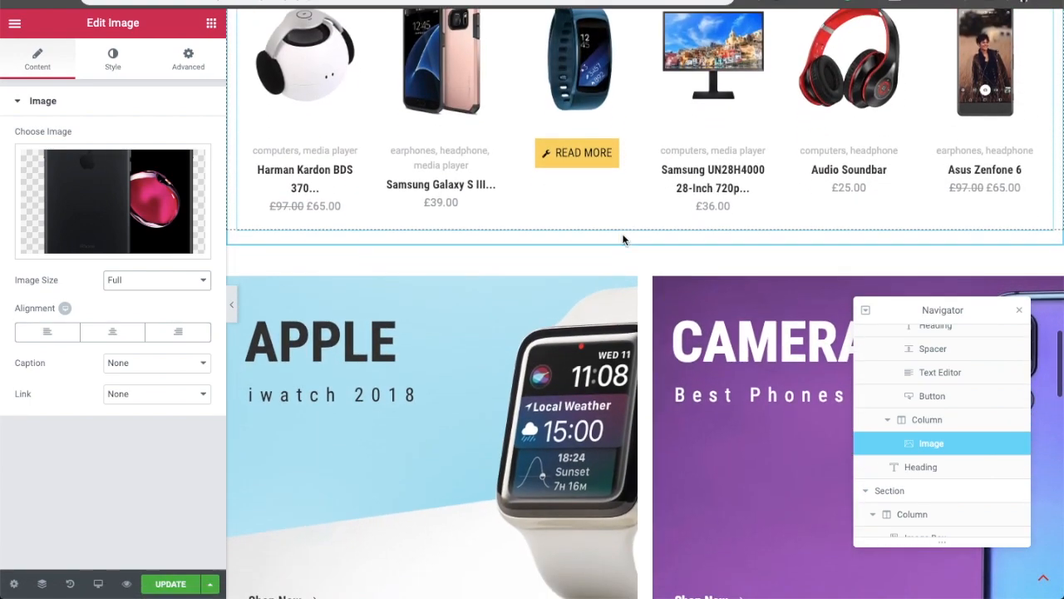
scroll(622, 240, "down", 10)
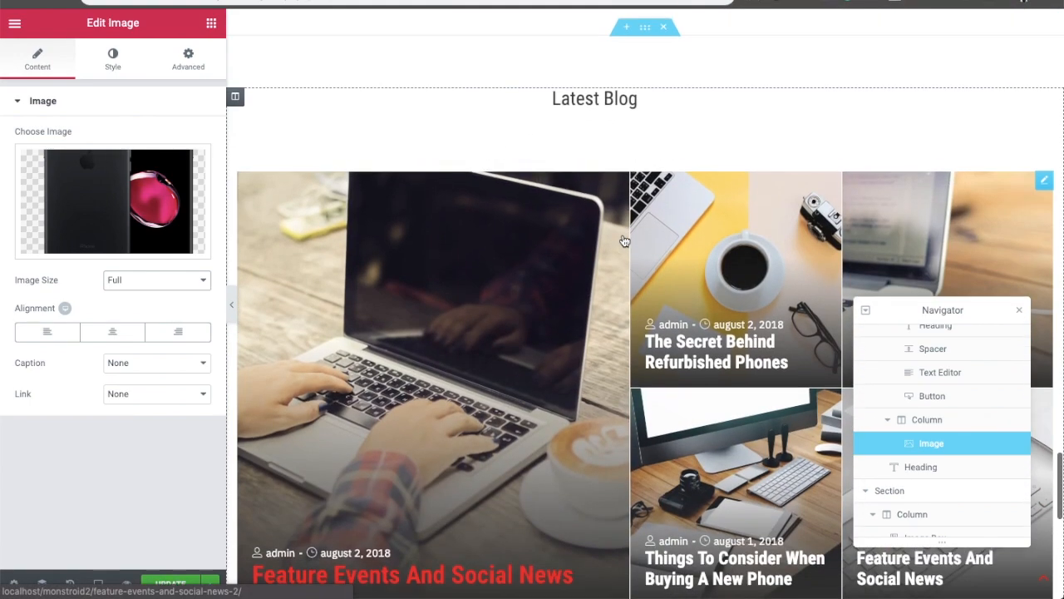
scroll(623, 241, "down", 2)
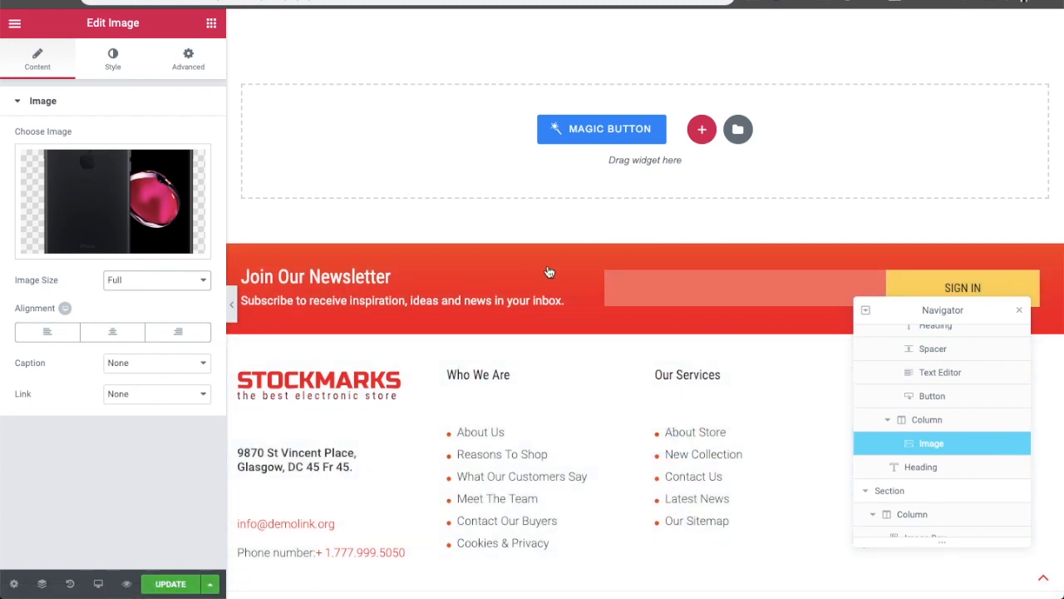
scroll(703, 240, "down", 1)
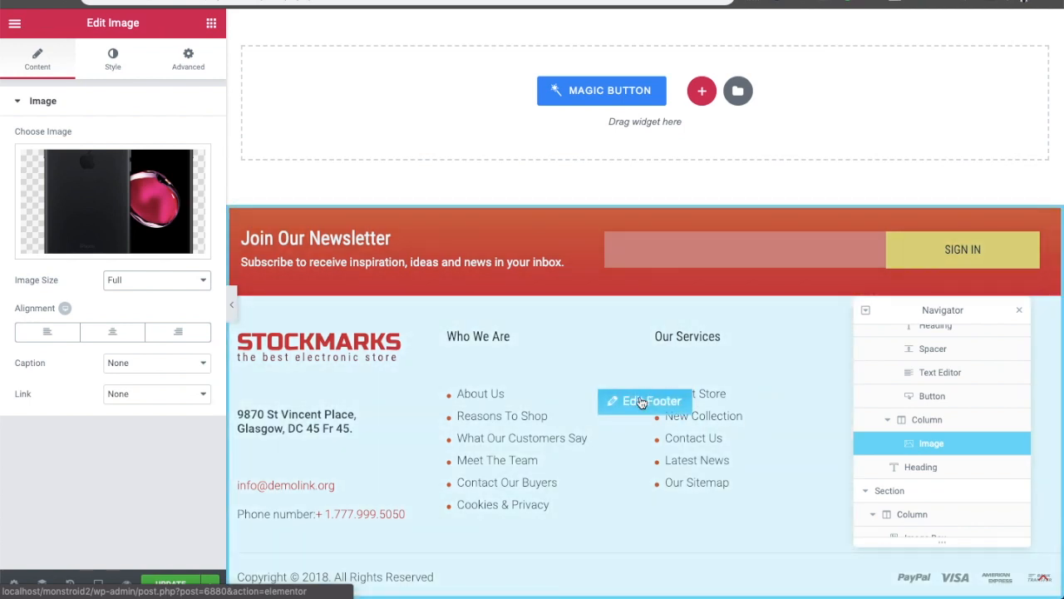
scroll(640, 399, "up", 15)
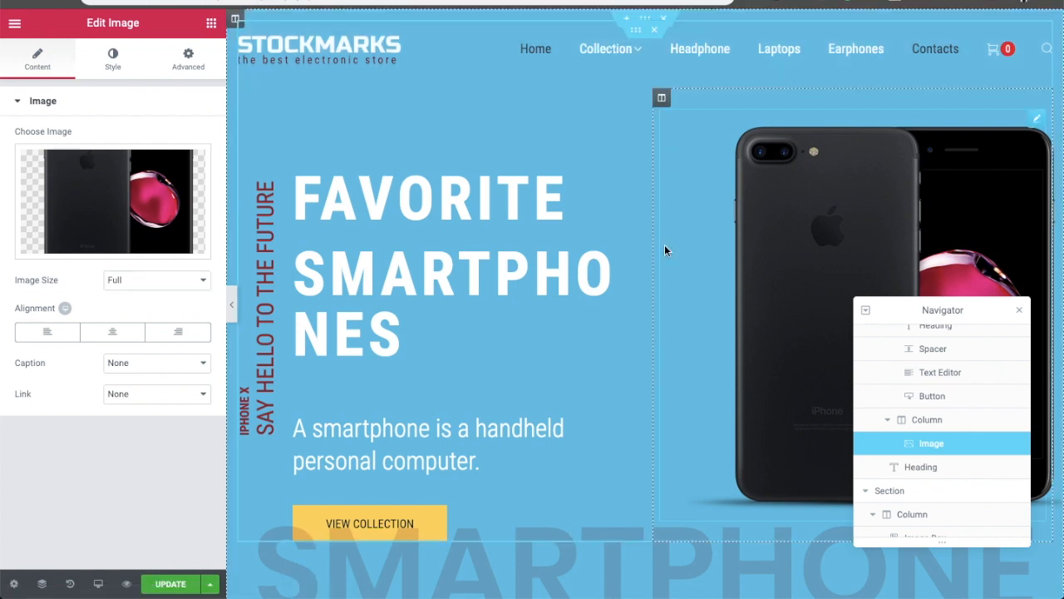
Scroll the preview past Latest Products and The Big Offer down to Best Selling Products
scroll(665, 244, "down", 10)
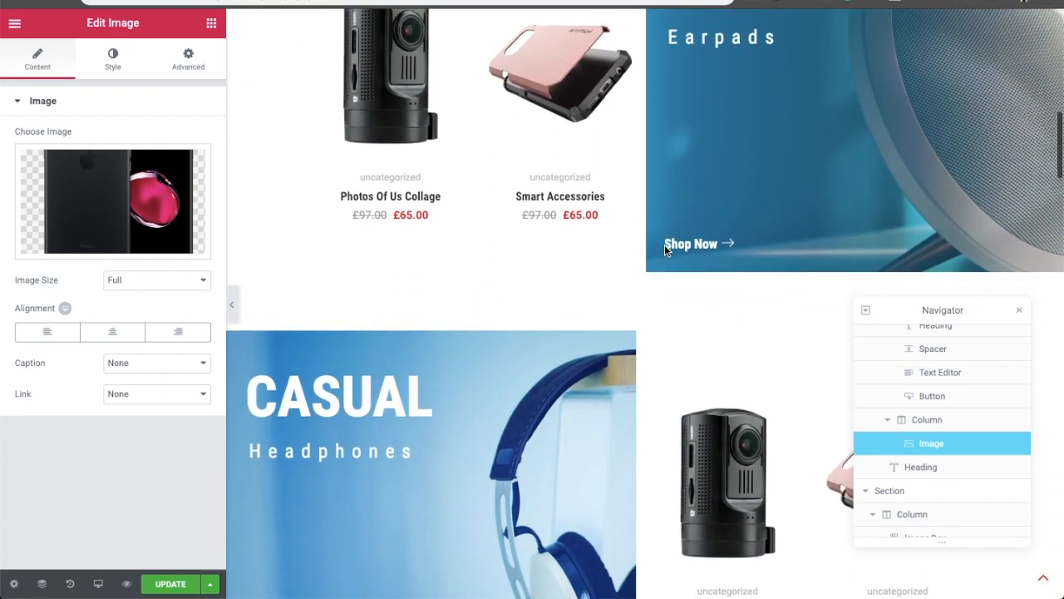
scroll(664, 245, "down", 3)
scroll(666, 248, "up", 5)
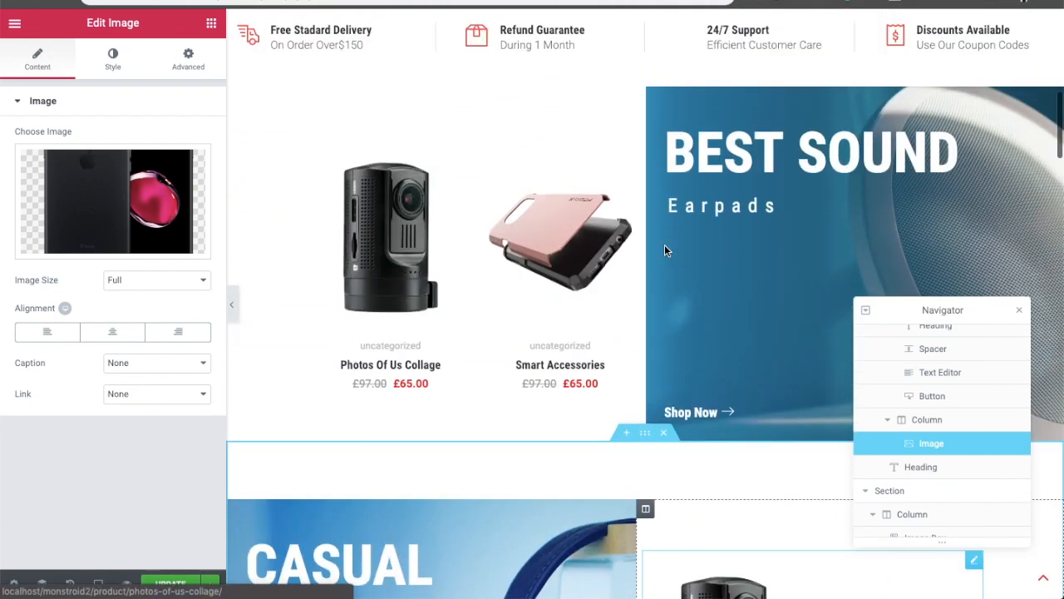
scroll(666, 248, "up", 2)
scroll(662, 376, "down", 3)
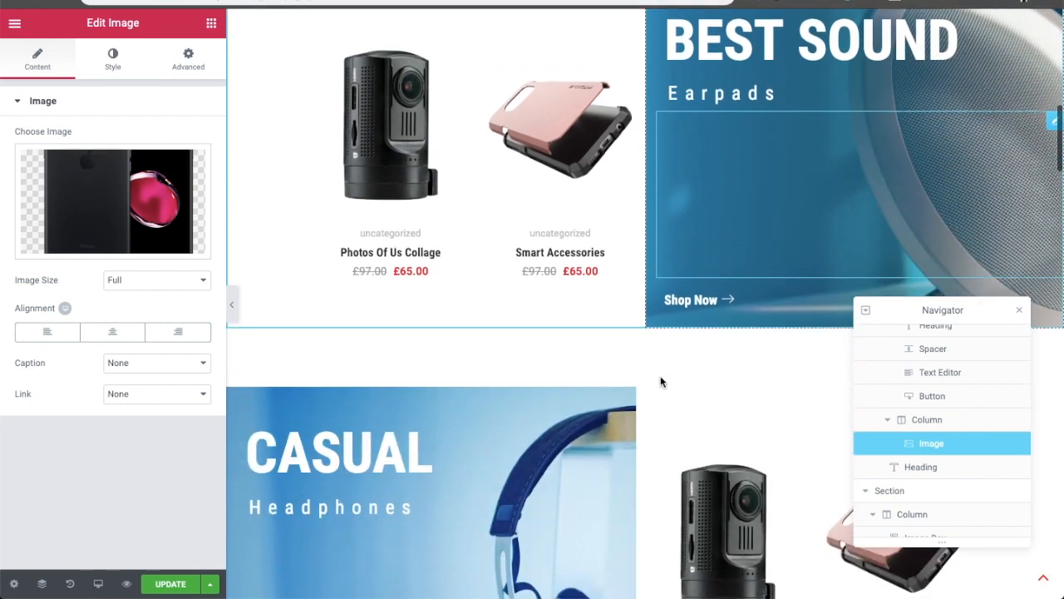
scroll(682, 211, "down", 2)
scroll(681, 215, "down", 1)
scroll(487, 326, "down", 2)
scroll(487, 326, "down", 1)
scroll(486, 326, "up", 2)
scroll(338, 359, "up", 5)
scroll(336, 359, "up", 2)
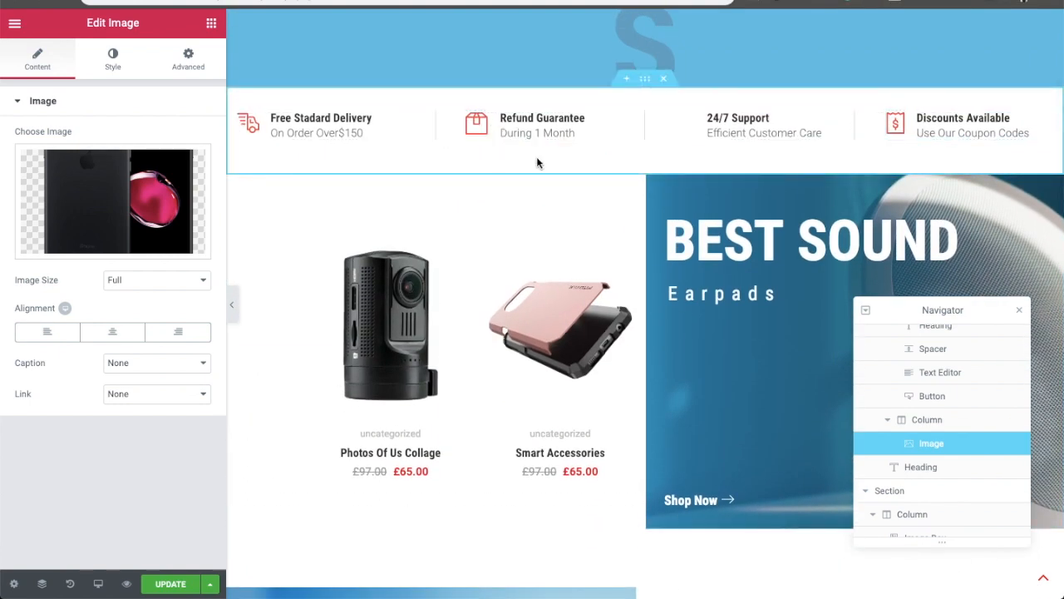
scroll(750, 147, "down", 10)
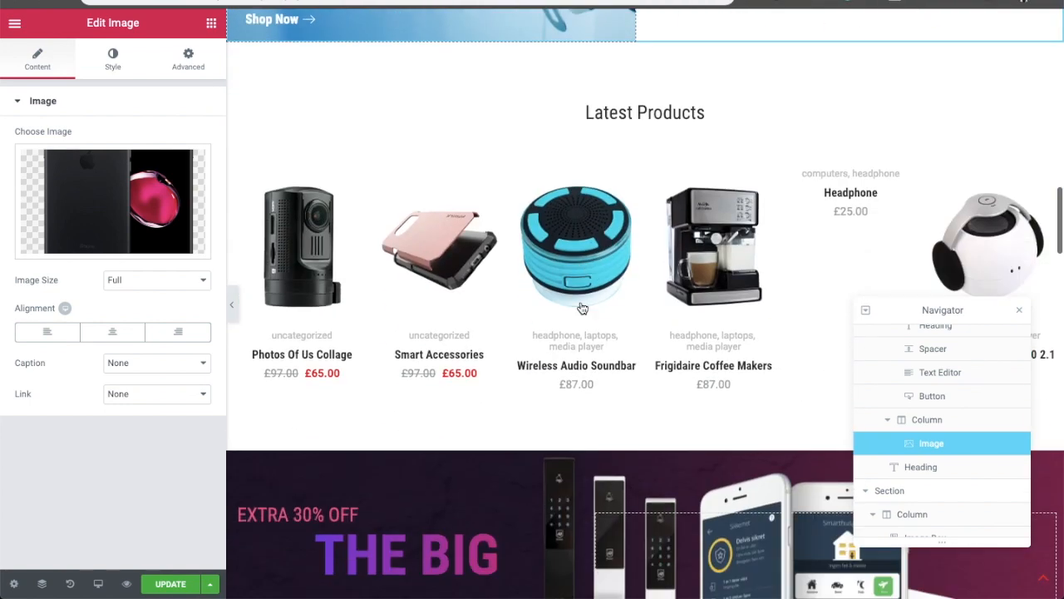
scroll(596, 104, "up", 2)
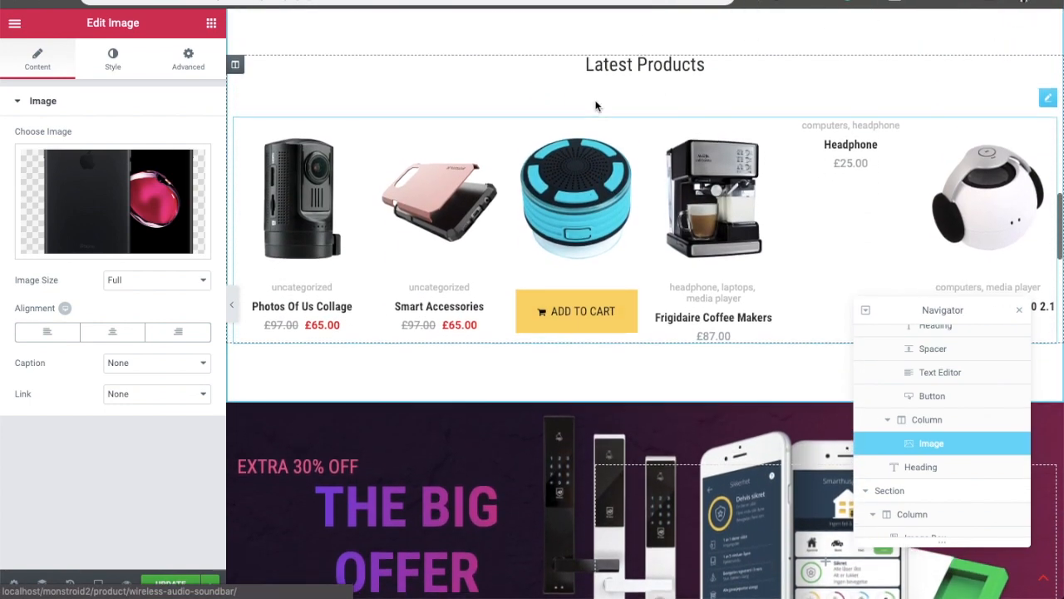
scroll(597, 106, "down", 2)
scroll(596, 106, "down", 5)
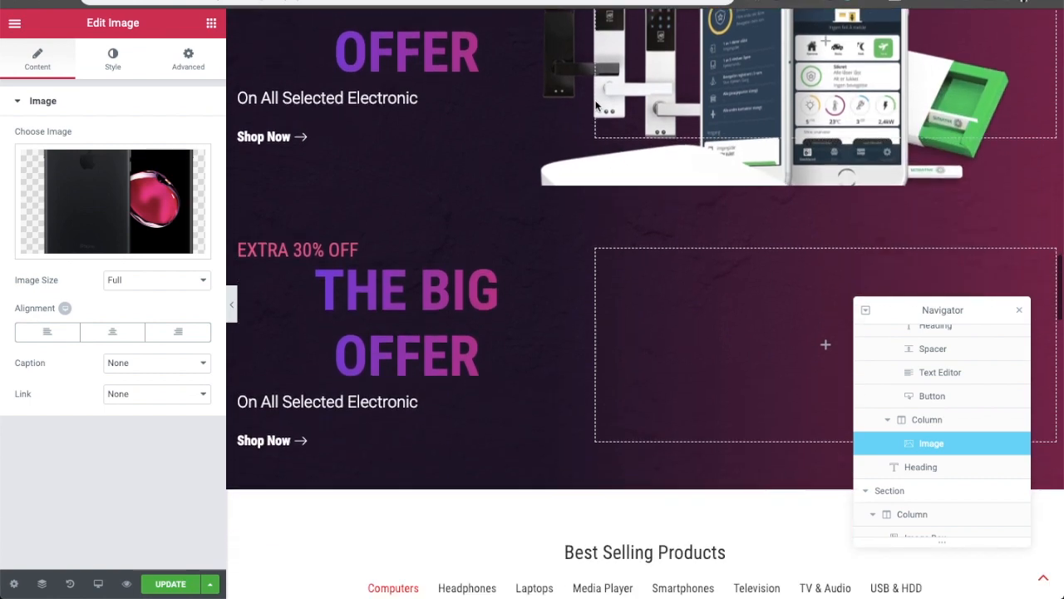
scroll(524, 305, "down", 3)
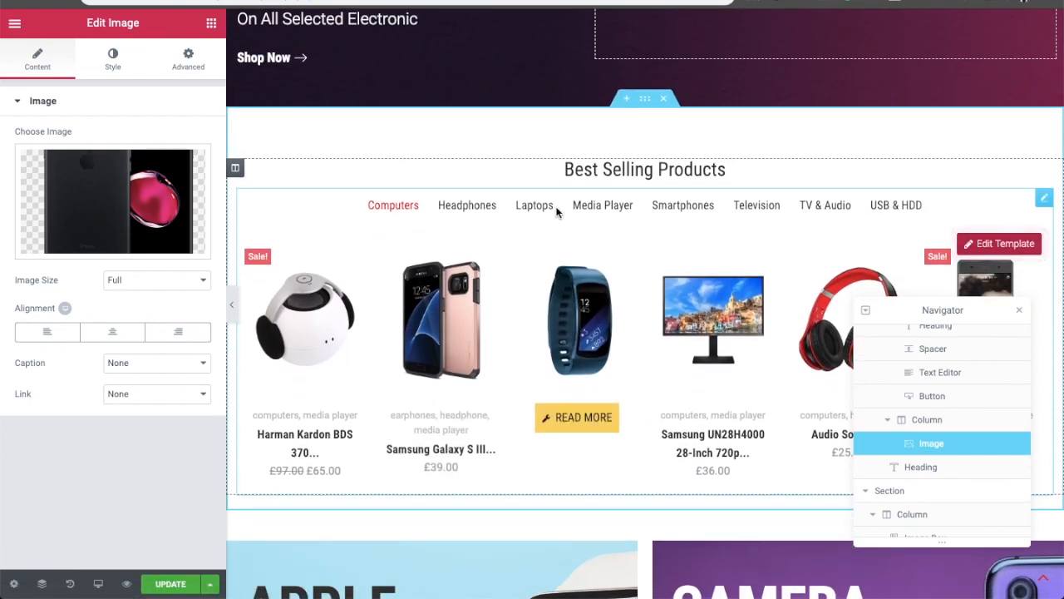
Open the Best Selling Products tabs widget and preview Headphones, Laptops and Media Player, ending on Computers
left_click(491, 232)
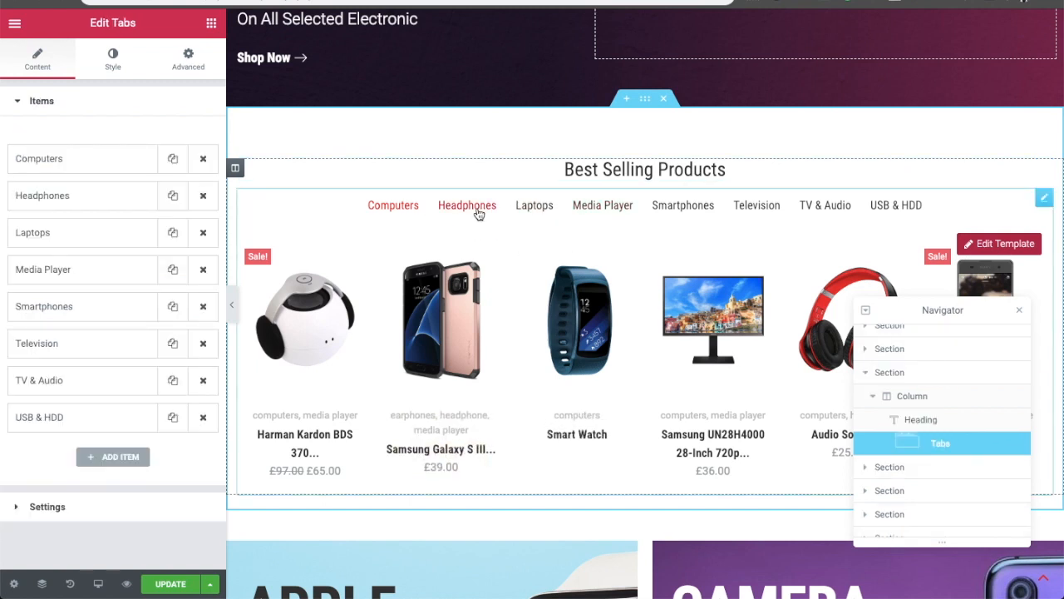
left_click(478, 214)
left_click(525, 214)
left_click(596, 207)
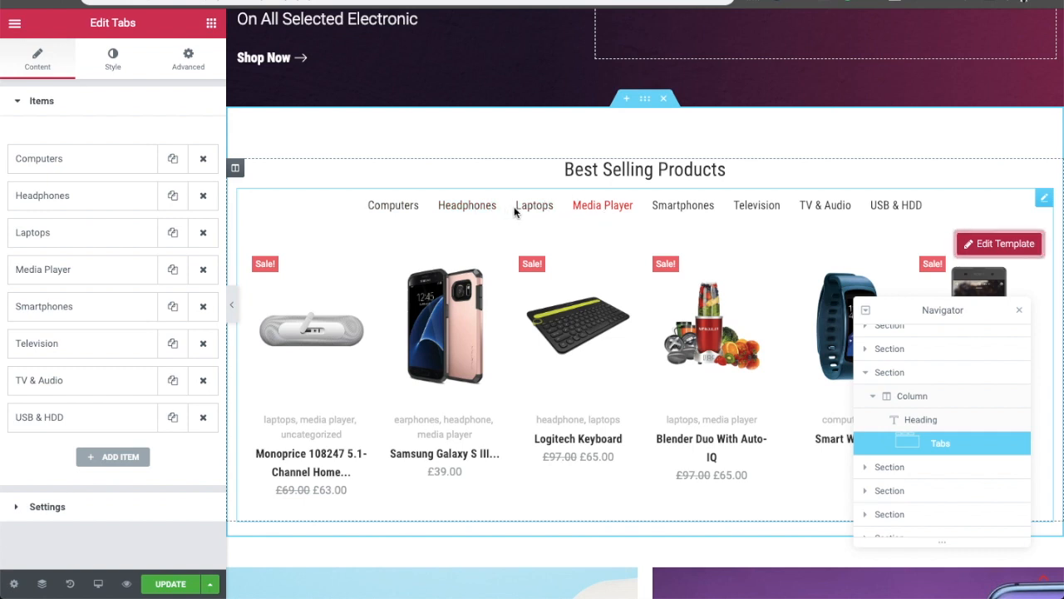
left_click(385, 208)
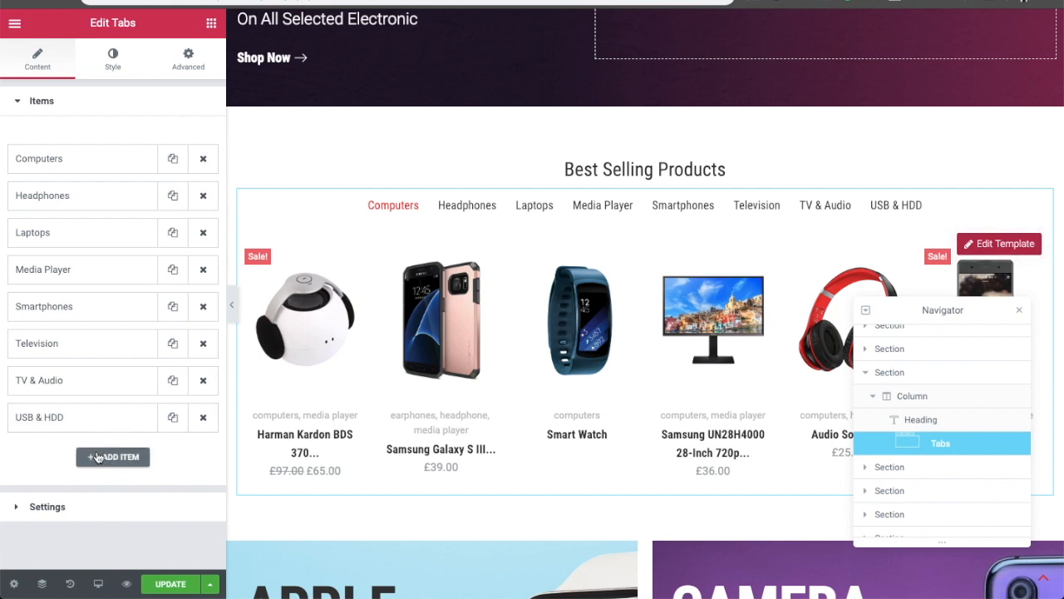
Expand the tabs widget's Settings and change Show Effect from Move Up to Zoom Out
left_click(21, 509)
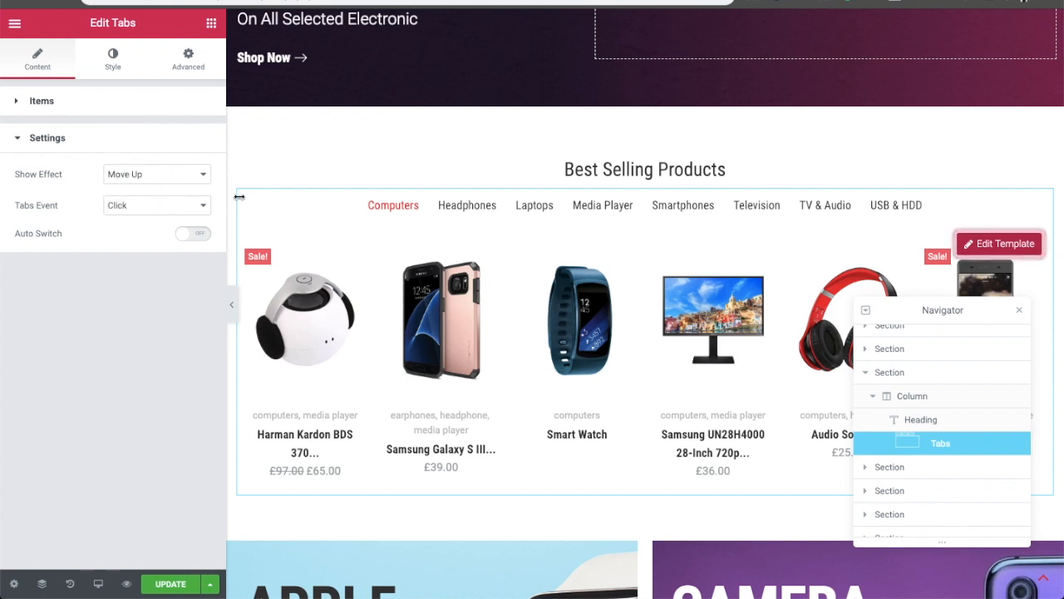
left_click(467, 209)
left_click(525, 208)
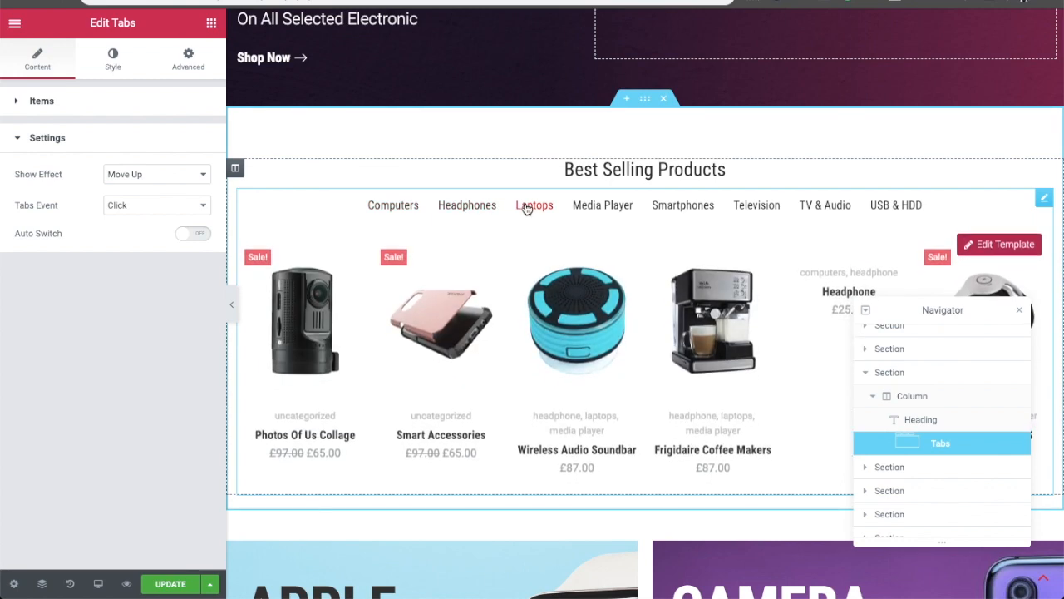
left_click(584, 208)
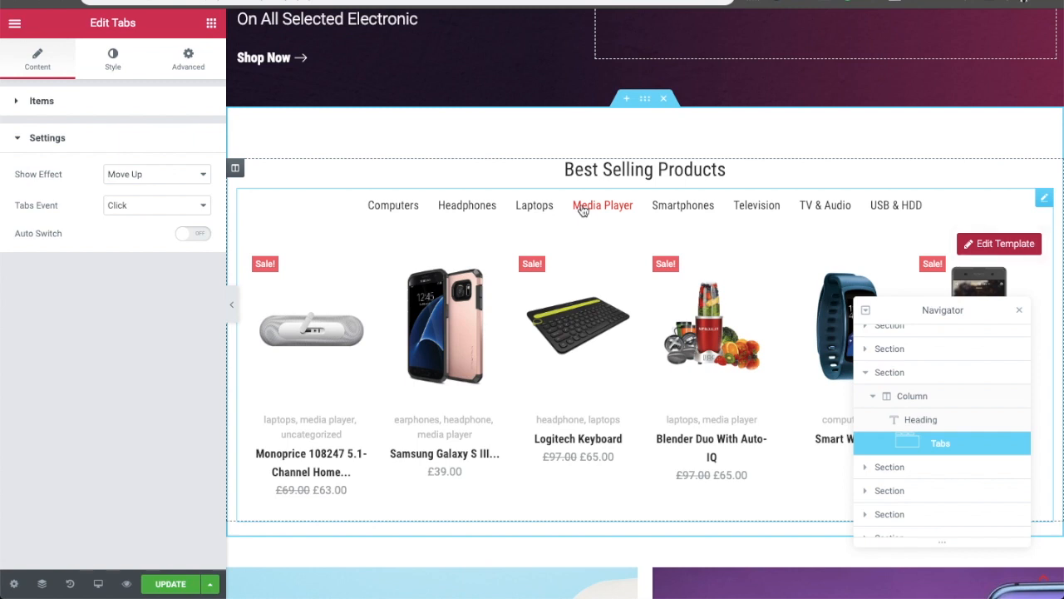
left_click(164, 176)
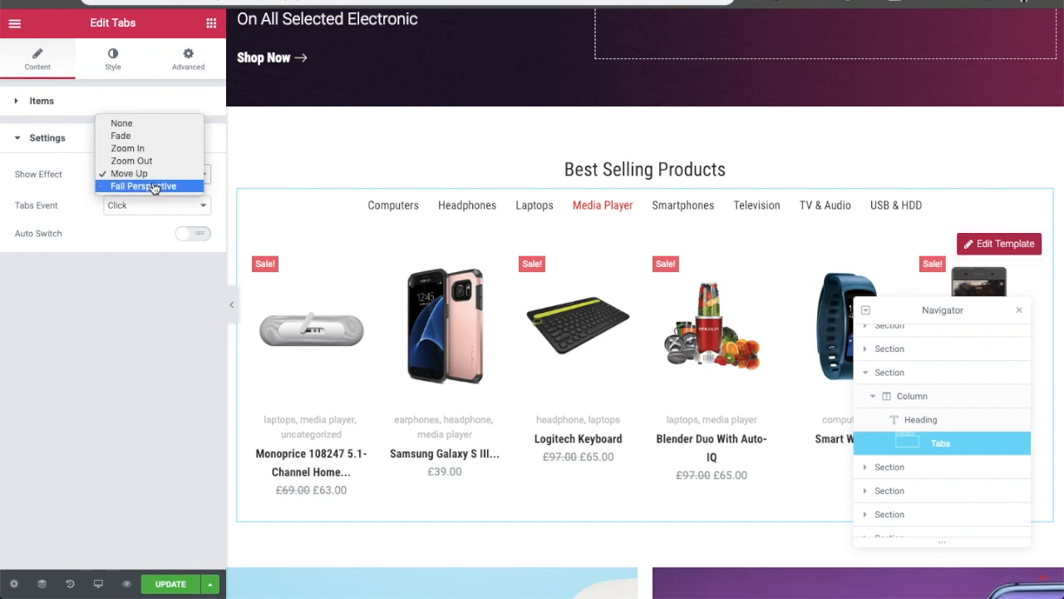
left_click(150, 163)
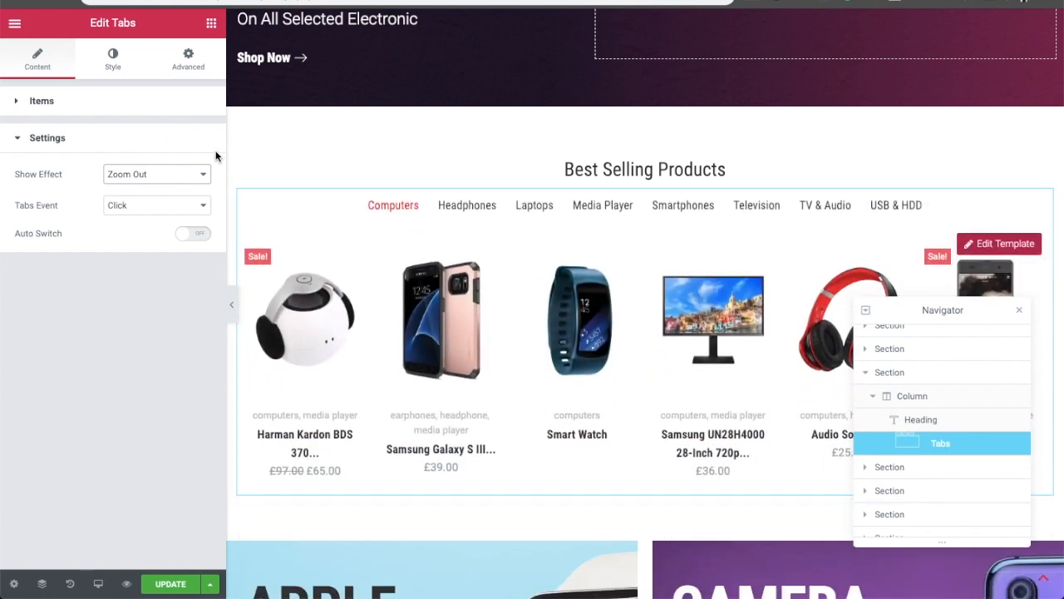
Preview the Zoom Out effect on Headphones, Laptops, Media Player and Smartphones, ending on Computers
left_click(470, 208)
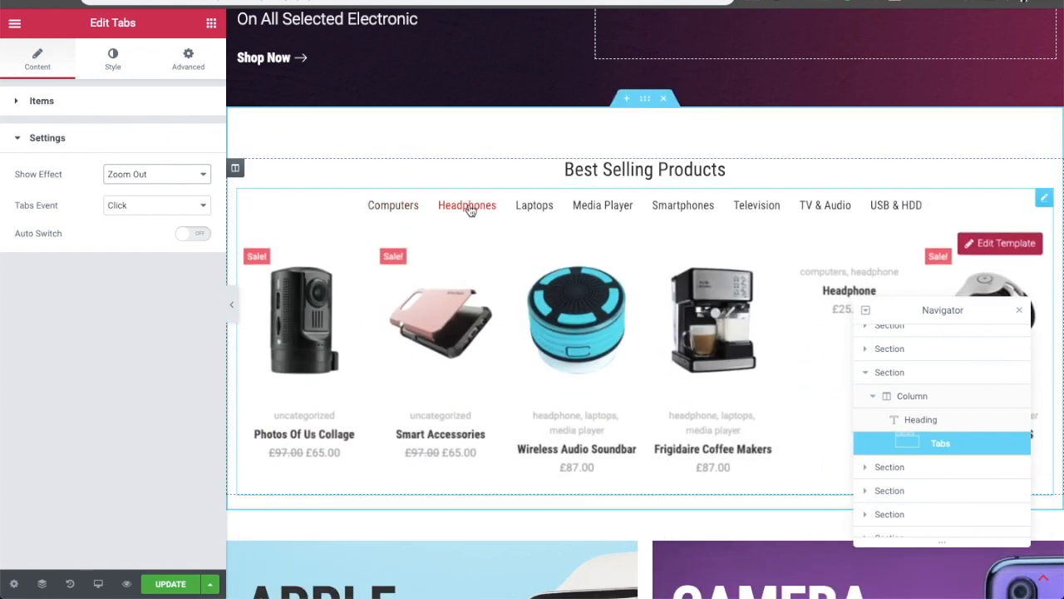
left_click(549, 207)
left_click(601, 207)
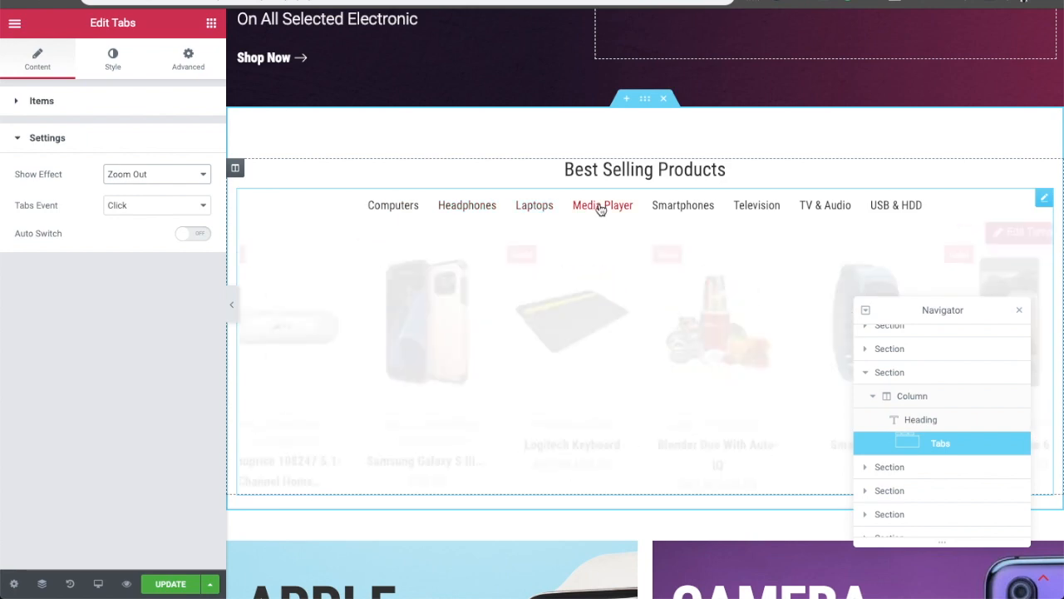
left_click(669, 208)
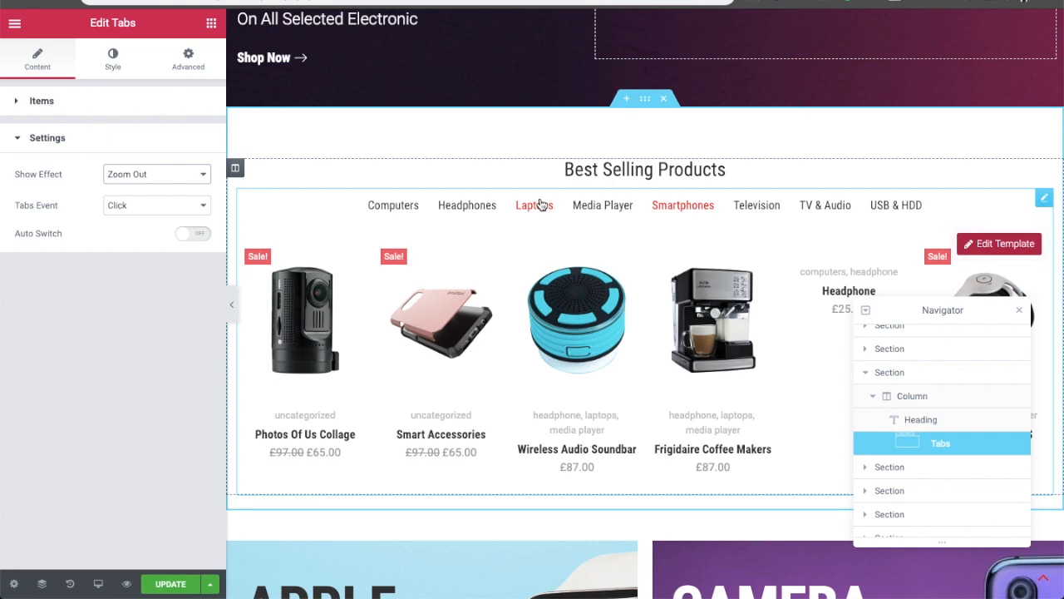
left_click(465, 206)
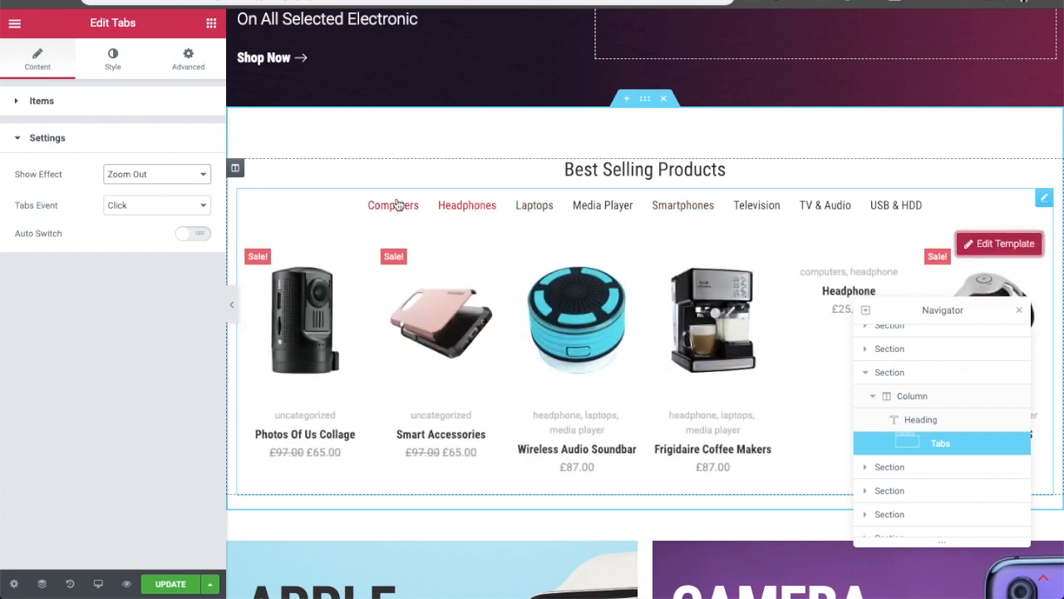
left_click(394, 207)
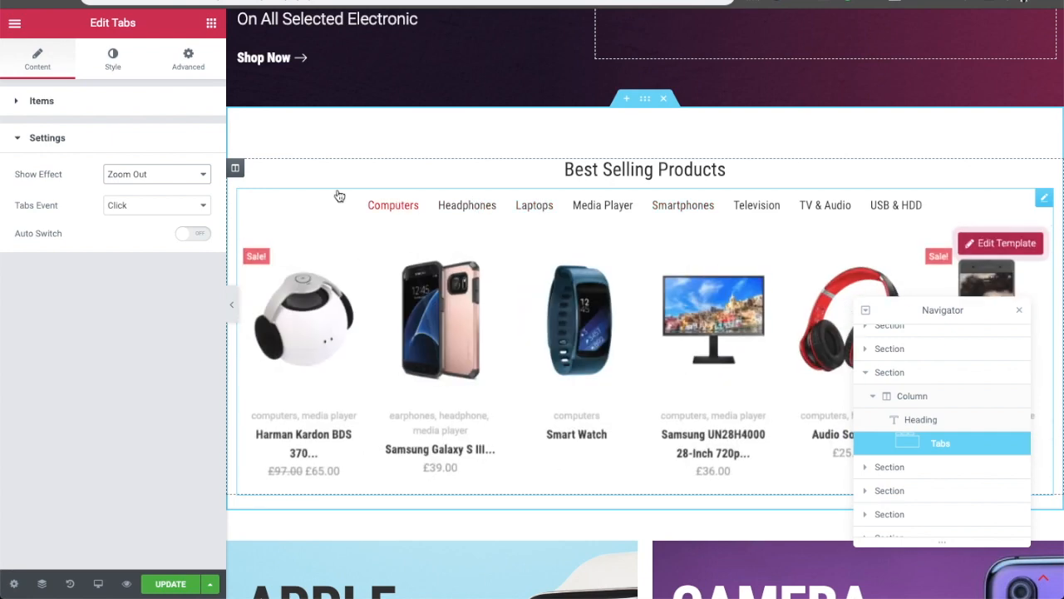
Keep the Zoom Out show effect and switch the Tabs Event to Hover
left_click(176, 180)
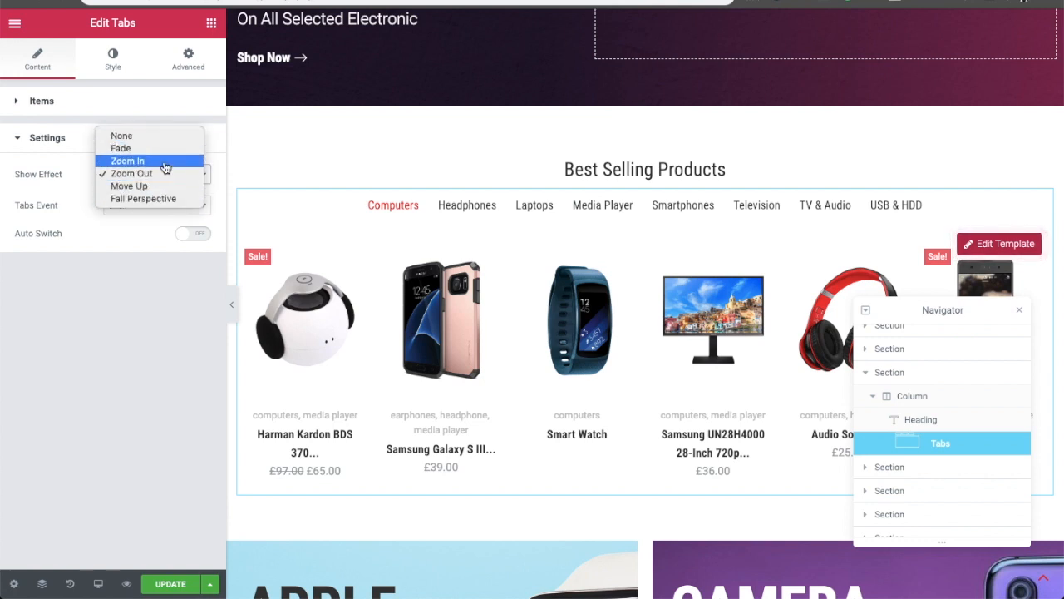
left_click(139, 272)
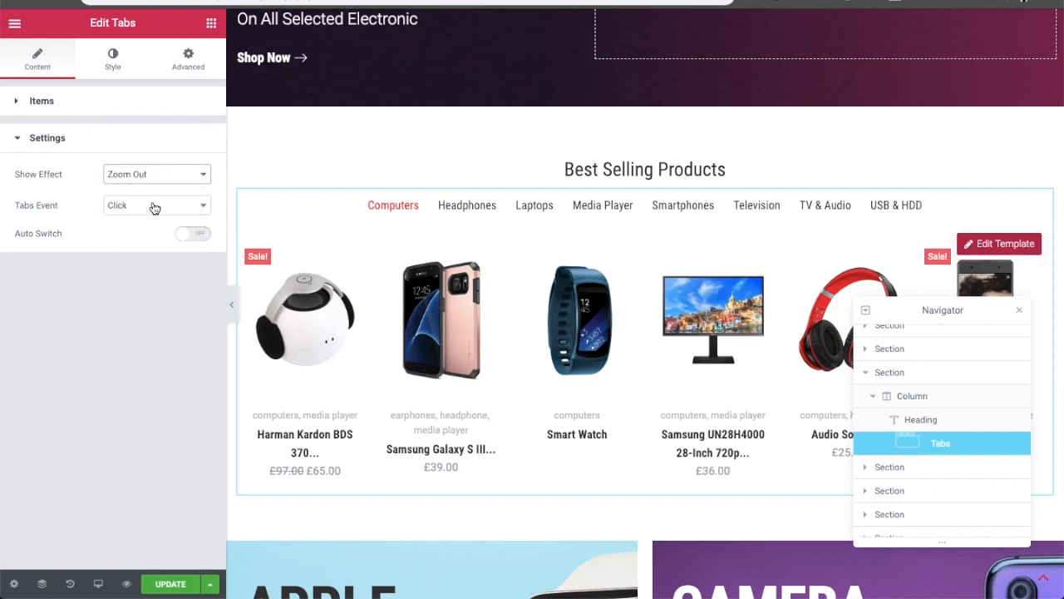
left_click(154, 208)
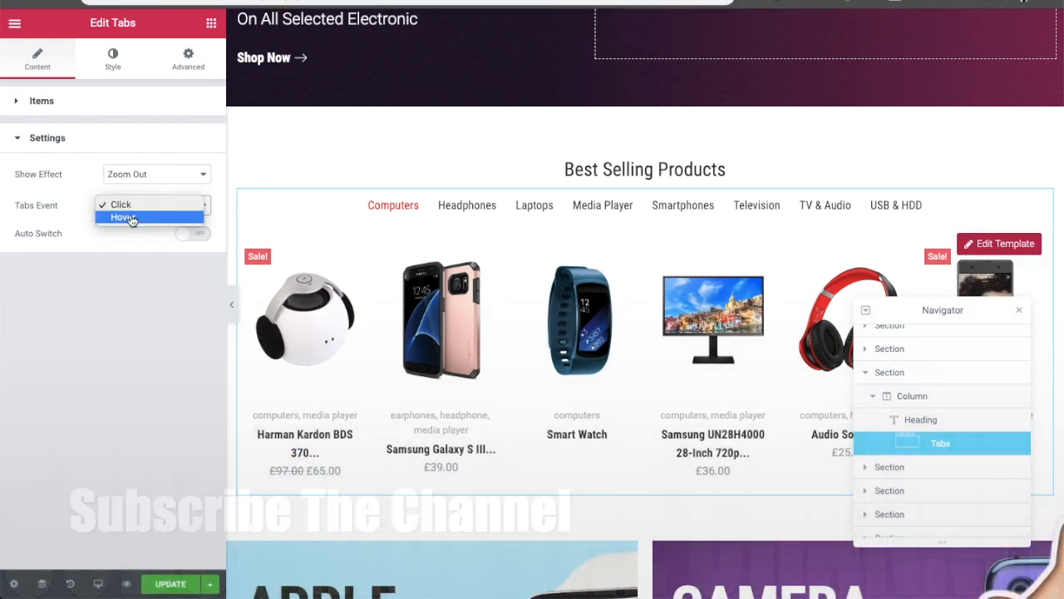
left_click(125, 217)
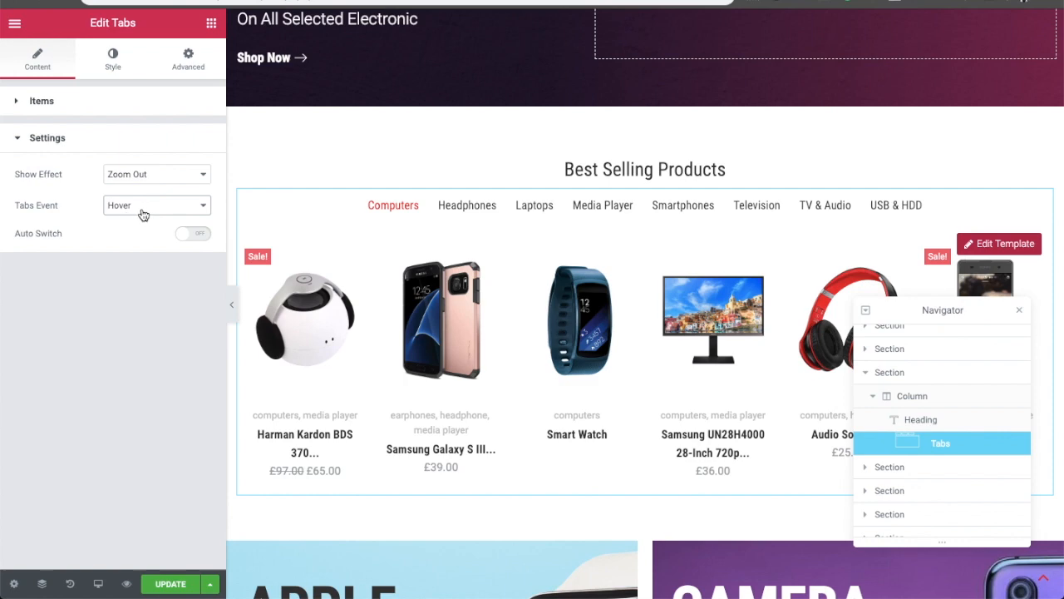
Test hover switching across the tabs, revert Tabs Event to Click, and expand the Items list
mouse_move(484, 211)
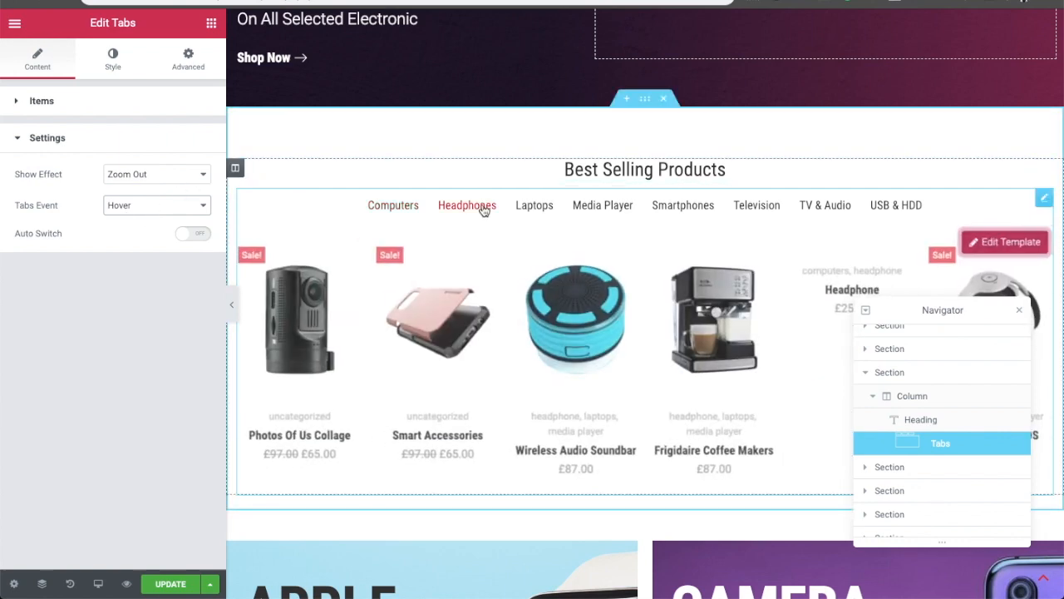
mouse_move(531, 209)
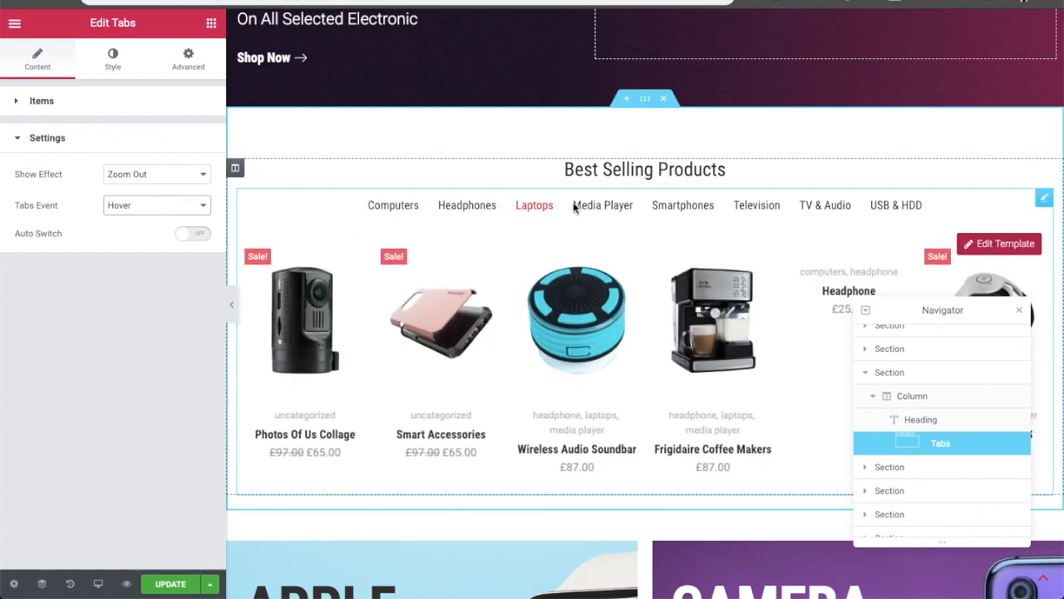
mouse_move(594, 210)
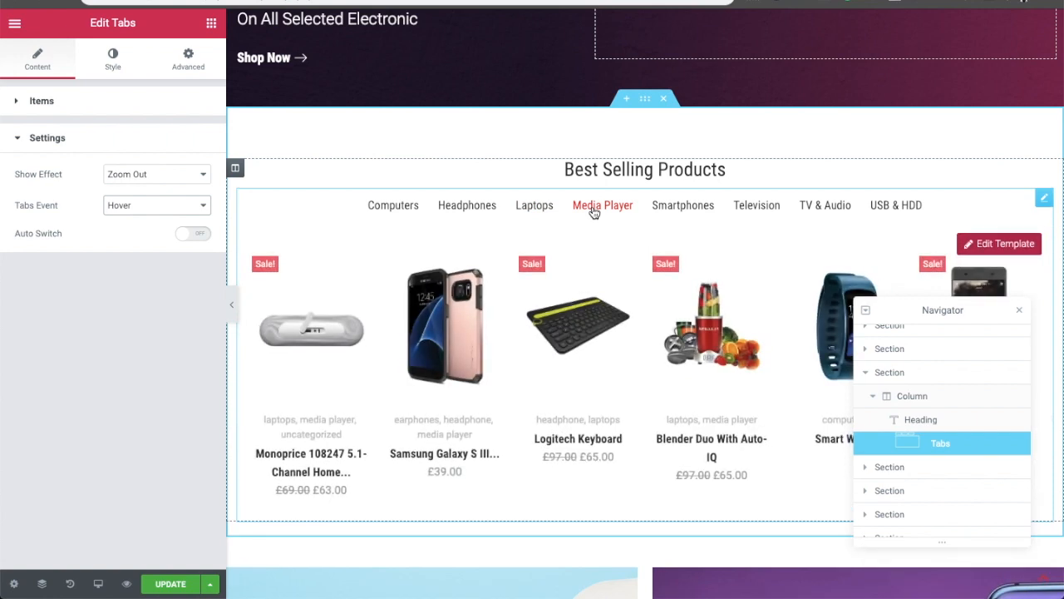
mouse_move(671, 210)
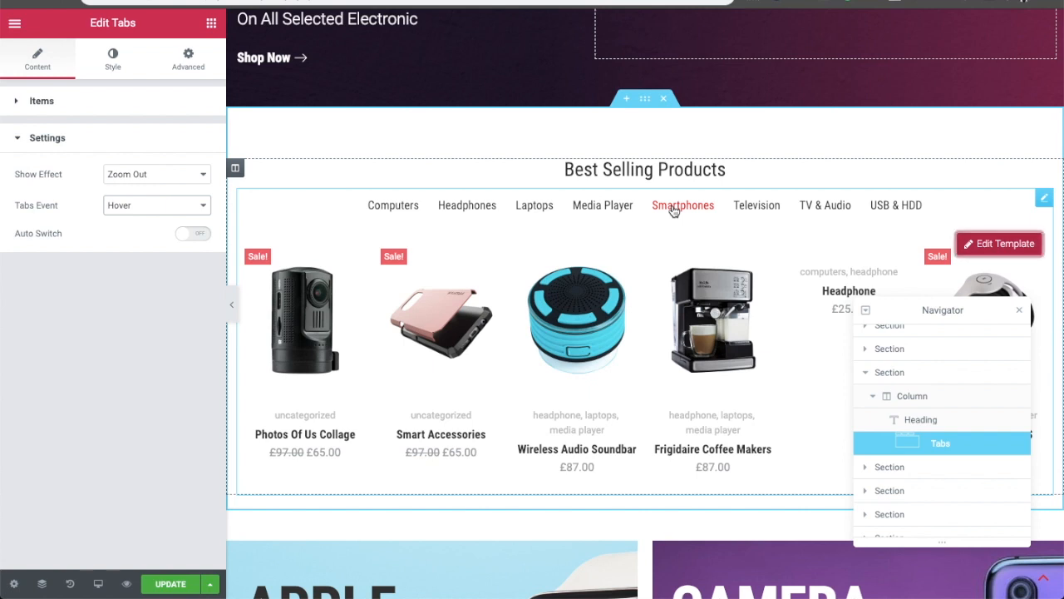
left_click(142, 207)
left_click(124, 192)
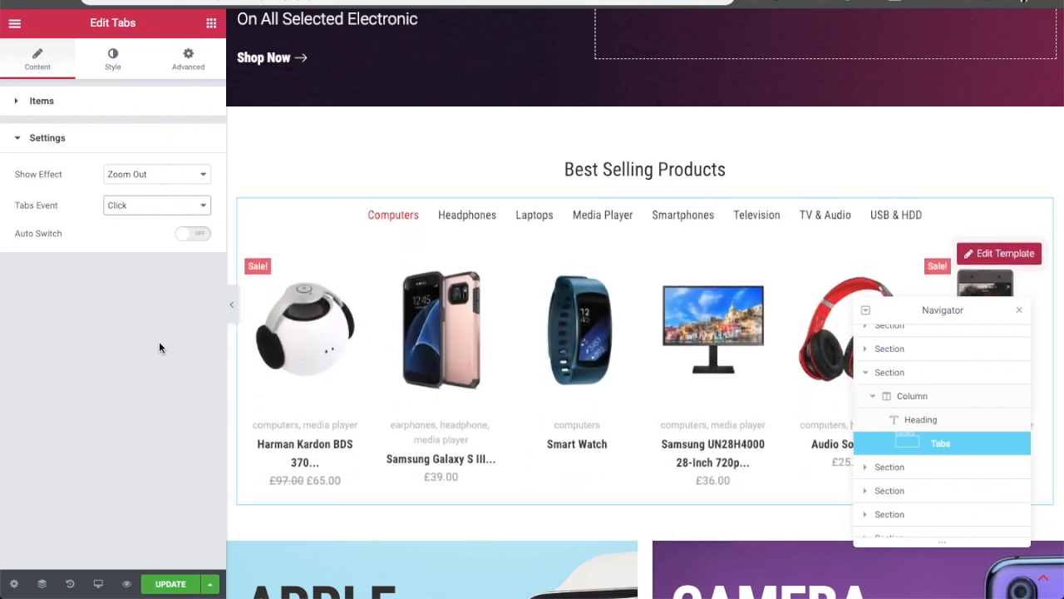
left_click(57, 103)
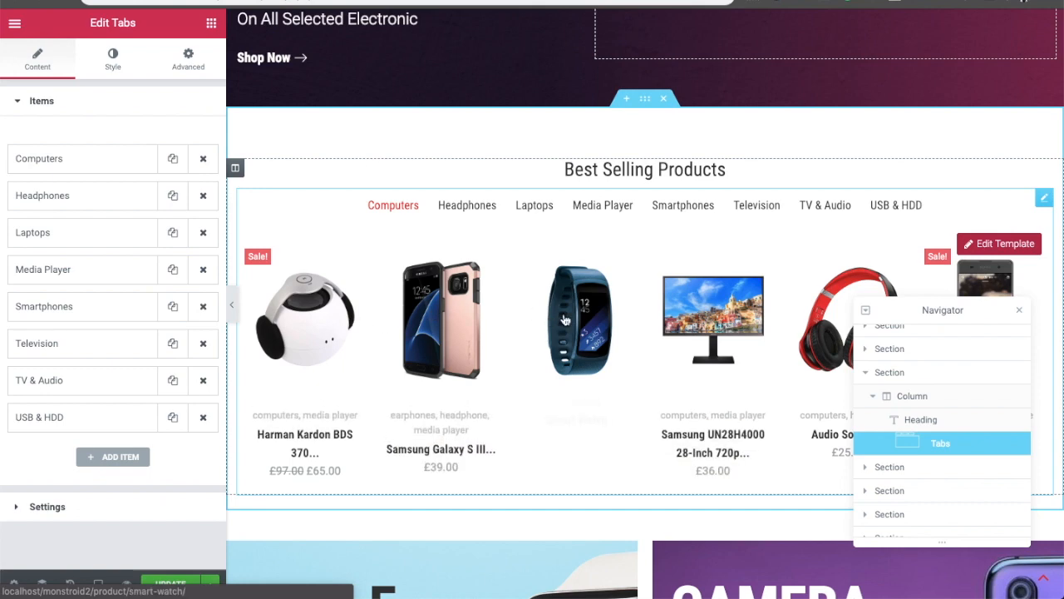
Add a ninth New Tab item to the Best Selling Products tabs
scroll(478, 112, "down", 1)
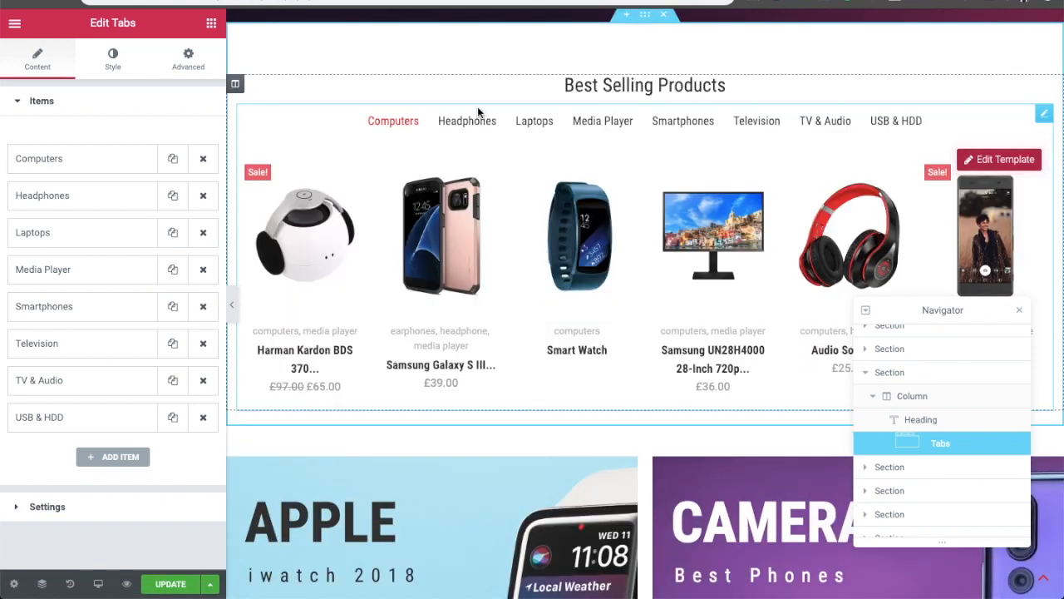
left_click(120, 458)
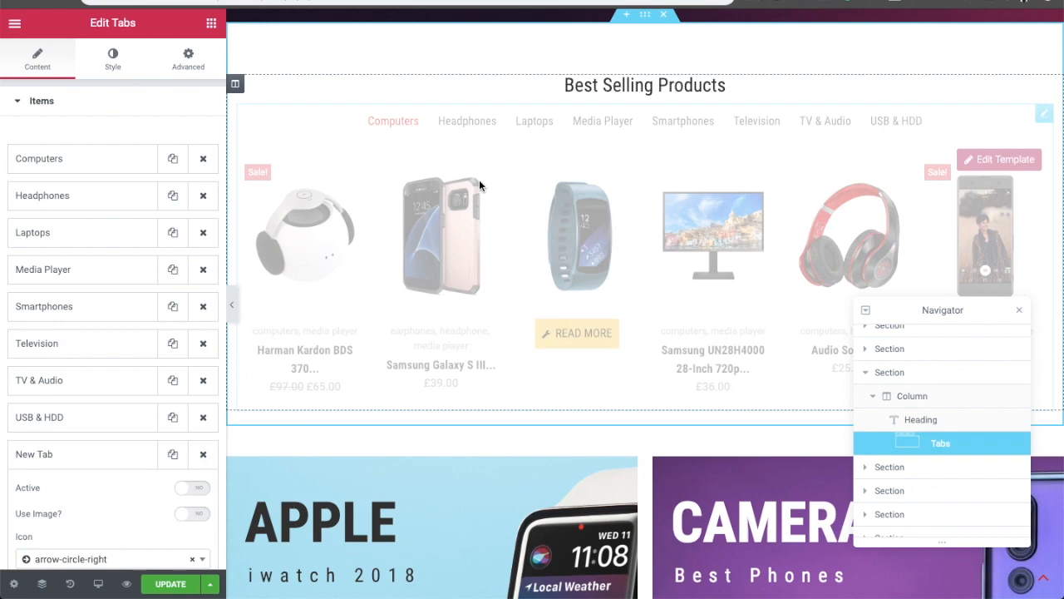
scroll(139, 379, "down", 3)
scroll(140, 379, "down", 1)
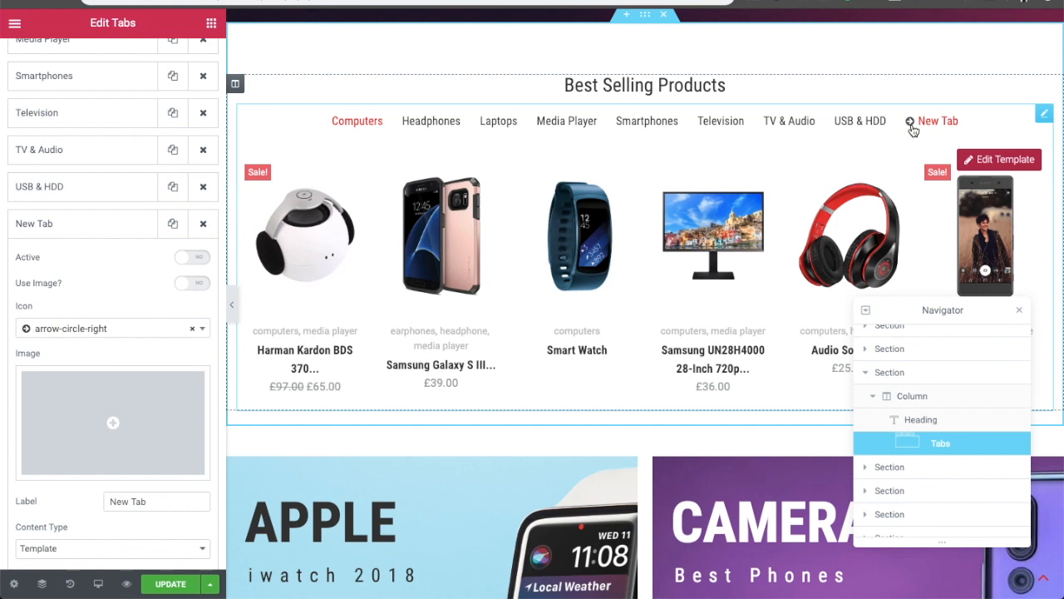
Browse the new tab's Icon choices and close the list without picking an icon
left_click(194, 333)
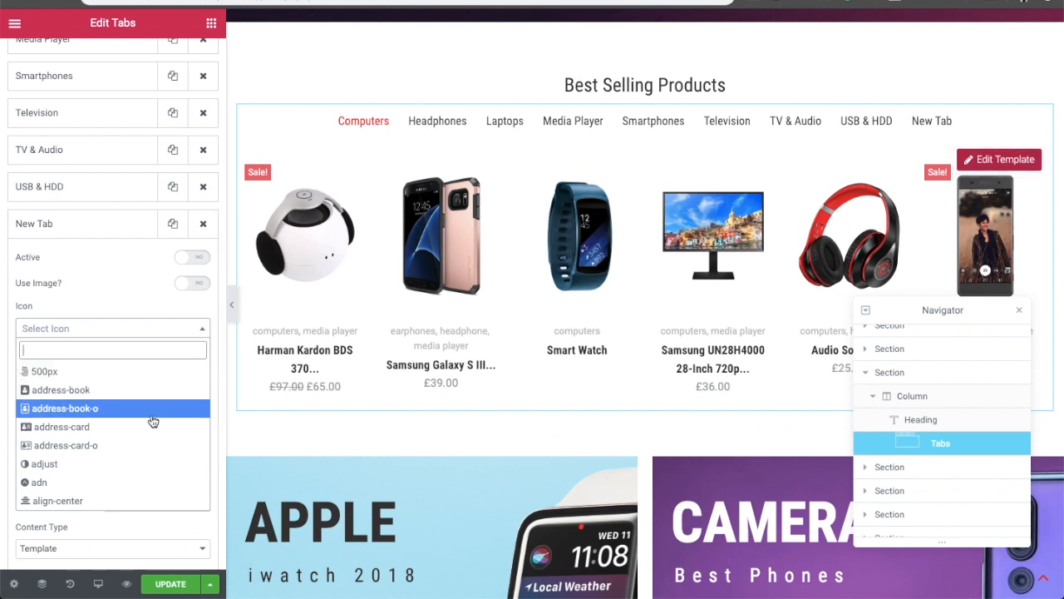
scroll(153, 421, "down", 5)
scroll(153, 421, "down", 10)
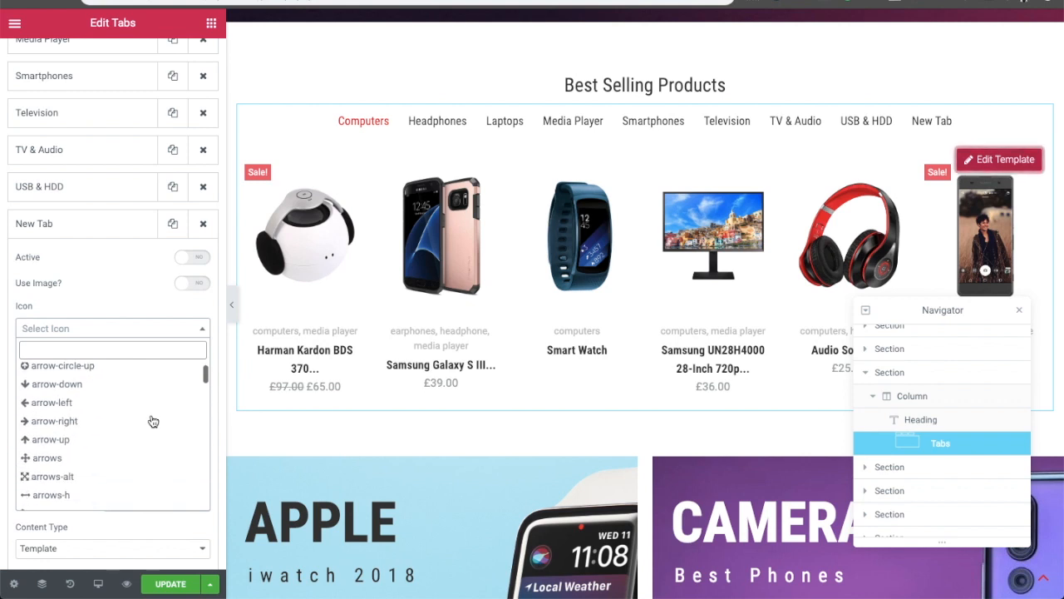
scroll(153, 422, "down", 5)
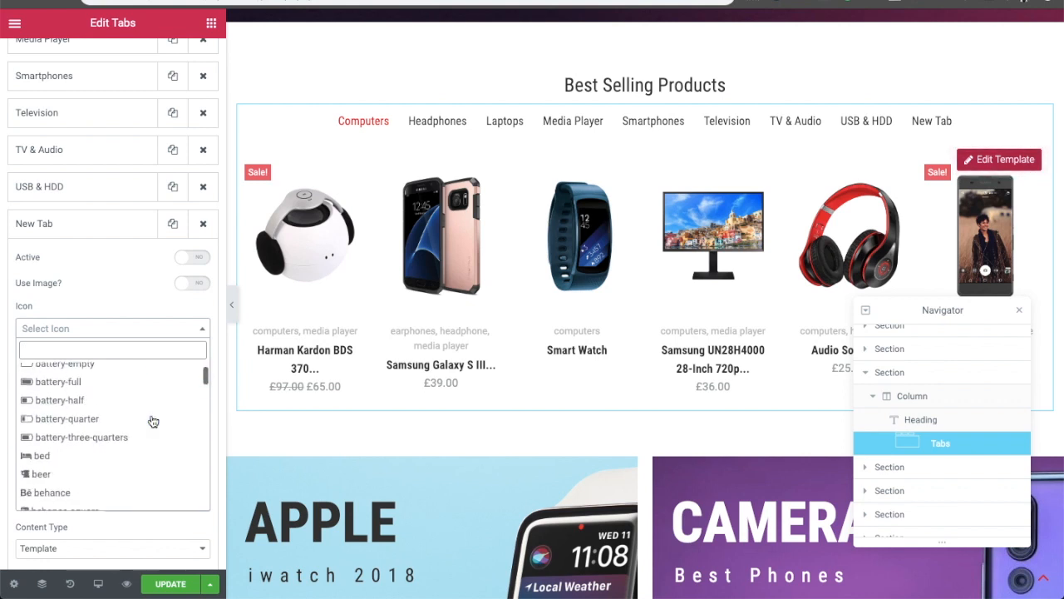
left_click(122, 307)
scroll(122, 324, "down", 2)
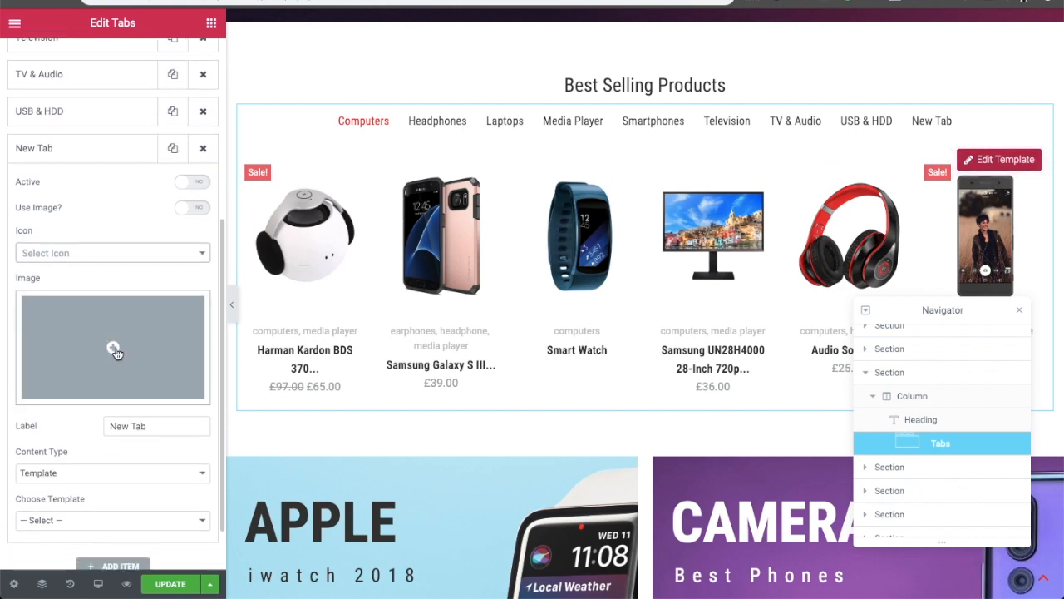
Relabel the new tab from New Tab to 'Test Tab'
left_click(140, 427)
double_click(141, 427)
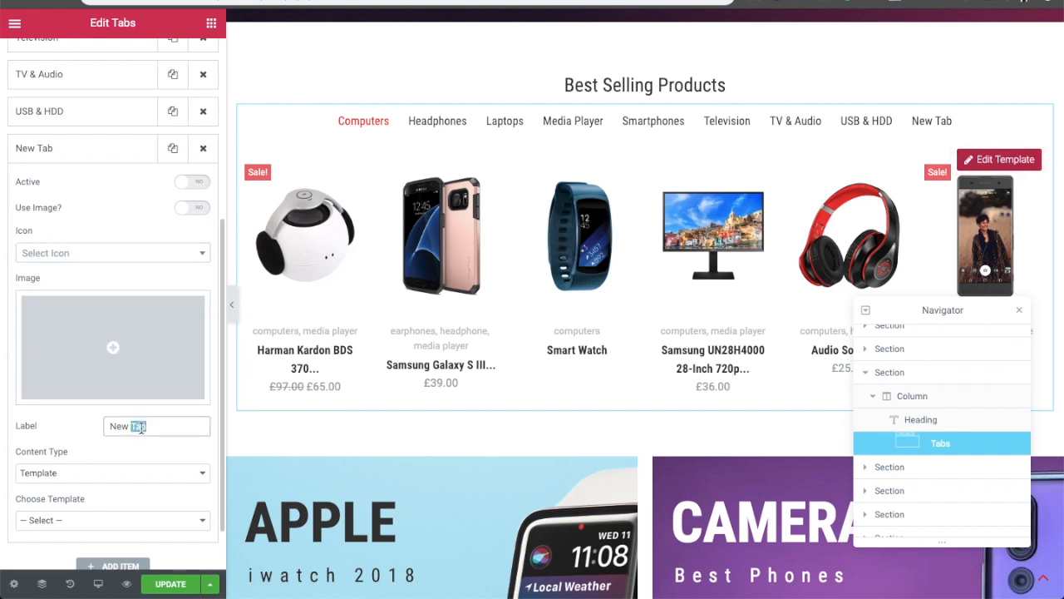
triple_click(140, 427)
left_click(140, 427)
triple_click(140, 426)
type("Test")
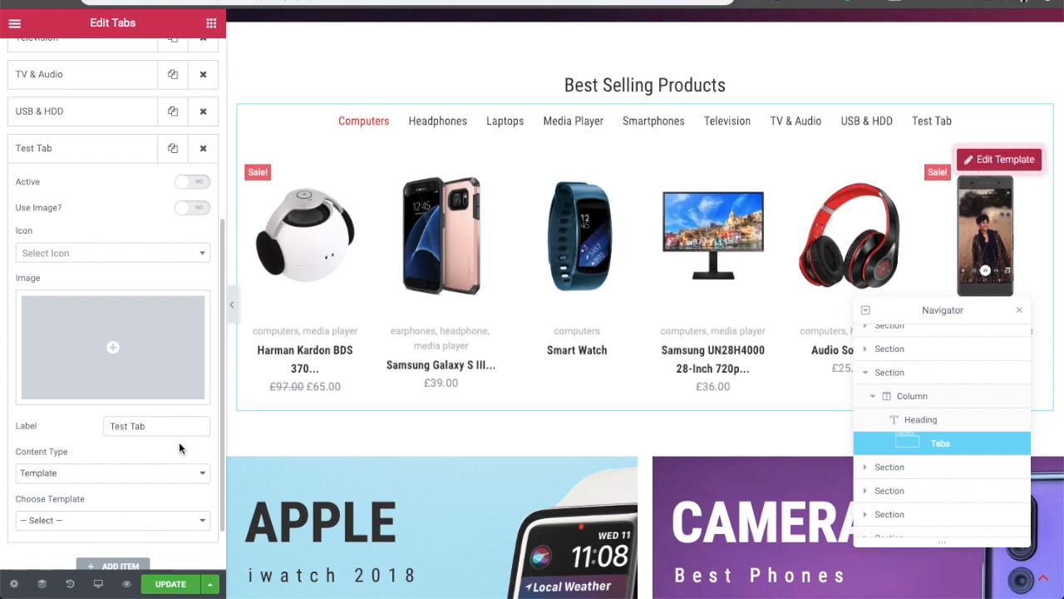
Keep the tab's Content Type as Template and view the available page templates
scroll(131, 432, "down", 2)
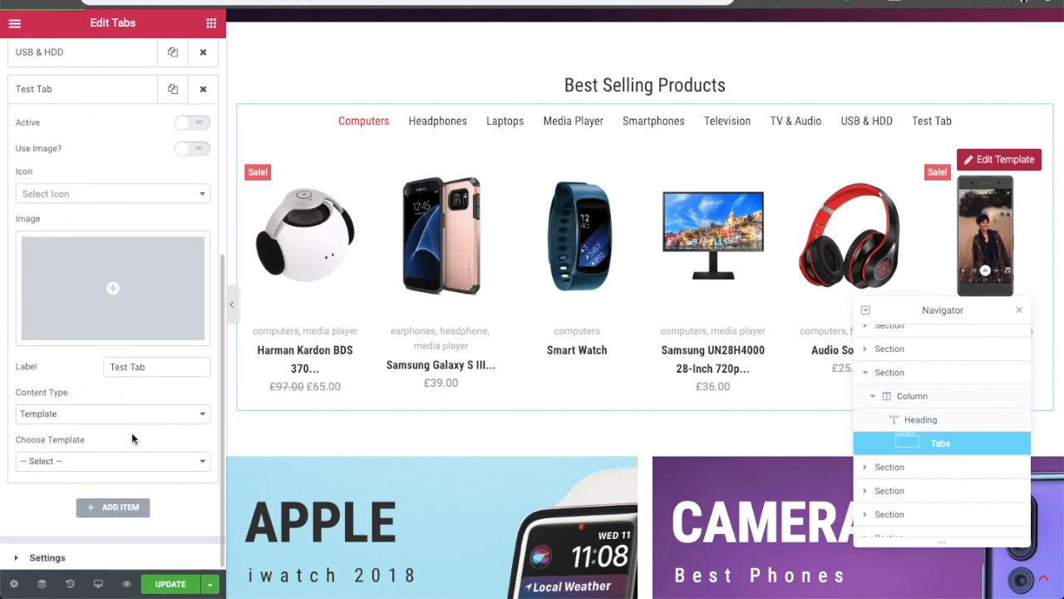
left_click(187, 420)
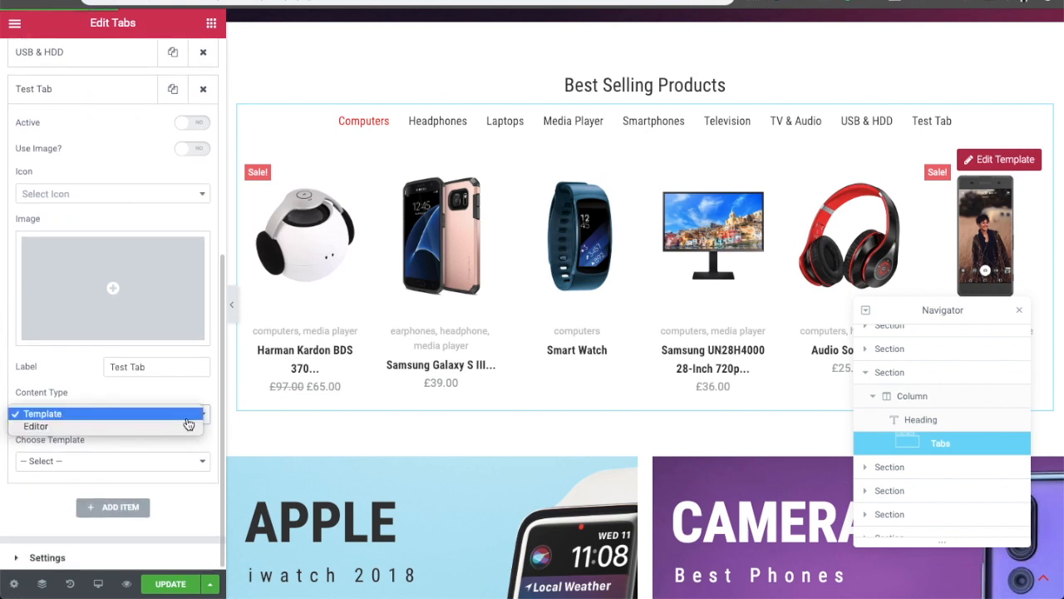
left_click(137, 401)
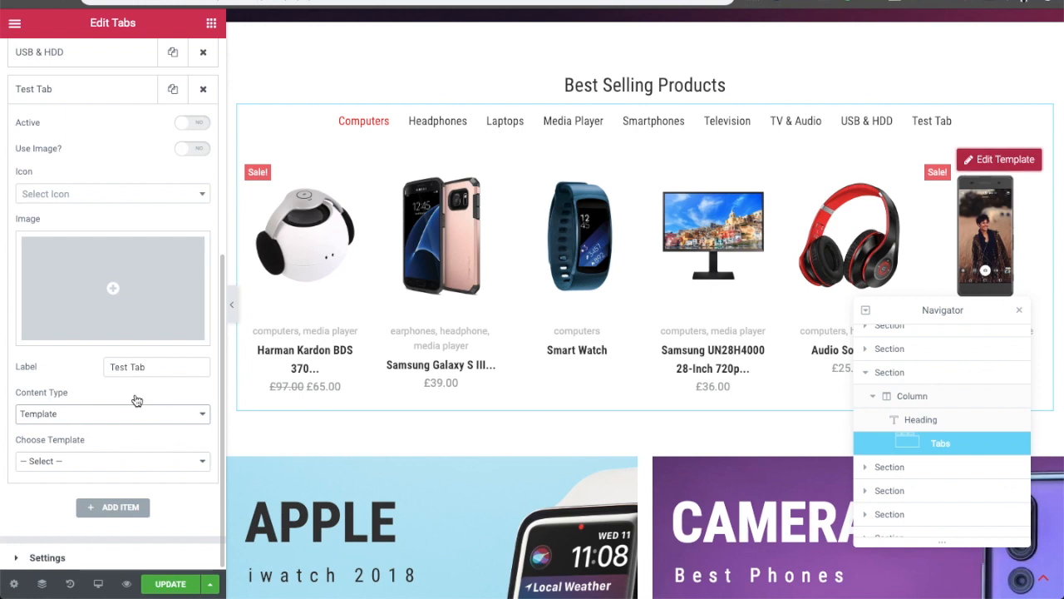
scroll(137, 401, "down", 1)
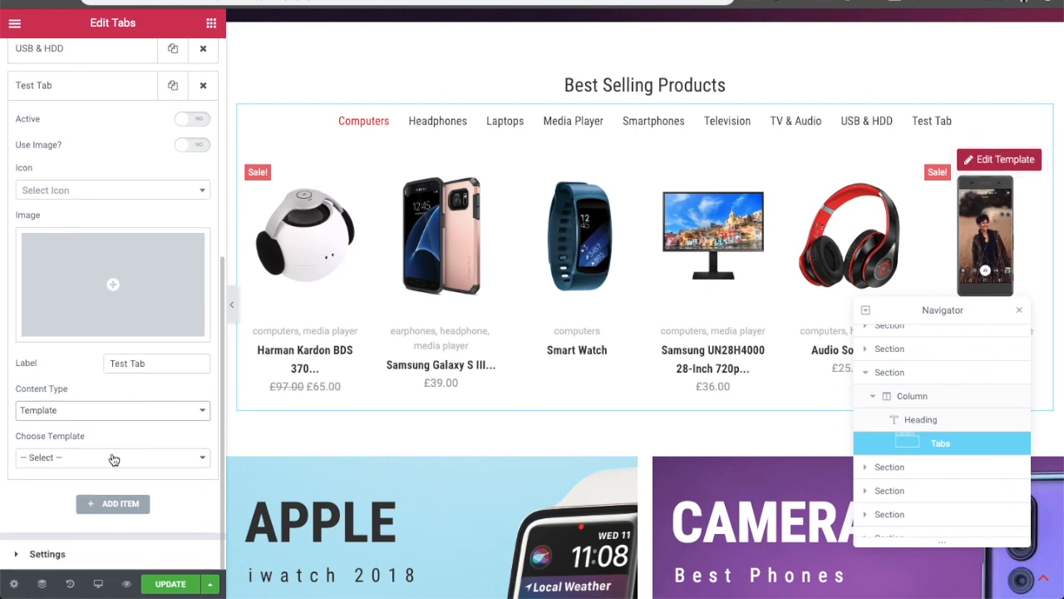
left_click(112, 463)
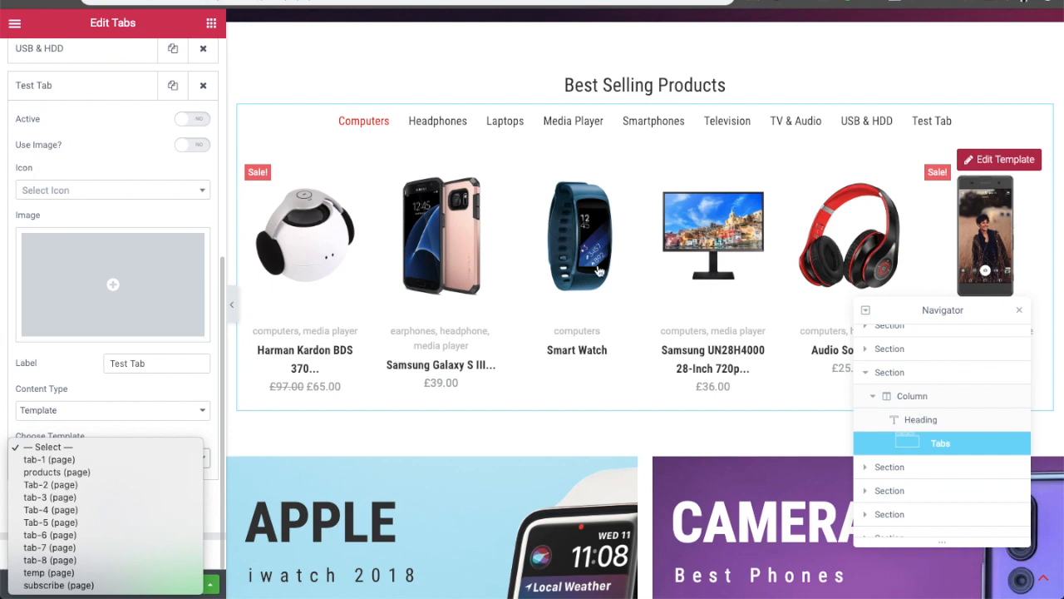
Assign the tab-3 template to Test Tab, preview it on the canvas, then delete the tab
left_click(143, 396)
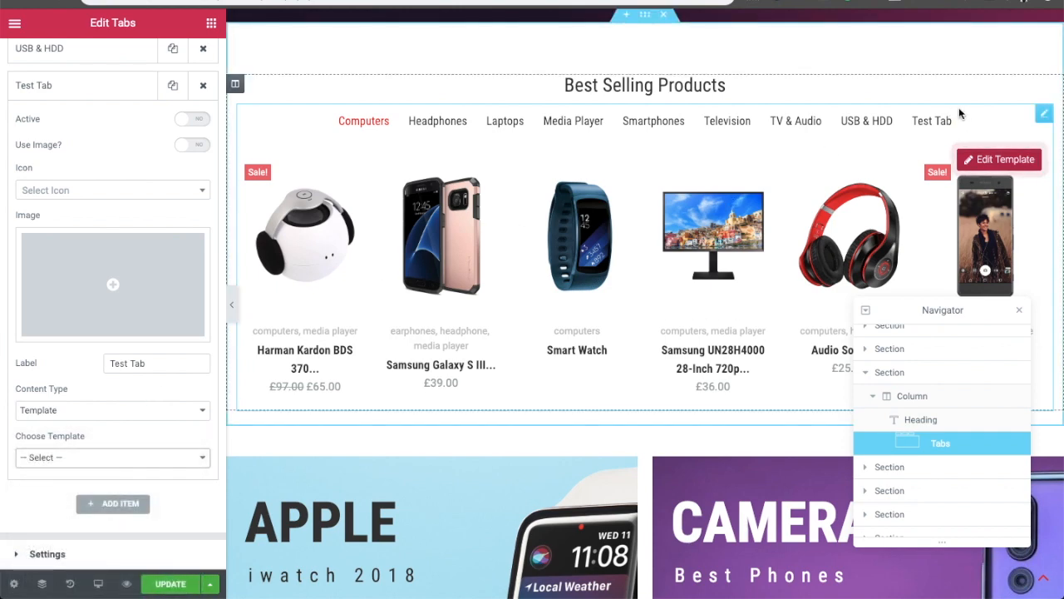
left_click(935, 124)
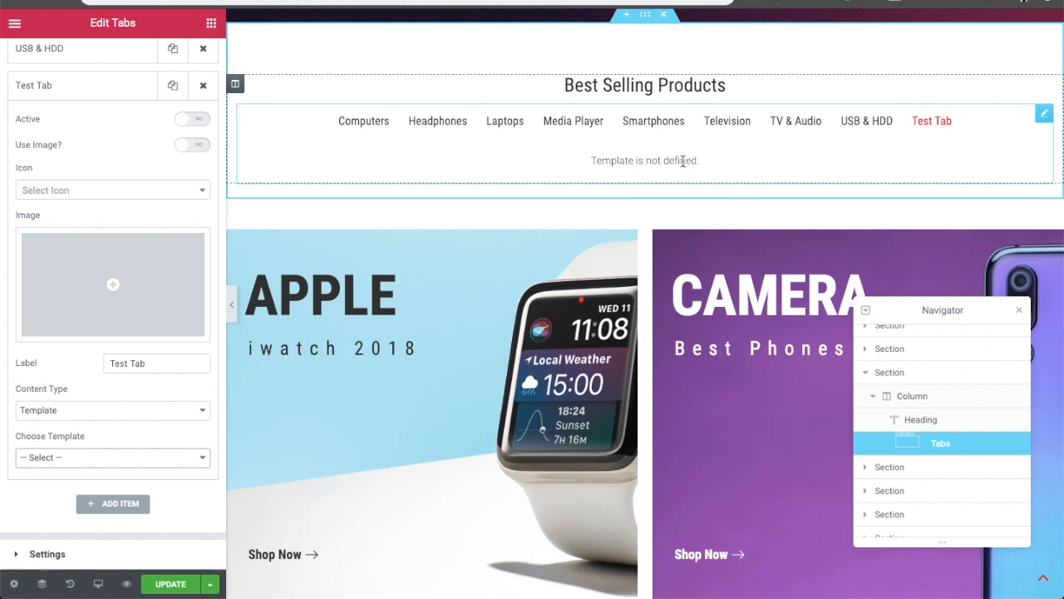
left_click(146, 458)
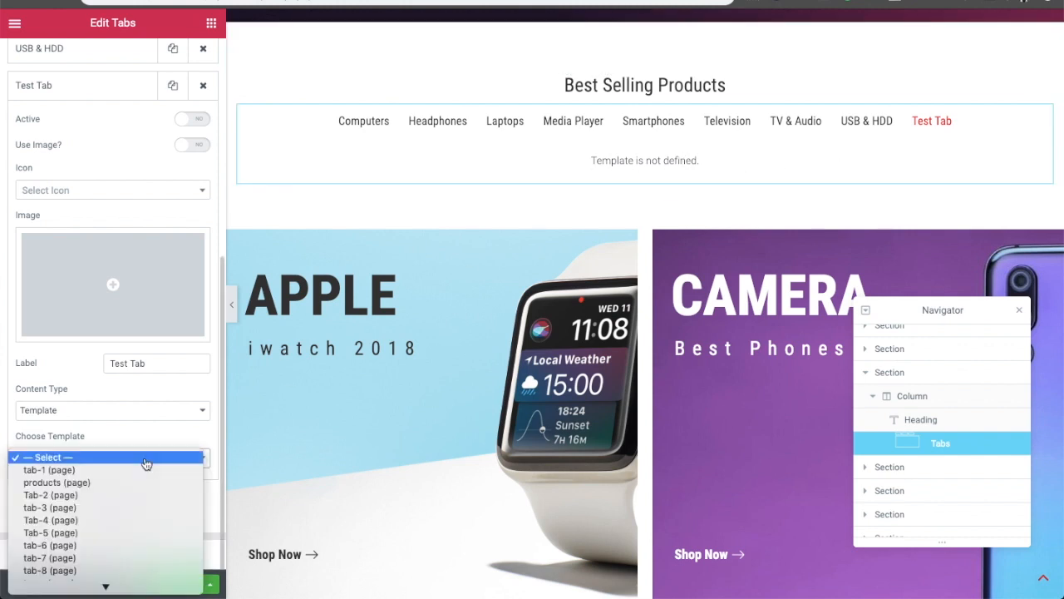
left_click(109, 508)
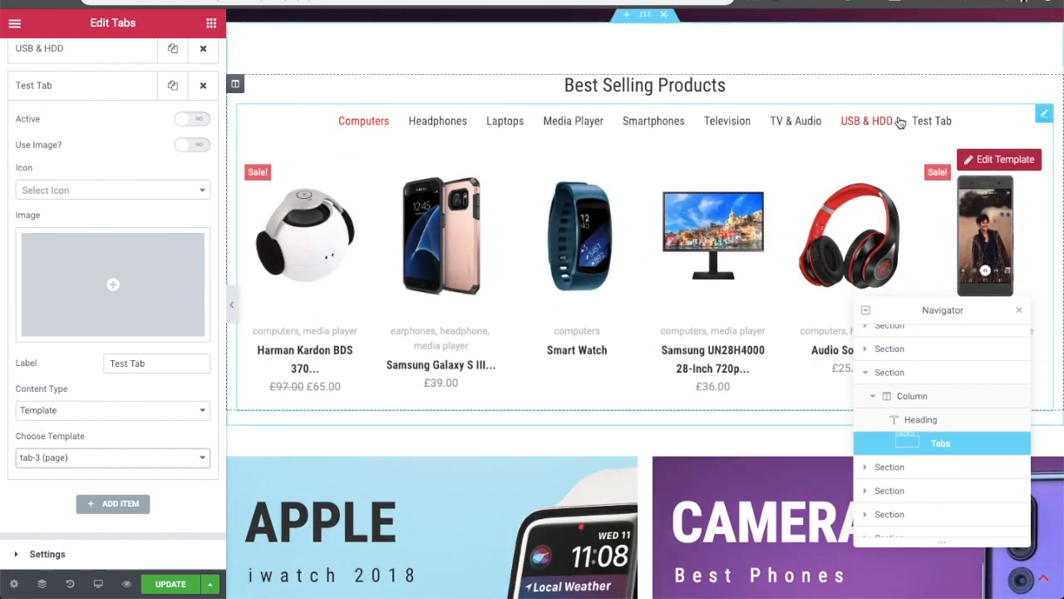
left_click(937, 131)
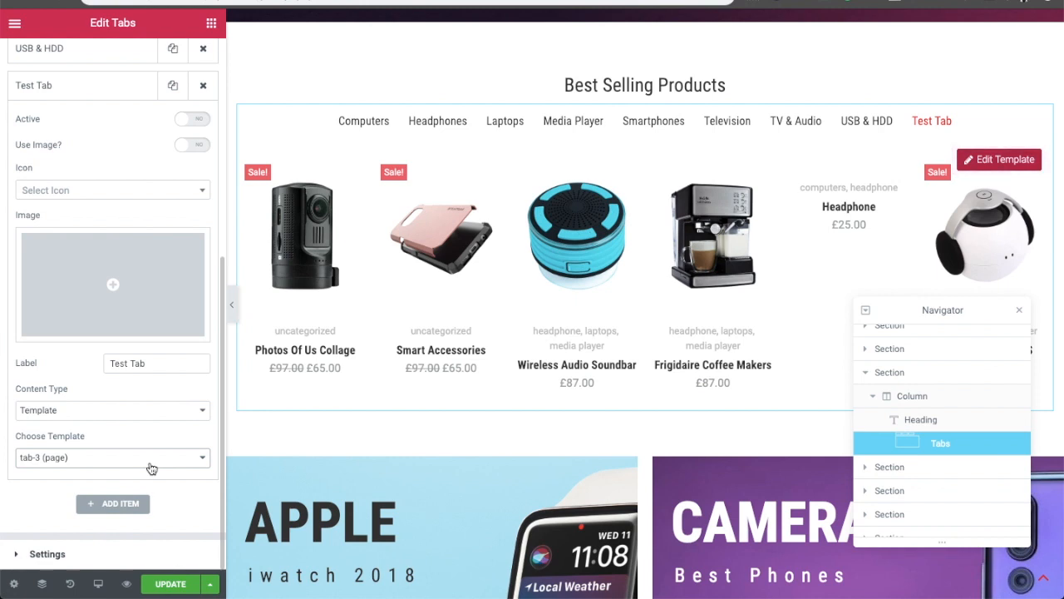
scroll(151, 468, "up", 3)
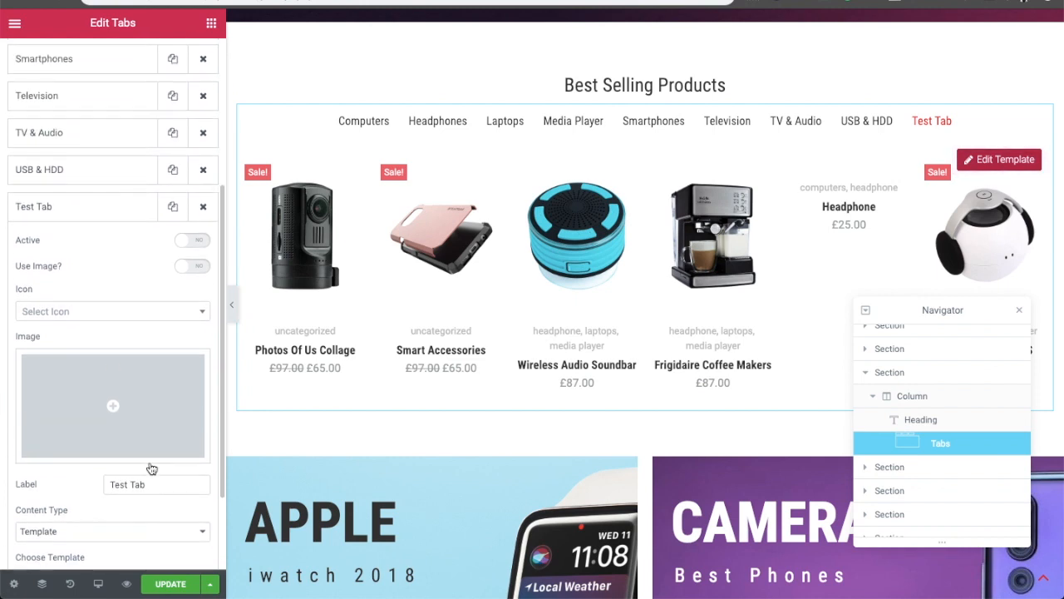
left_click(204, 214)
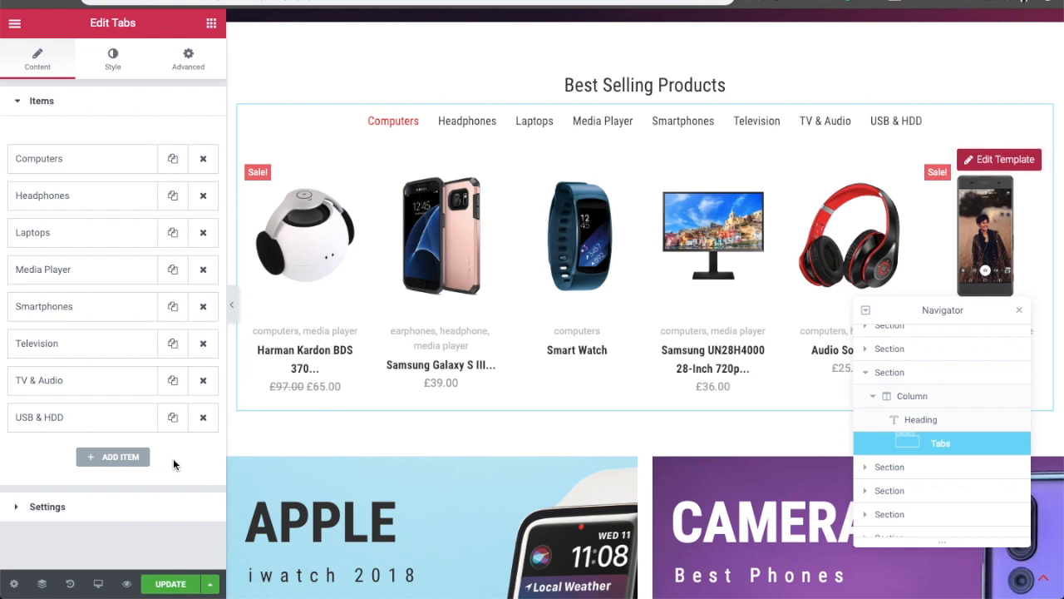
Update the page, then open Templates > Saved Templates and browse the 11 templates
left_click(170, 585)
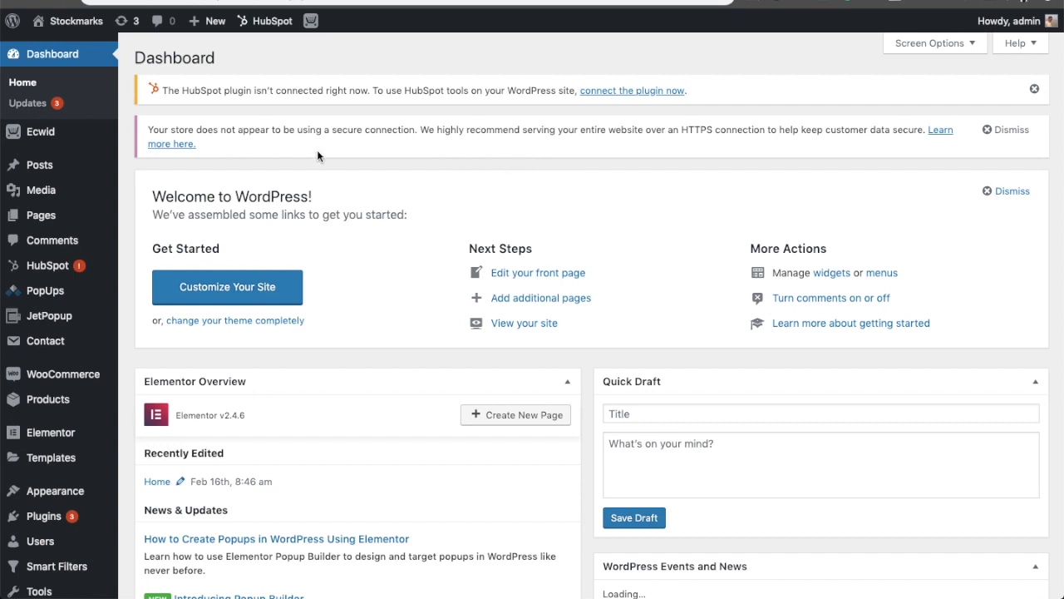
mouse_move(57, 447)
mouse_move(57, 472)
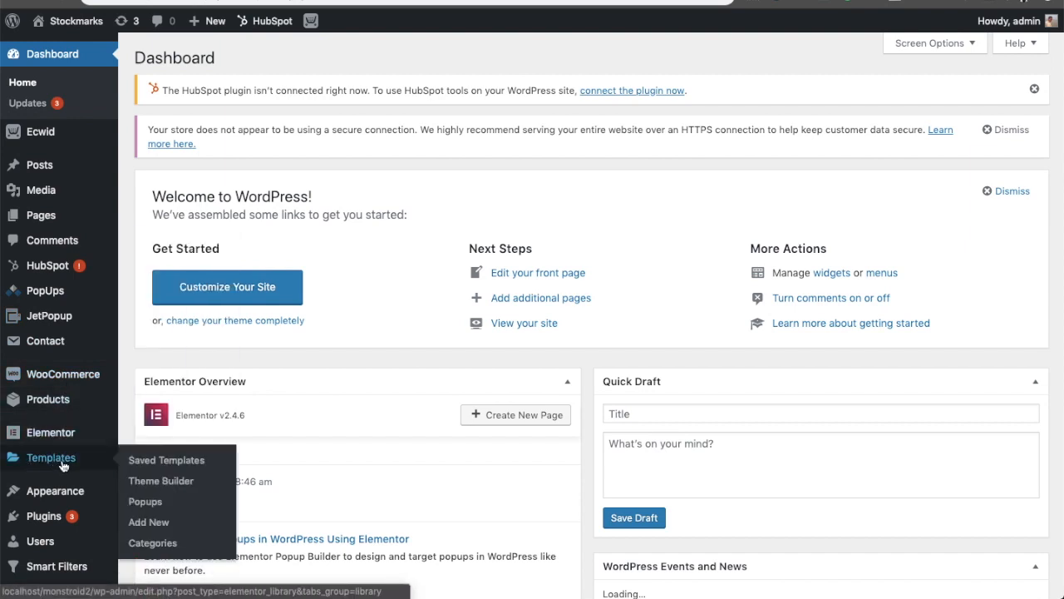
left_click(138, 469)
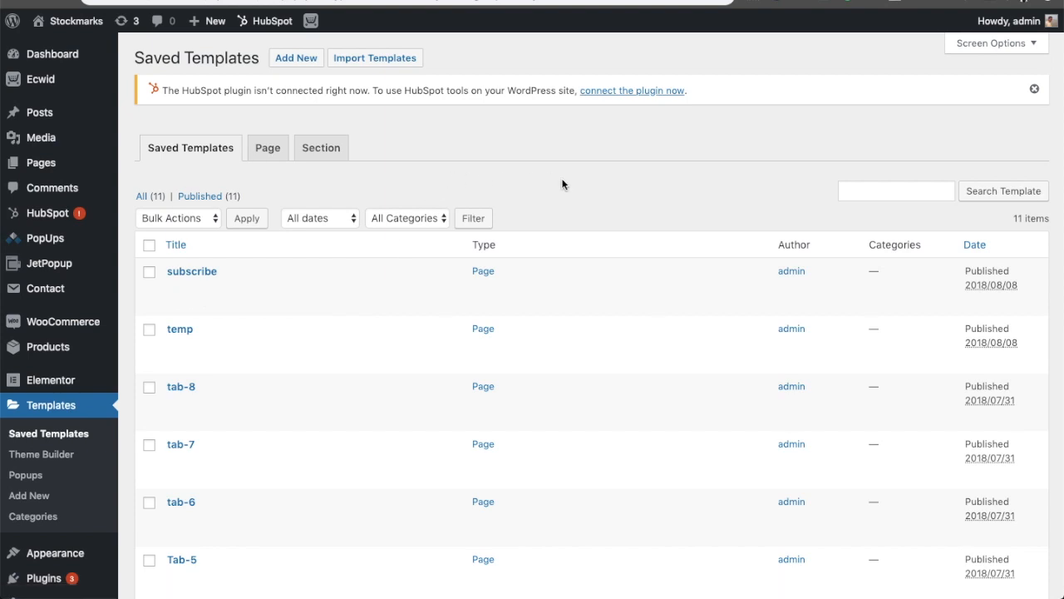
scroll(562, 183, "down", 10)
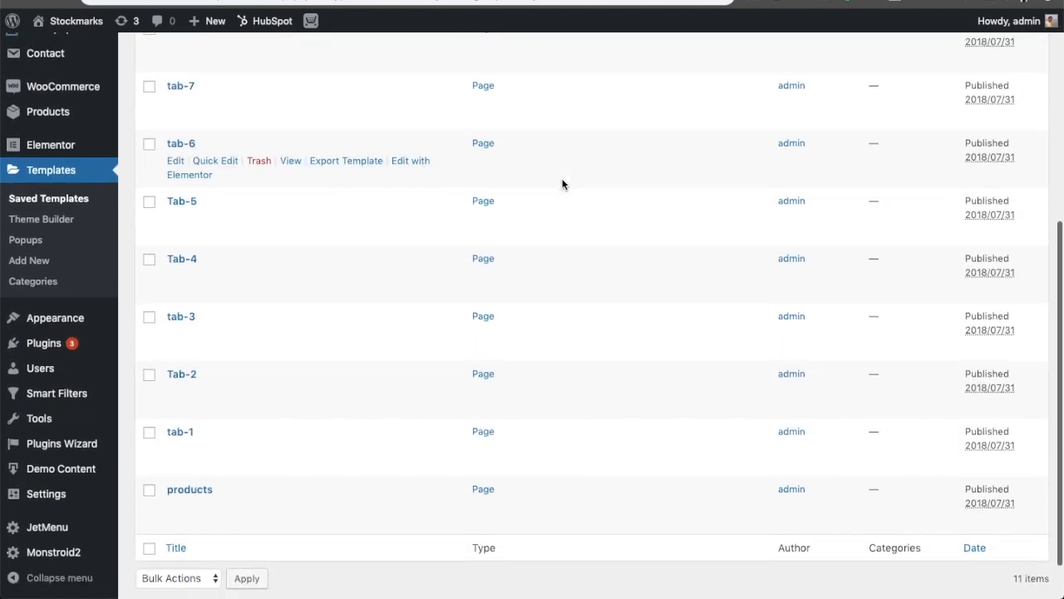
scroll(562, 184, "up", 10)
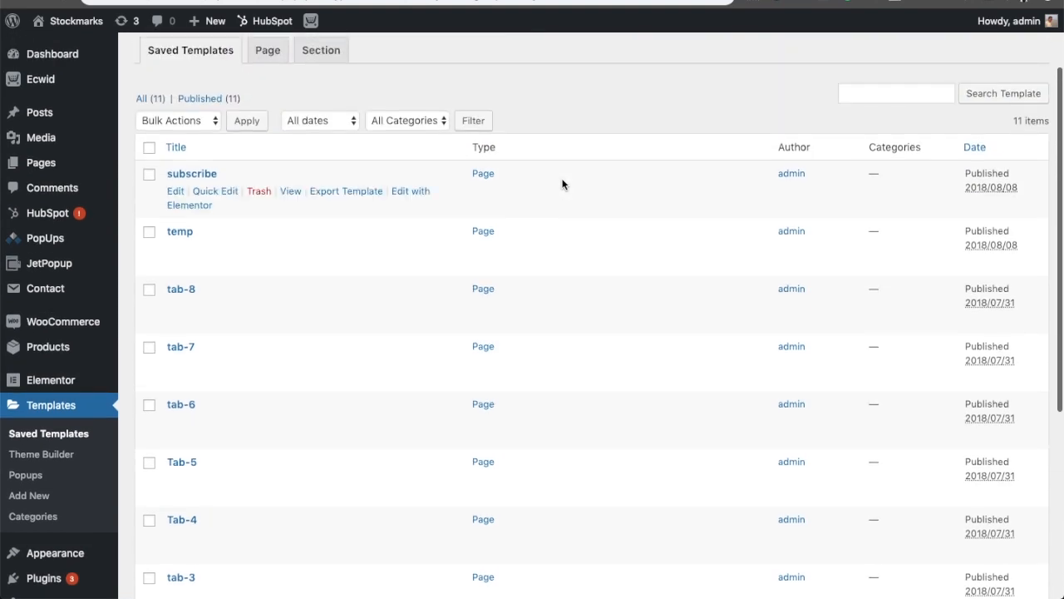
scroll(562, 183, "up", 3)
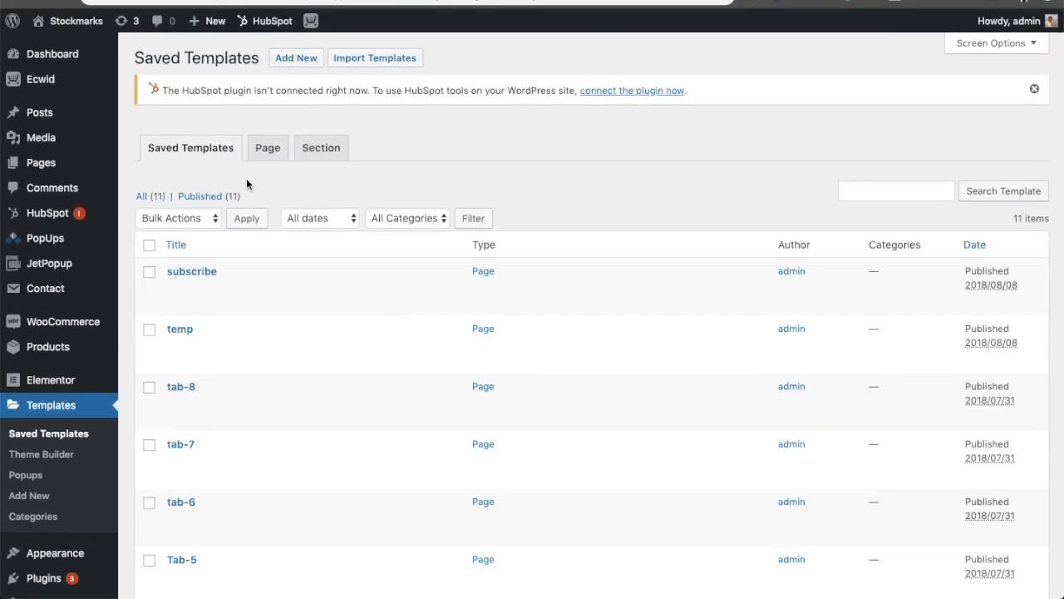
Open the New Template dialog, view the template types, and close it without creating one
left_click(299, 60)
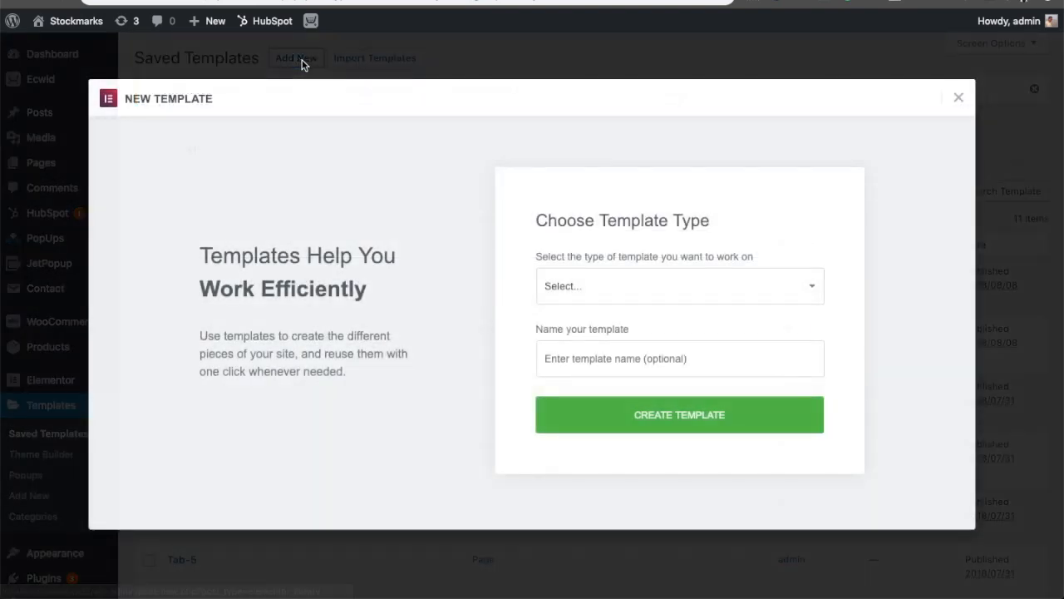
left_click(686, 292)
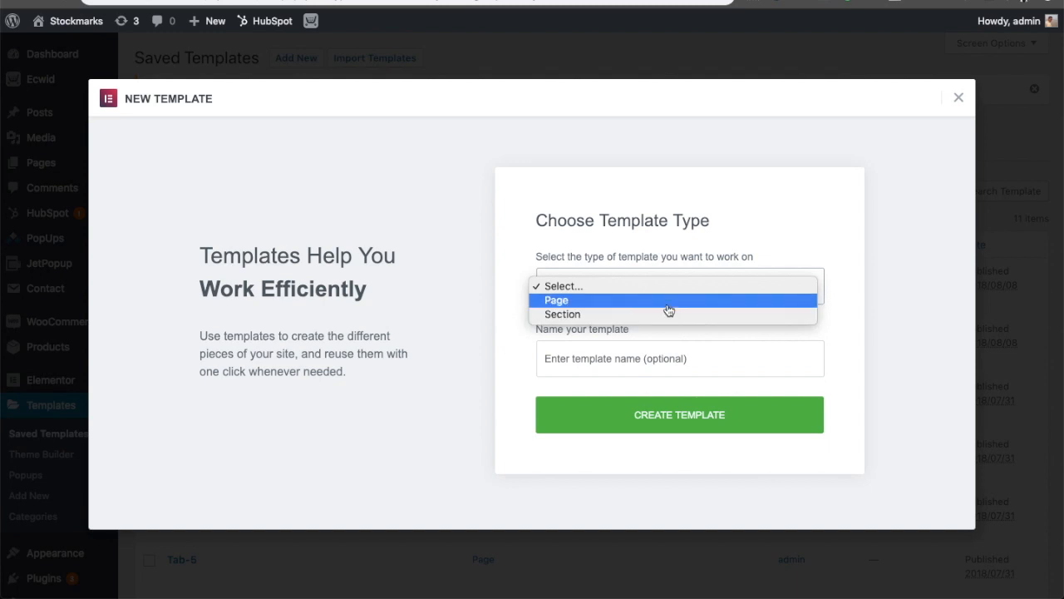
left_click(755, 243)
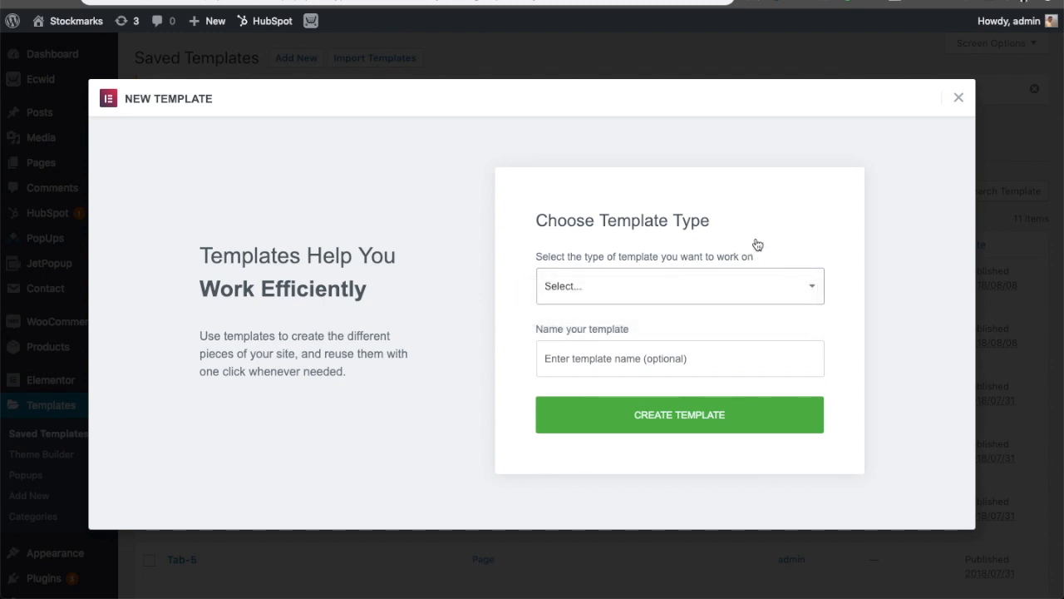
left_click(958, 99)
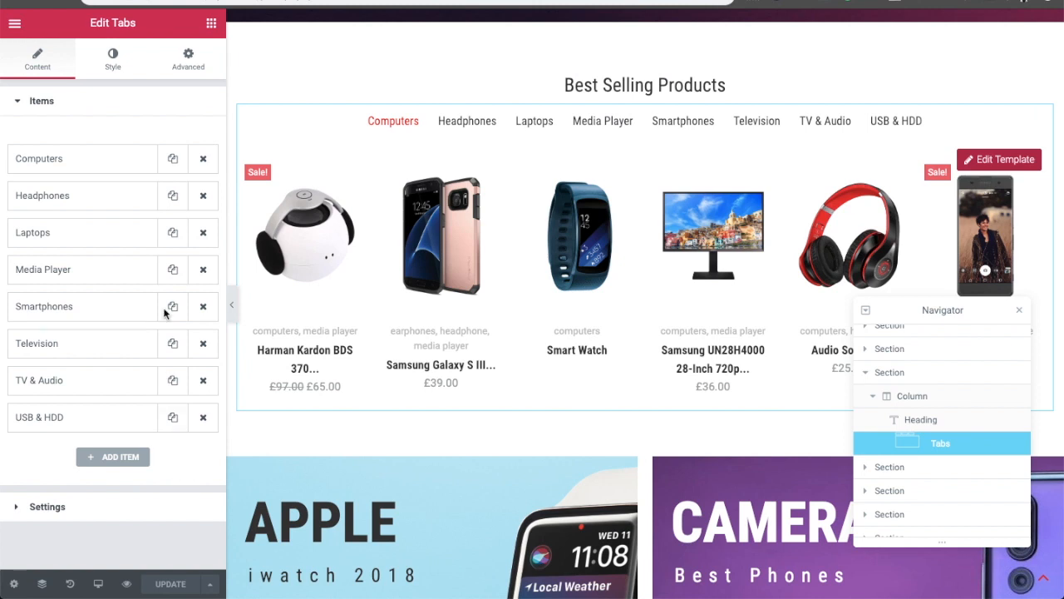
Exit Elementor to the dashboard and review the Home page's settings
left_click(14, 25)
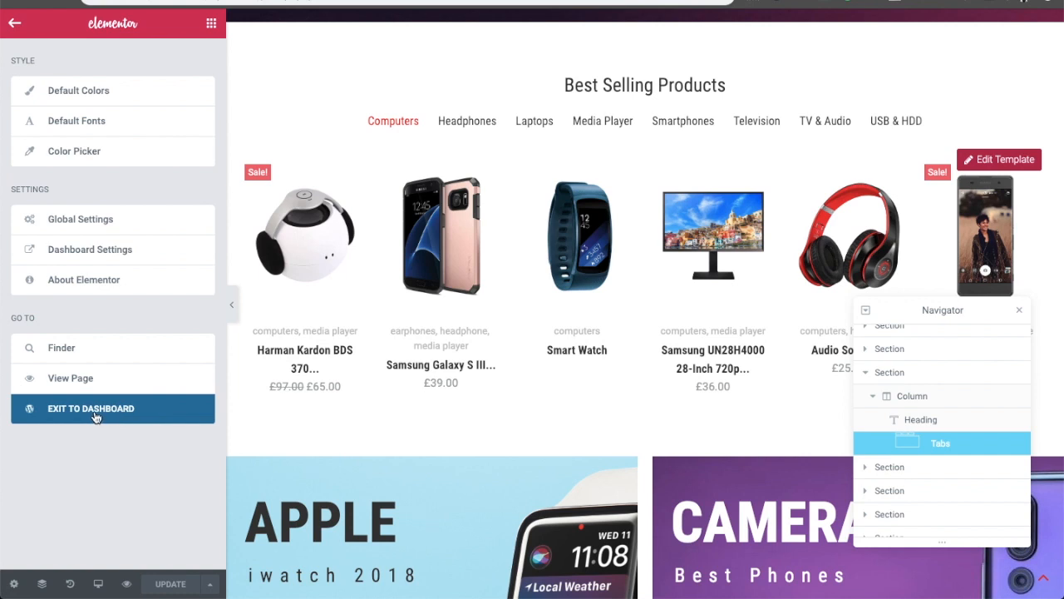
left_click(96, 416)
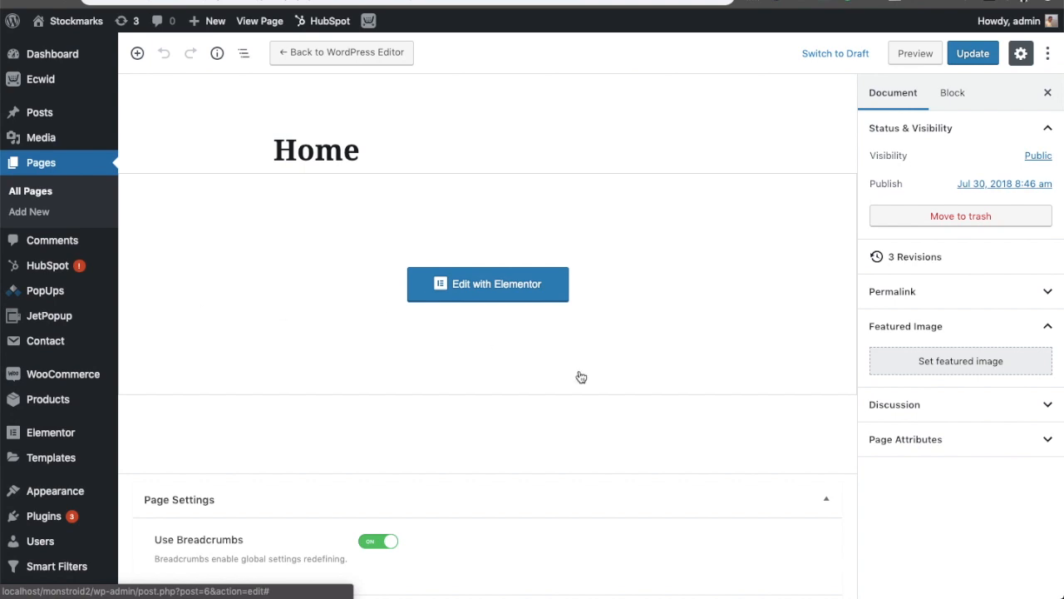
scroll(943, 509, "down", 3)
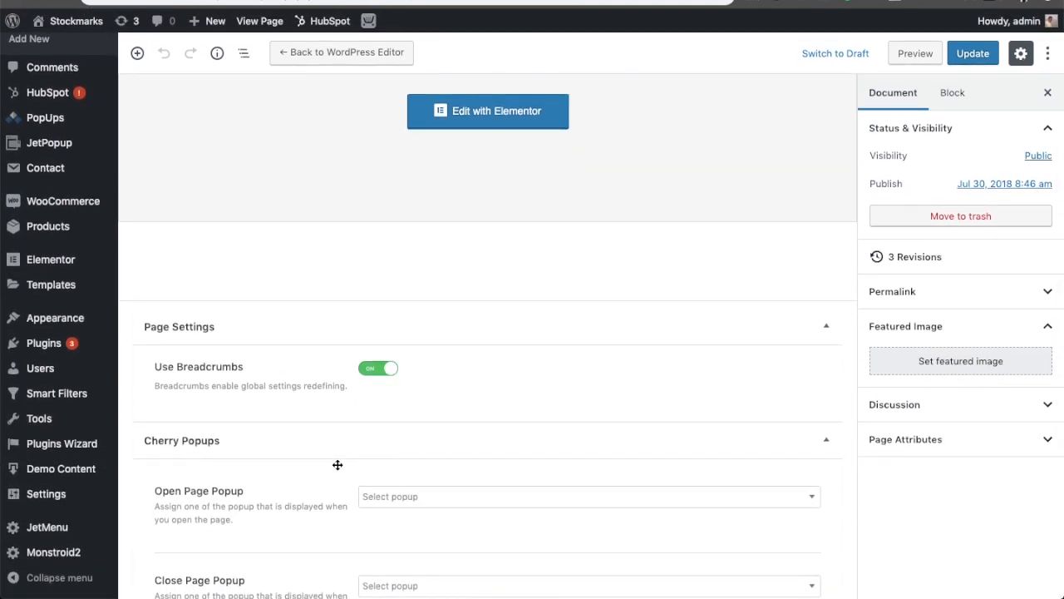
mouse_move(65, 549)
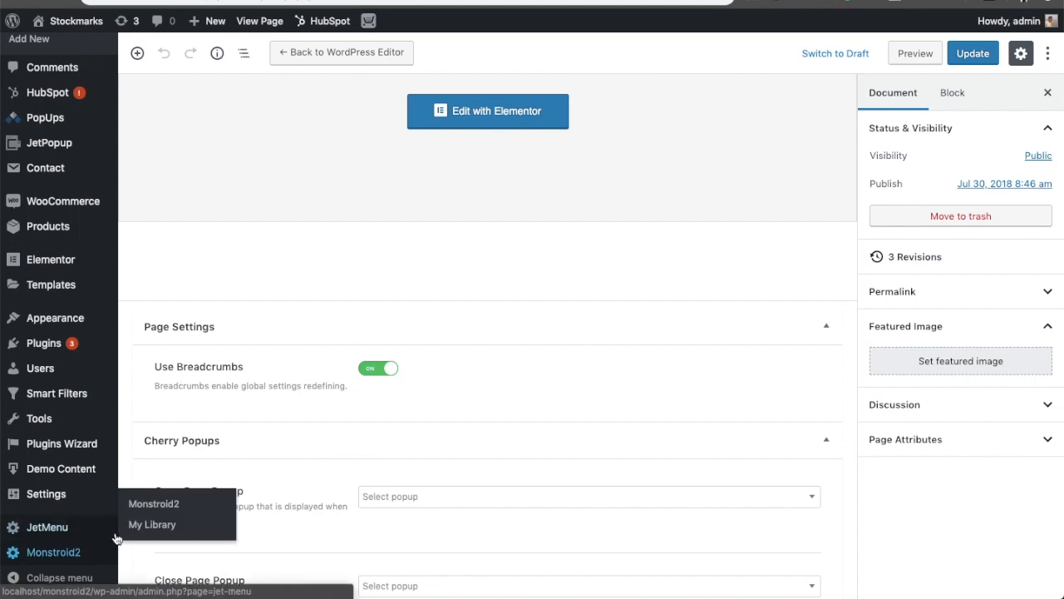
From Theme Parts, open the Header theme part in Elementor
left_click(162, 529)
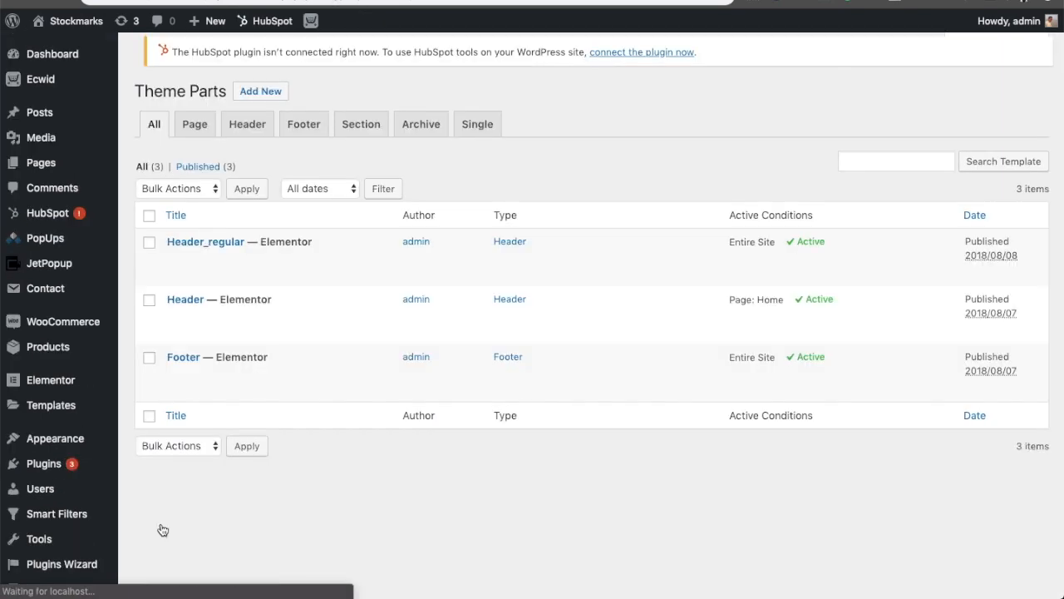
scroll(280, 489, "down", 3)
scroll(279, 489, "up", 3)
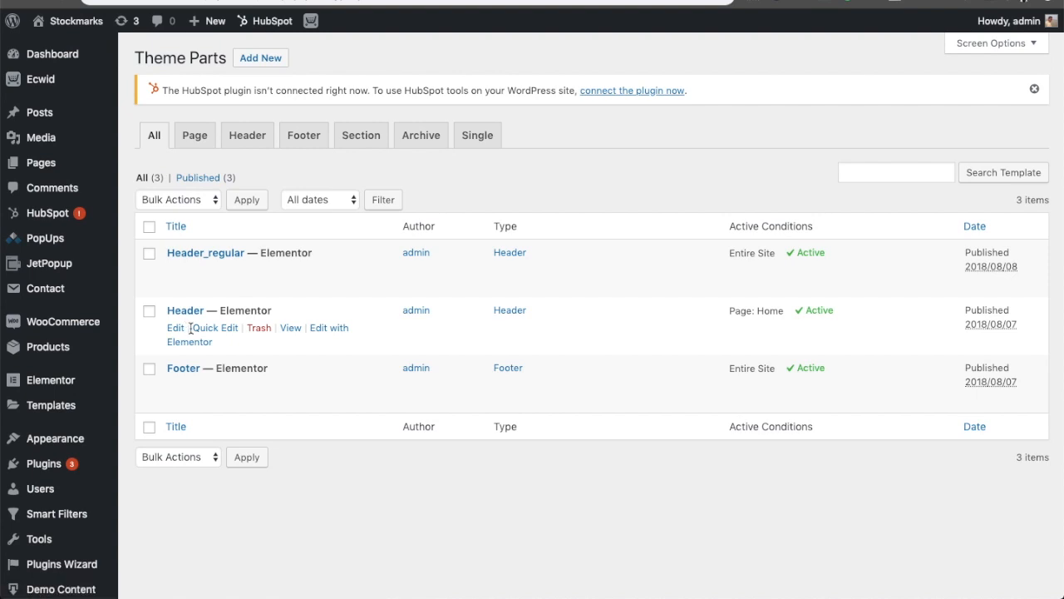
left_click(330, 331)
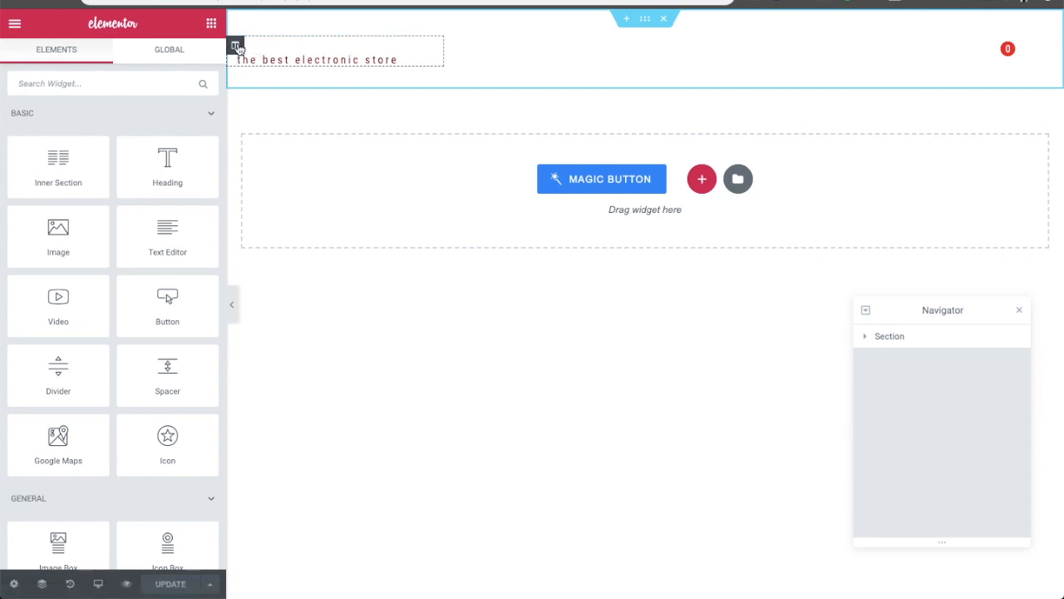
Select the header's Site Logo widget, then the Mega Menu widget to check its menu
left_click(424, 47)
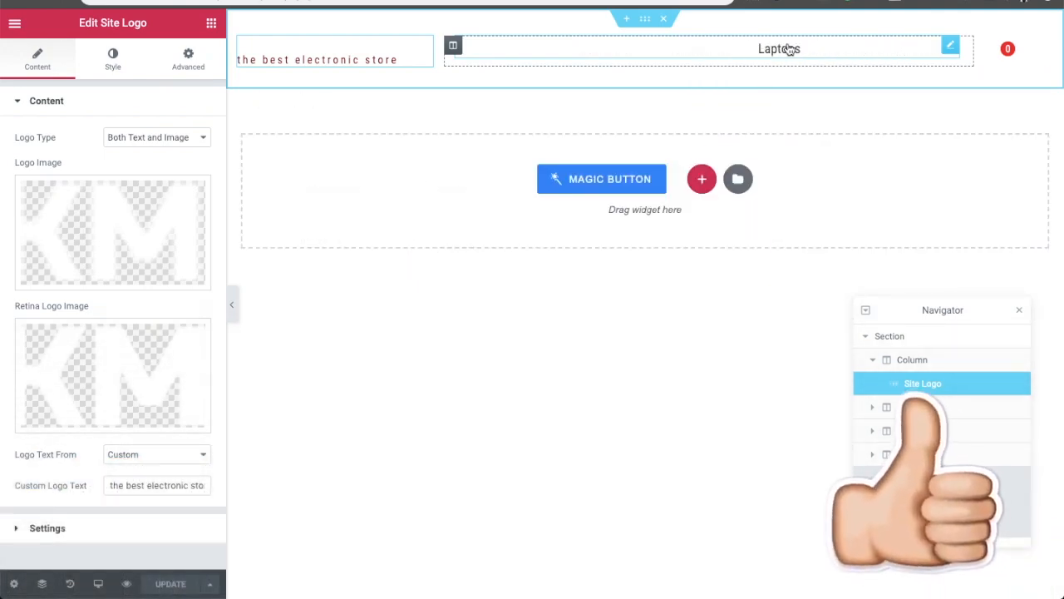
left_click(789, 50)
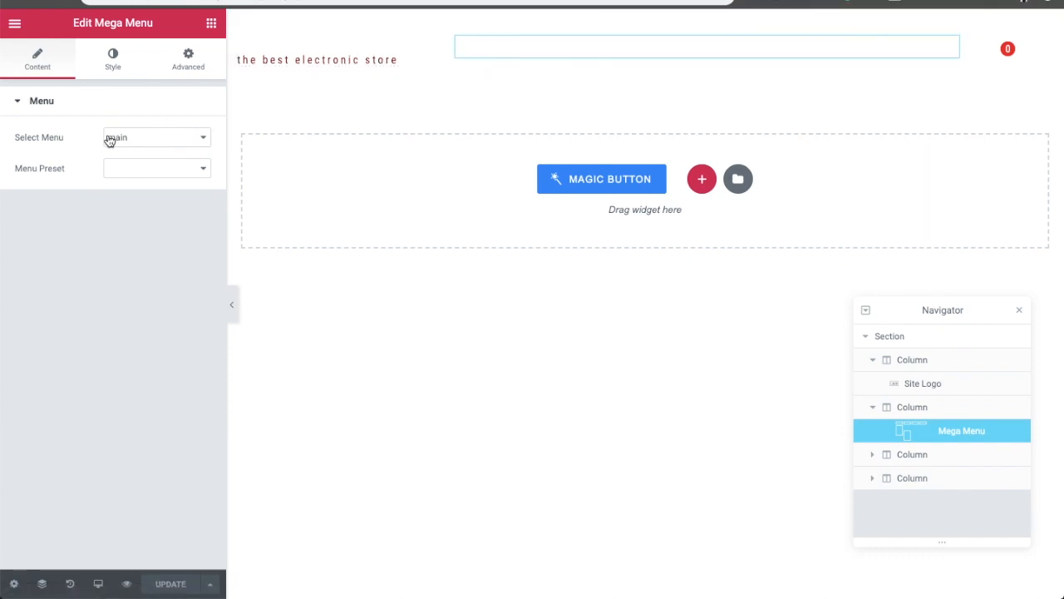
Keep 'main' as the mega menu's menu, then edit the cart widget's My Cart dropdown label
left_click(207, 146)
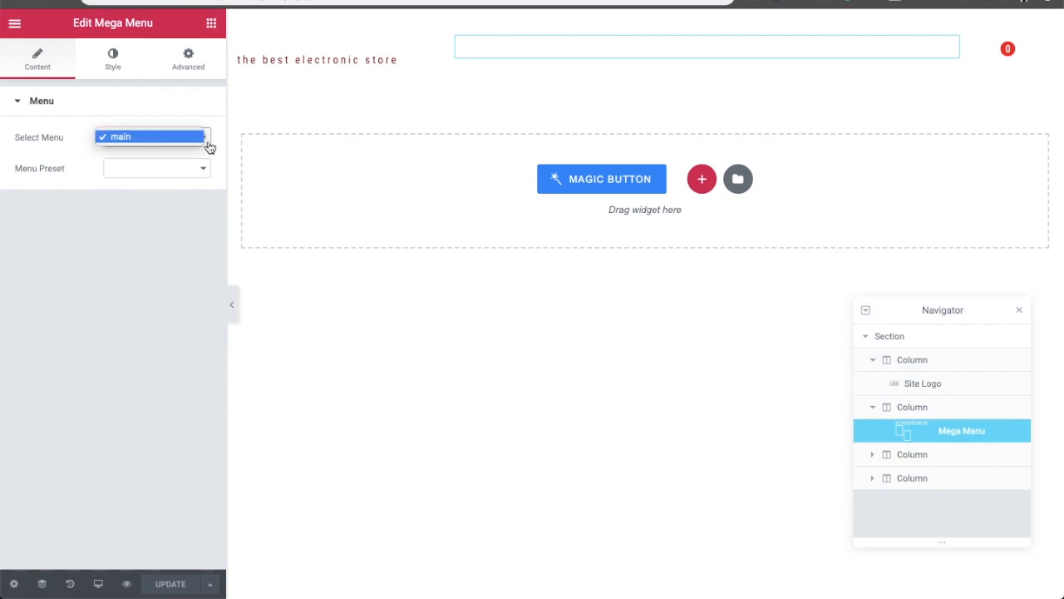
left_click(111, 138)
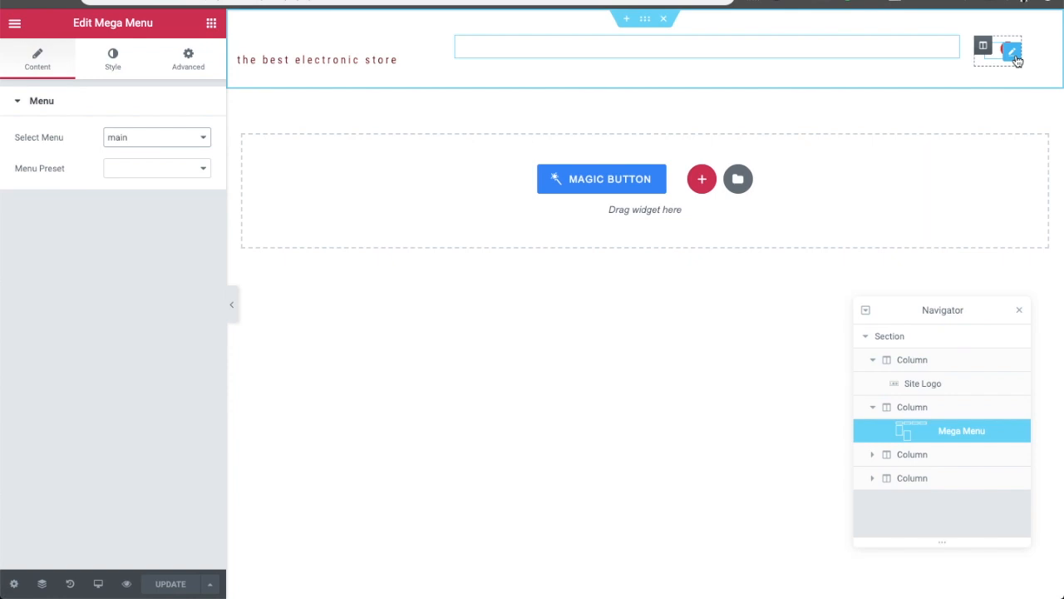
left_click(1012, 52)
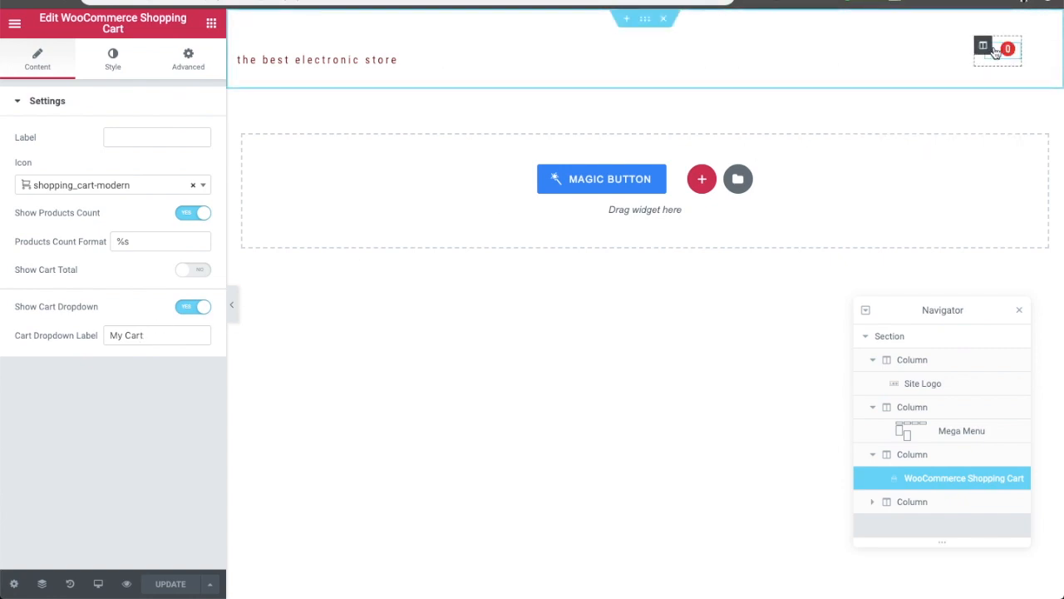
mouse_move(1000, 50)
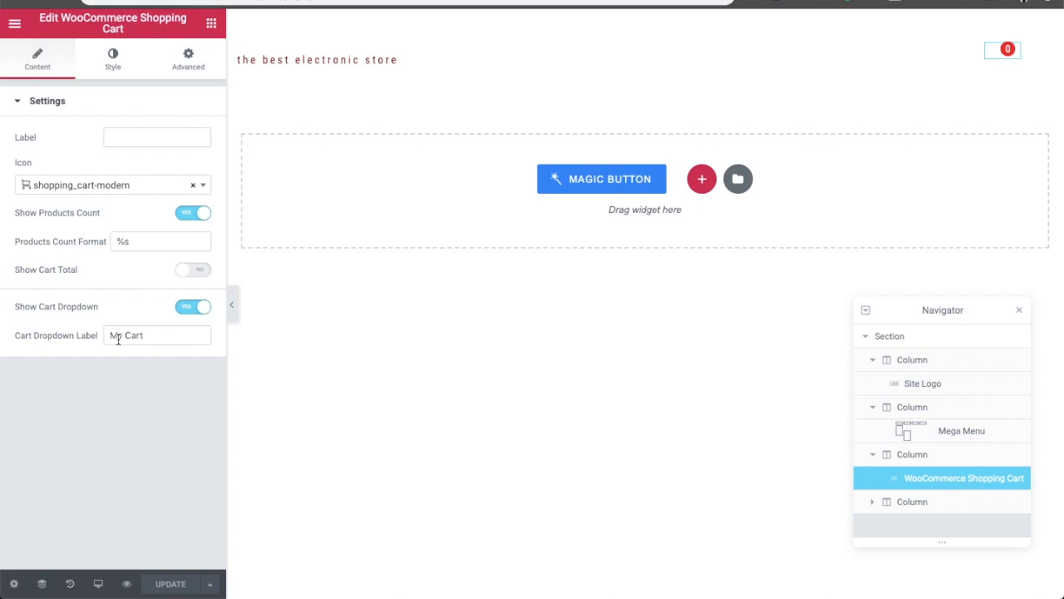
left_click(118, 339)
Exit Elementor to the dashboard and open Header_regular from My Library in Elementor
left_click(15, 23)
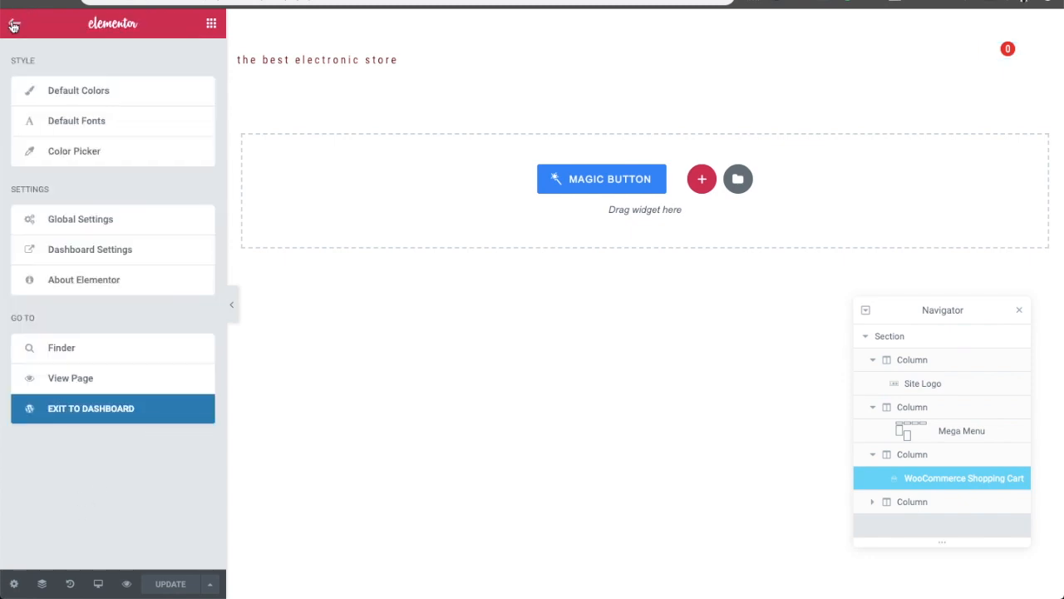
left_click(93, 407)
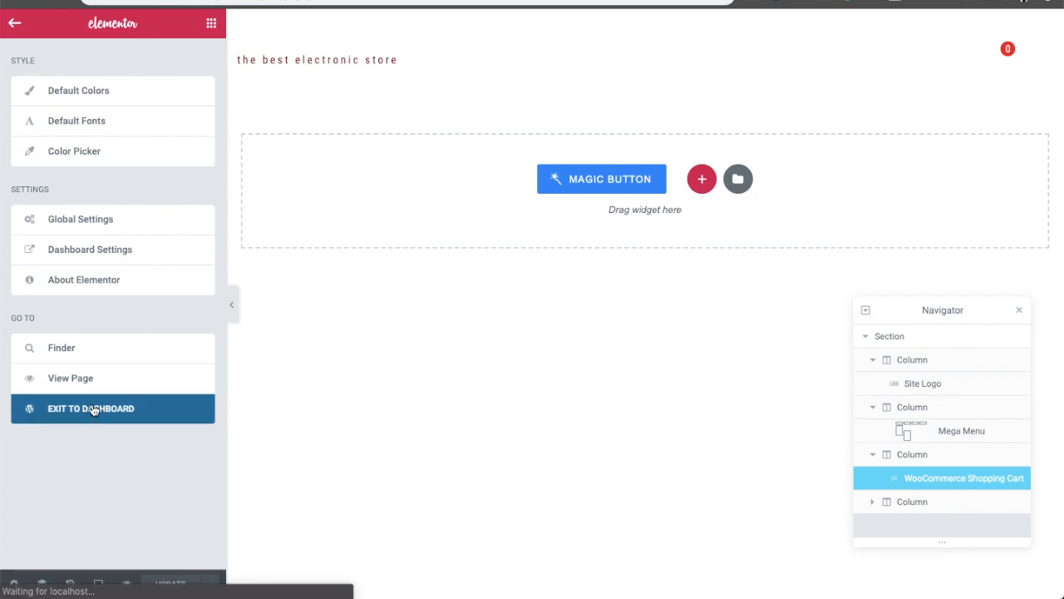
scroll(152, 277, "down", 3)
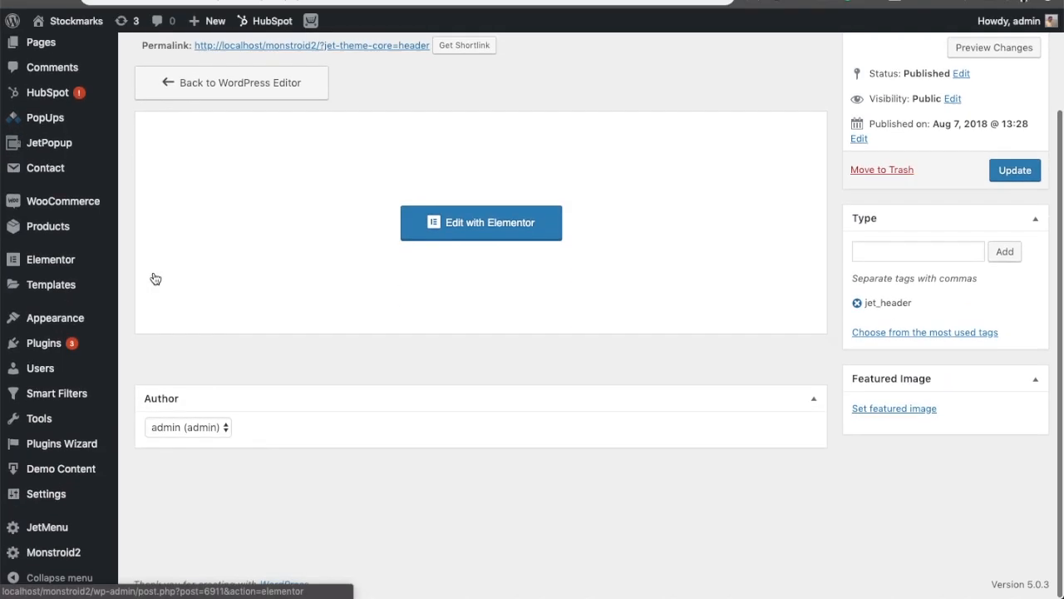
mouse_move(83, 547)
left_click(179, 524)
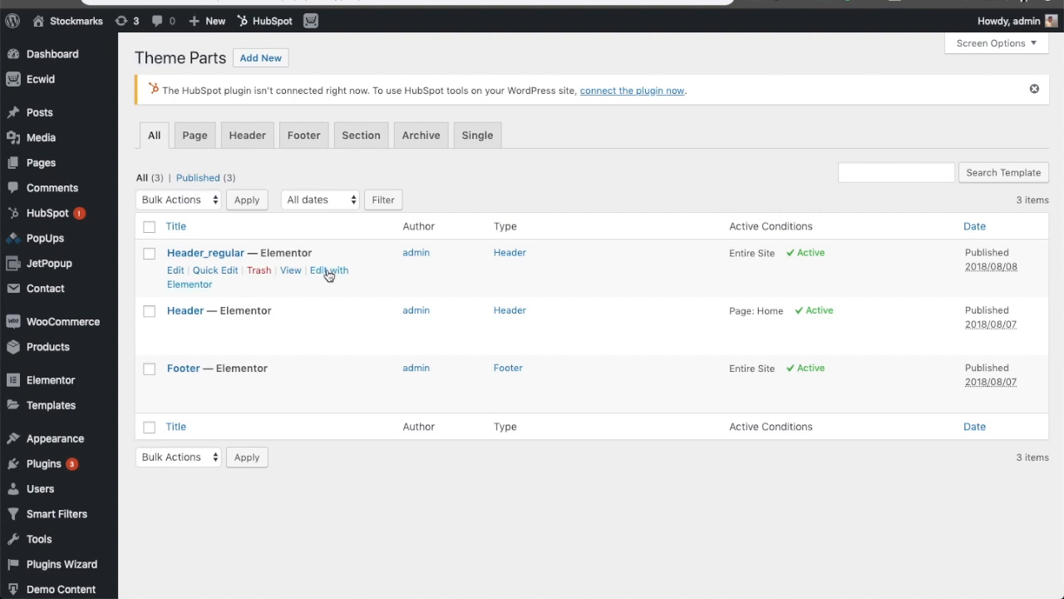
left_click(328, 272)
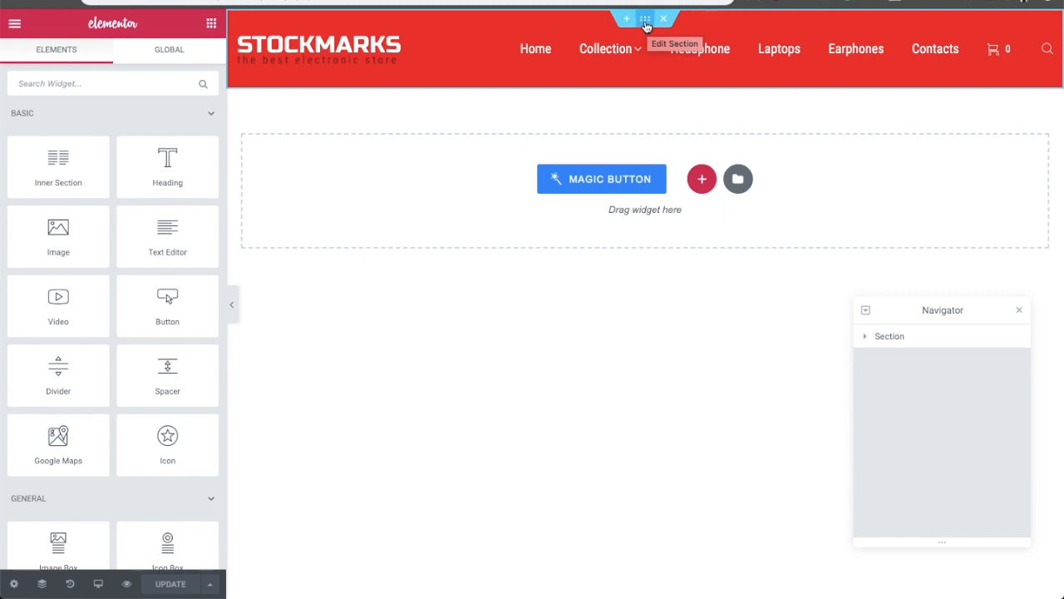
Open the Header_regular section's Edit Section settings, then the live store's Headphone page
left_click(645, 20)
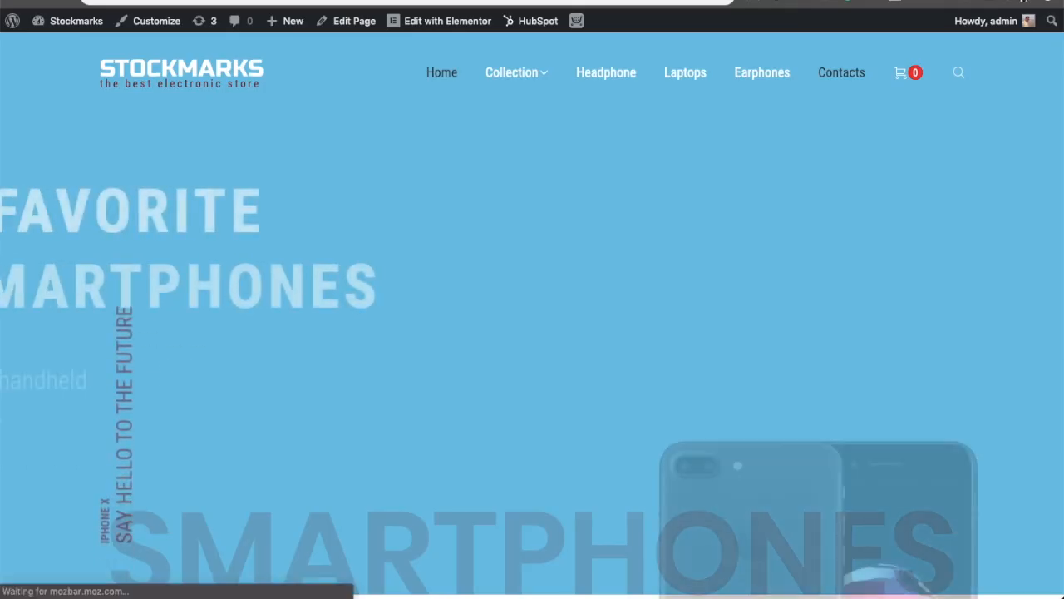
scroll(516, 174, "down", 1)
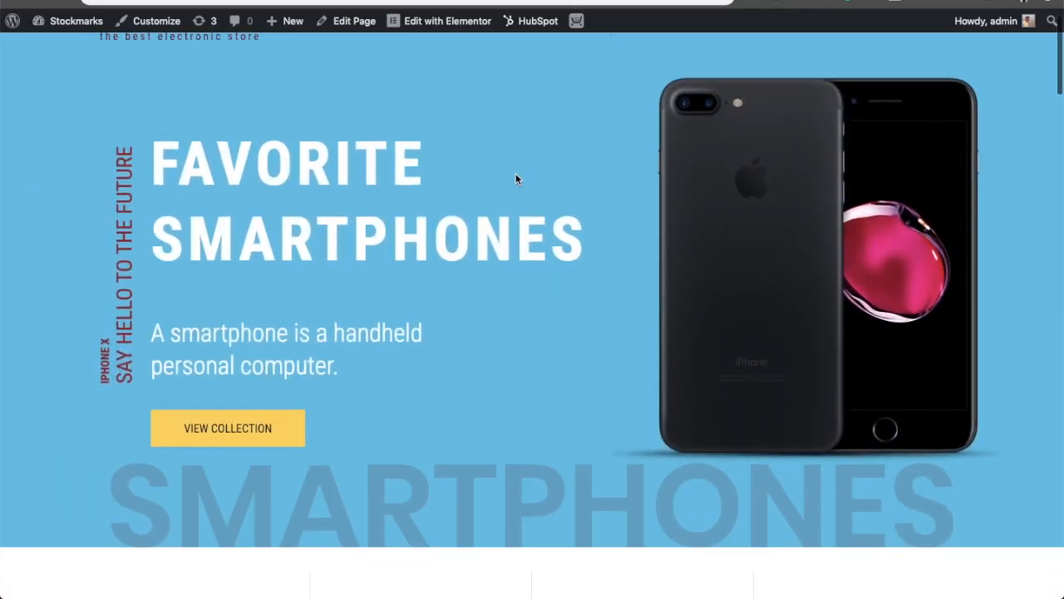
scroll(515, 175, "up", 2)
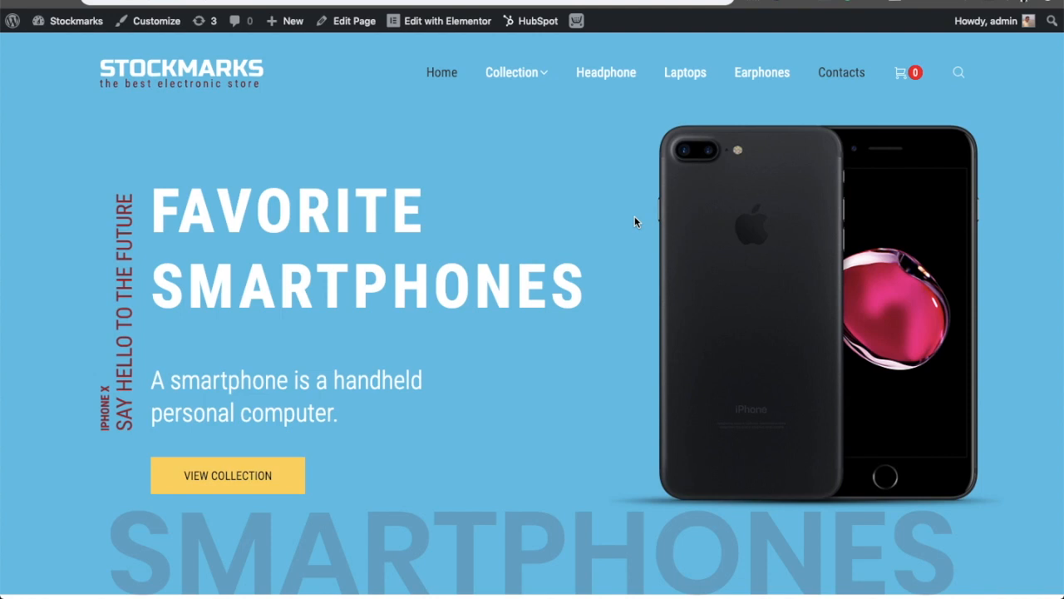
left_click(615, 82)
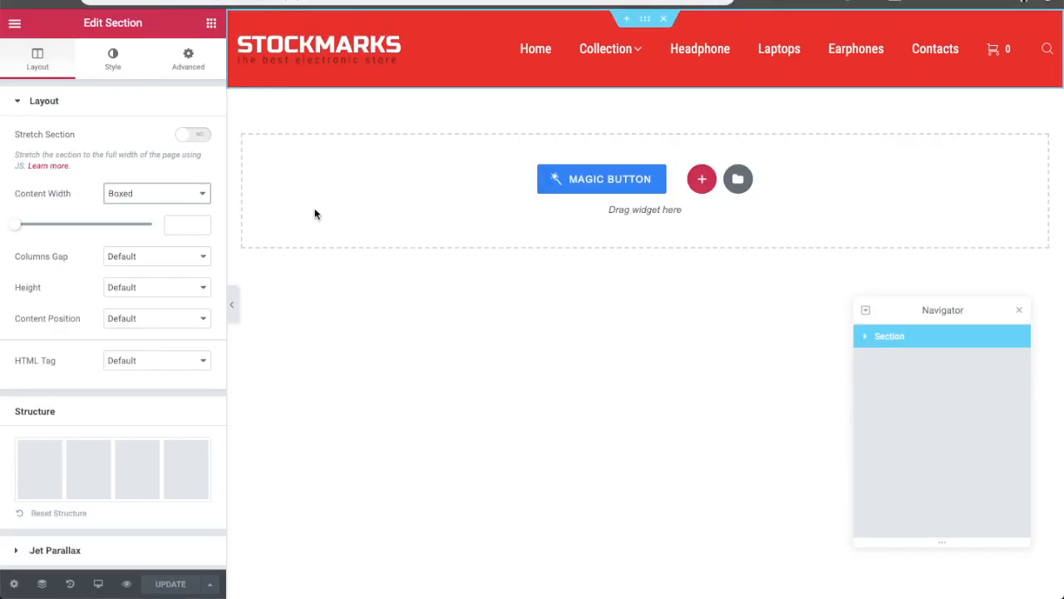
Give the Header_regular section a light blue #6ec1e4 background and update the template
left_click(115, 67)
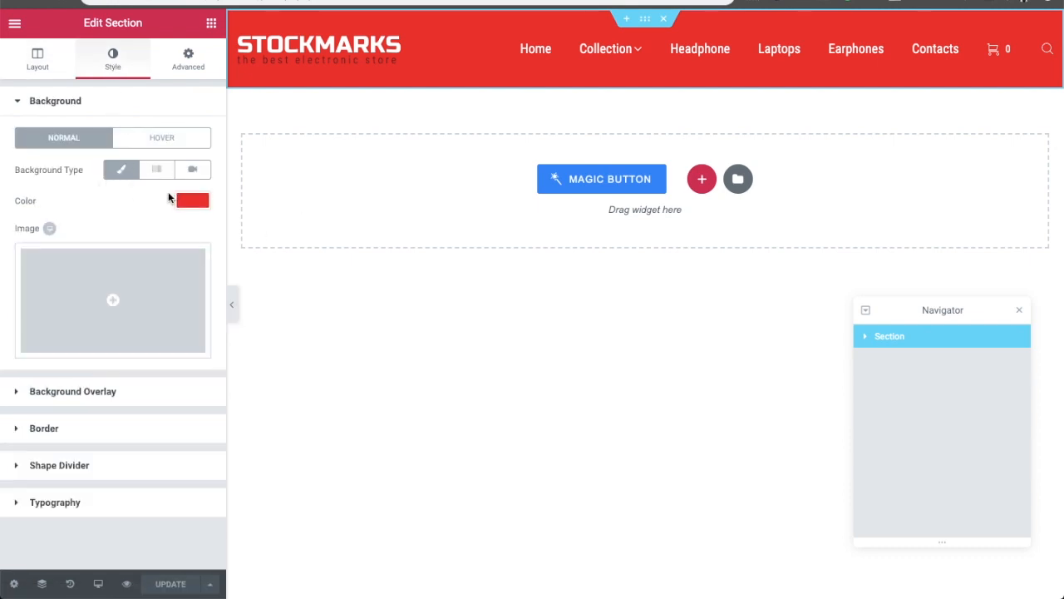
left_click(190, 202)
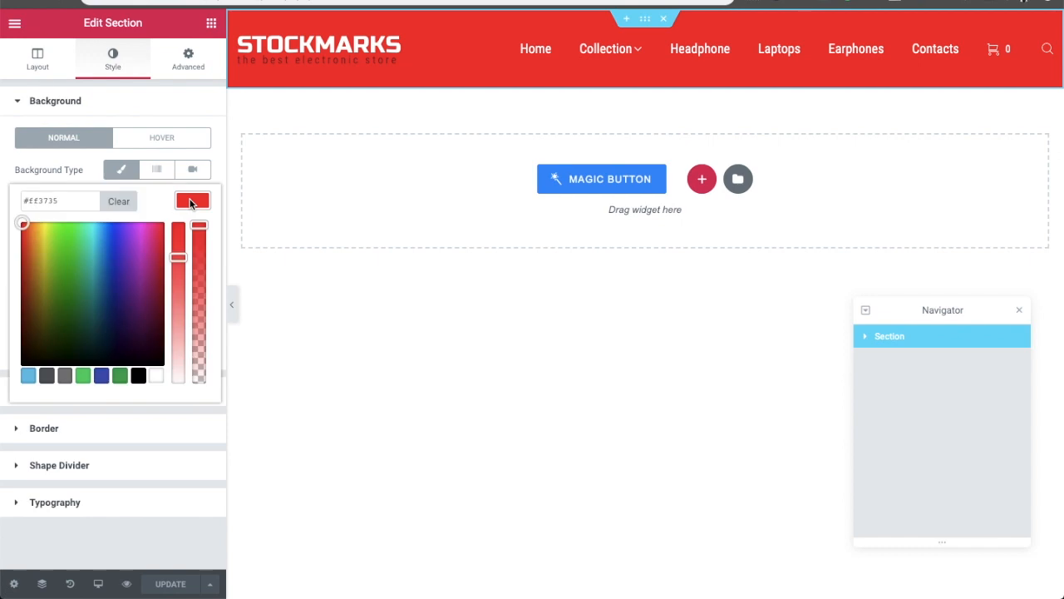
left_click(28, 376)
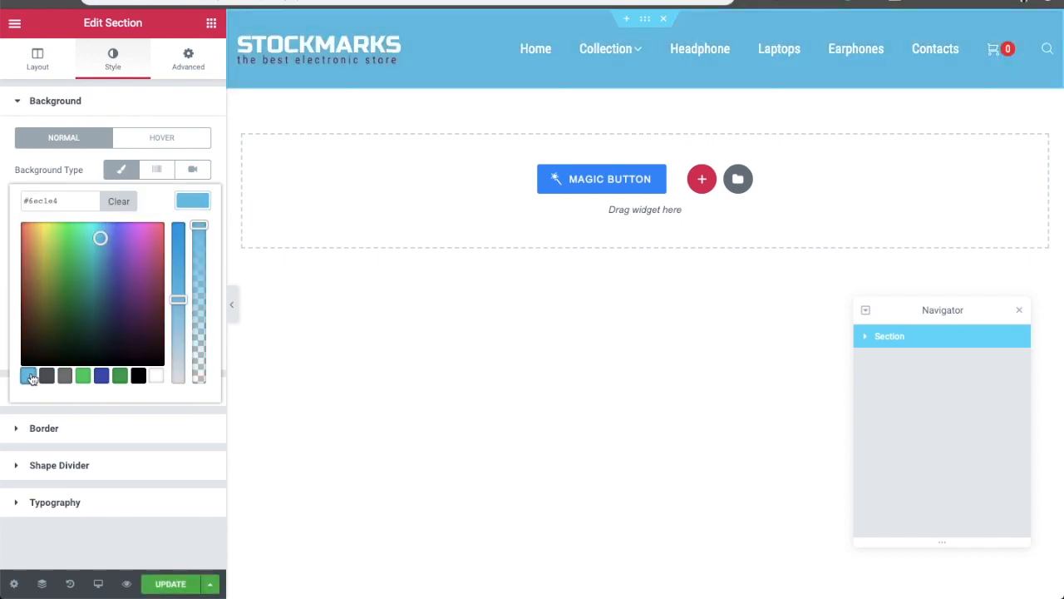
left_click(74, 162)
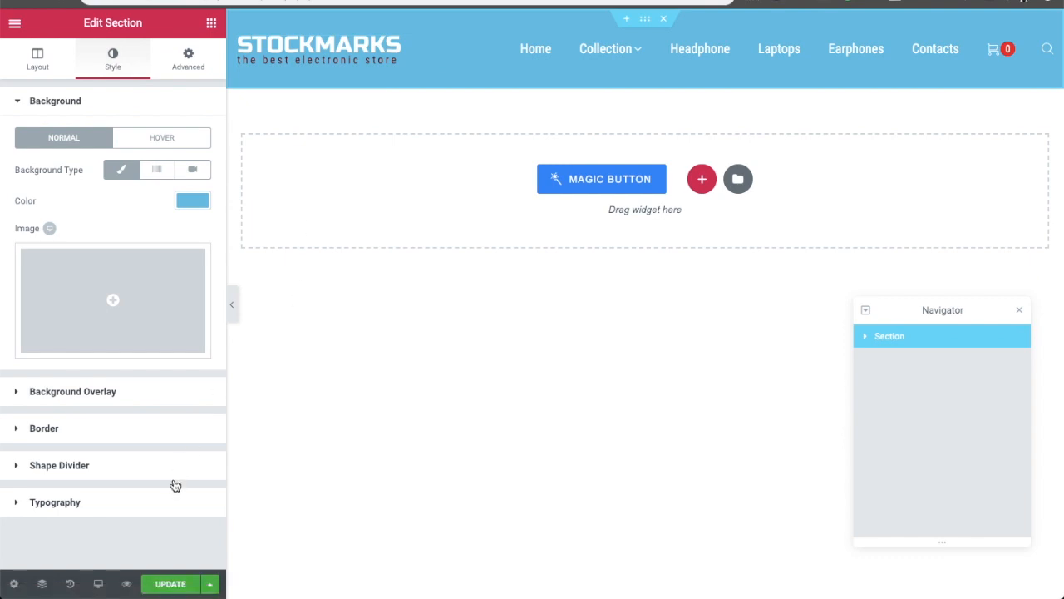
left_click(172, 584)
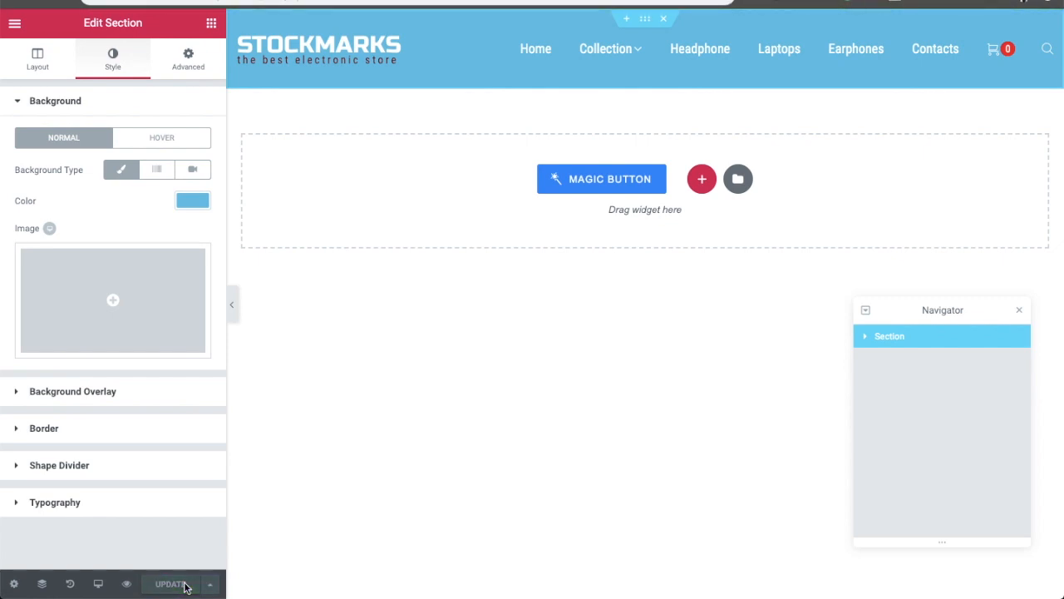
Exit to the dashboard and open the Footer theme part from My Library in Elementor
left_click(15, 25)
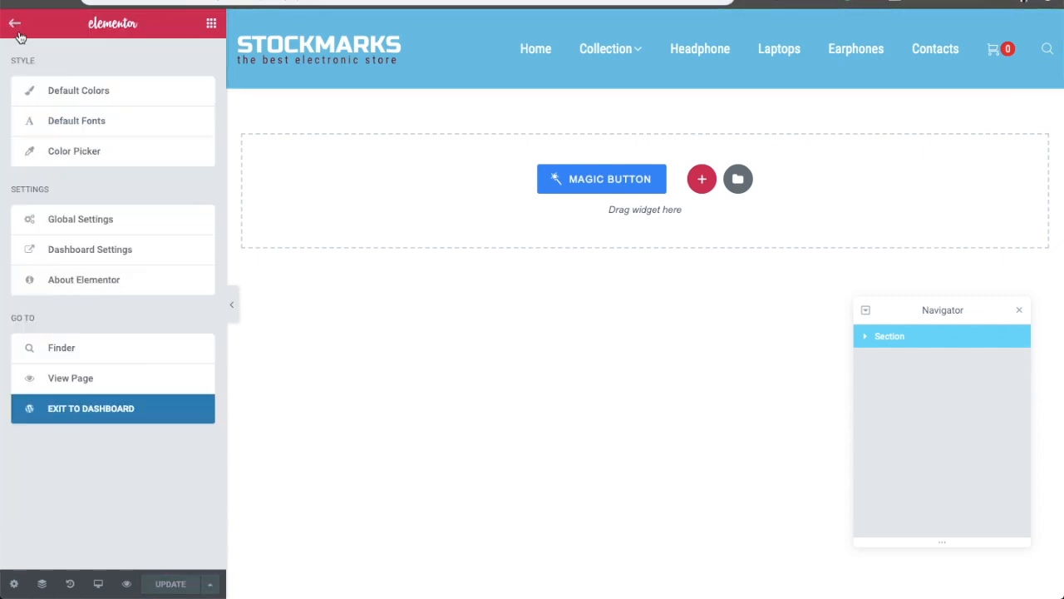
left_click(103, 420)
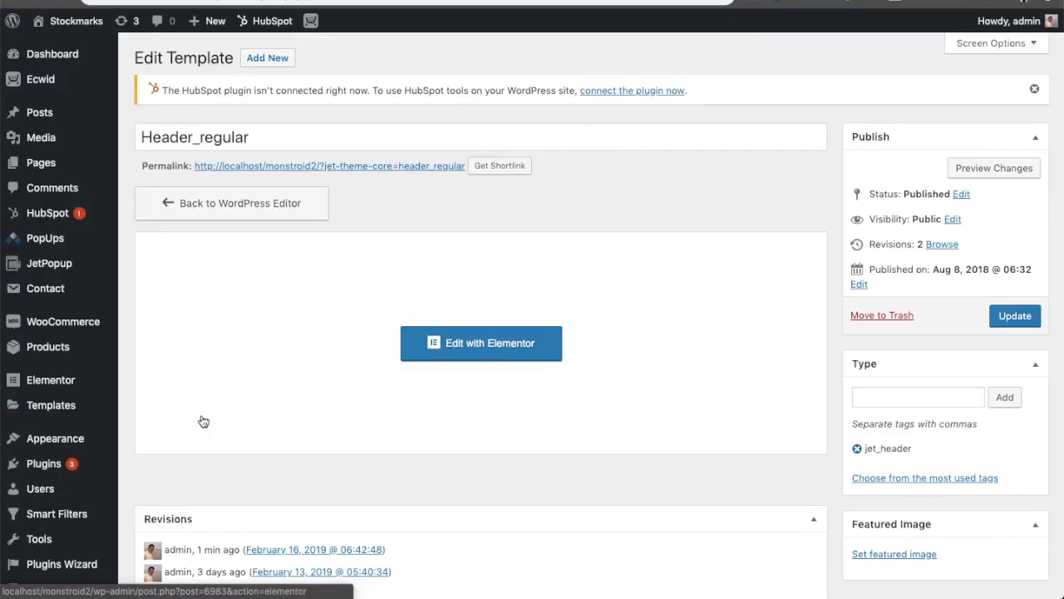
scroll(205, 422, "down", 3)
left_click(148, 524)
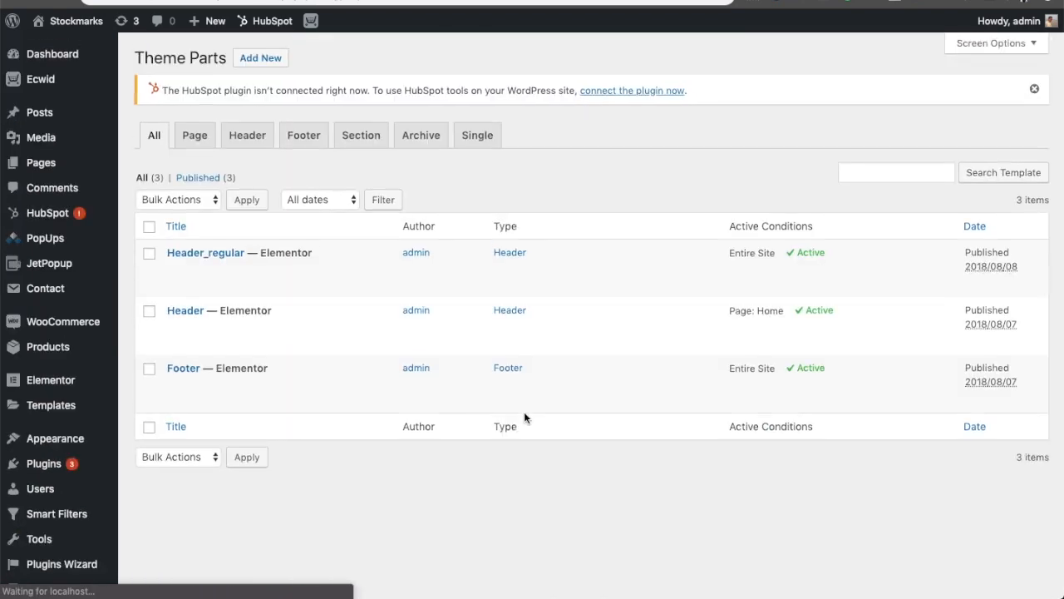
mouse_move(330, 408)
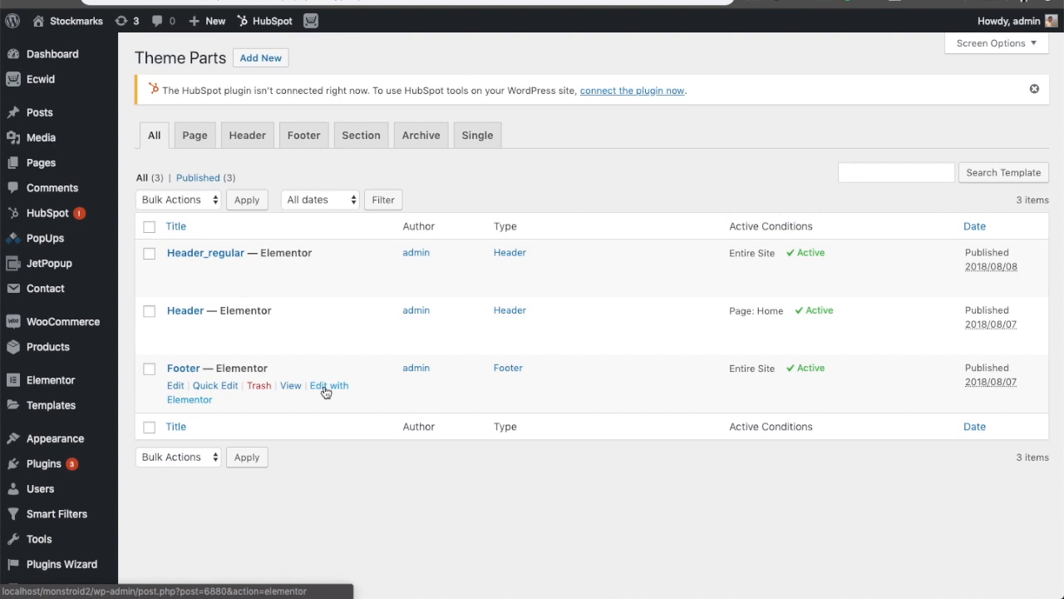
left_click(325, 386)
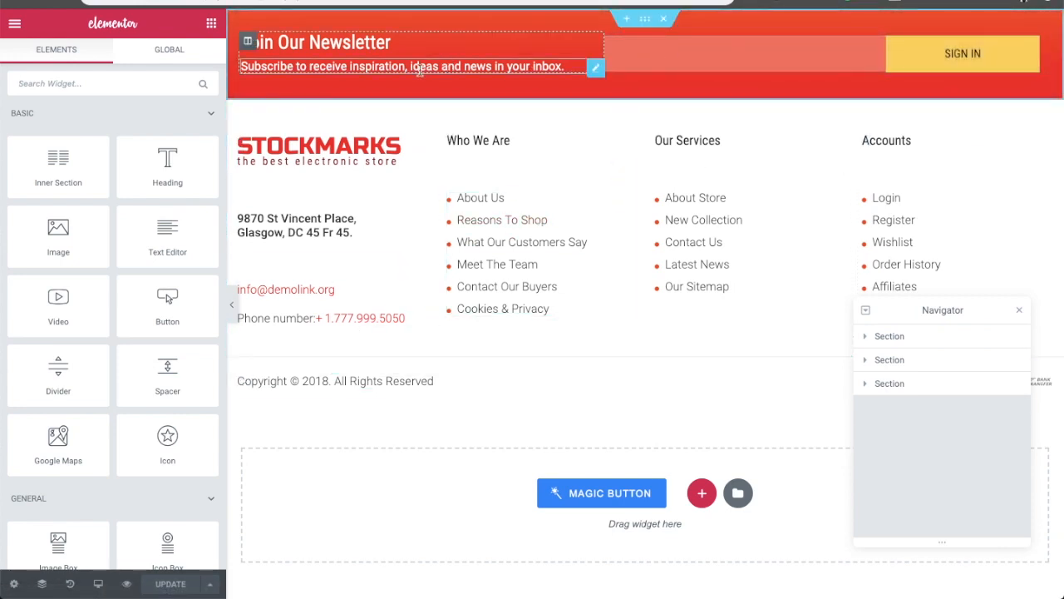
Give the newsletter section a light-to-deeper blue gradient background, then open the form column's Style settings
left_click(648, 29)
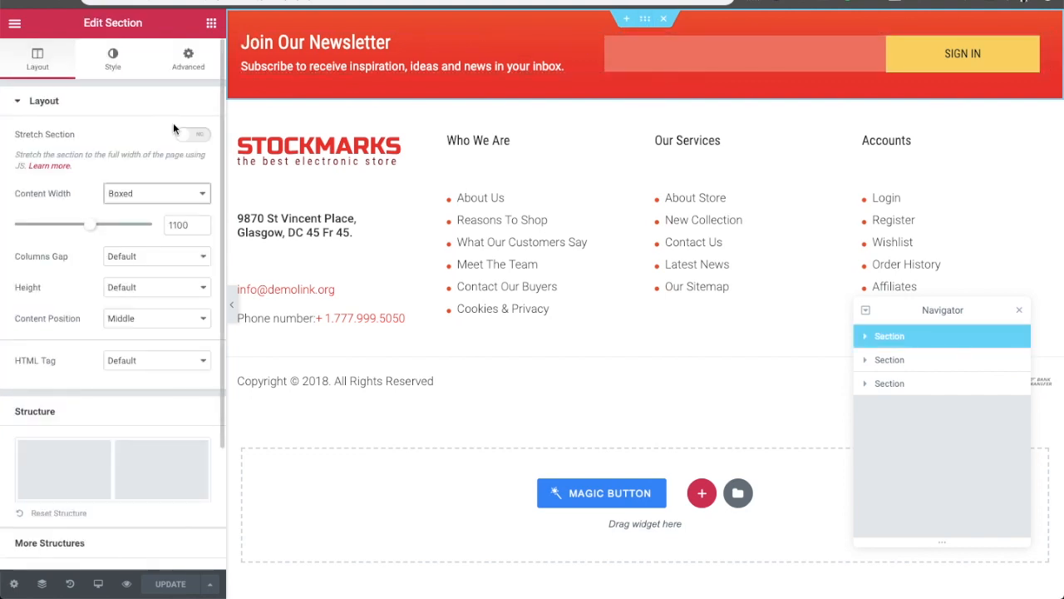
left_click(115, 63)
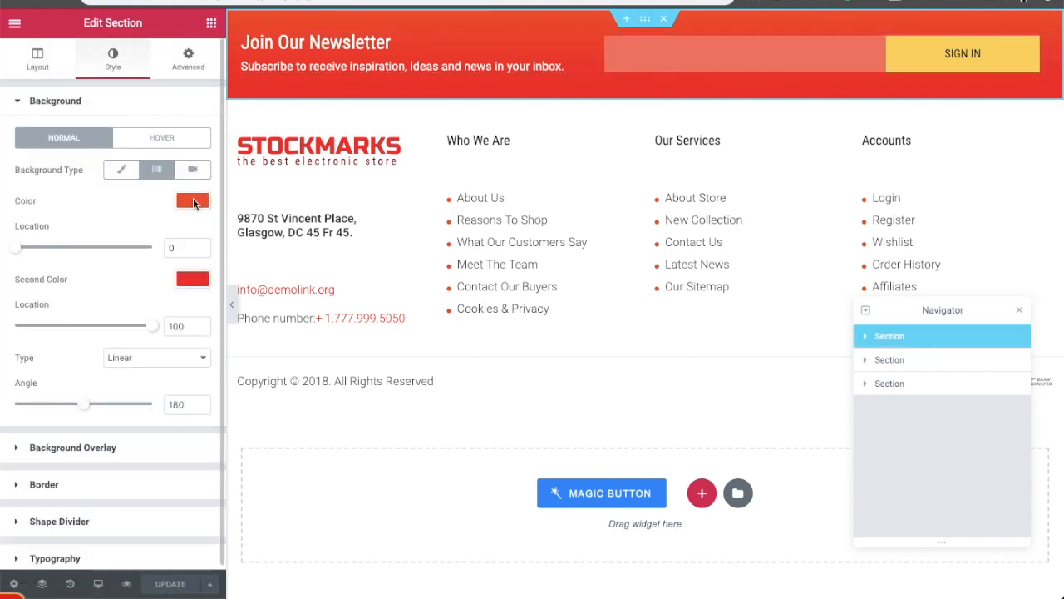
left_click(192, 201)
left_click(29, 376)
left_click(150, 183)
left_click(192, 279)
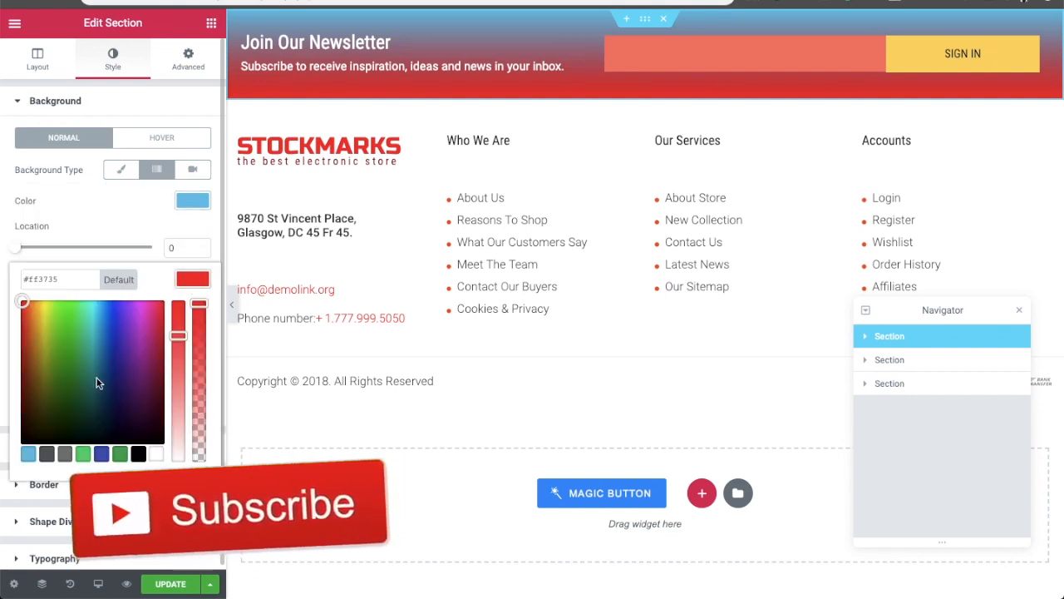
left_click(29, 454)
left_click_drag(177, 381, 178, 355)
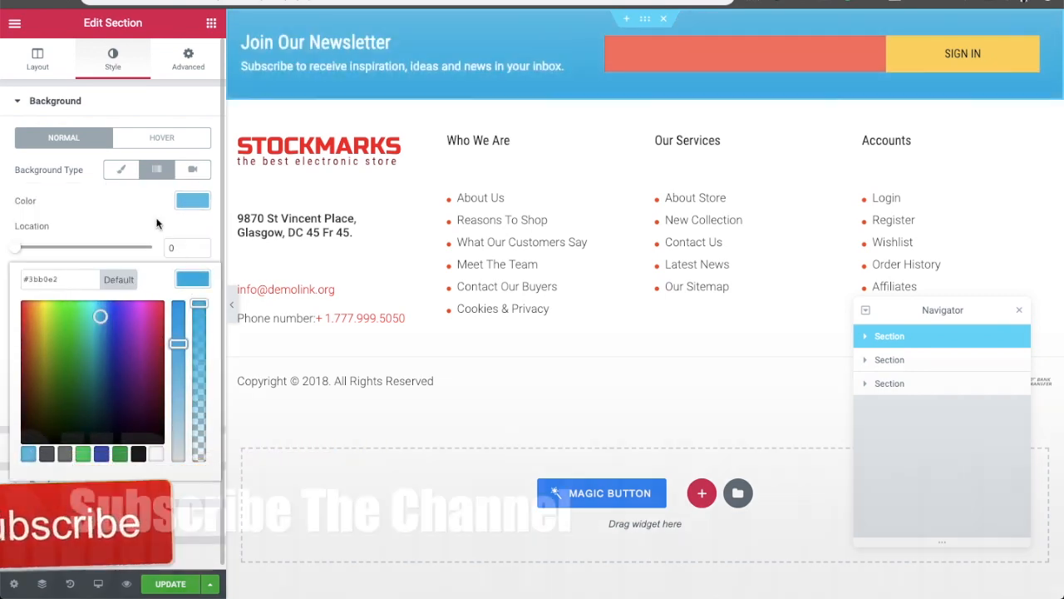
left_click(157, 220)
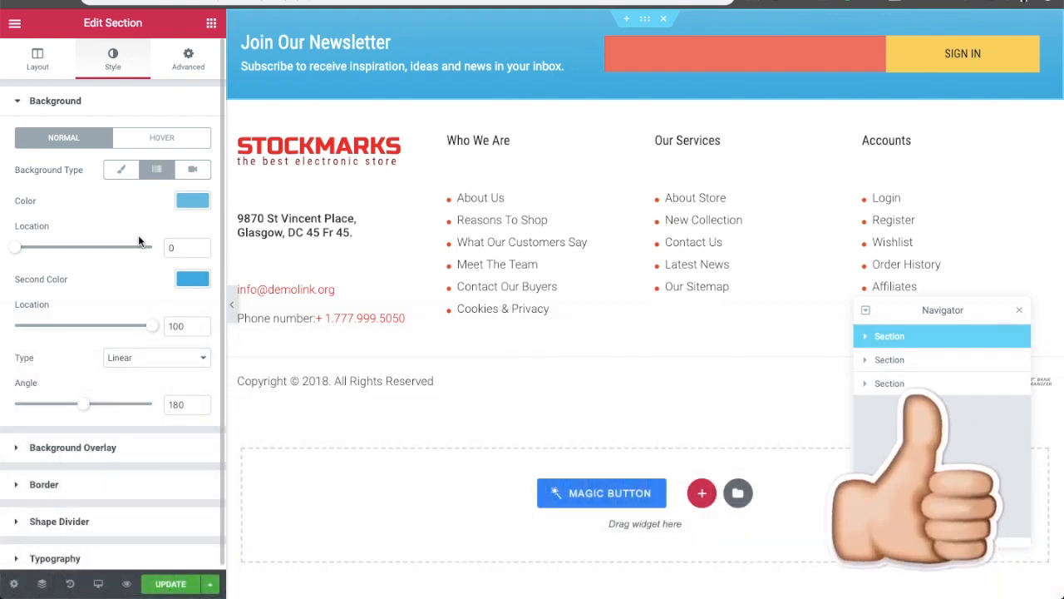
left_click(614, 45)
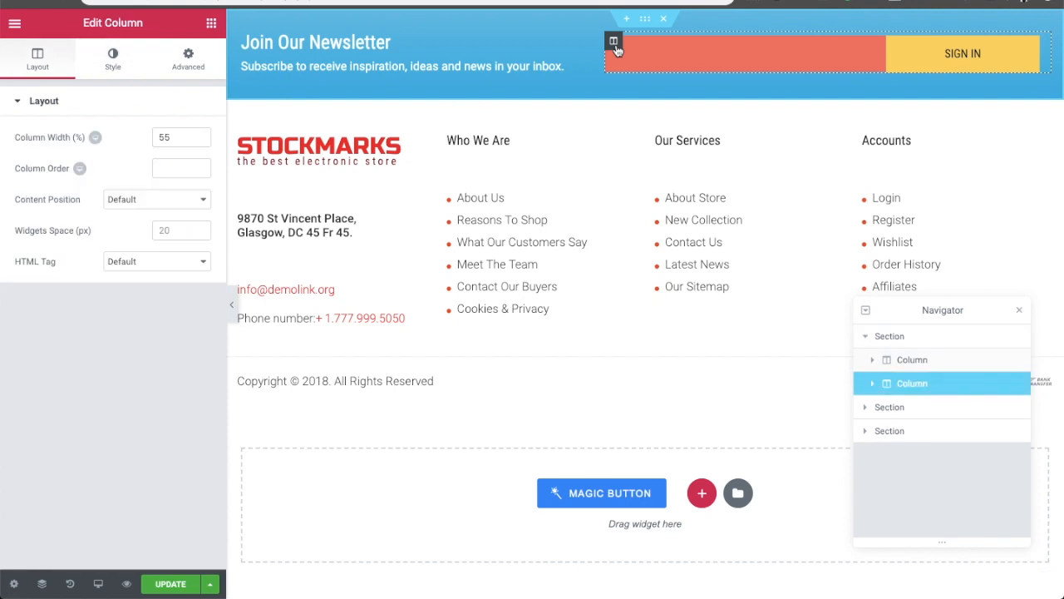
left_click(114, 63)
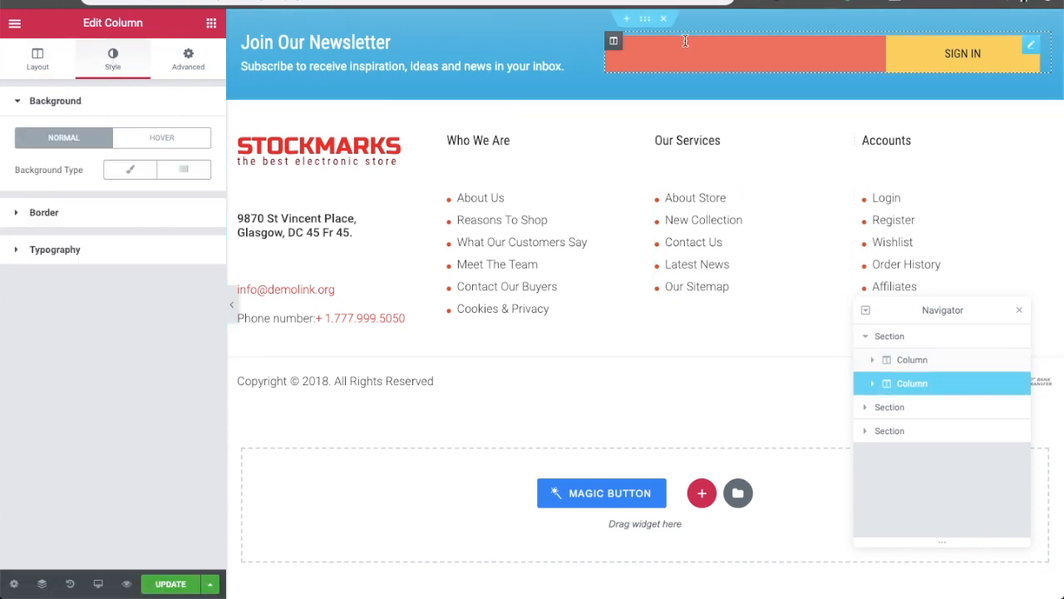
Change the newsletter form's submit button text from Sign in to Subscribe
left_click(873, 384)
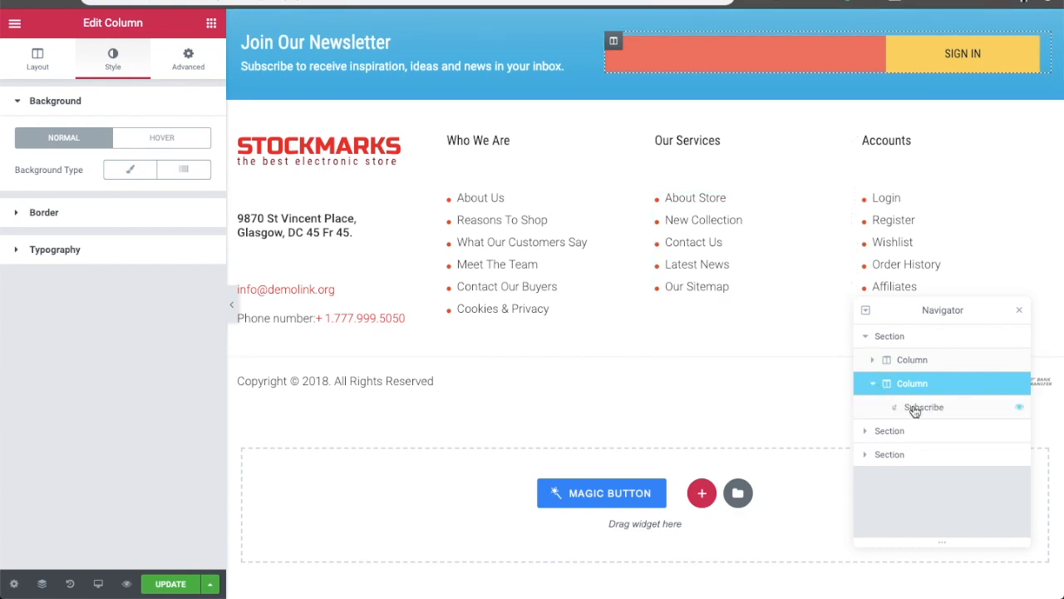
left_click(914, 409)
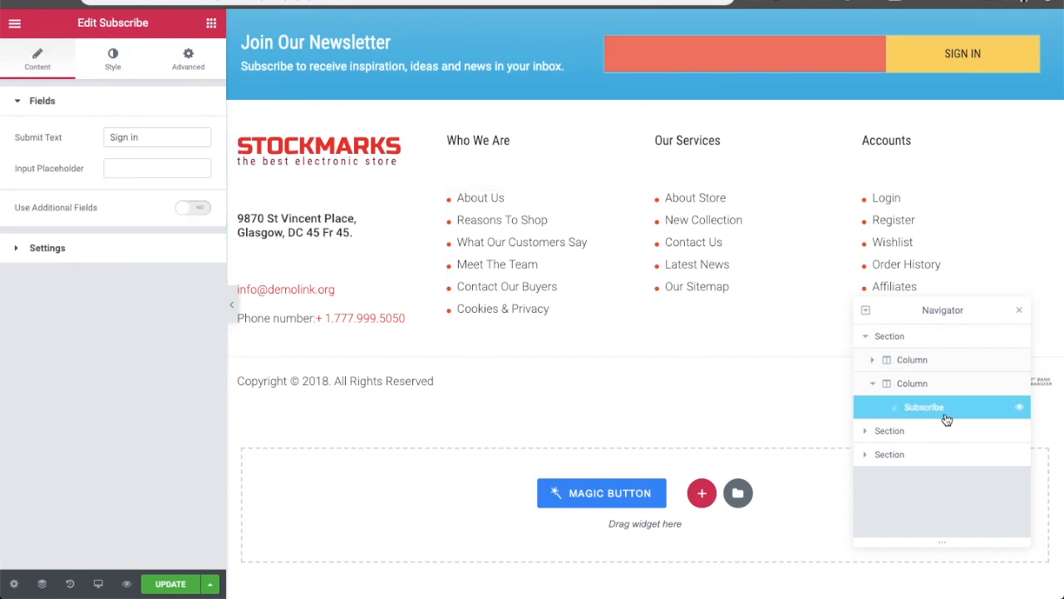
left_click(139, 138)
key("BackSpace")
key("BackSpace")
key("BackSpace")
key("BackSpace")
key("BackSpace")
key("BackSpace")
key("BackSpace")
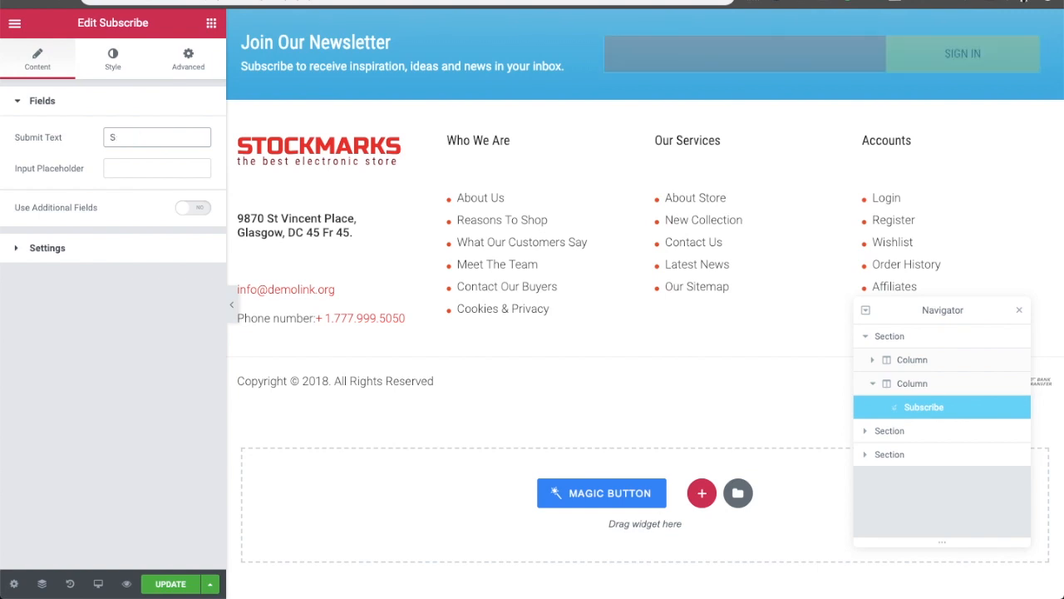
type("Subscribe")
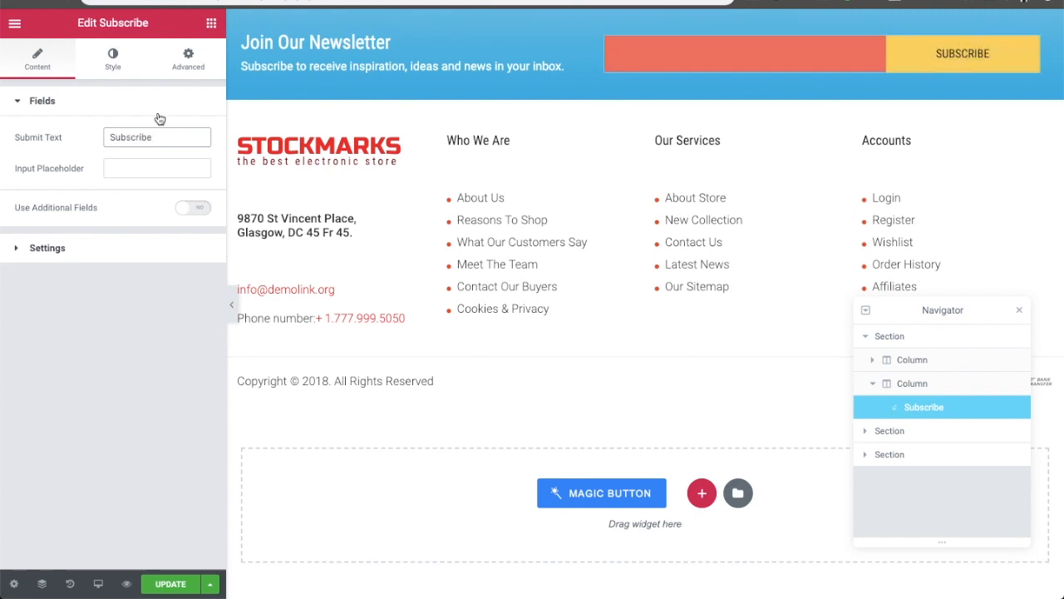
Set the newsletter e-mail input's background colour to light blue #7cc4e2
left_click(113, 58)
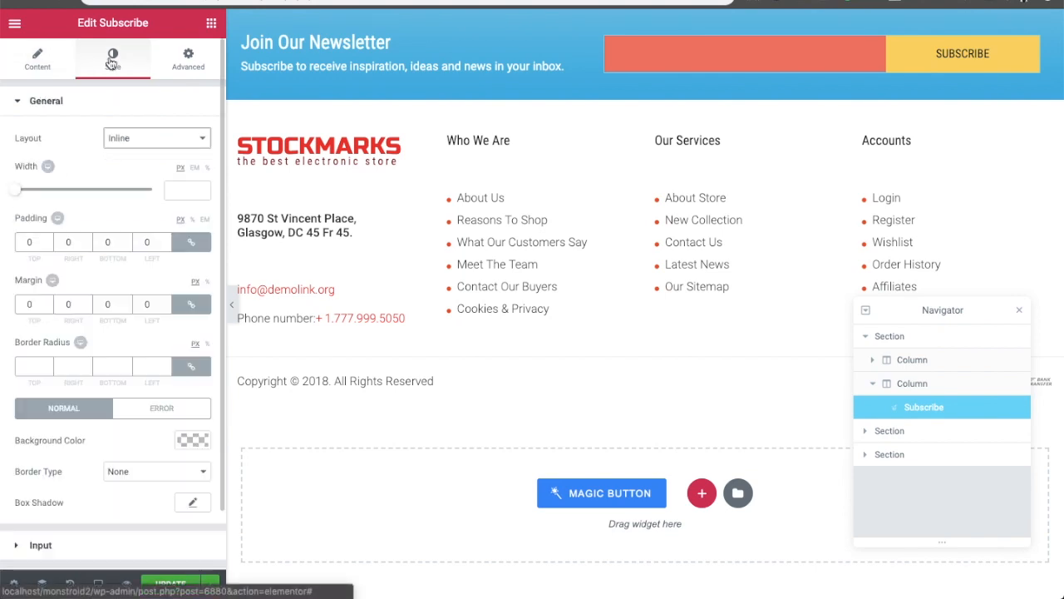
scroll(148, 156, "down", 1)
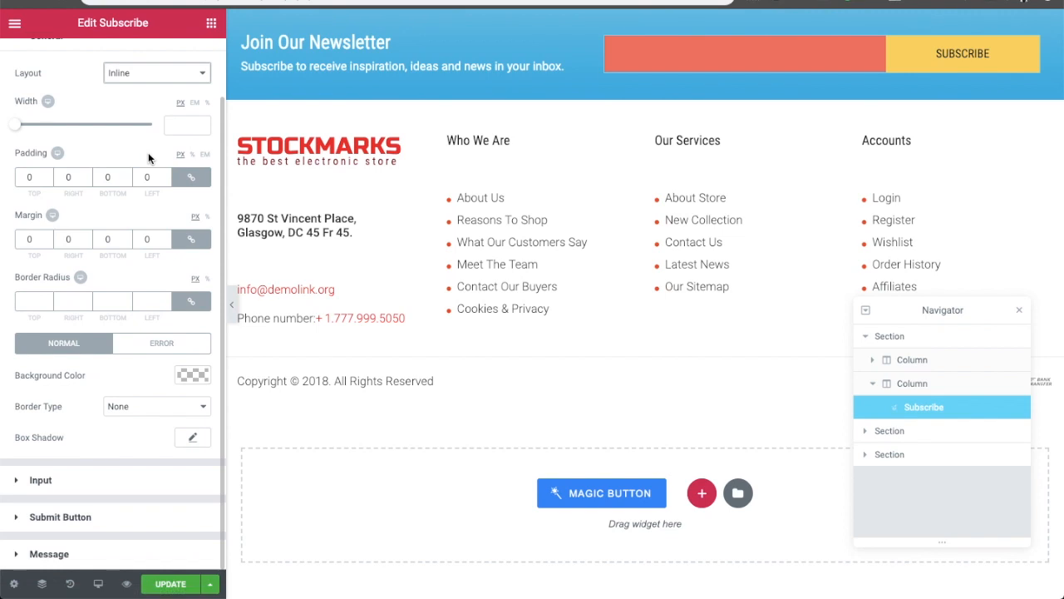
left_click(20, 482)
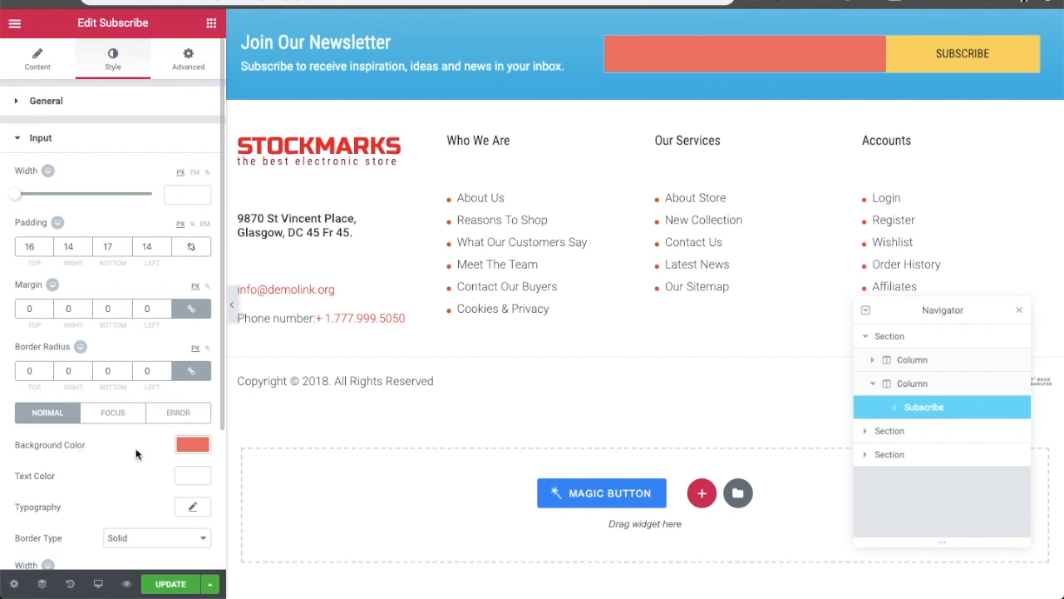
left_click(193, 445)
scroll(188, 455, "down", 3)
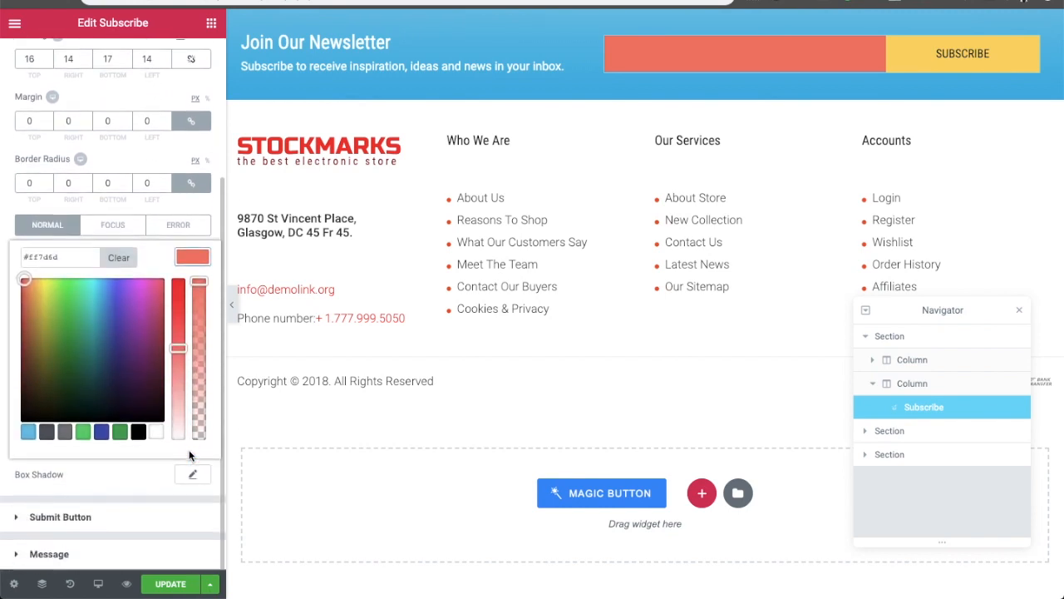
left_click(29, 431)
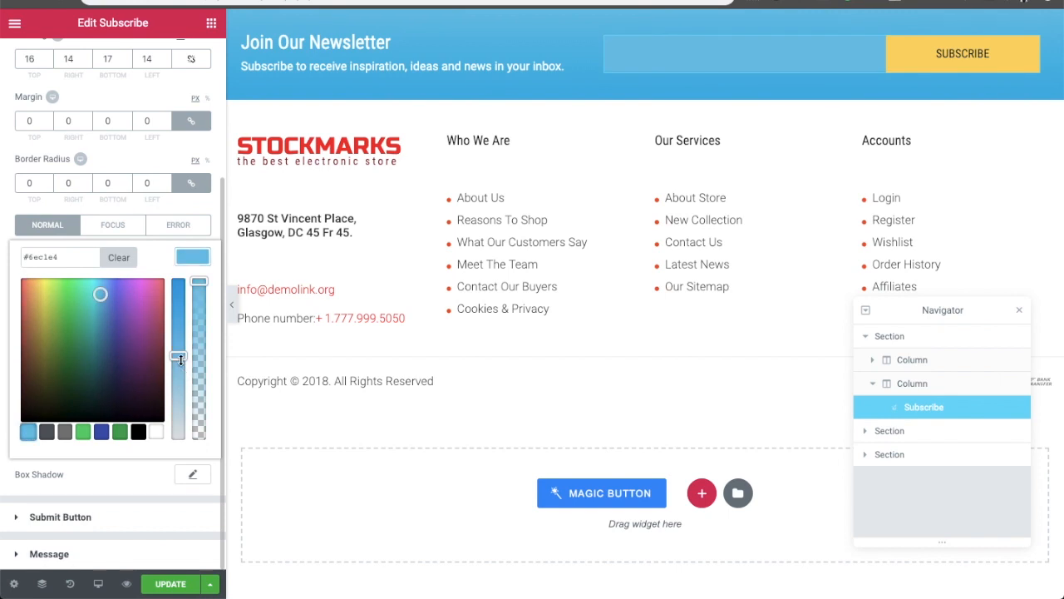
left_click_drag(180, 359, 181, 372)
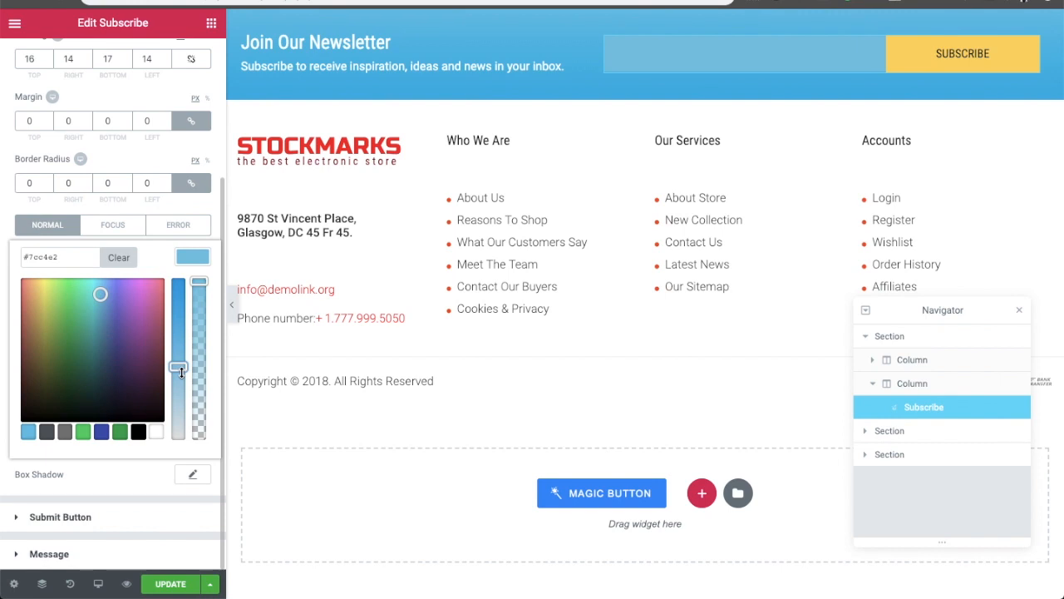
left_click(213, 204)
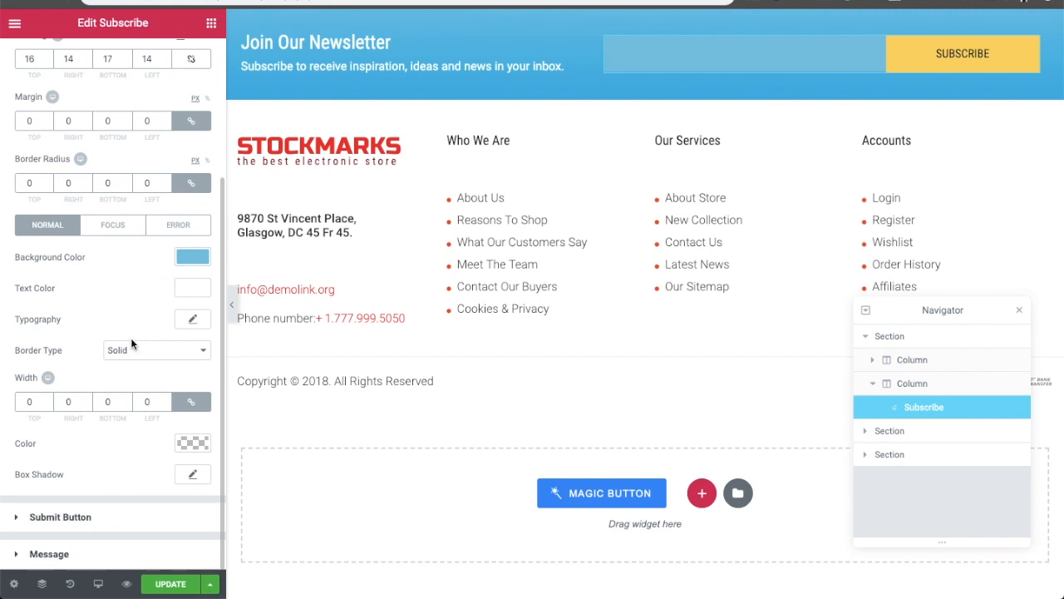
Leave the submit button yellow, save the footer with Update, and open the editor's main menu
left_click(15, 517)
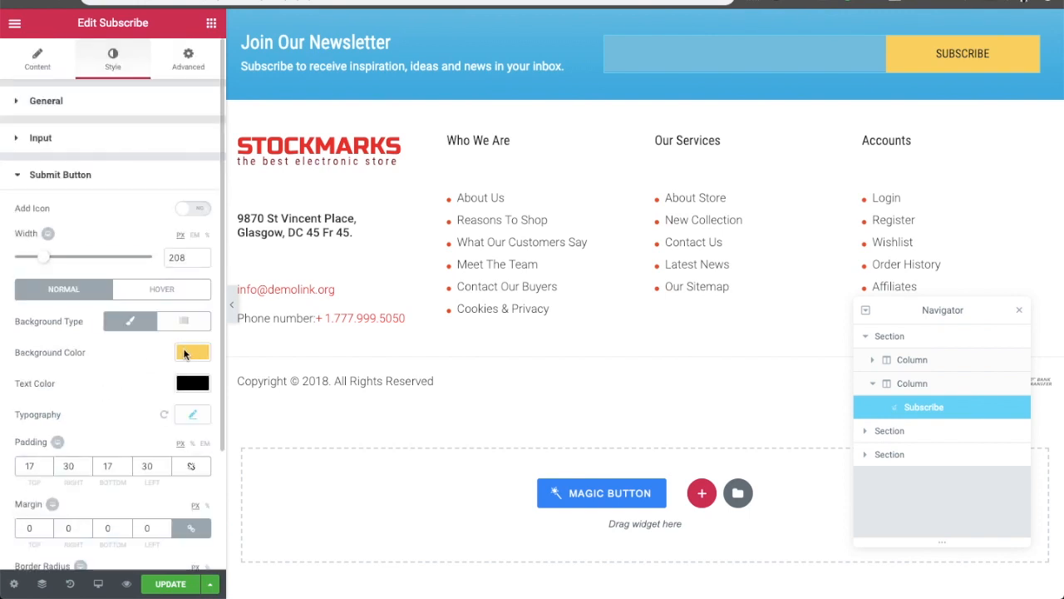
left_click(193, 352)
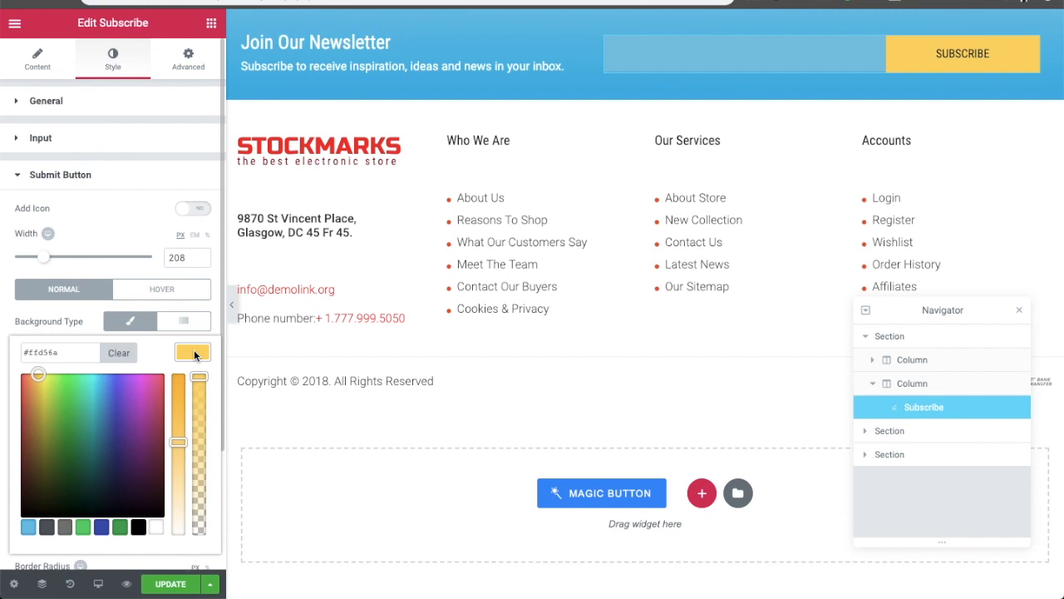
left_click(194, 355)
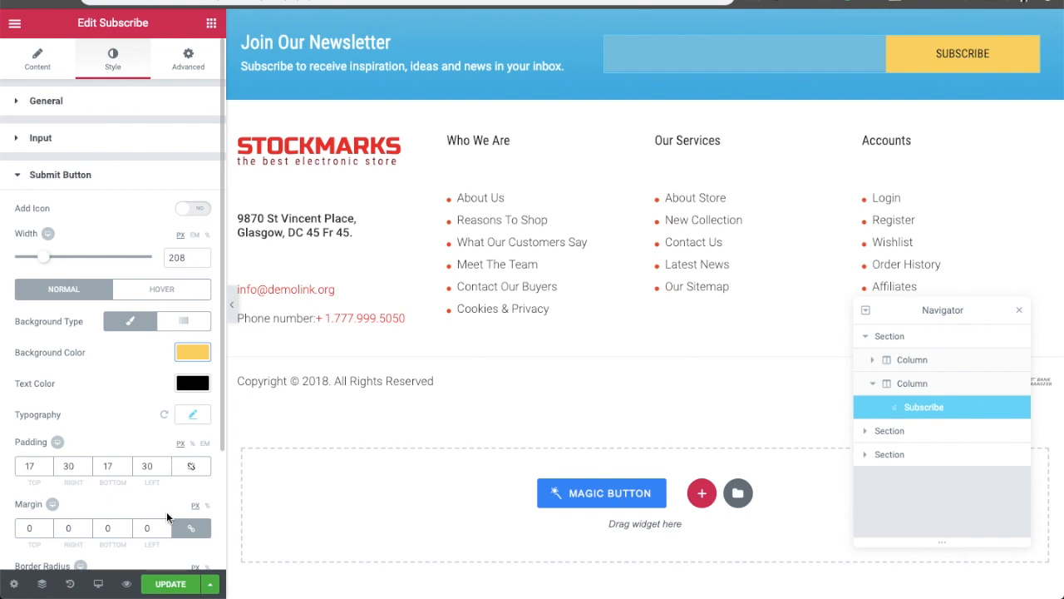
left_click(170, 584)
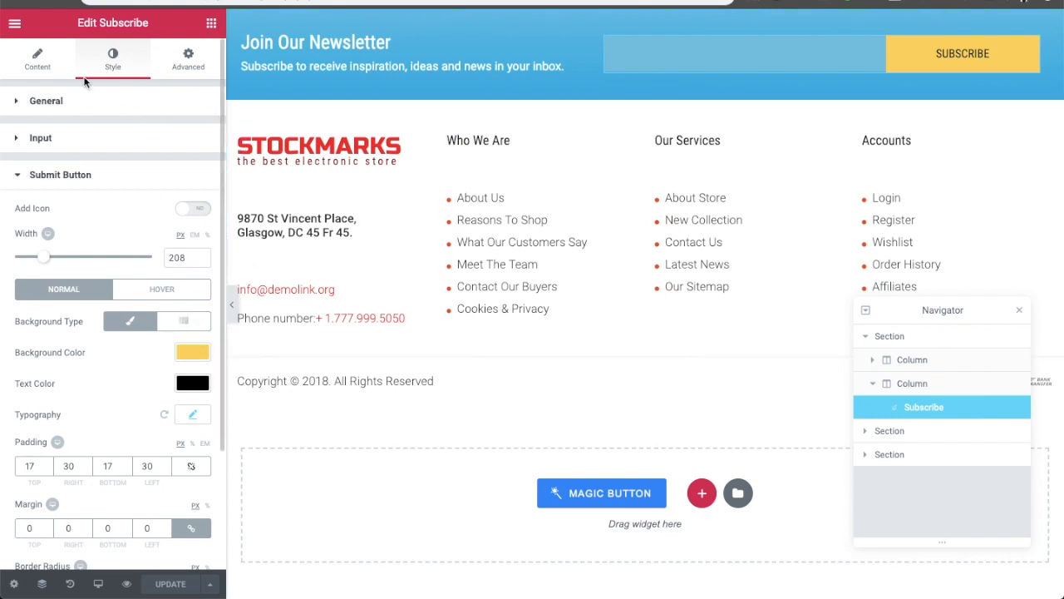
left_click(15, 25)
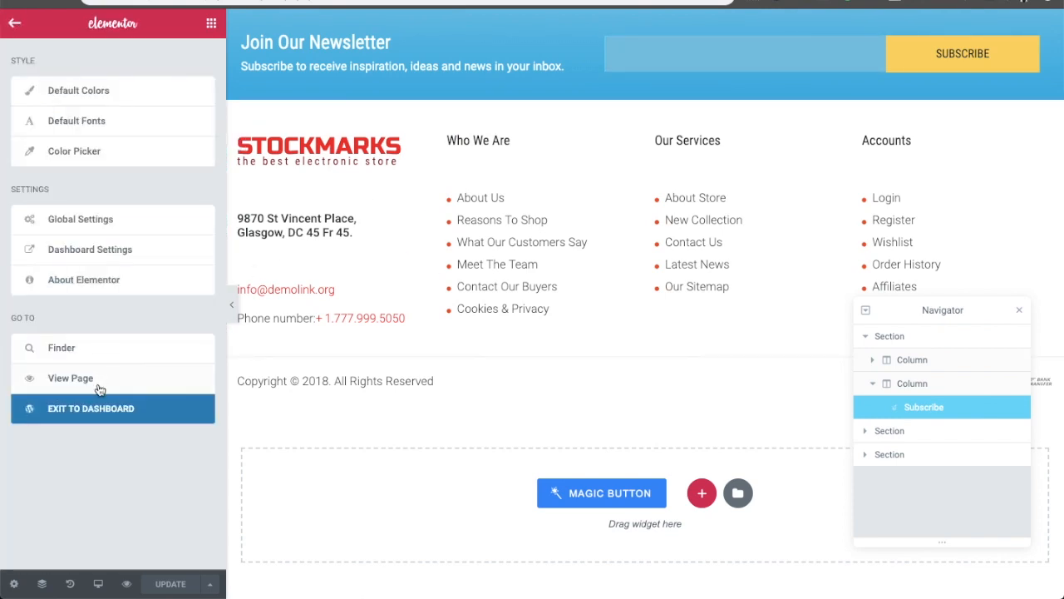
Exit Elementor to the dashboard and go to the storefront's Headphone category page
left_click(105, 417)
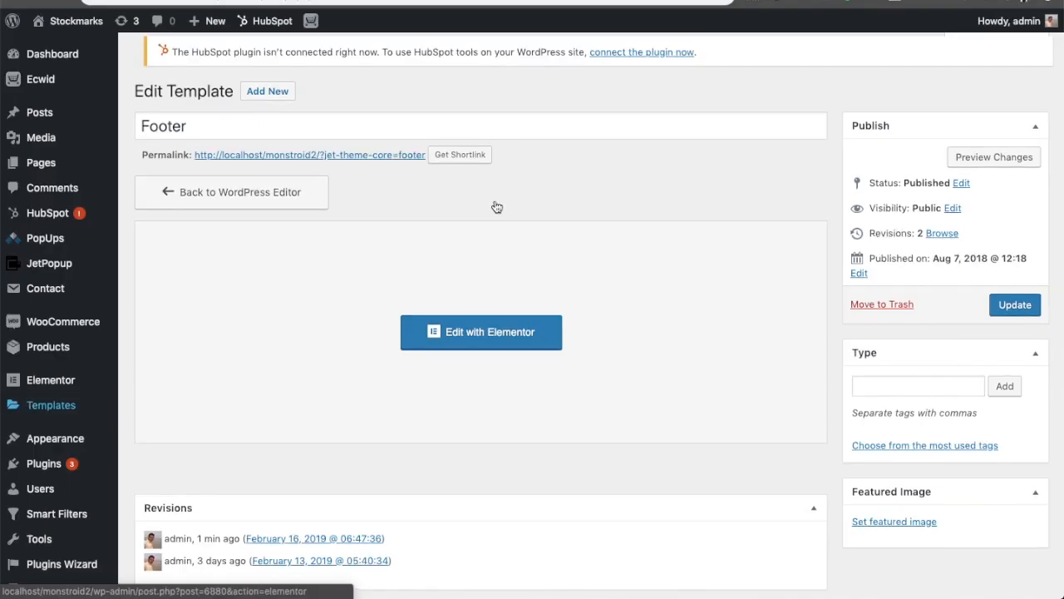
left_click(83, 64)
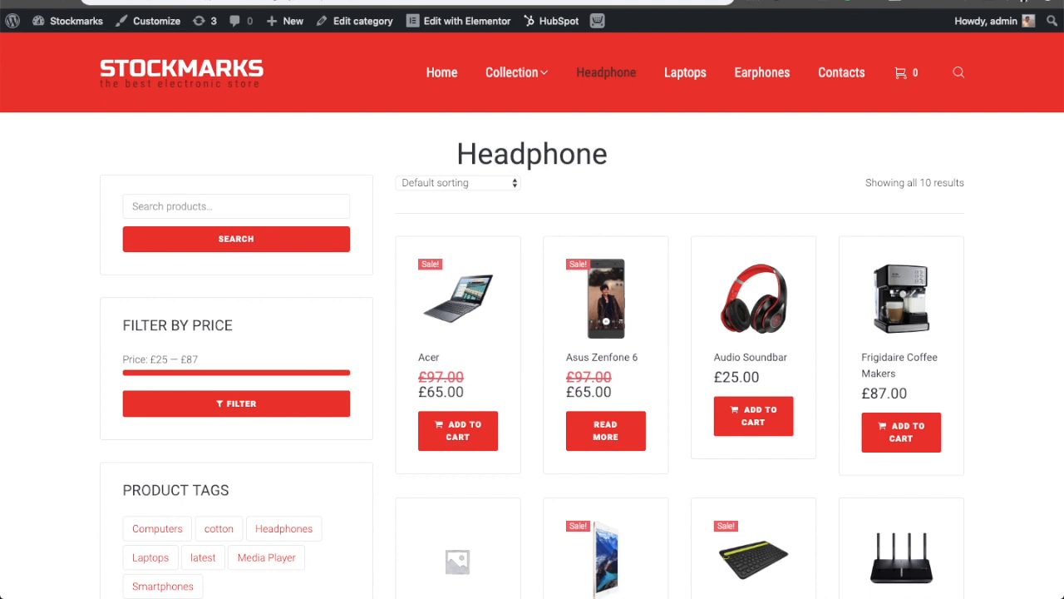
mouse_move(411, 136)
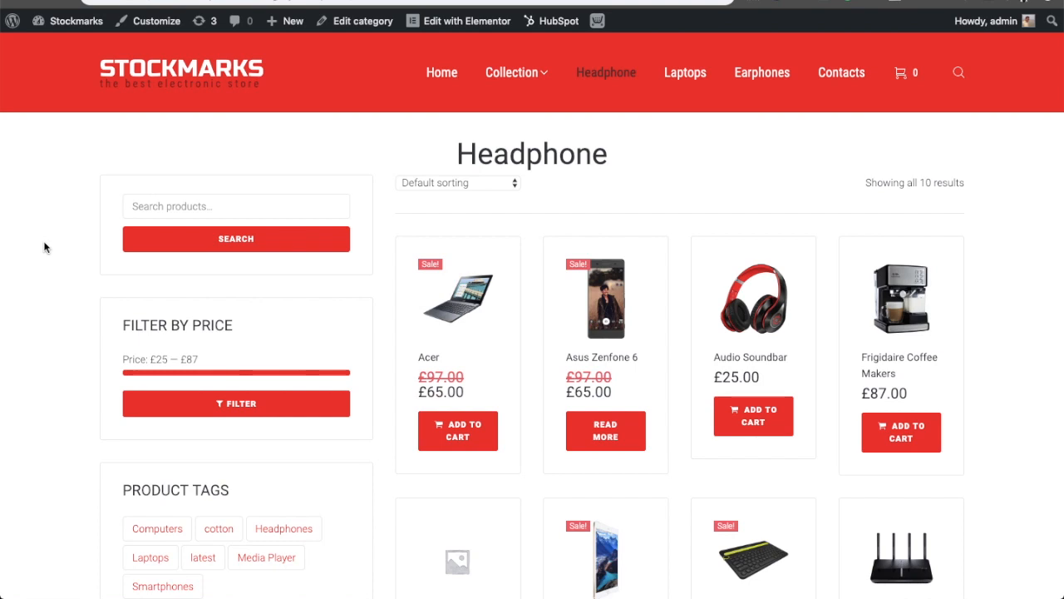
Reload the Headphone page and scroll through it to check the light blue header and footer
key("super+r")
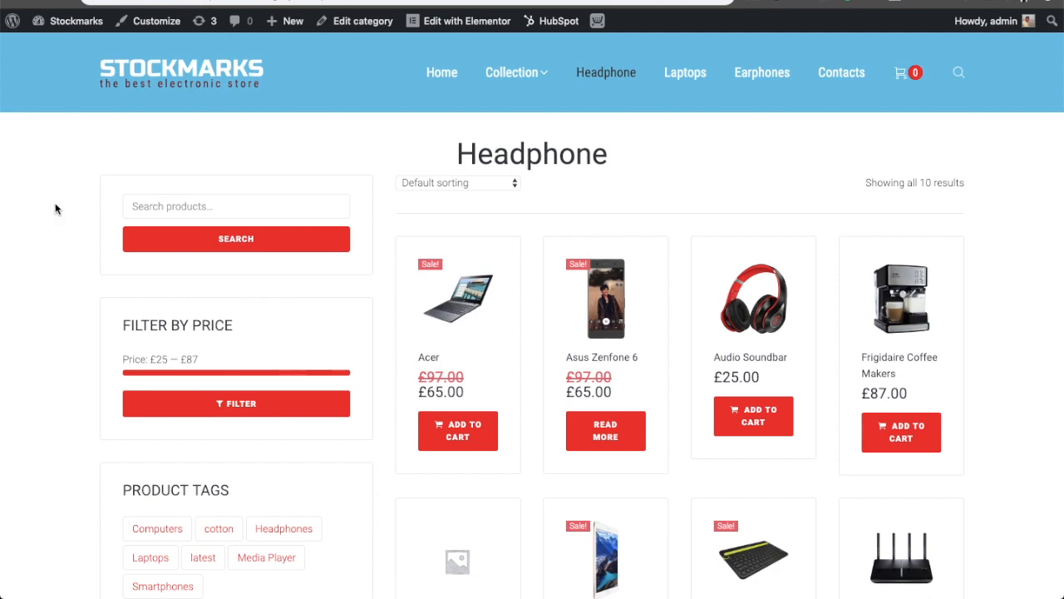
scroll(55, 203, "down", 15)
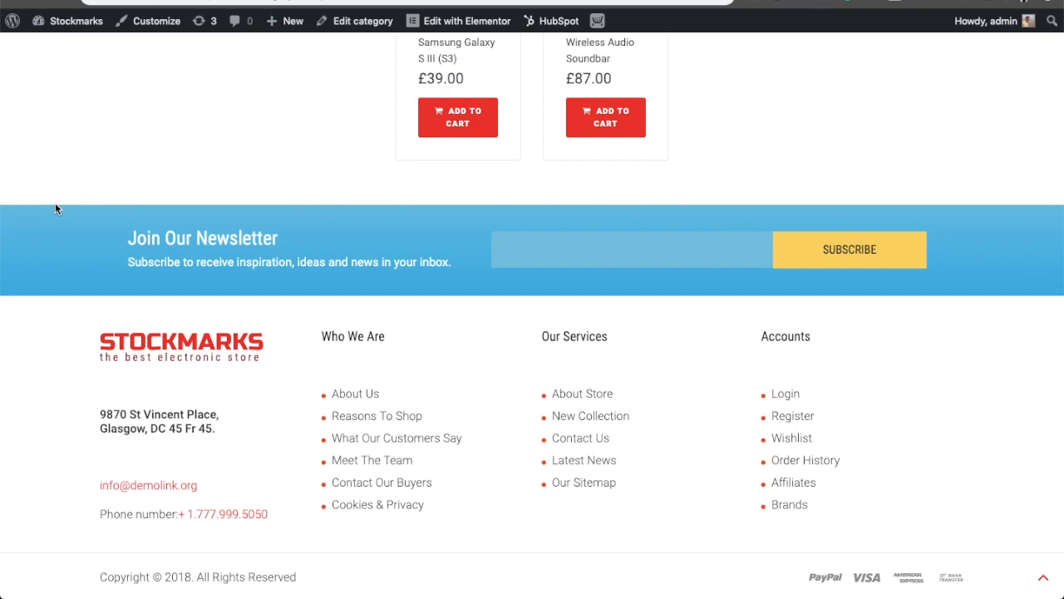
scroll(55, 203, "up", 15)
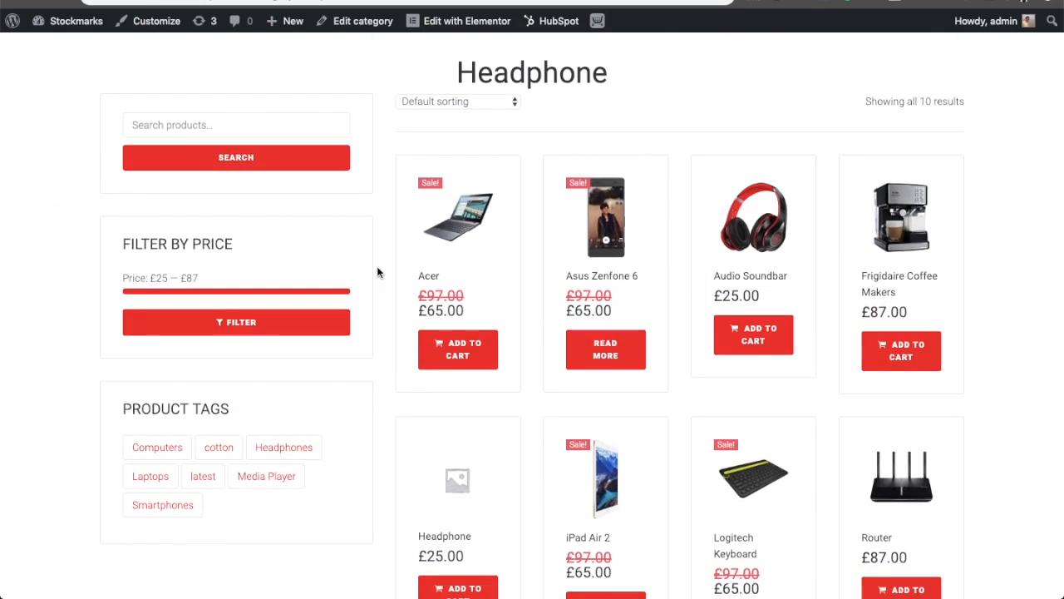
scroll(378, 273, "up", 2)
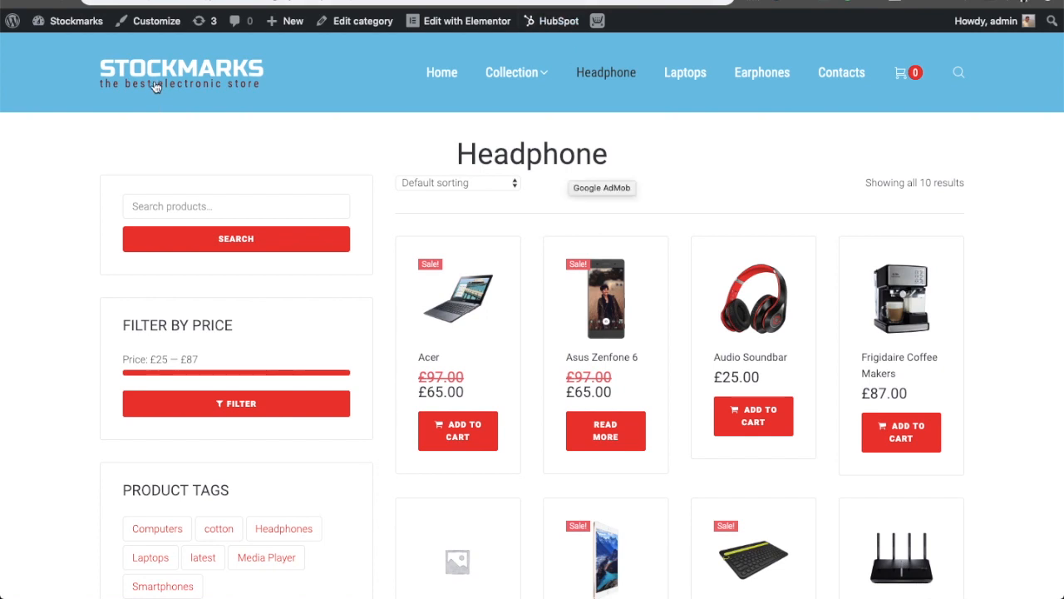
In the Customizer's Color Scheme, change the accent colour from red #ff3735 to light blue #6ec1e4
left_click(155, 29)
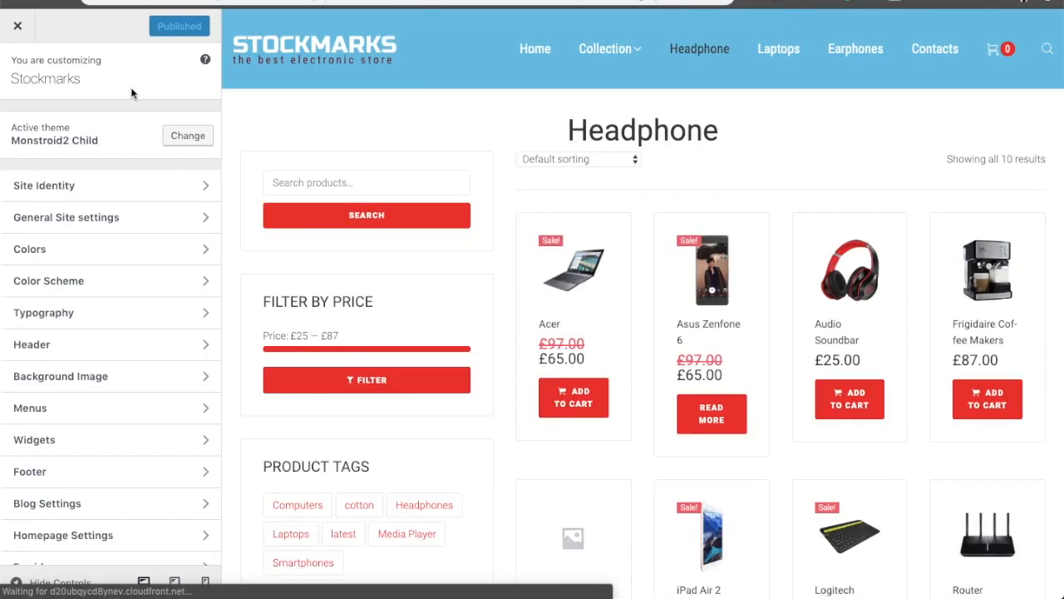
left_click(152, 289)
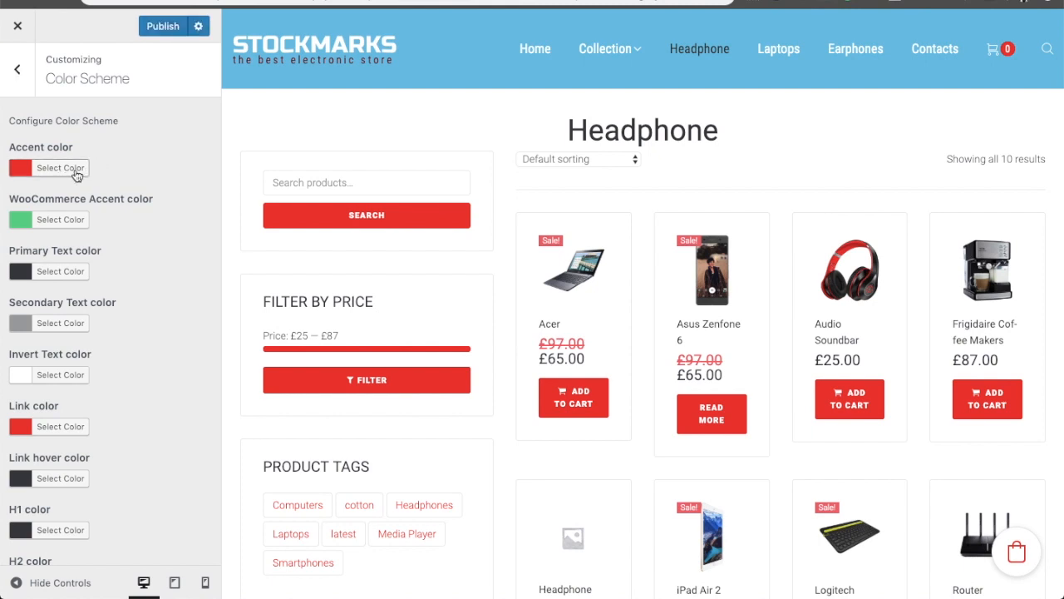
left_click(75, 169)
left_click(118, 168)
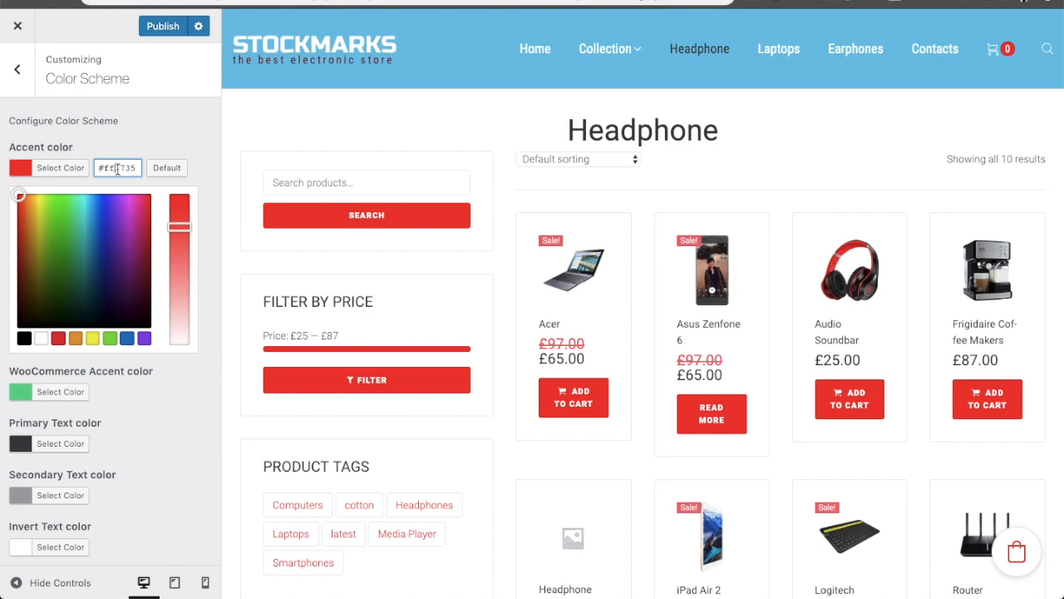
triple_click(117, 168)
type("#6ec1e4")
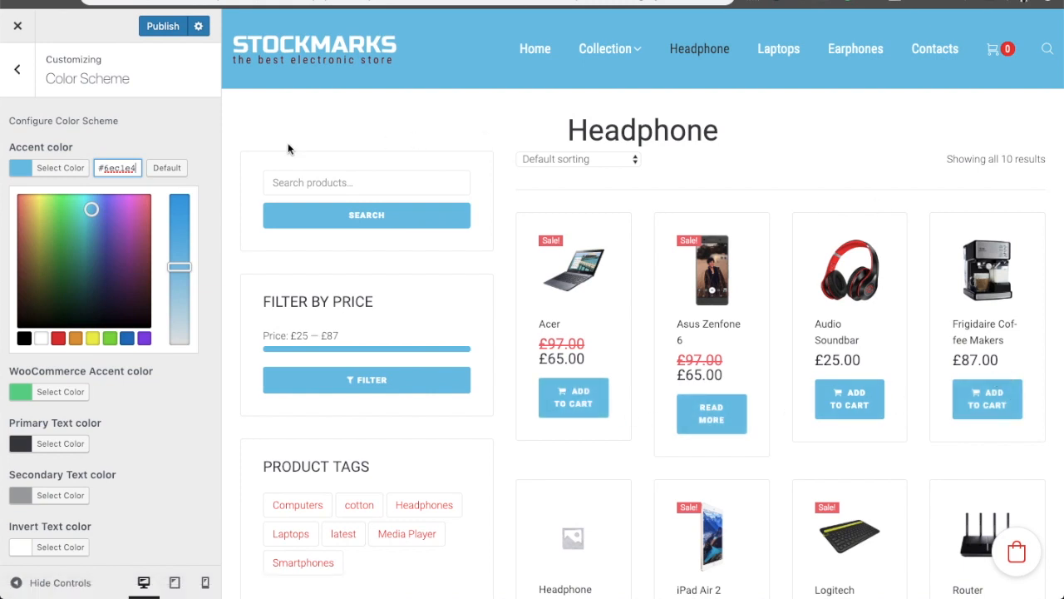
left_click(153, 142)
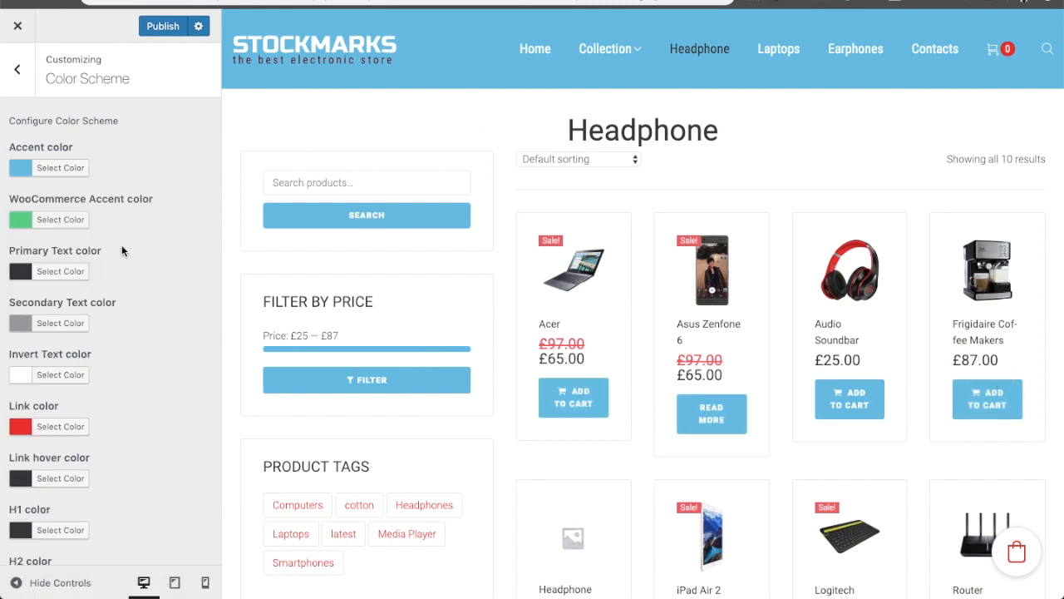
Change the link colour from #ff3735 to light blue #6ec1e4
left_click(59, 427)
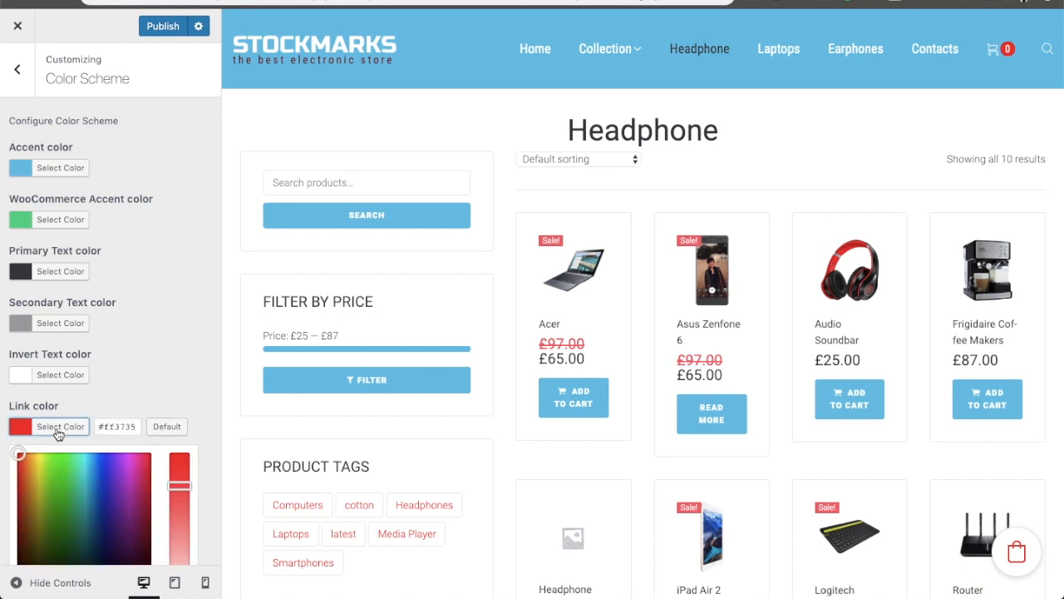
left_click(125, 425)
key("ctrl+a")
type("#6ec1e4")
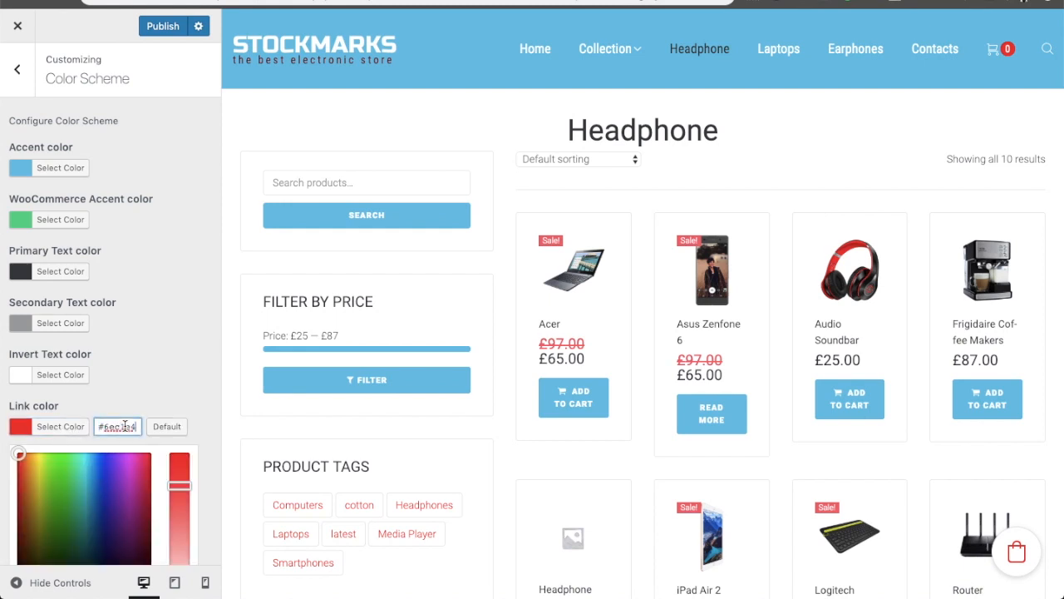
left_click(181, 370)
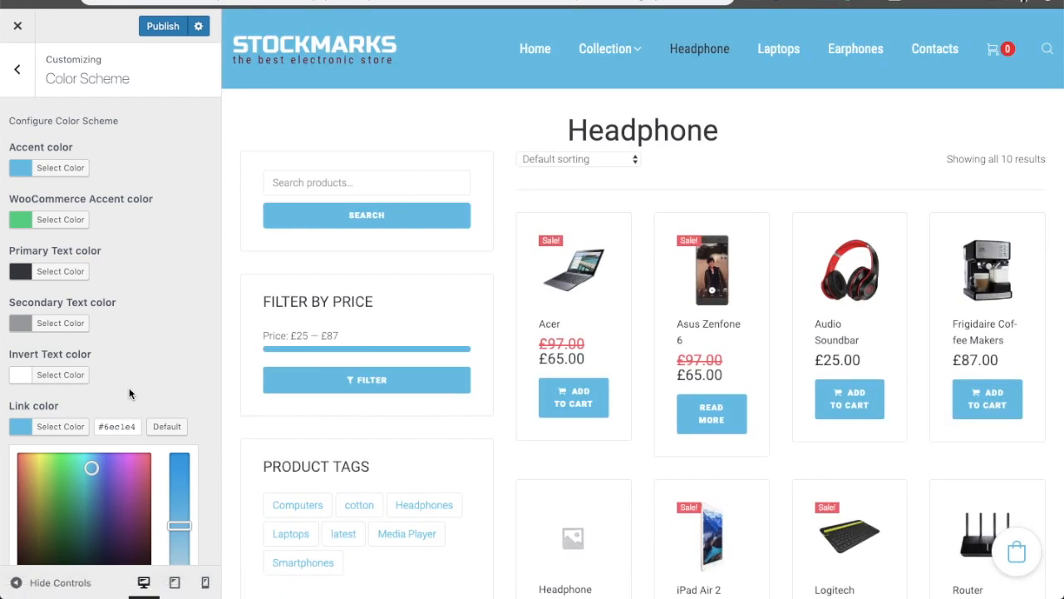
left_click(62, 424)
Publish the updated colour scheme
scroll(241, 420, "down", 3)
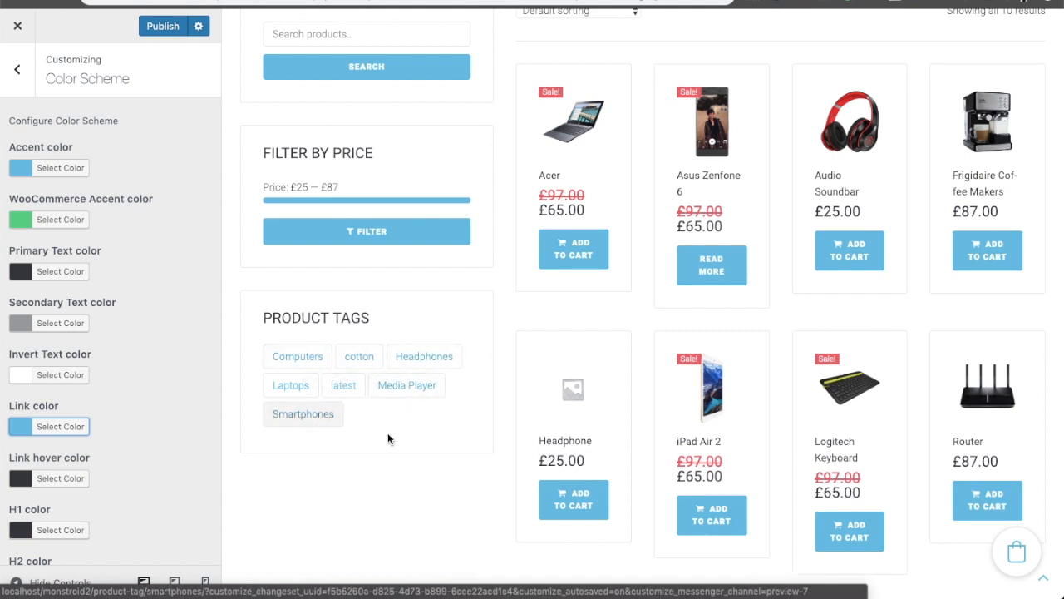
scroll(498, 444, "down", 6)
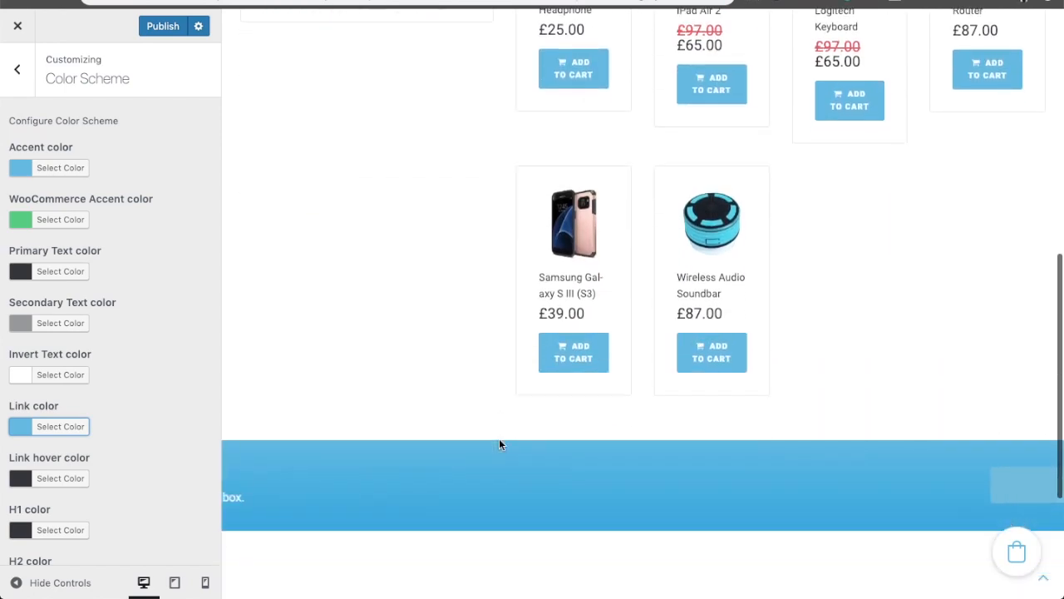
scroll(499, 444, "up", 8)
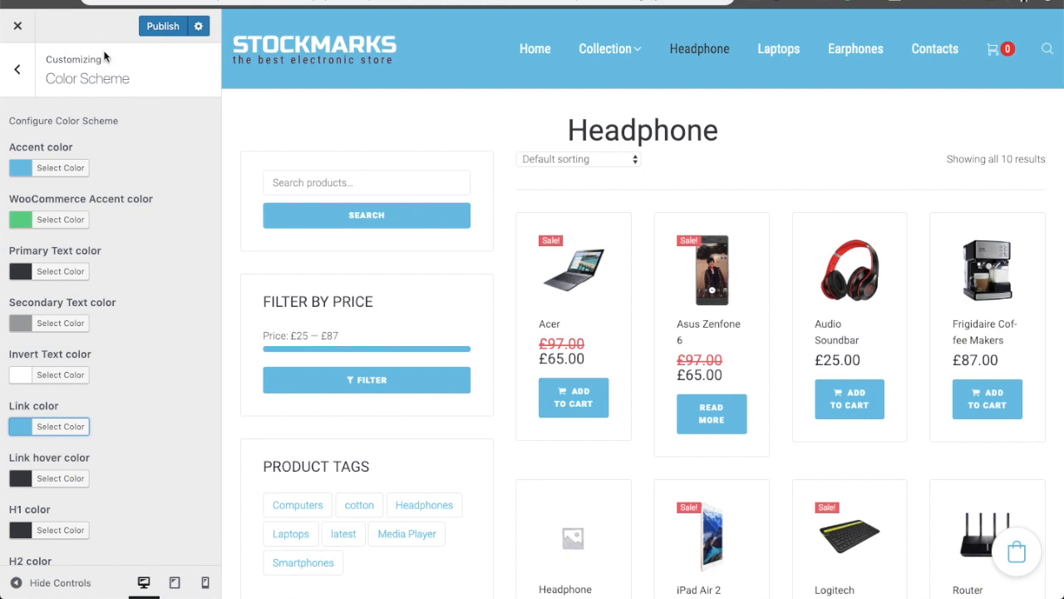
left_click(156, 31)
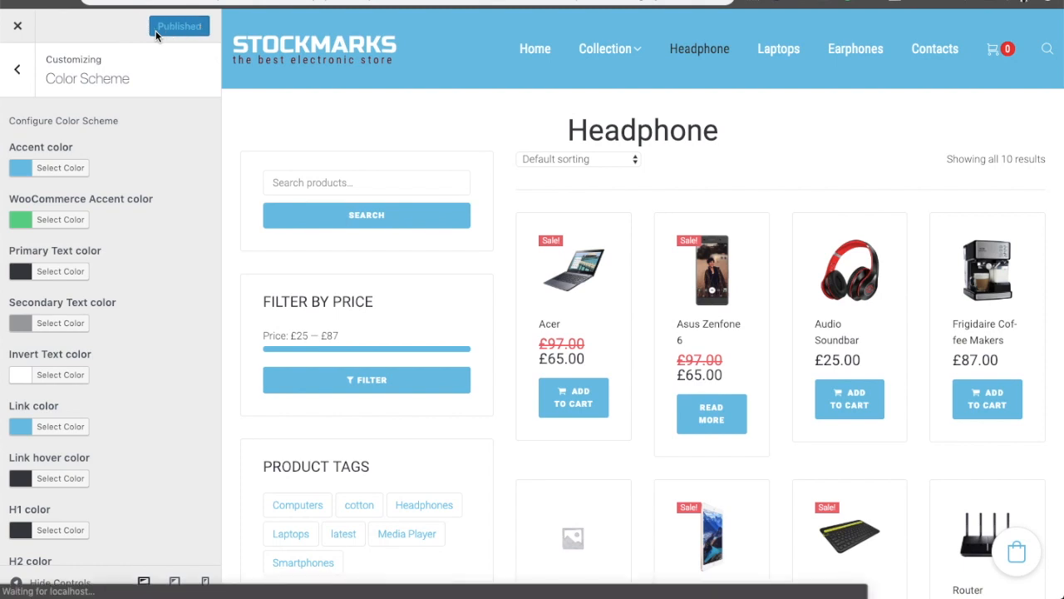
Set WooCommerce Product Catalog to 3 products per row instead of 4 and publish
left_click(17, 69)
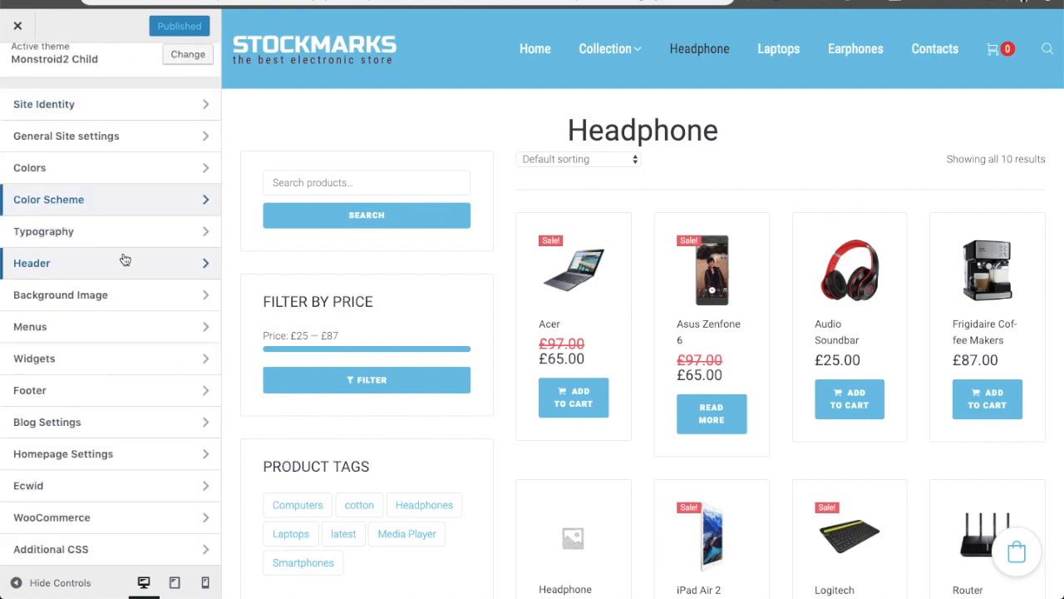
left_click(147, 516)
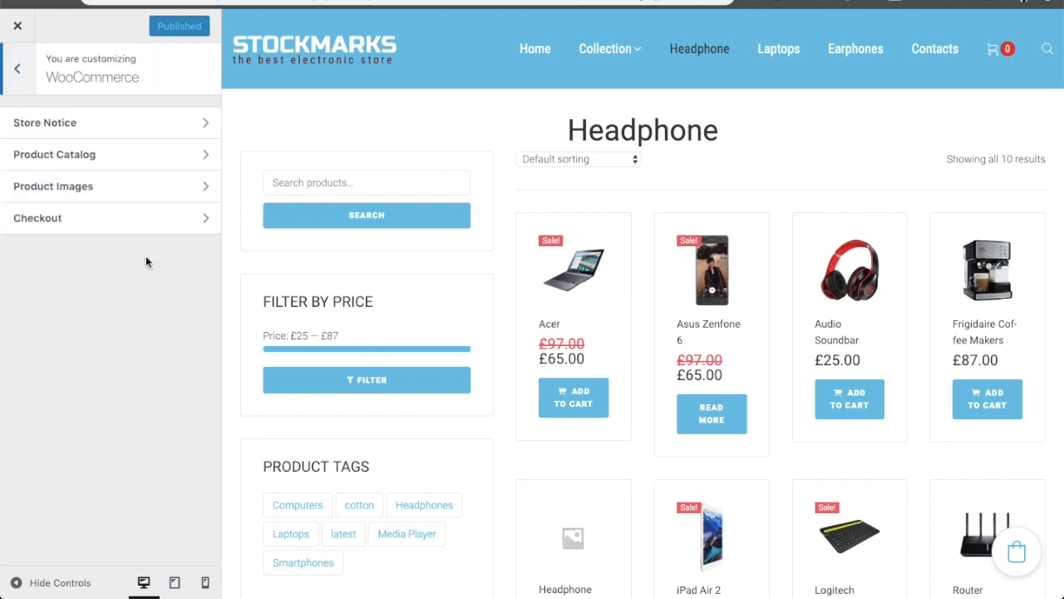
left_click(146, 162)
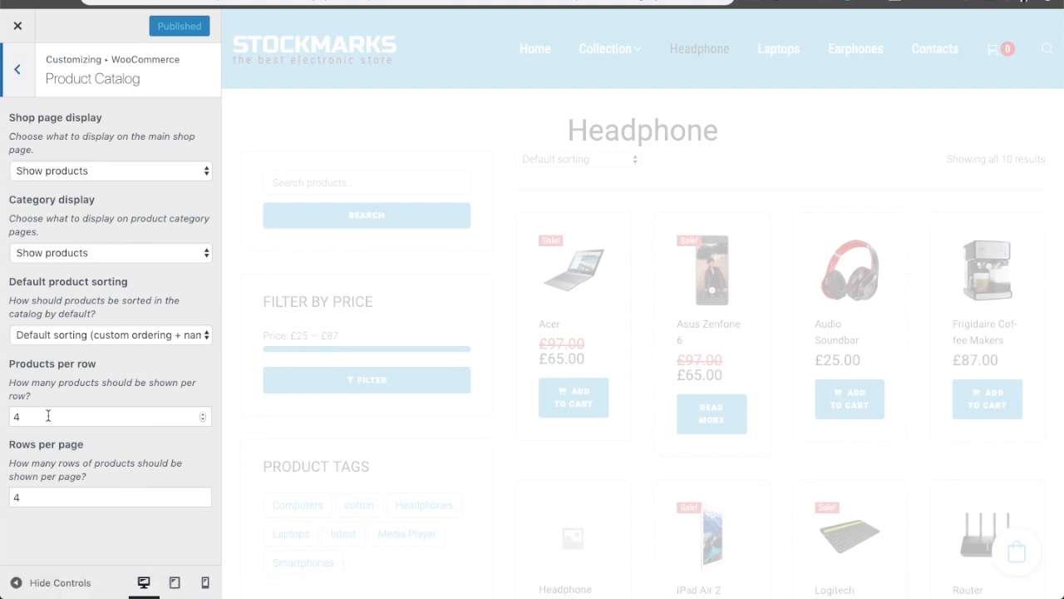
left_click(47, 416)
key("BackSpace")
type("3")
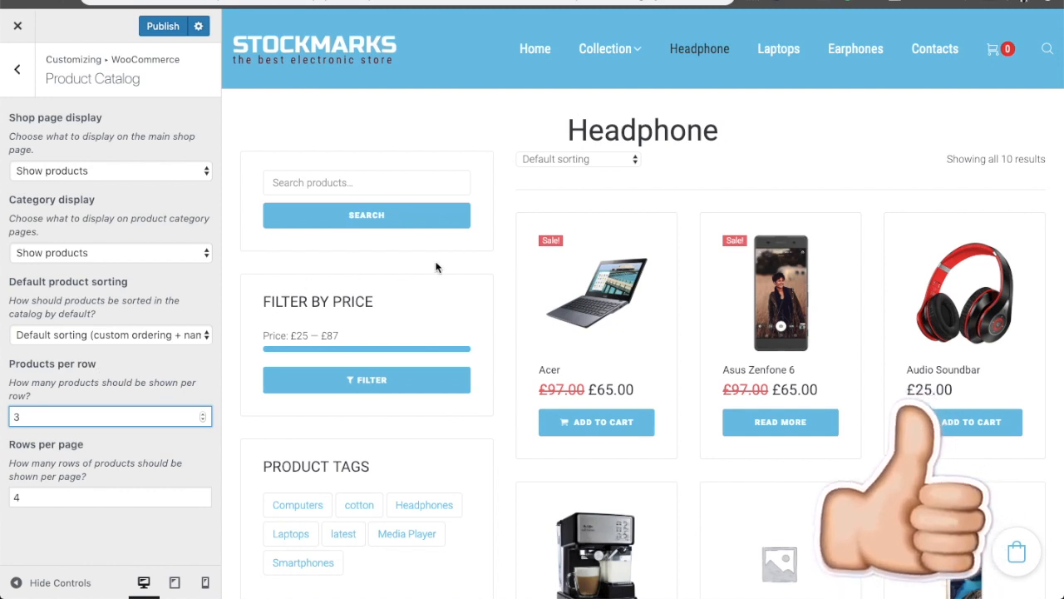
left_click(164, 31)
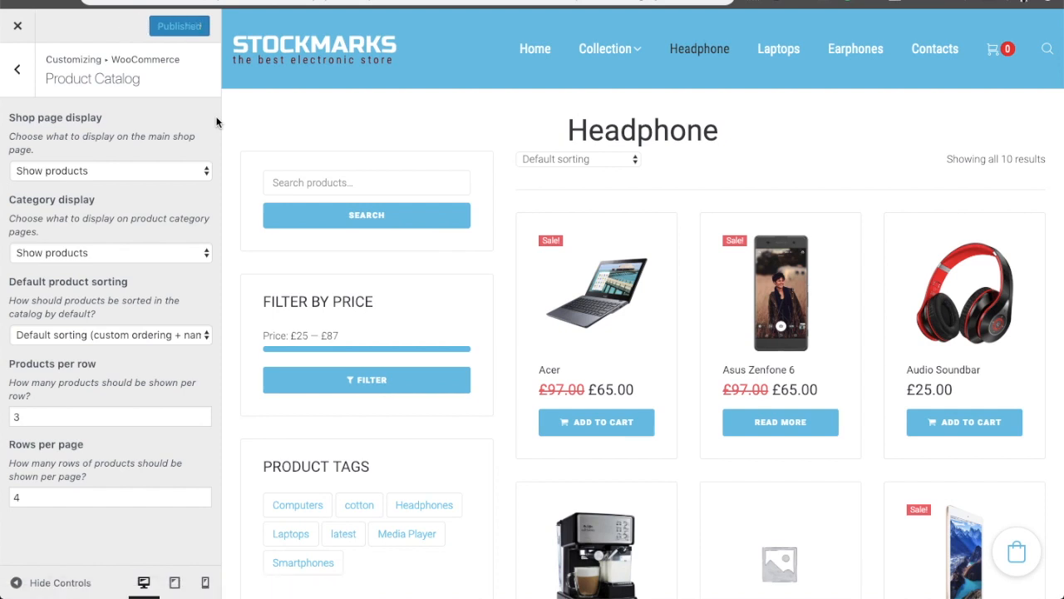
Close the Customizer and check the £ prices on the live Headphone page
left_click(18, 30)
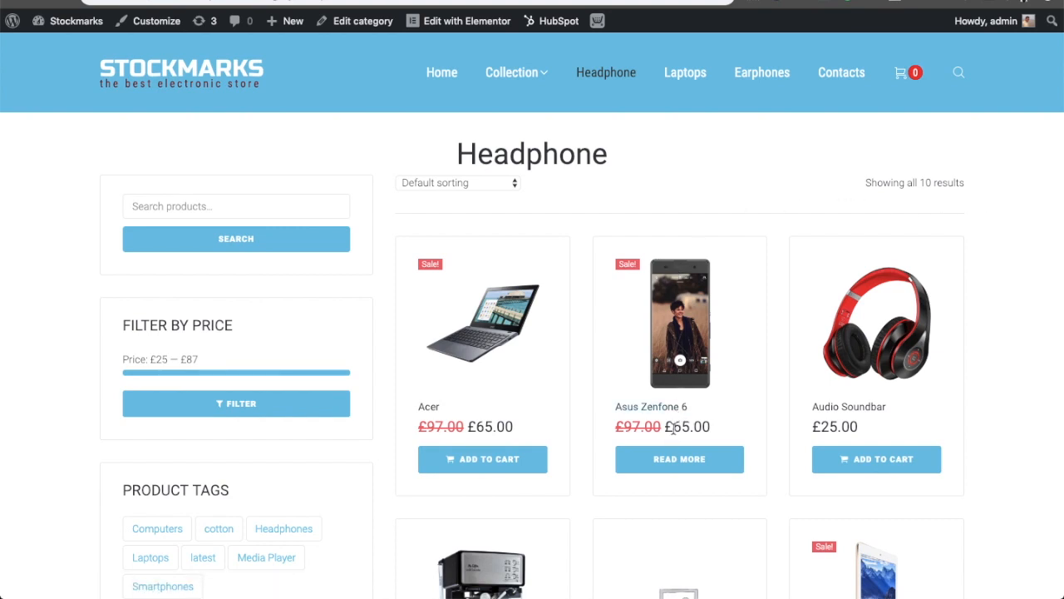
left_click_drag(672, 428, 668, 428)
left_click(677, 427)
From the Dashboard, open WooCommerce Settings and review the General tab's store address and currency options
left_click(378, 1)
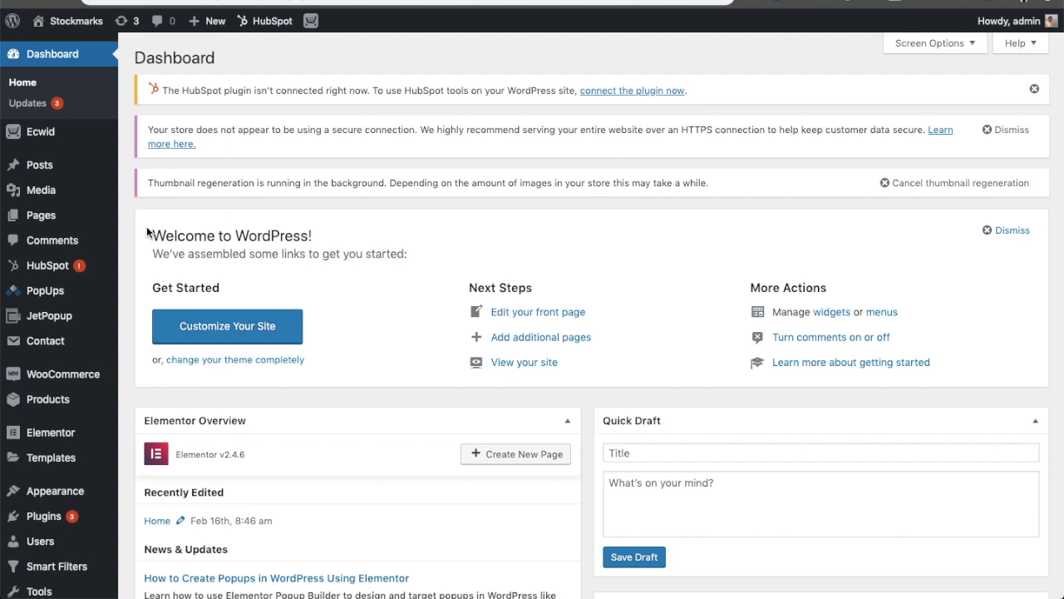
mouse_move(79, 375)
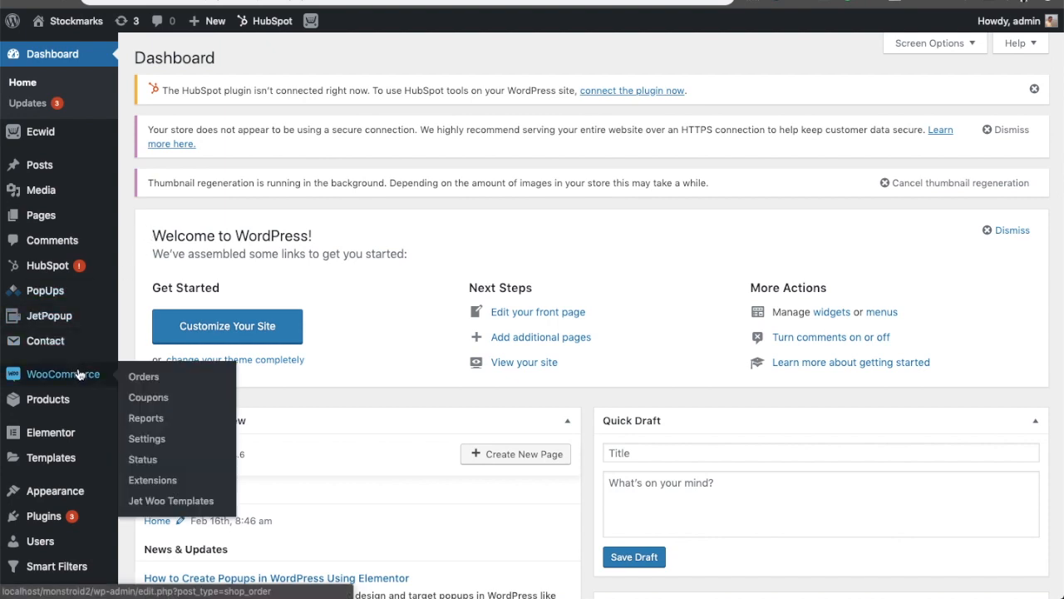
left_click(148, 439)
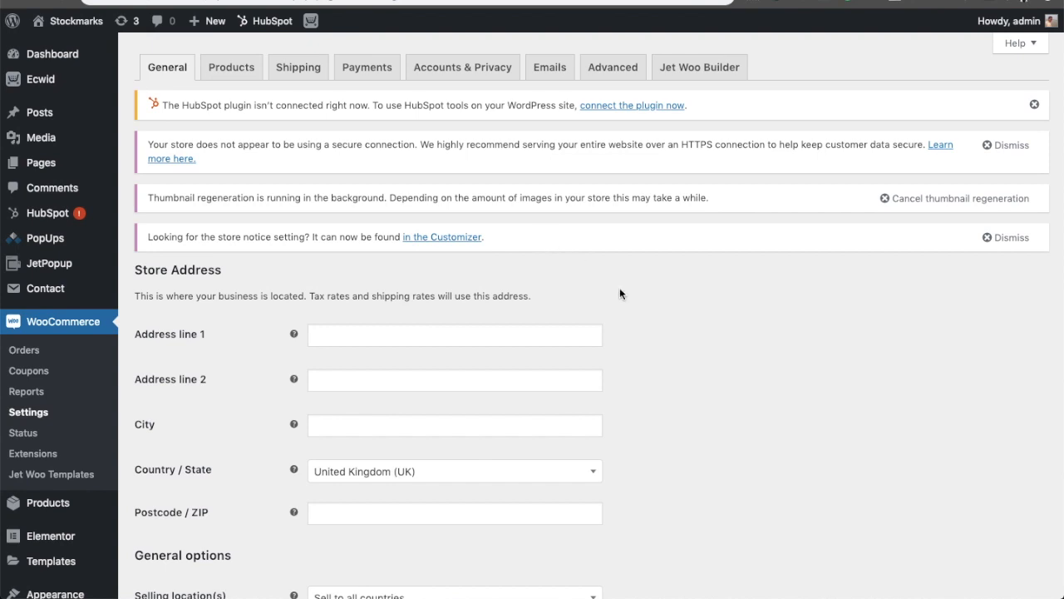
scroll(620, 289, "down", 5)
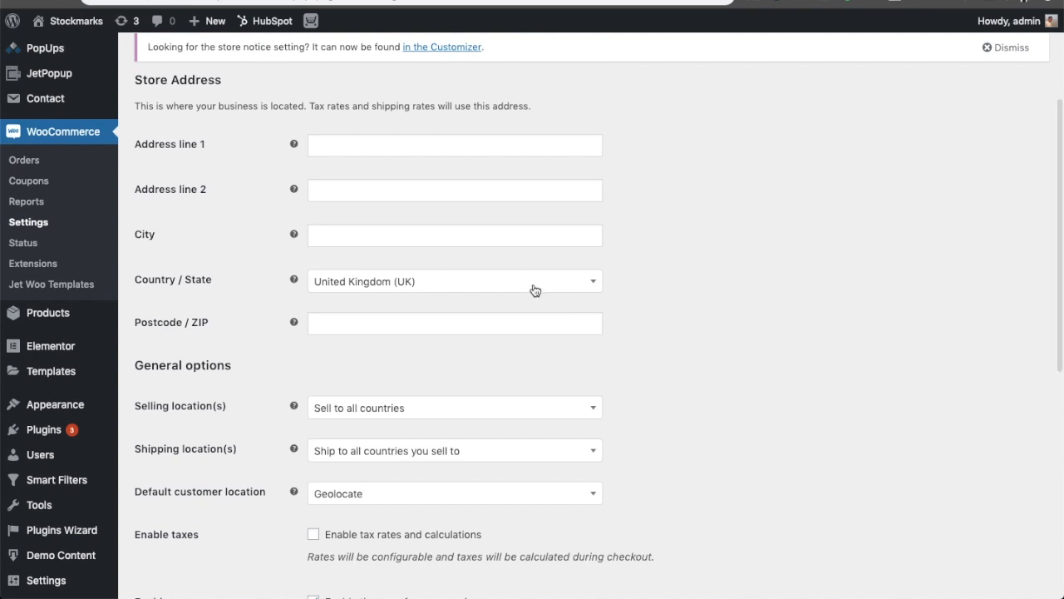
scroll(533, 288, "down", 12)
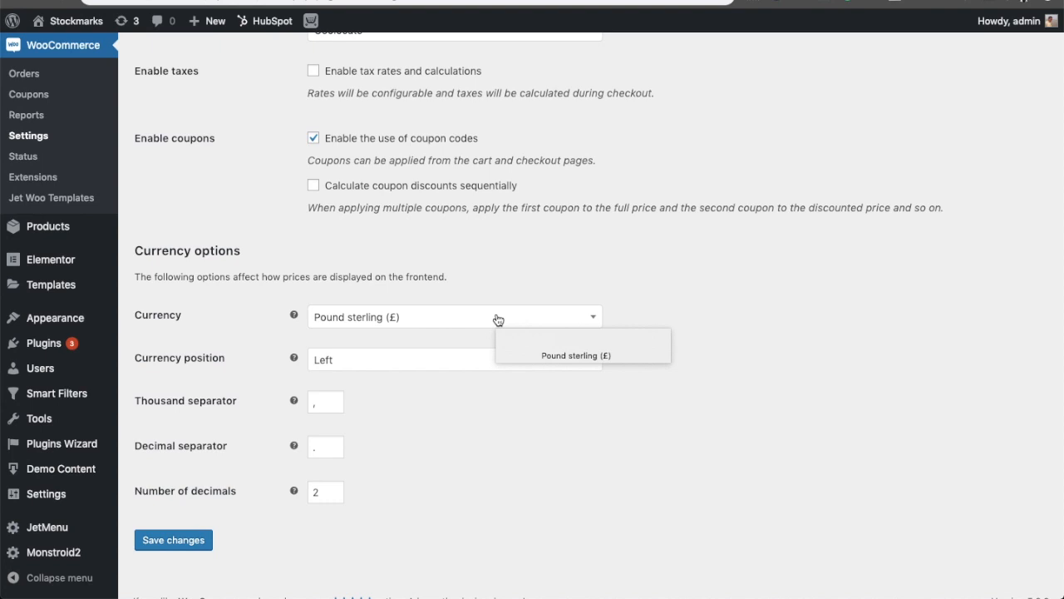
scroll(608, 269, "up", 10)
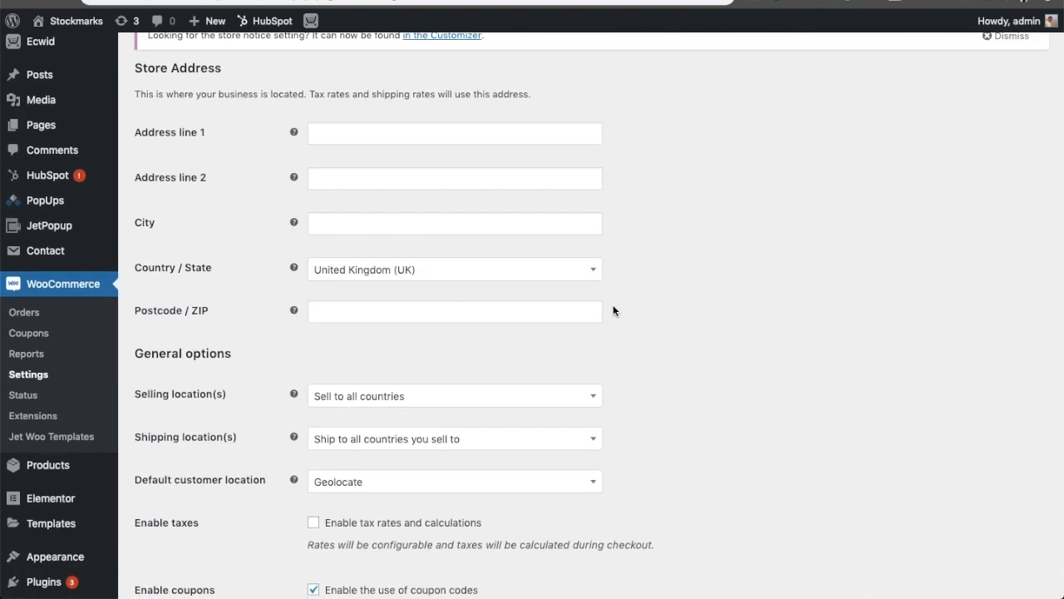
Change the store Country / State from United Kingdom to India — West Bengal
left_click(591, 279)
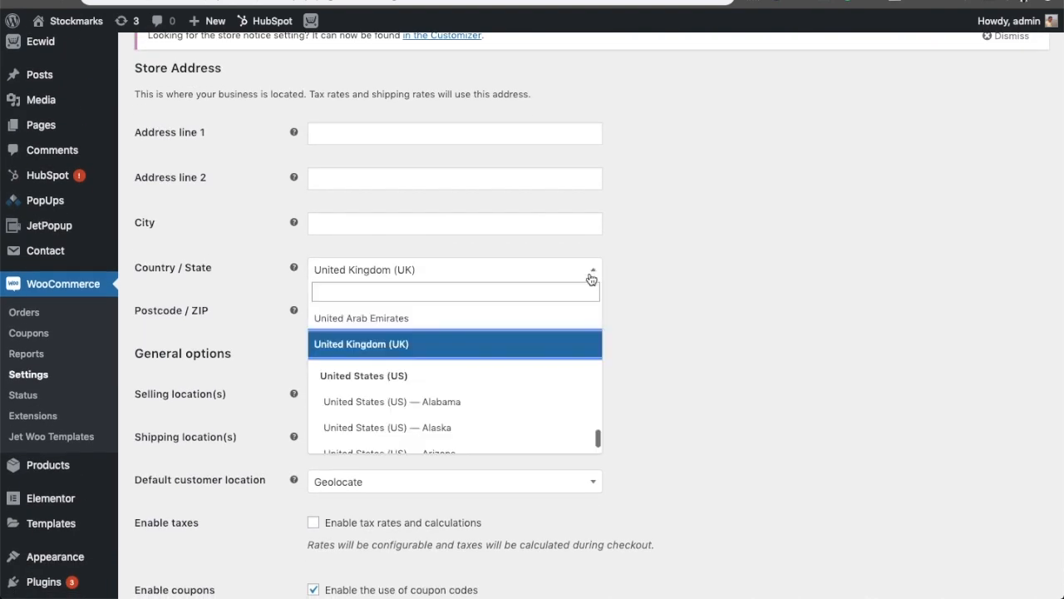
type("india")
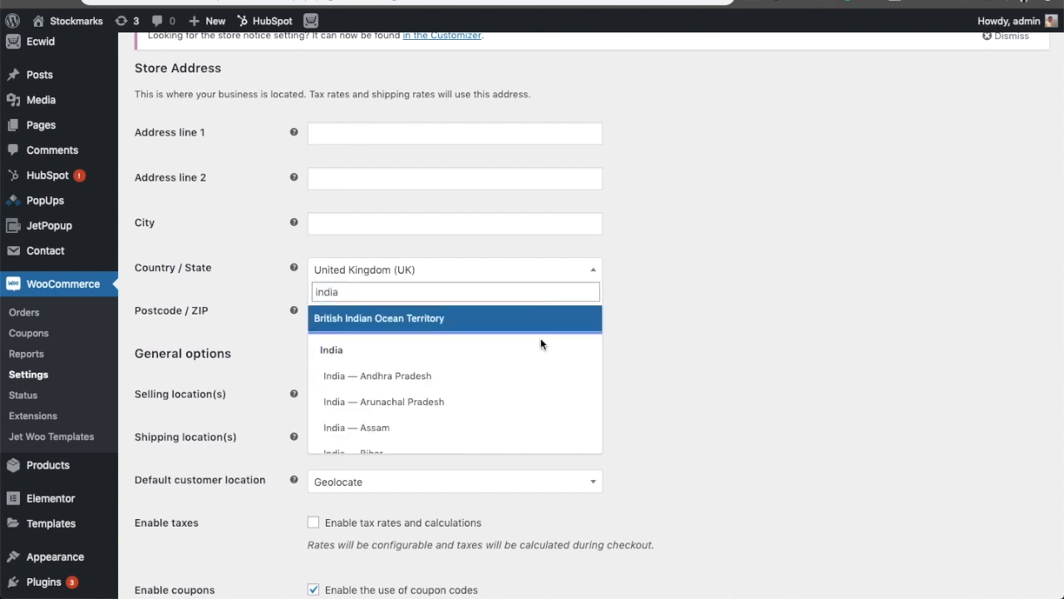
scroll(549, 373, "down", 5)
scroll(549, 373, "down", 5)
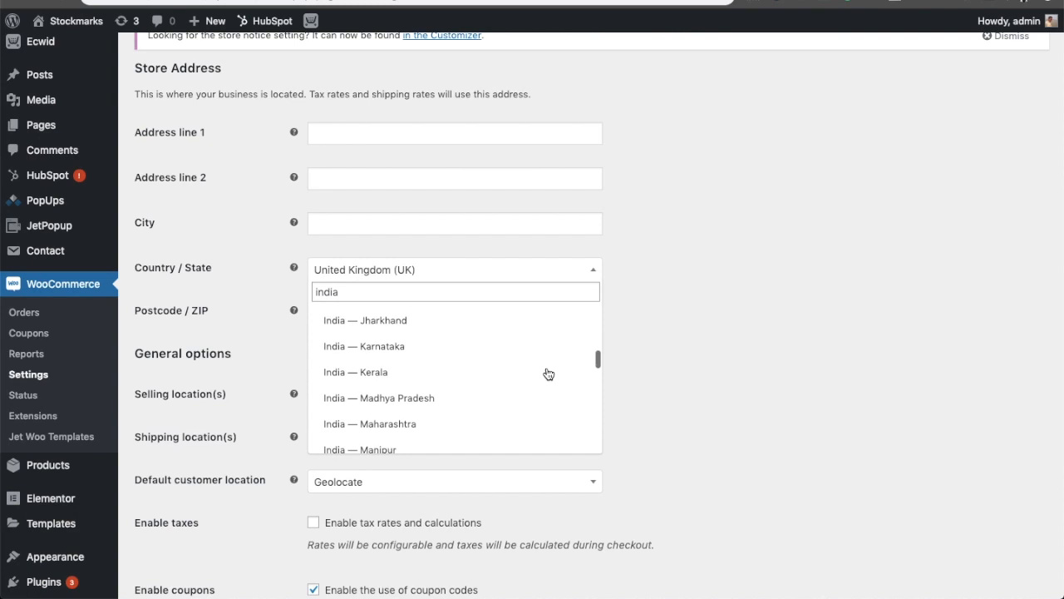
scroll(548, 373, "down", 5)
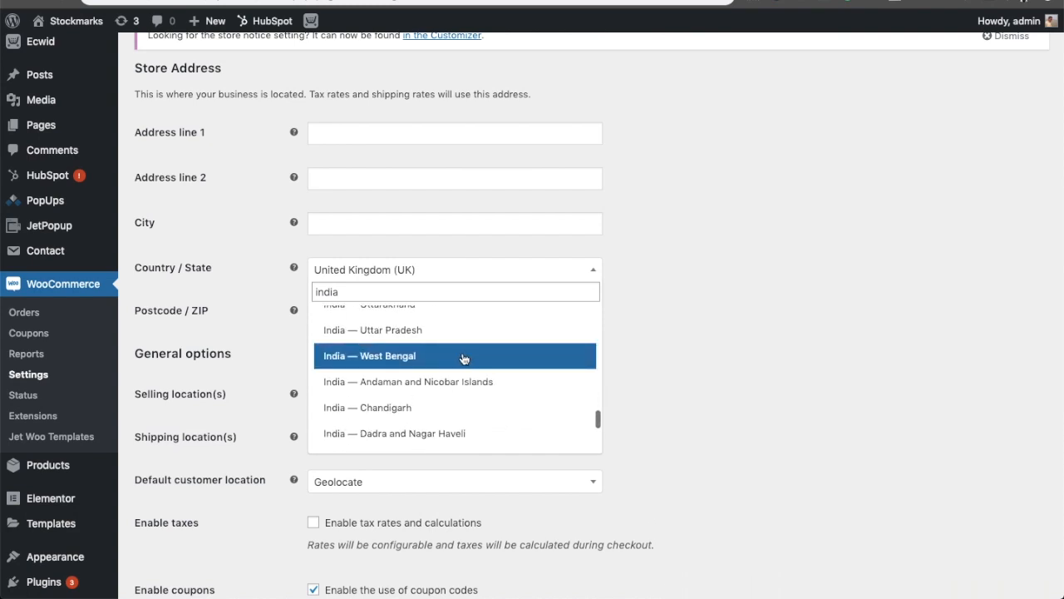
left_click(434, 357)
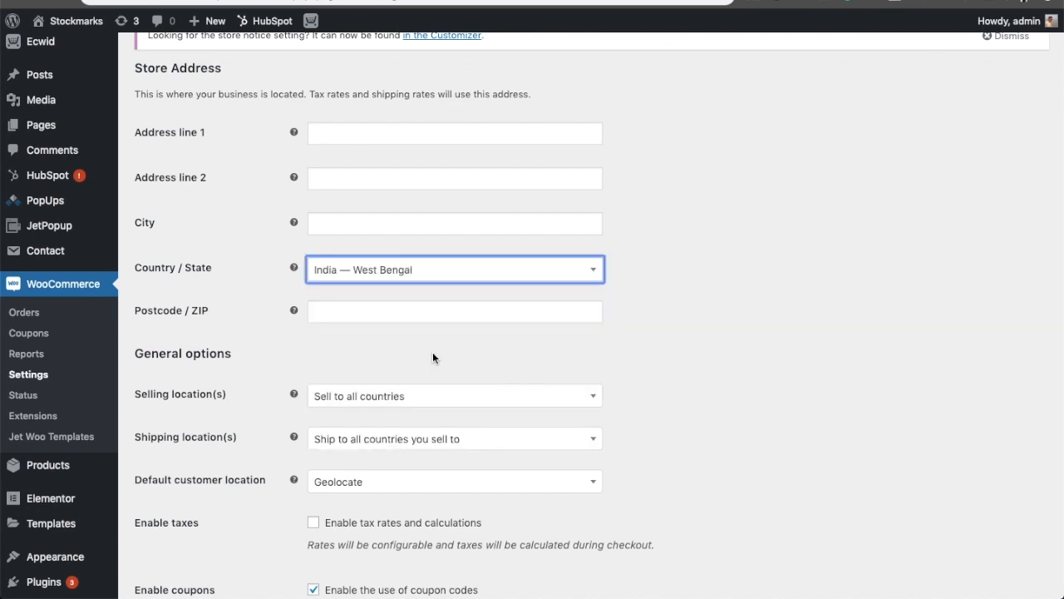
scroll(684, 367, "down", 8)
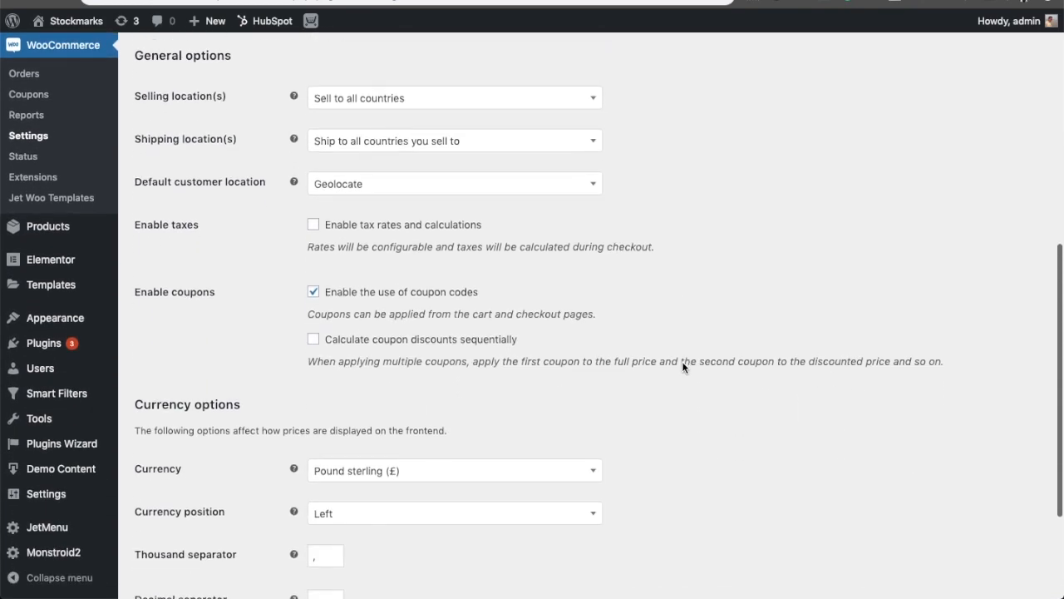
scroll(682, 367, "down", 2)
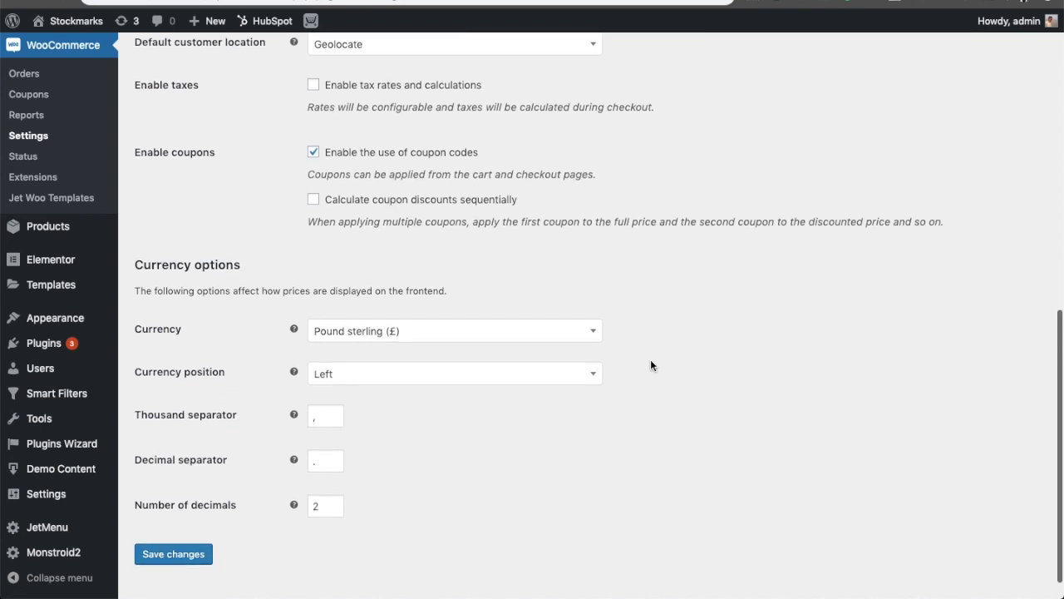
Select Indian rupee (₹) as the store currency and save the General settings
left_click(573, 332)
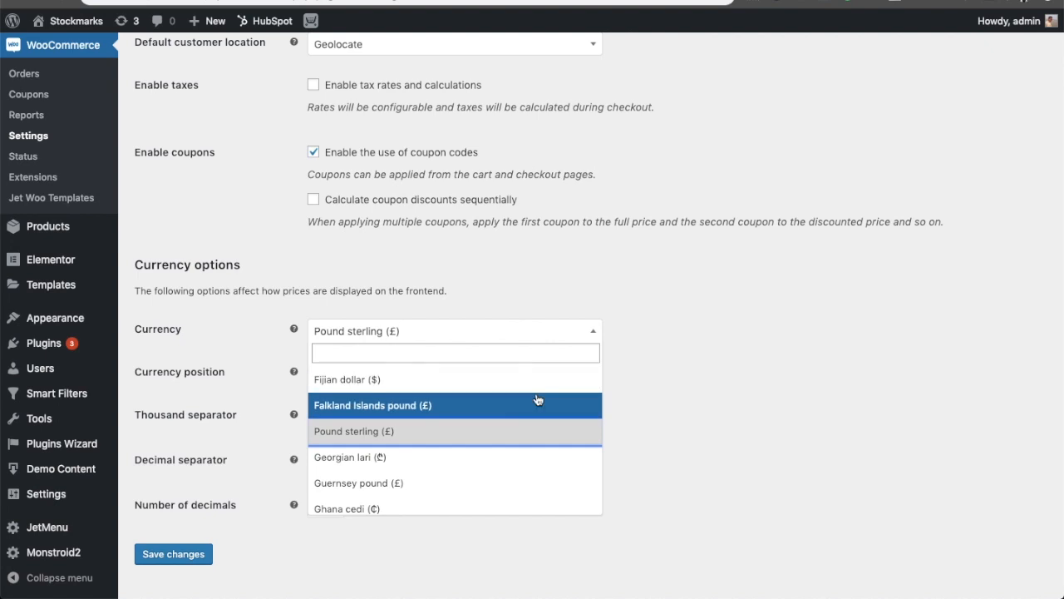
scroll(541, 403, "down", 3)
scroll(538, 400, "down", 4)
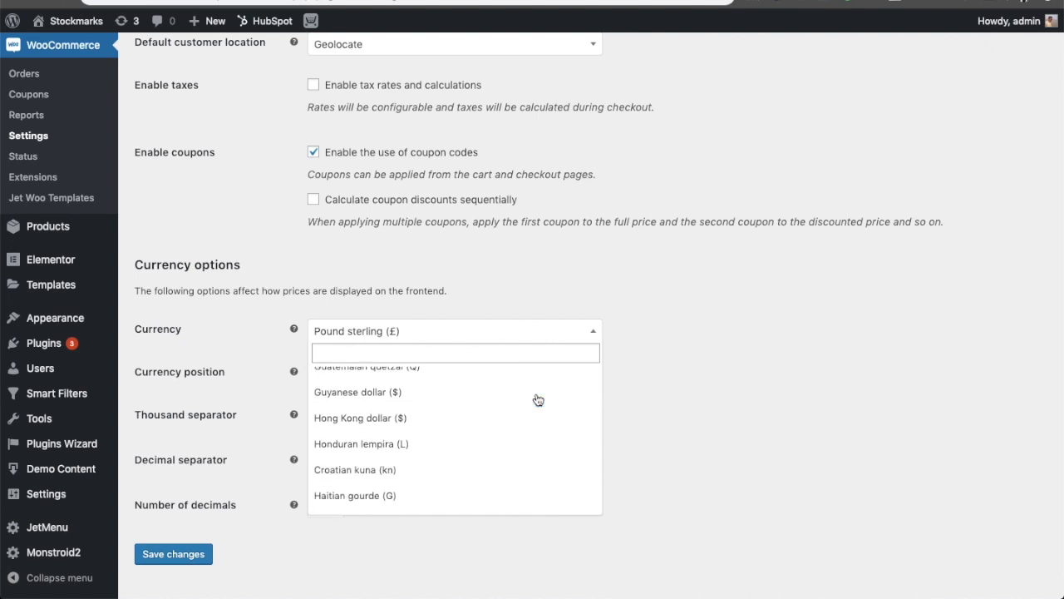
scroll(538, 400, "down", 3)
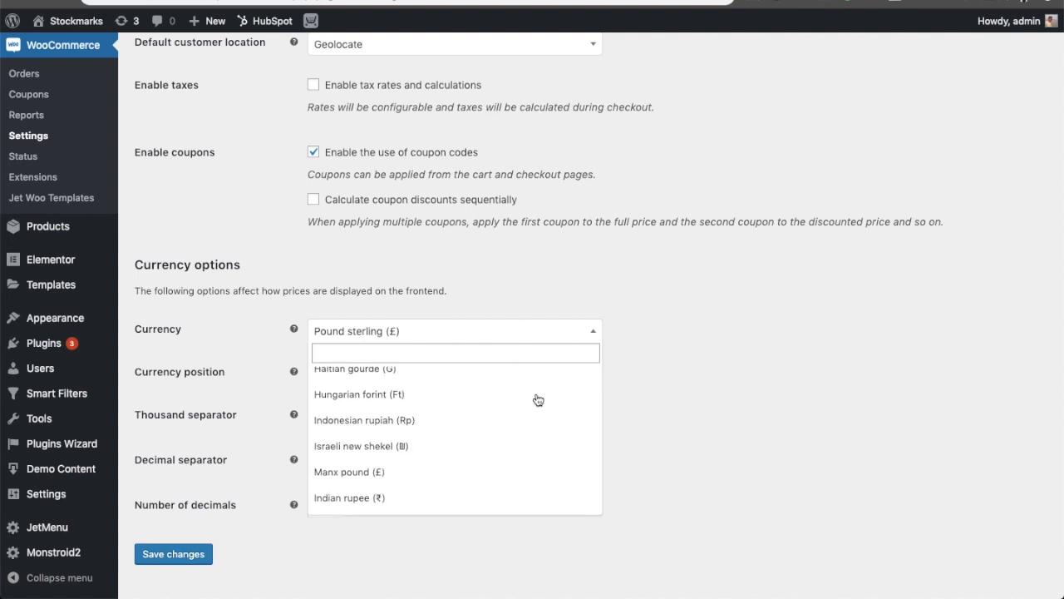
scroll(538, 400, "down", 1)
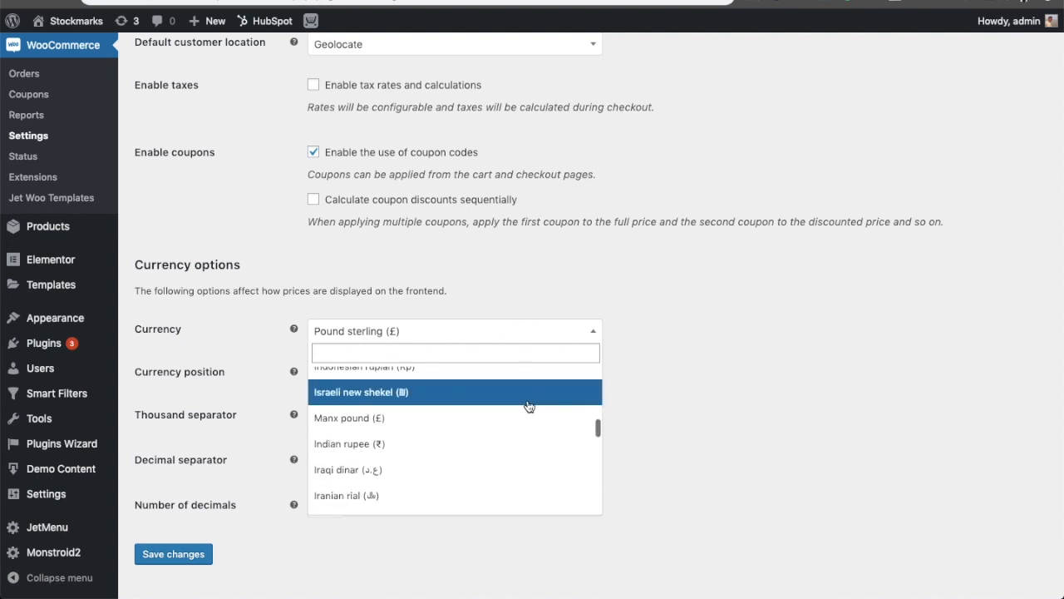
left_click(499, 452)
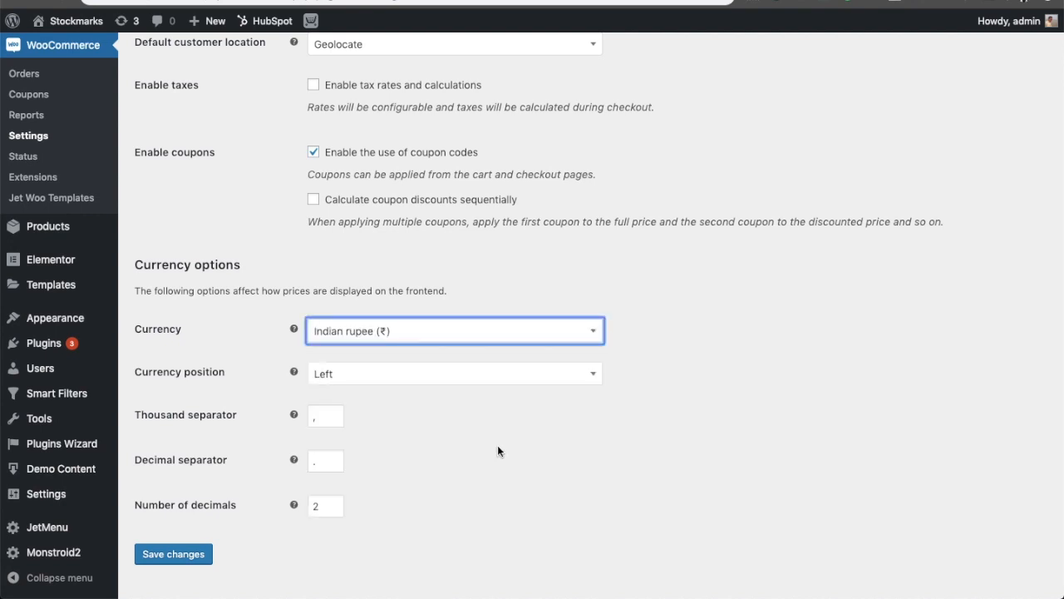
left_click(181, 554)
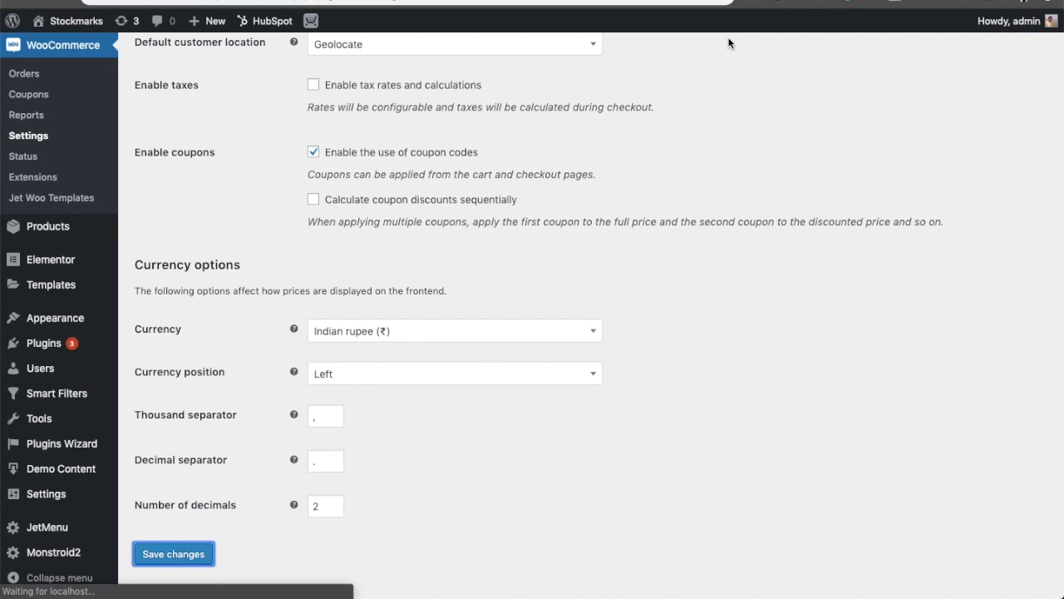
scroll(670, 91, "up", 1)
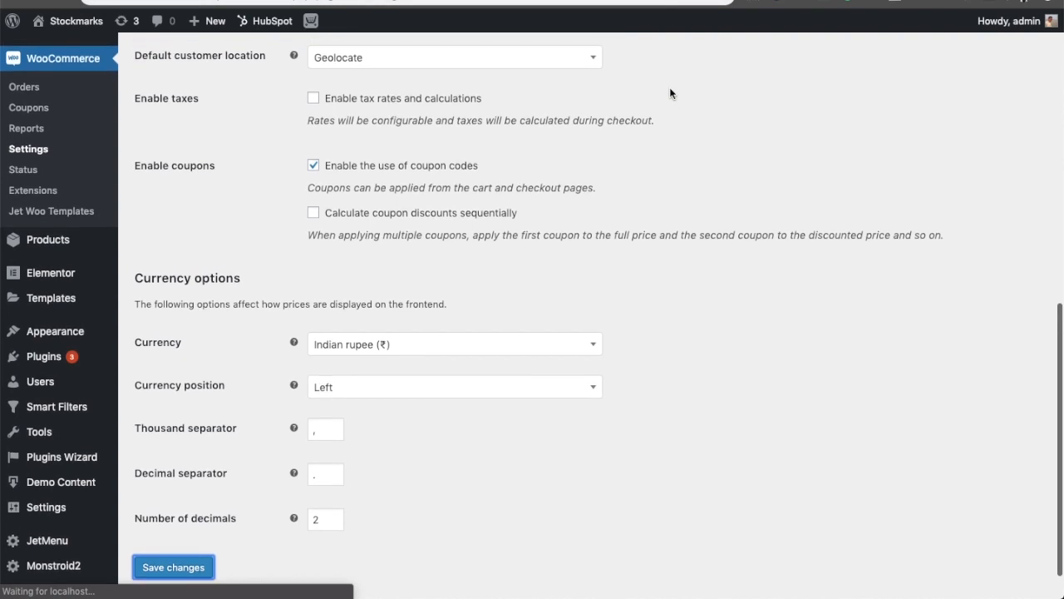
scroll(670, 93, "down", 1)
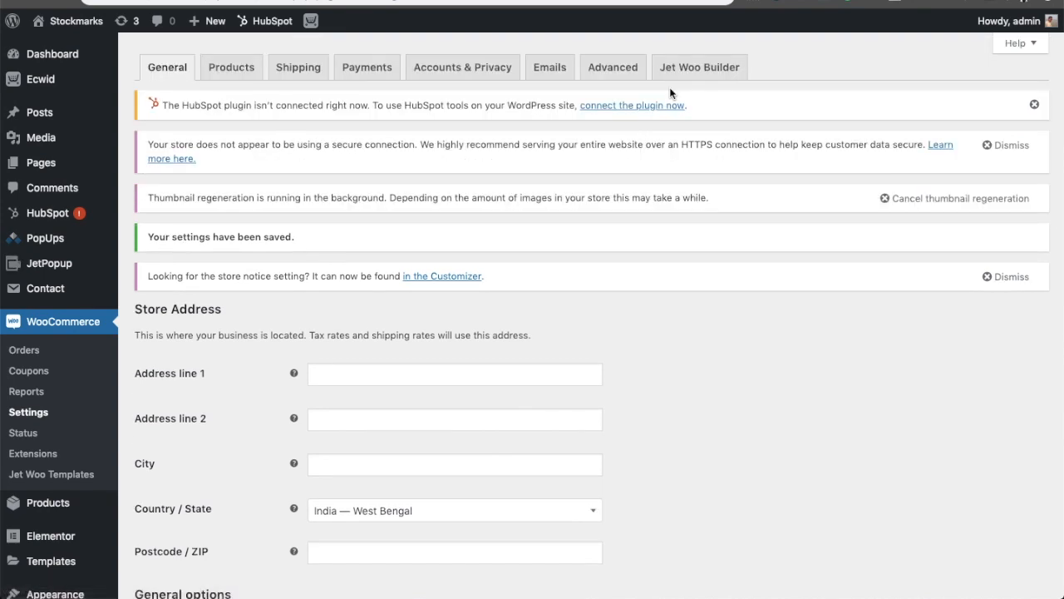
Reload the store's Headphone page to confirm prices now show in ₹
left_click(433, 0)
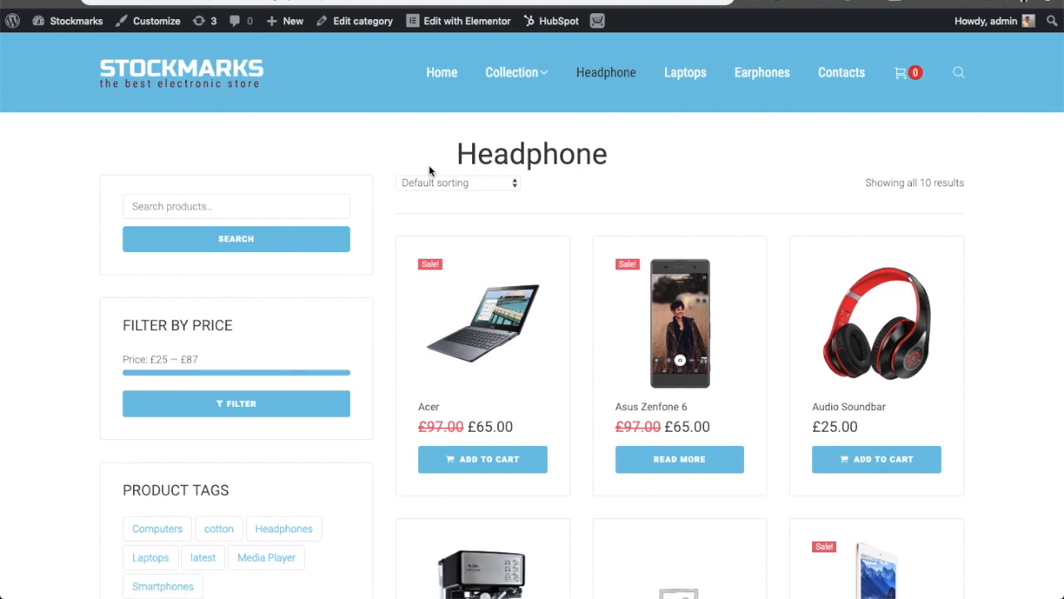
key("ctrl+r")
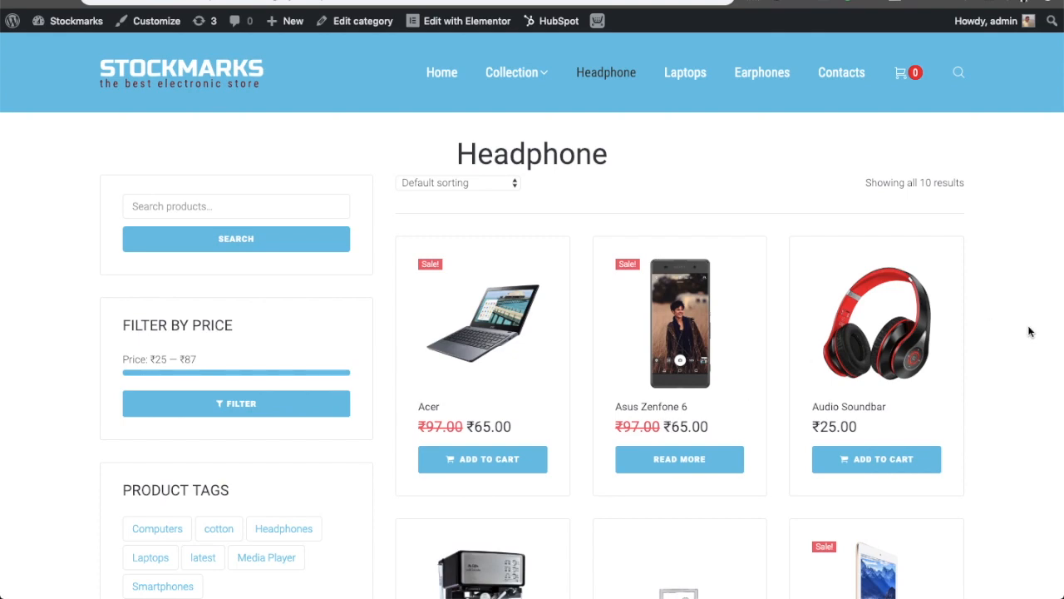
scroll(1029, 332, "down", 13)
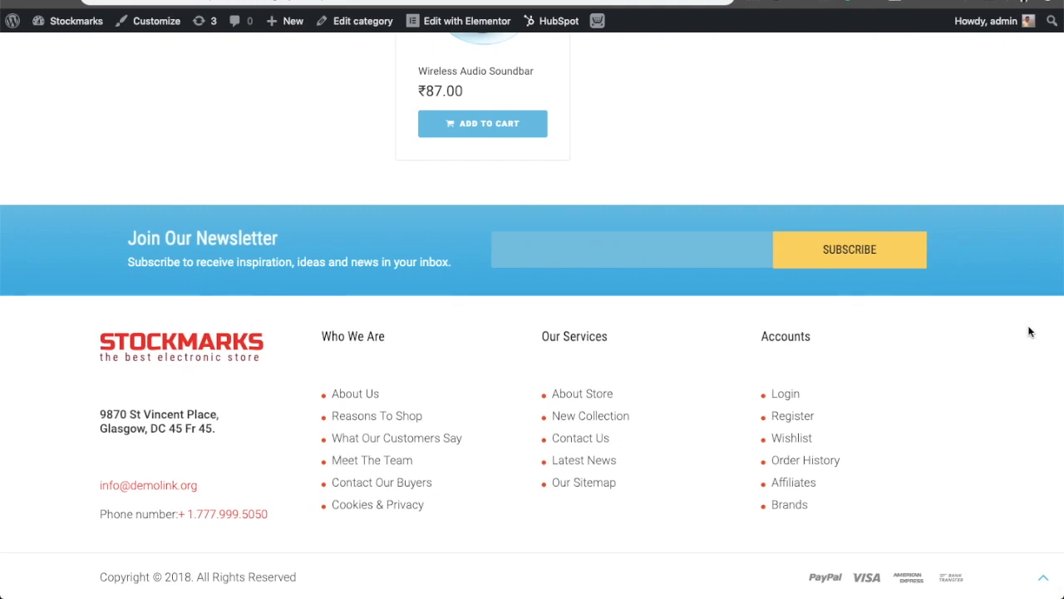
scroll(1029, 332, "up", 10)
scroll(1028, 331, "up", 3)
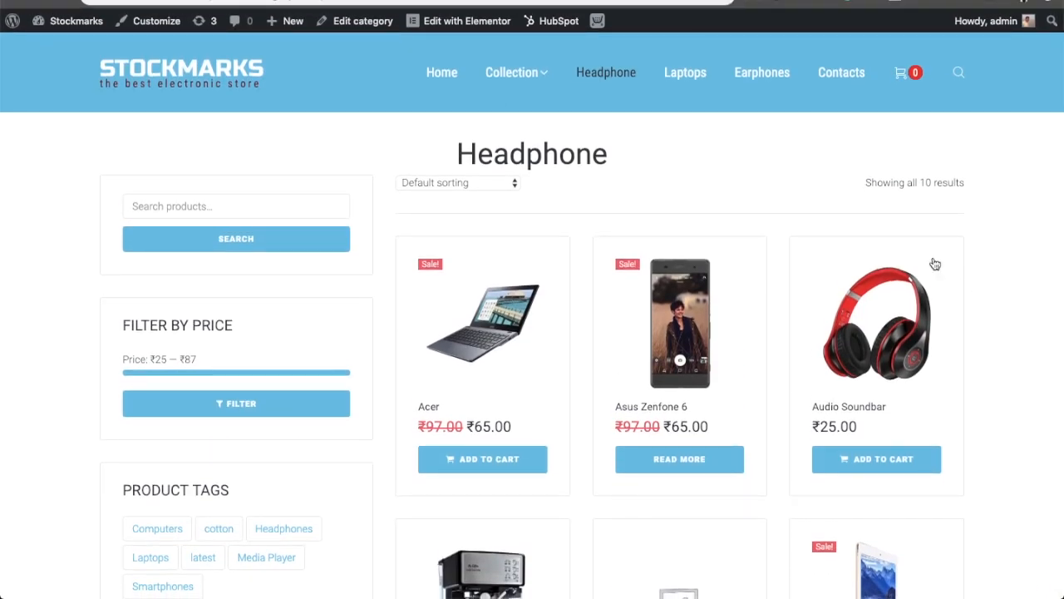
Open the Laptops category and browse its 9 rupee-priced products
left_click(688, 75)
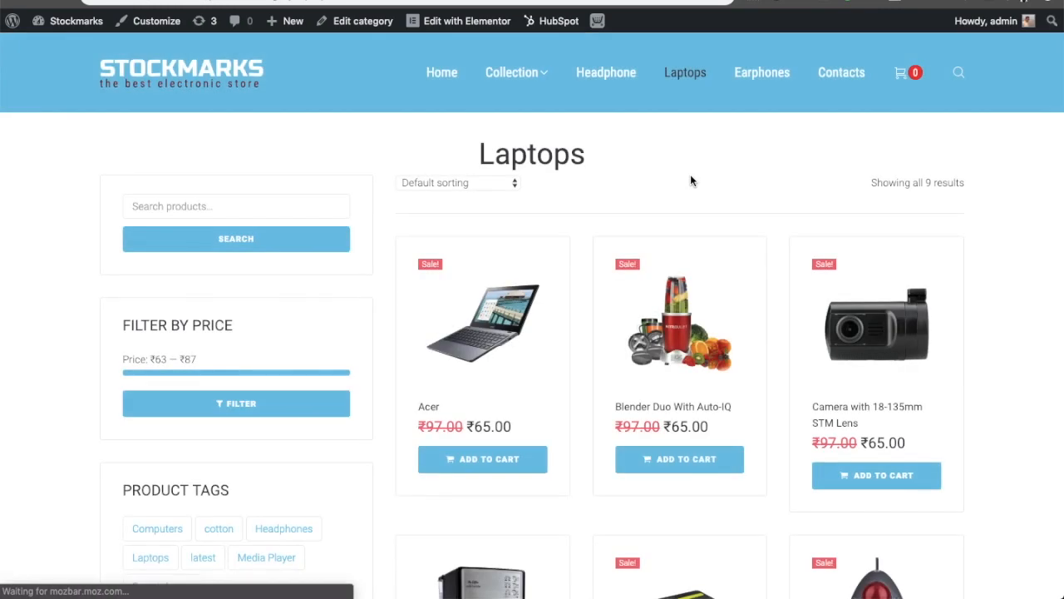
scroll(691, 181, "down", 7)
scroll(691, 179, "down", 4)
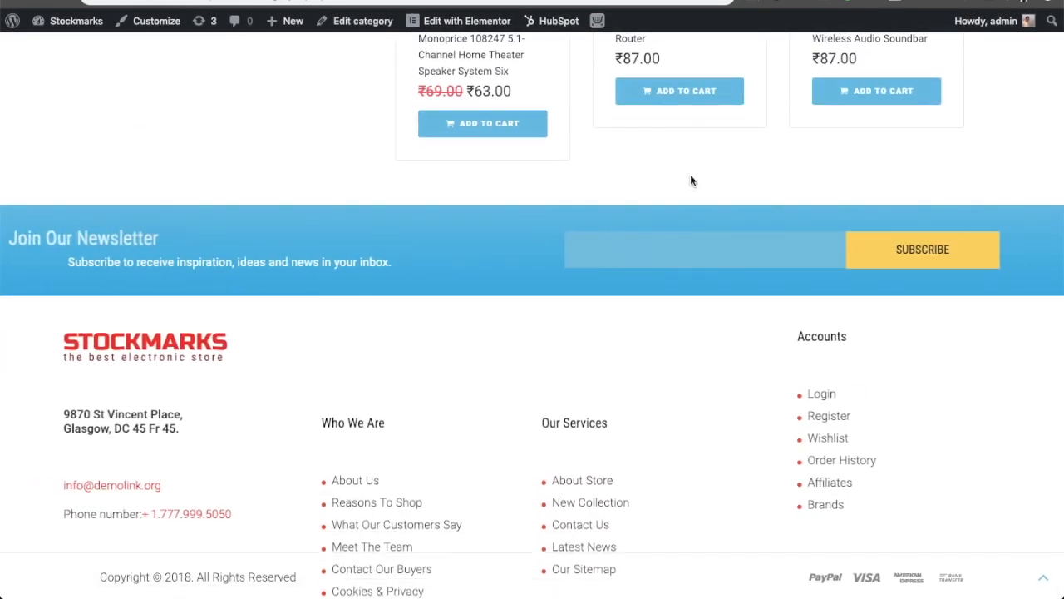
scroll(690, 180, "up", 1)
scroll(690, 176, "up", 10)
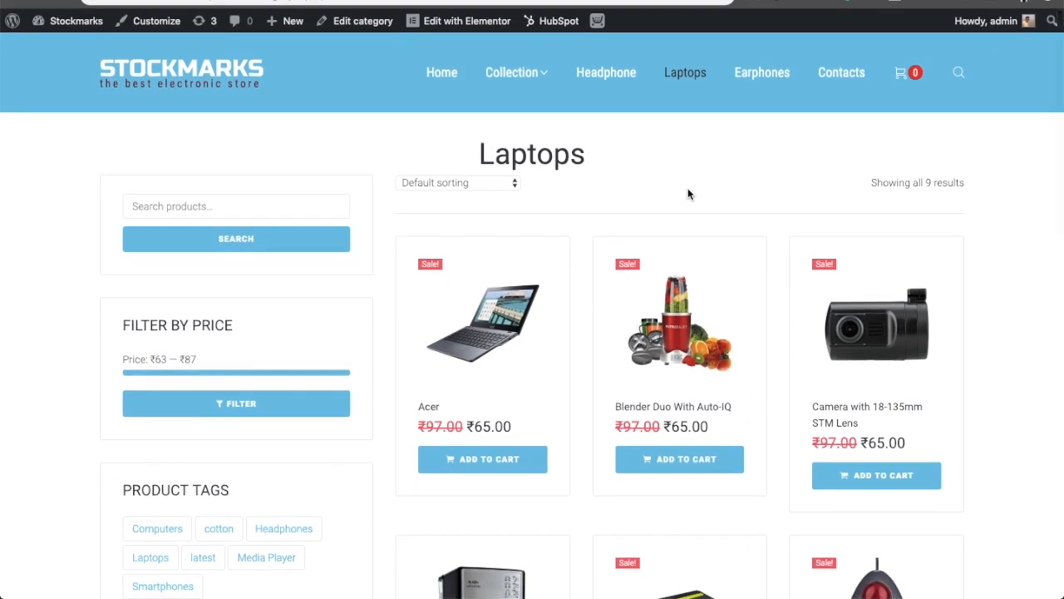
Open the Blender Duo With Auto-IQ product and review its ₹65.00 sale price, down from ₹97.00
left_click(679, 343)
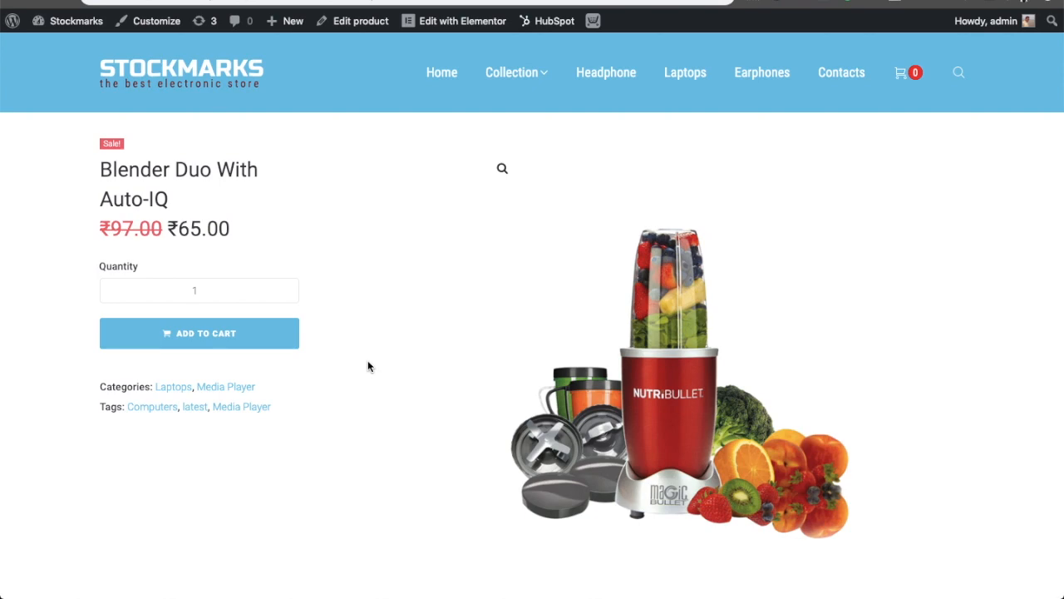
scroll(369, 365, "down", 10)
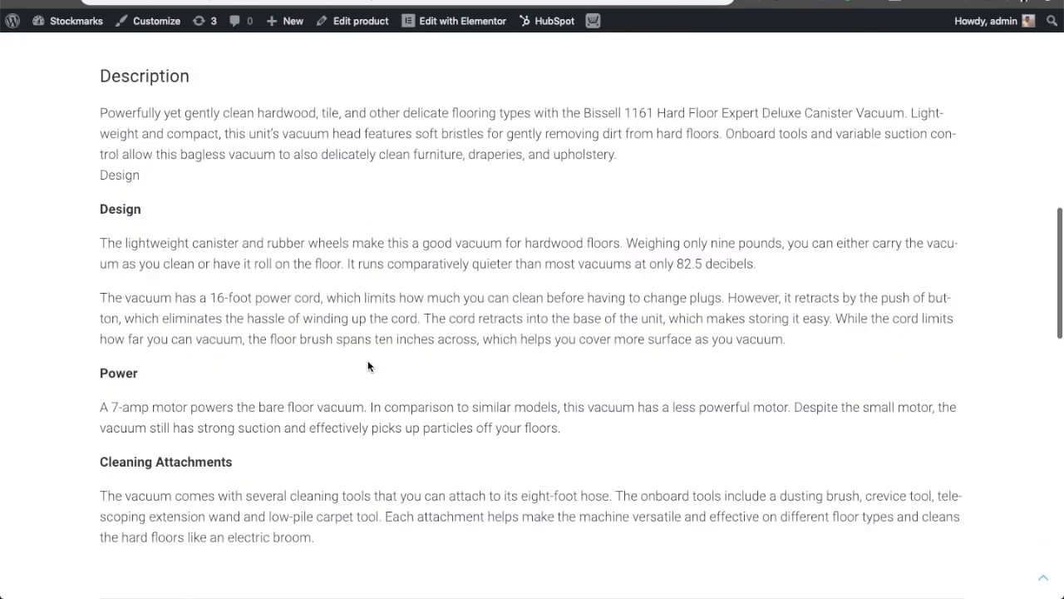
scroll(368, 366, "down", 15)
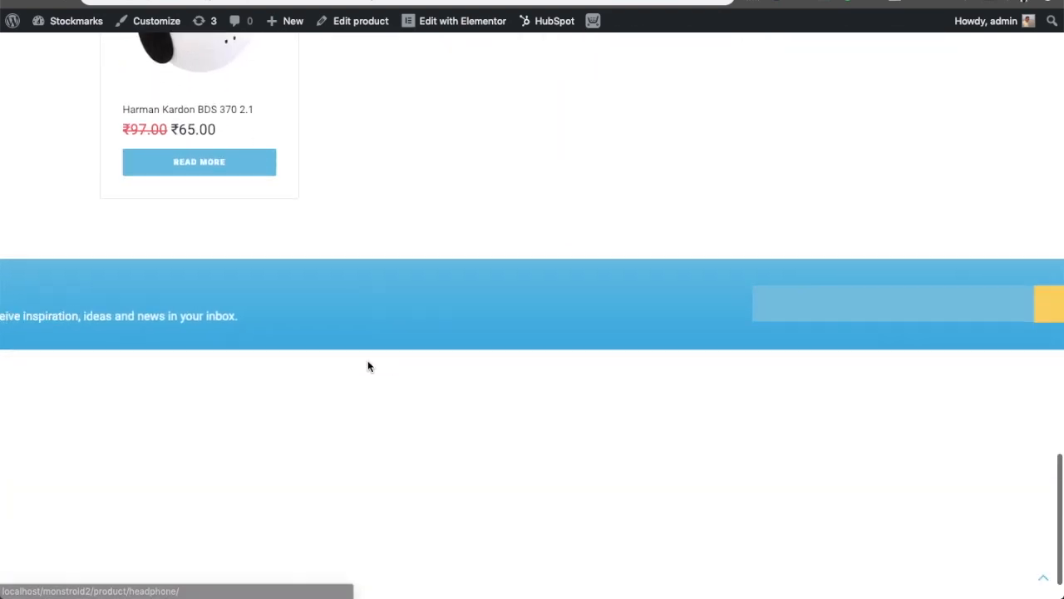
scroll(368, 363, "up", 5)
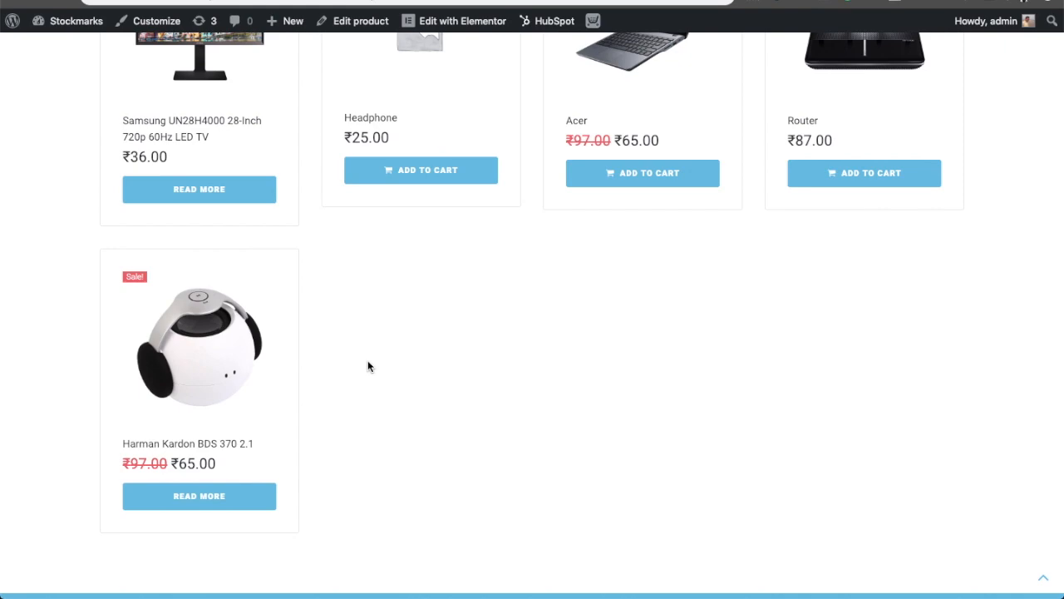
scroll(367, 366, "up", 20)
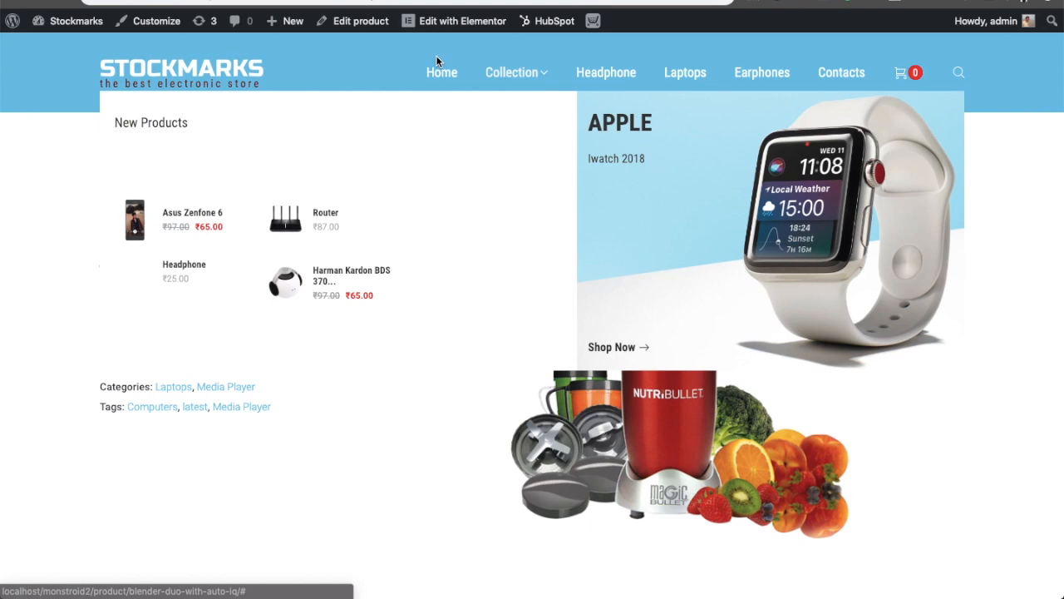
Open mega-menu item mega-item-6922 for editing from the admin bar's Edit with Elementor menu
mouse_move(499, 71)
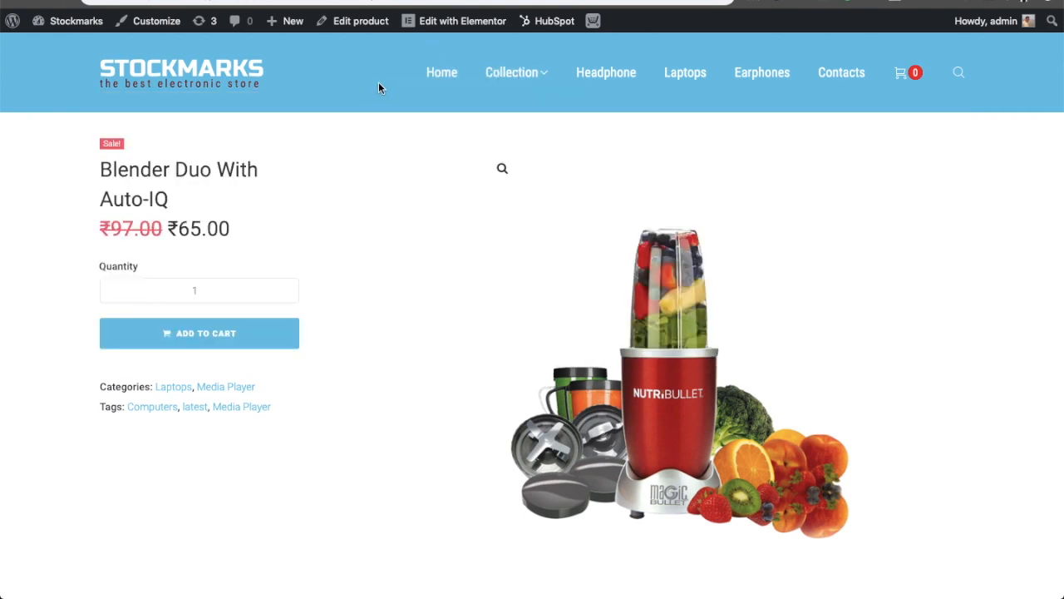
mouse_move(479, 16)
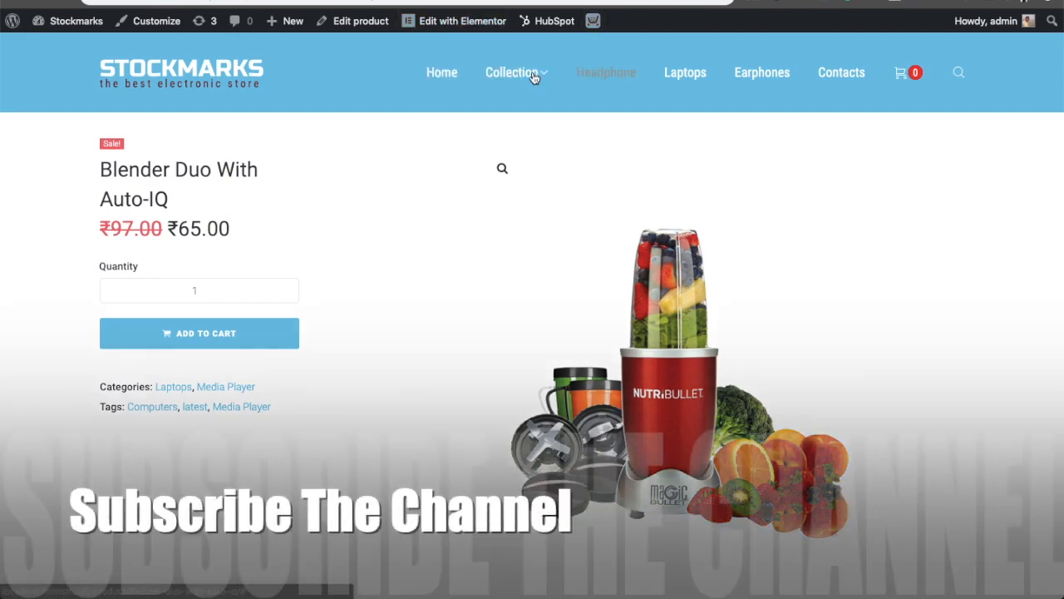
mouse_move(533, 75)
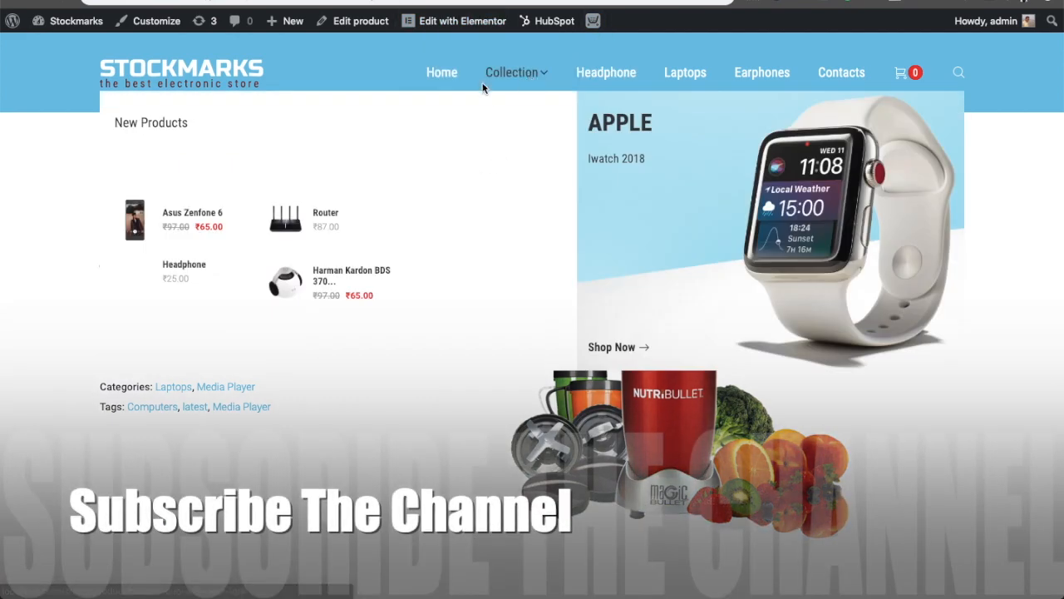
mouse_move(454, 21)
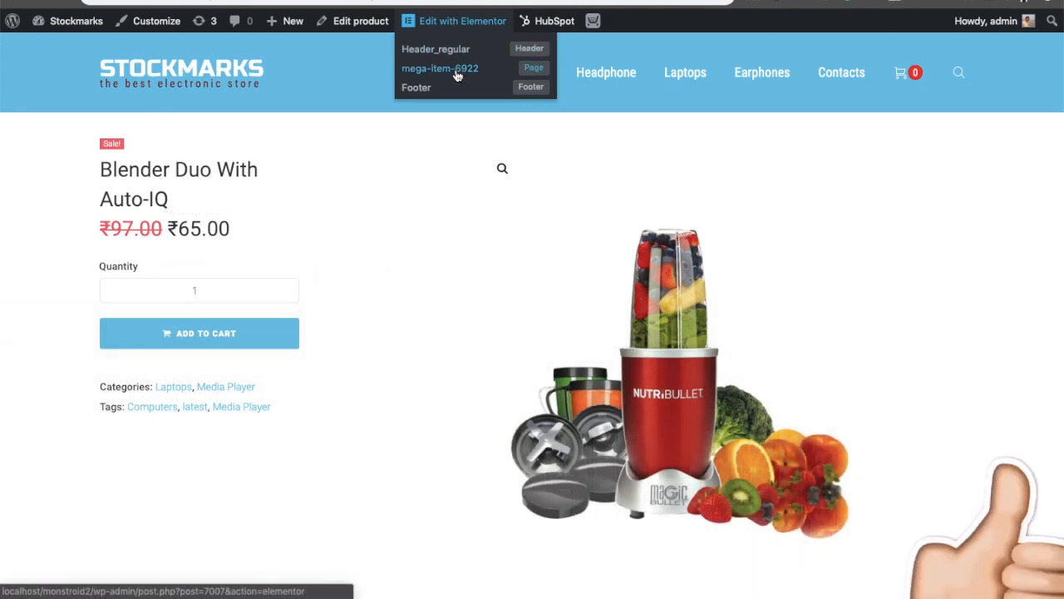
left_click(456, 72)
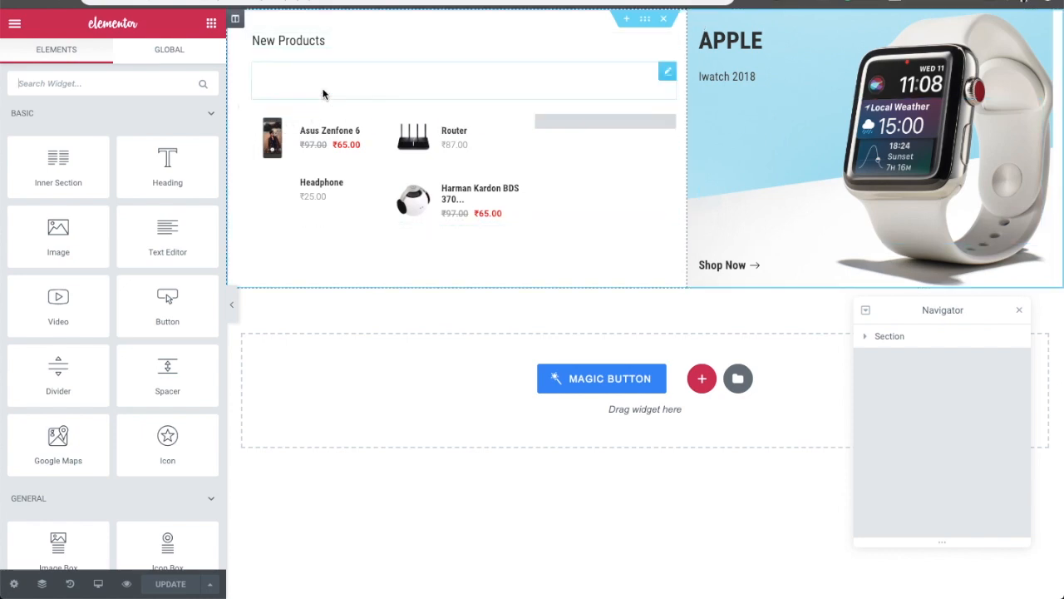
Select the products list under New Products to edit its settings (IDs 6304, 6582, ordered by price)
left_click(310, 42)
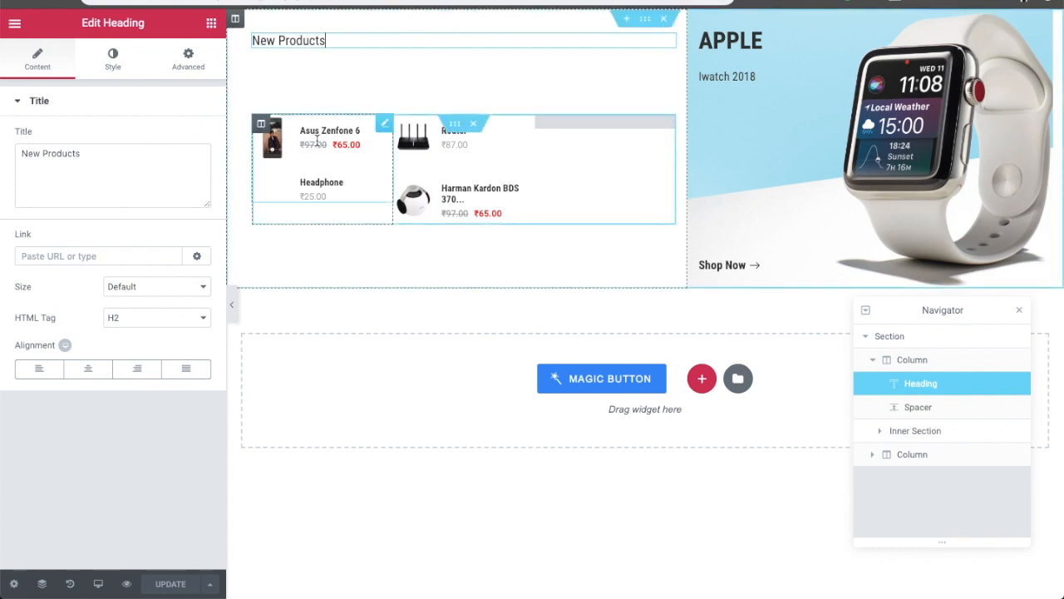
left_click(384, 125)
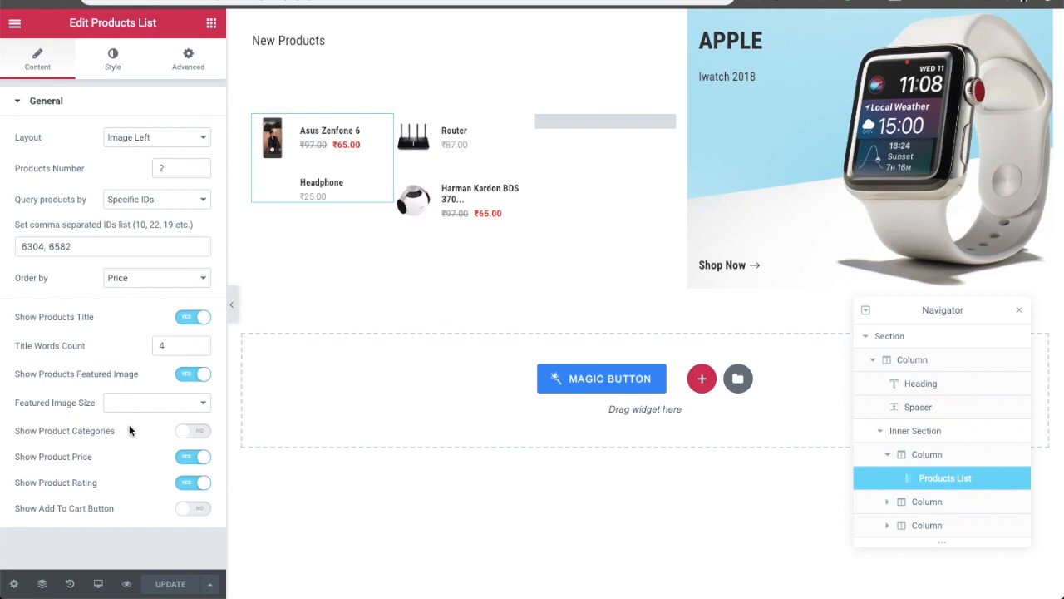
Keep prices shown, switch the New Products query to Sale items, and save with UPDATE
left_click(187, 459)
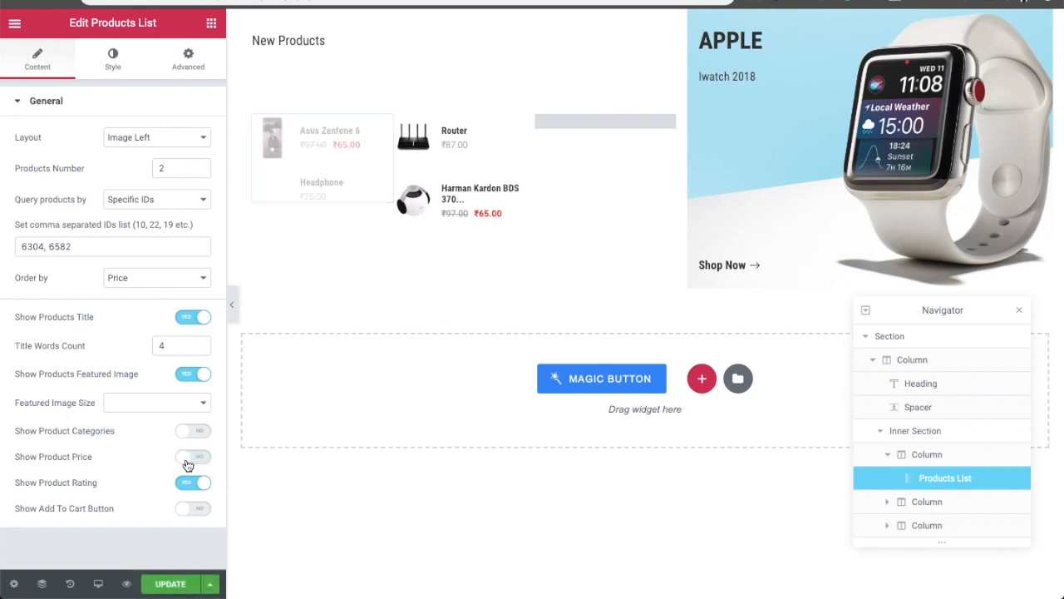
left_click(187, 459)
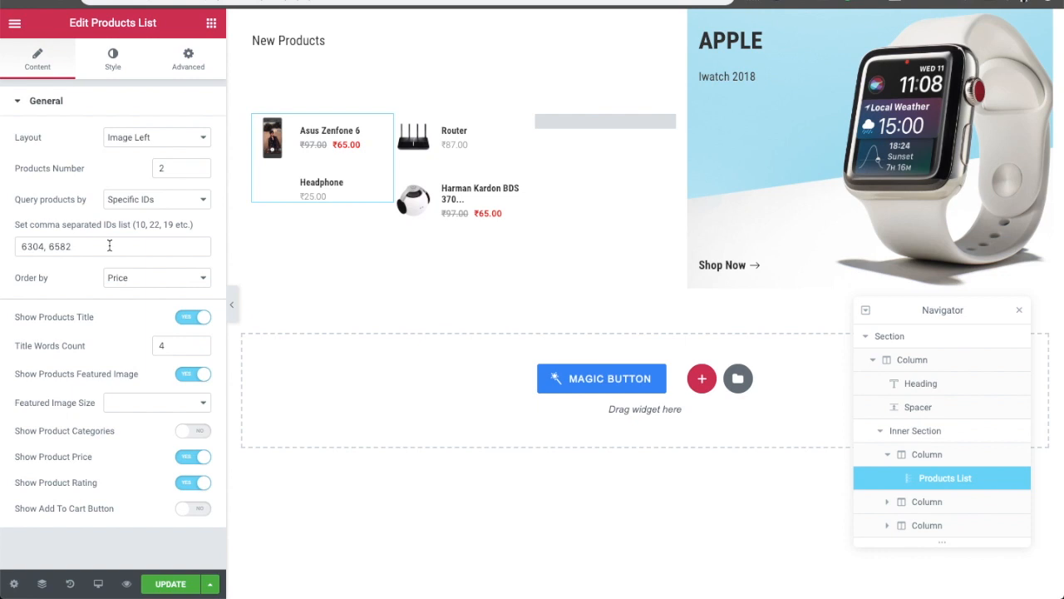
left_click(172, 201)
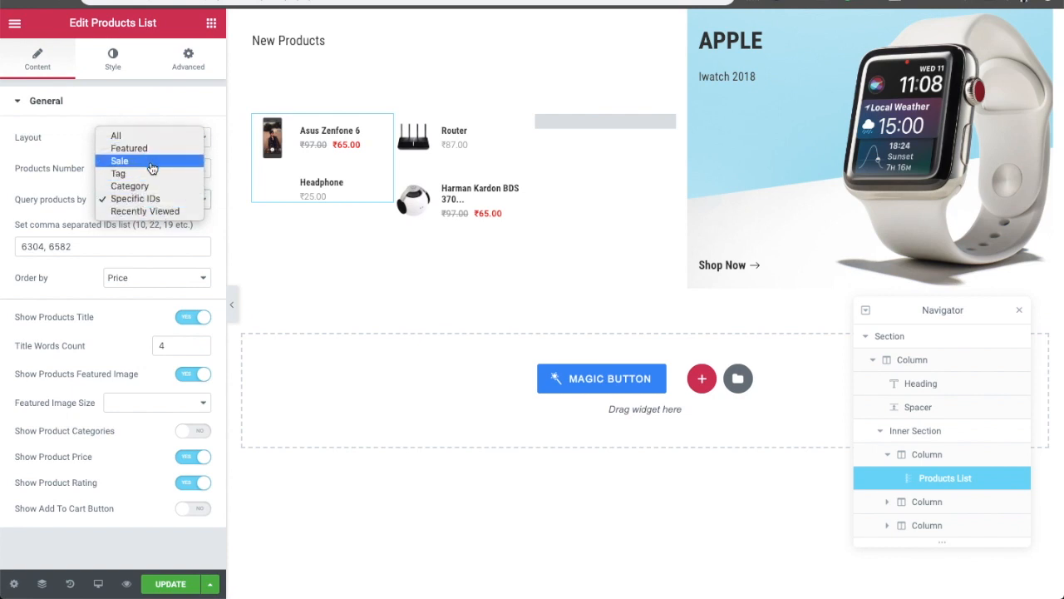
left_click(152, 162)
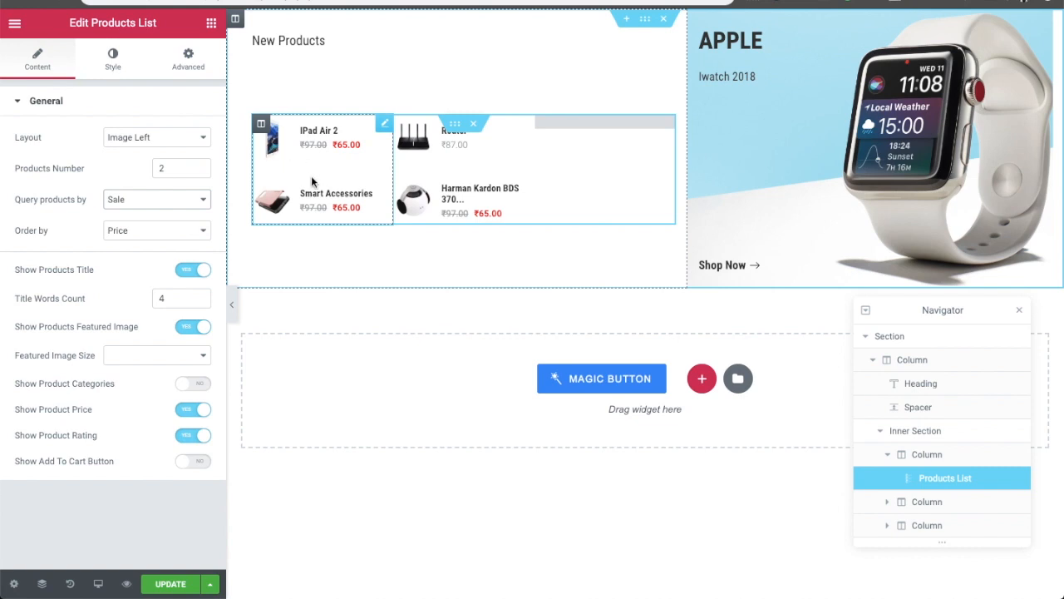
left_click(179, 585)
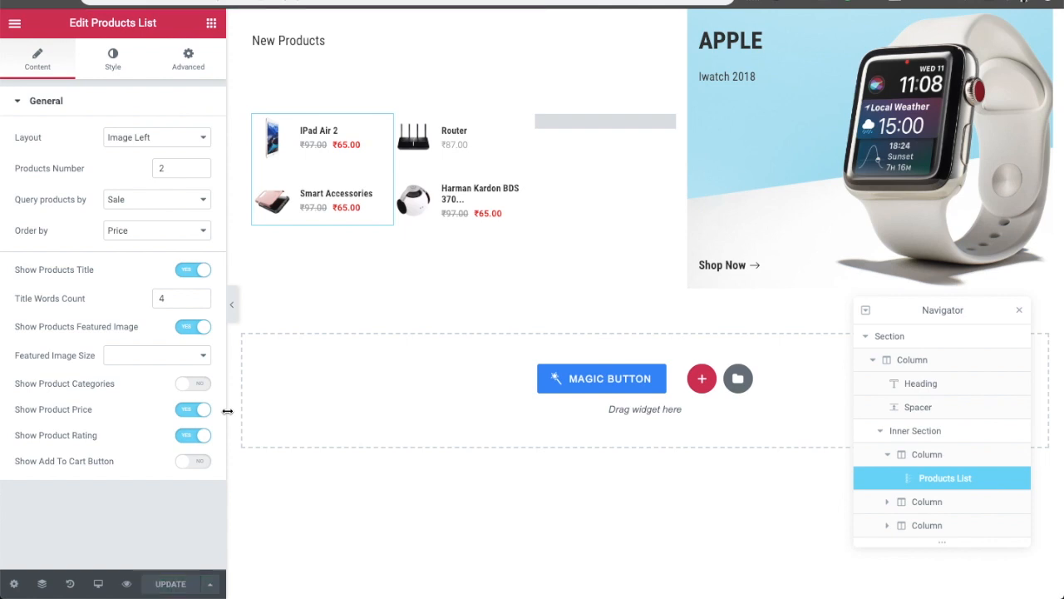
left_click(13, 584)
Exit Elementor to the dashboard's Edit Mega Menu Item screen for mega-item-6922
left_click(14, 23)
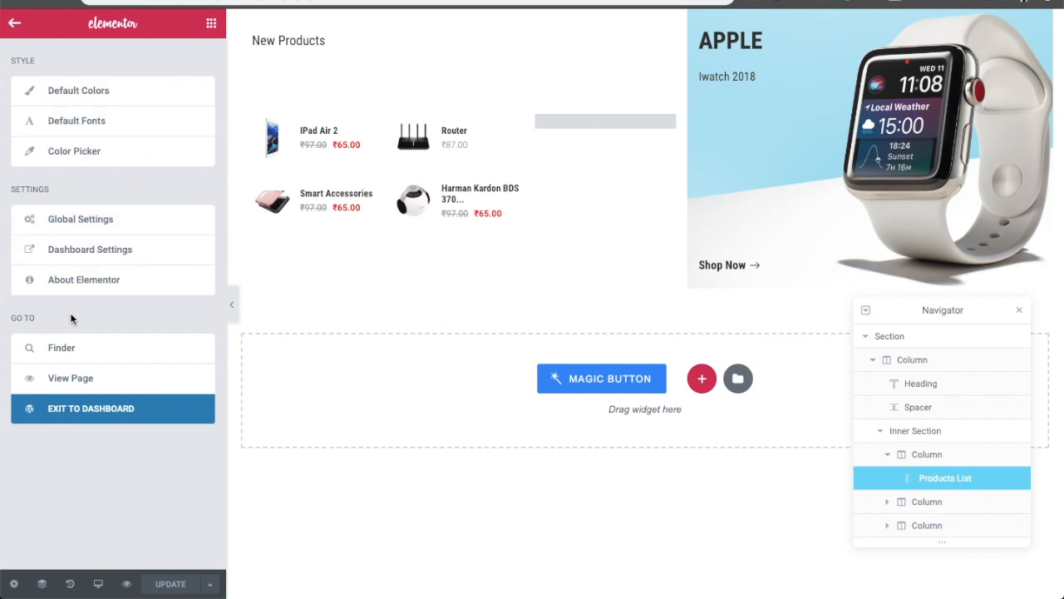
left_click(106, 412)
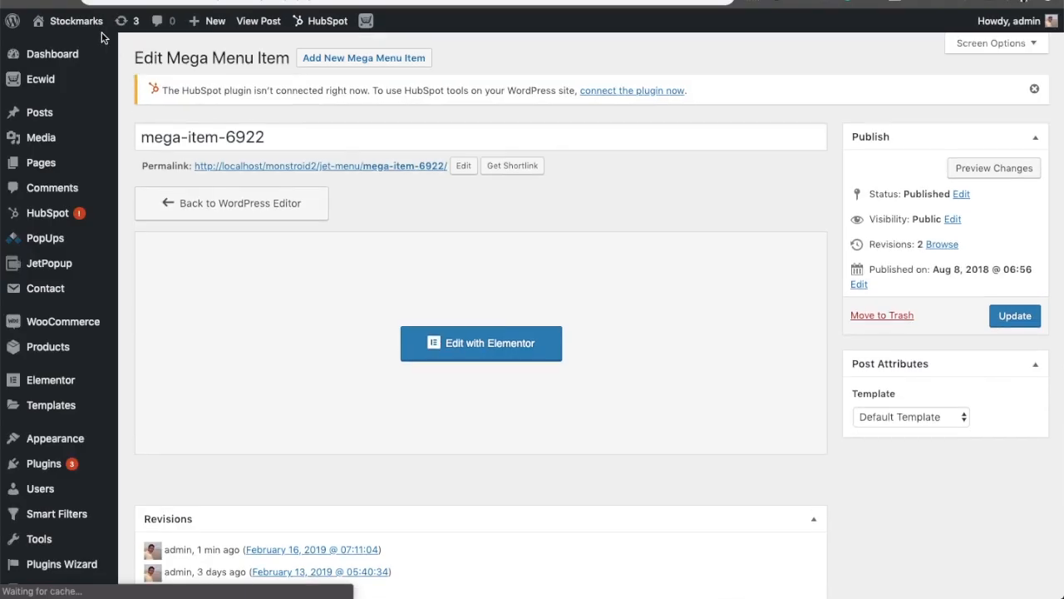
scroll(143, 91, "down", 3)
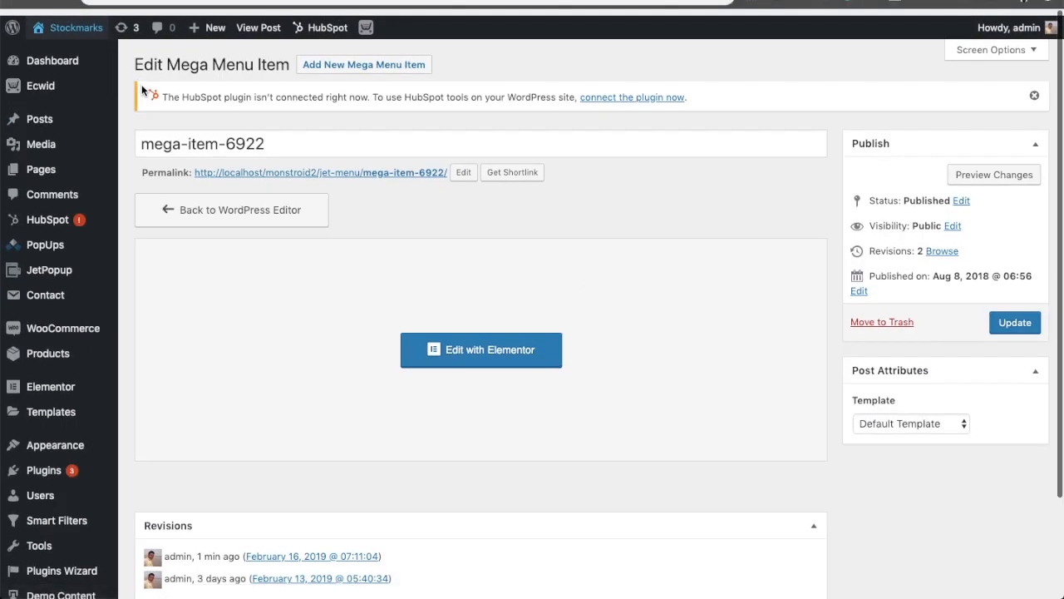